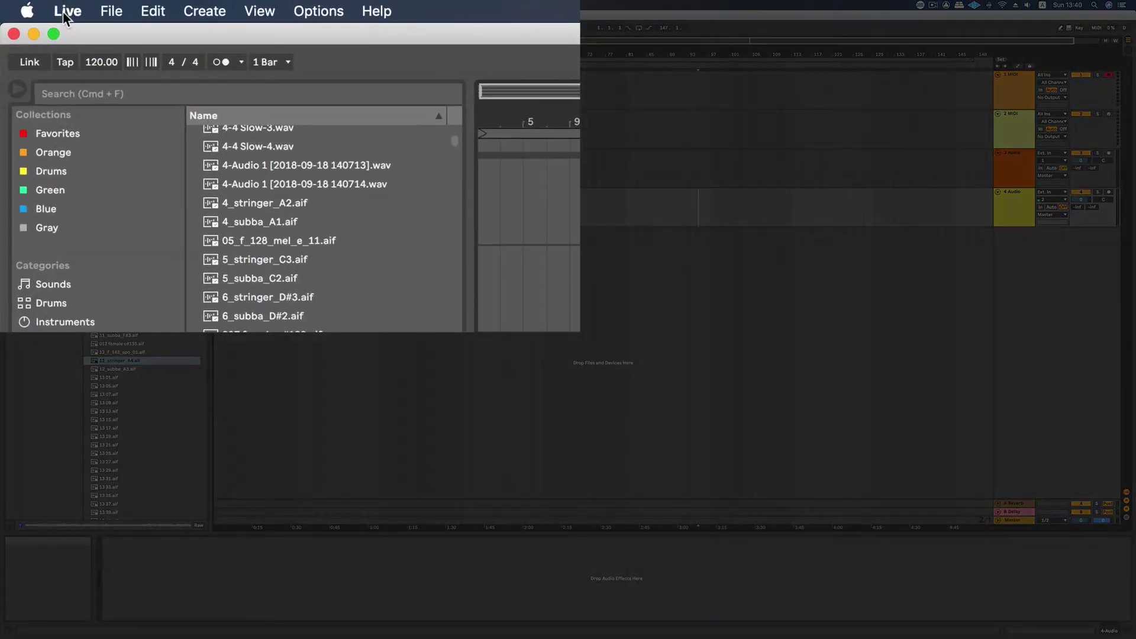
Step: Open the Preferences window and move it upward over the arrangement
click(29, 5)
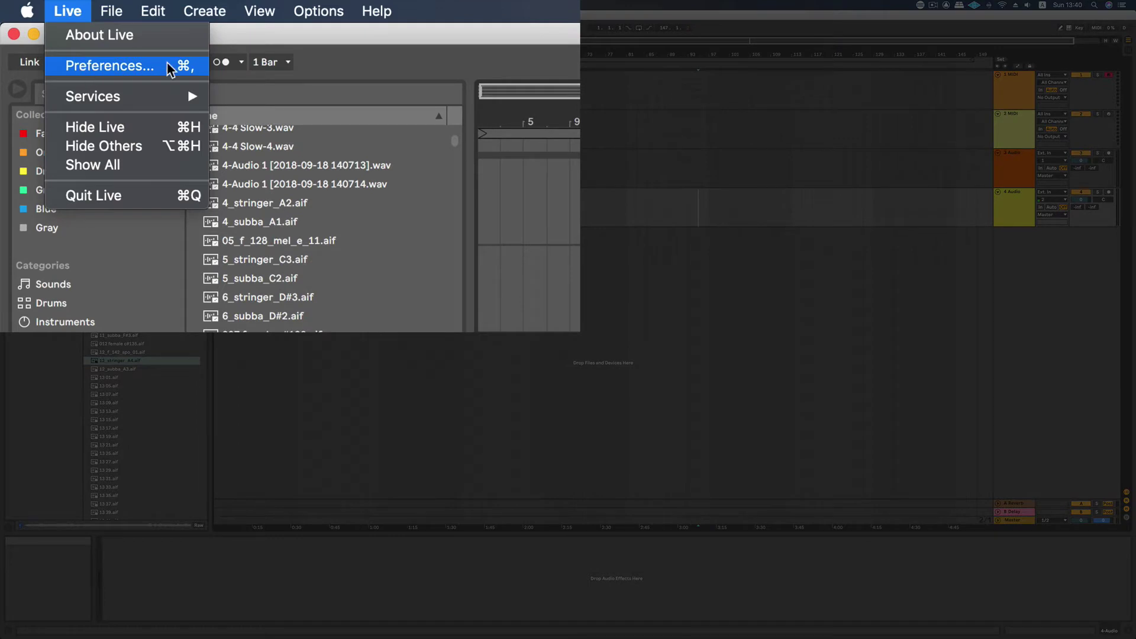
click(92, 66)
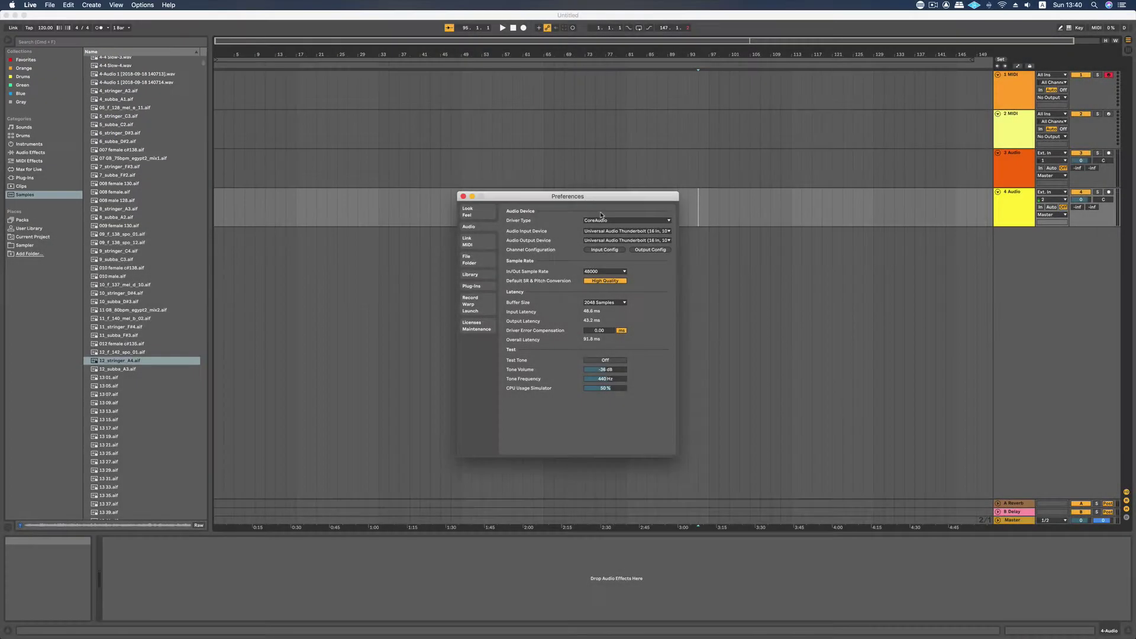
drag(594, 198, 603, 150)
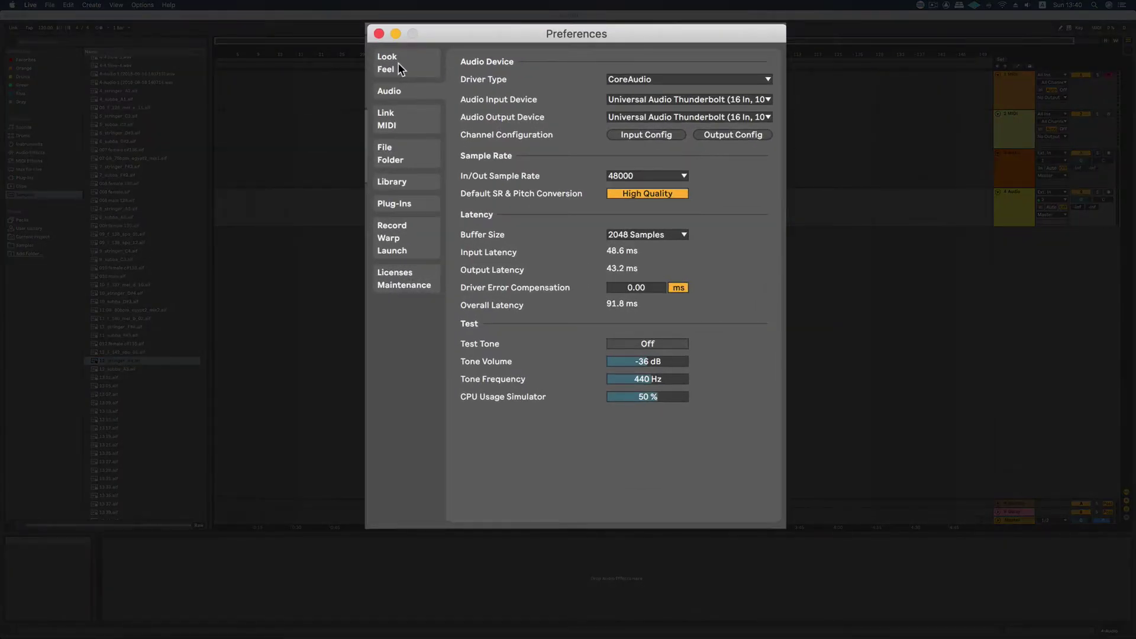
Step: Look over the preference pages from Look/Feel through Licenses/Maintenance, finishing on the Audio page
click(399, 62)
click(395, 91)
click(397, 119)
click(402, 183)
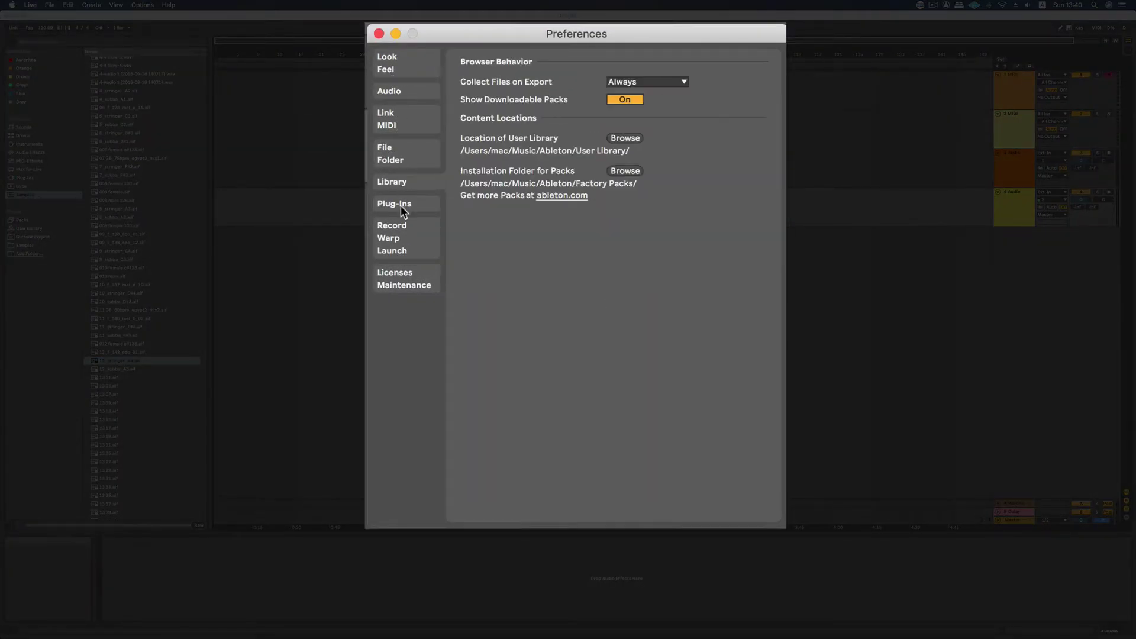
click(400, 204)
click(398, 248)
click(402, 275)
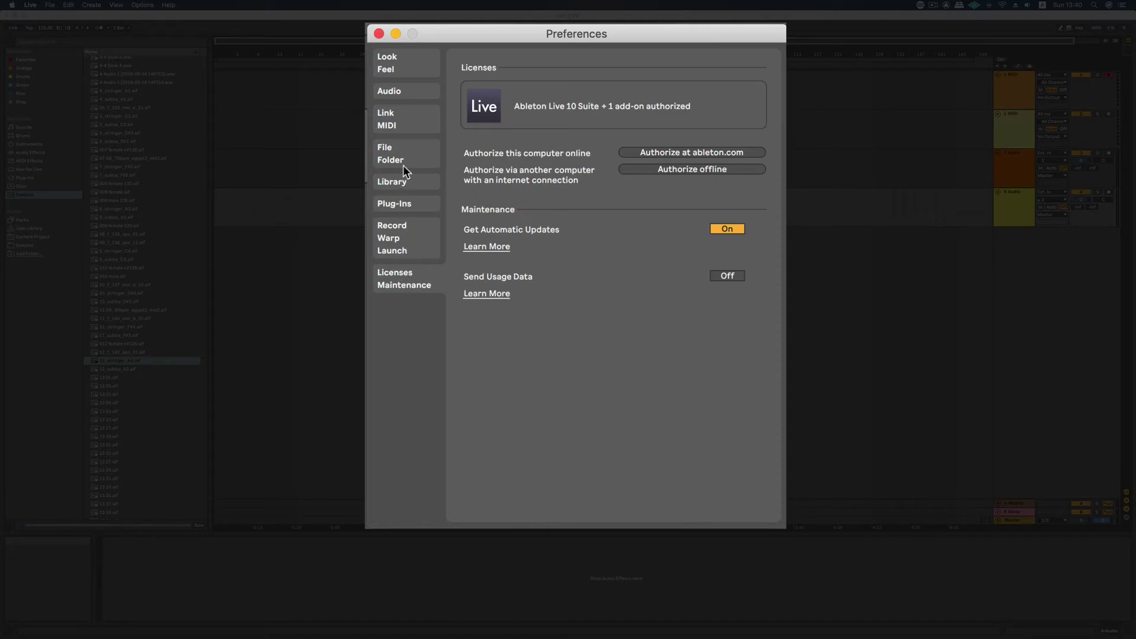
click(399, 65)
click(400, 93)
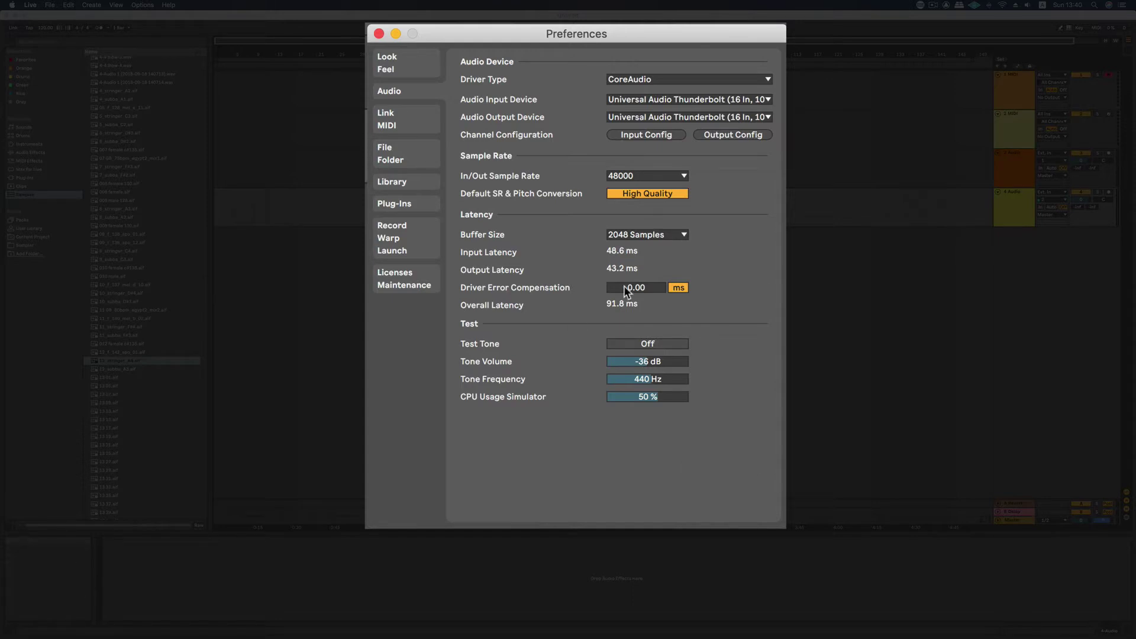
Step: Check the driver type options and select Universal Audio Thunderbolt (16 In, 10 Out) as the audio input device
click(677, 79)
click(560, 69)
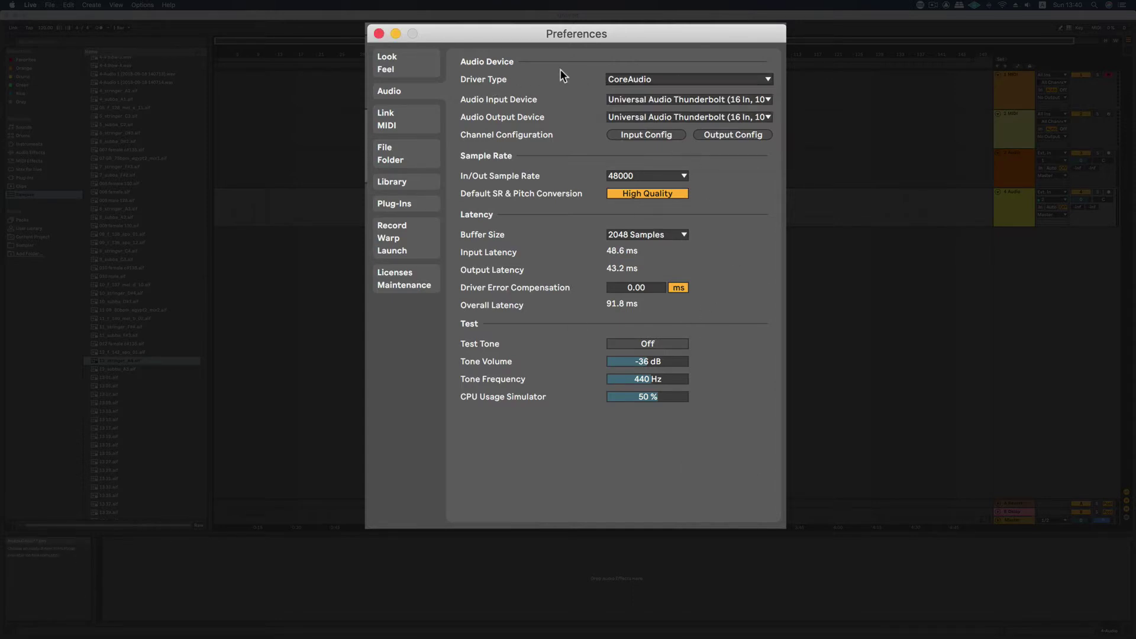
click(680, 102)
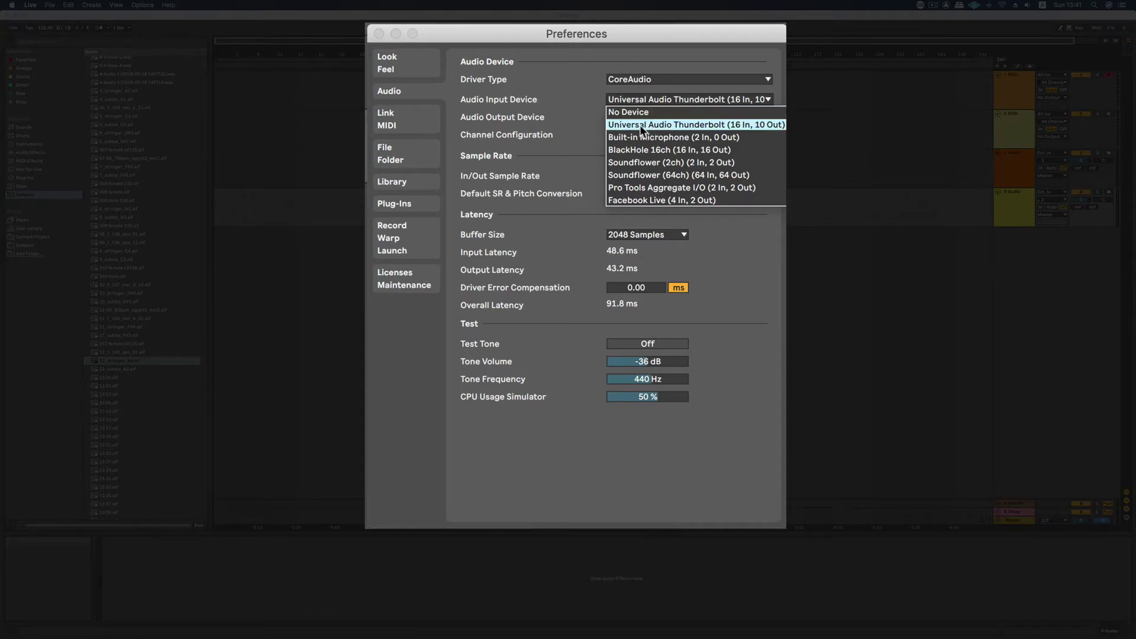
click(619, 123)
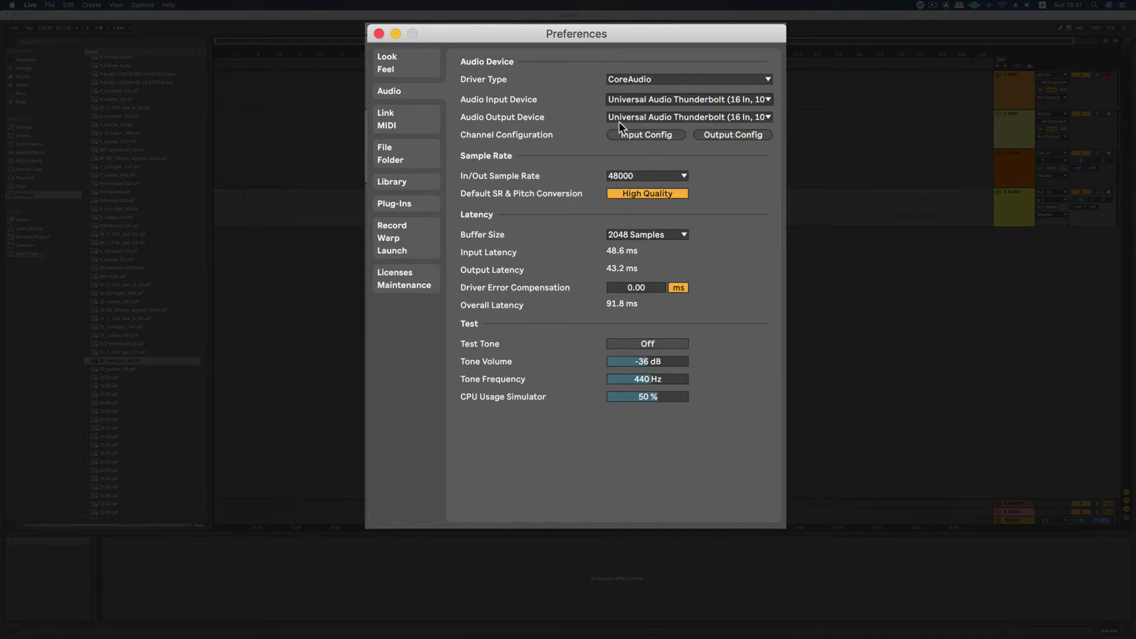
Step: Select Universal Audio Thunderbolt (16 In, 10 Out) as the audio output device
click(627, 116)
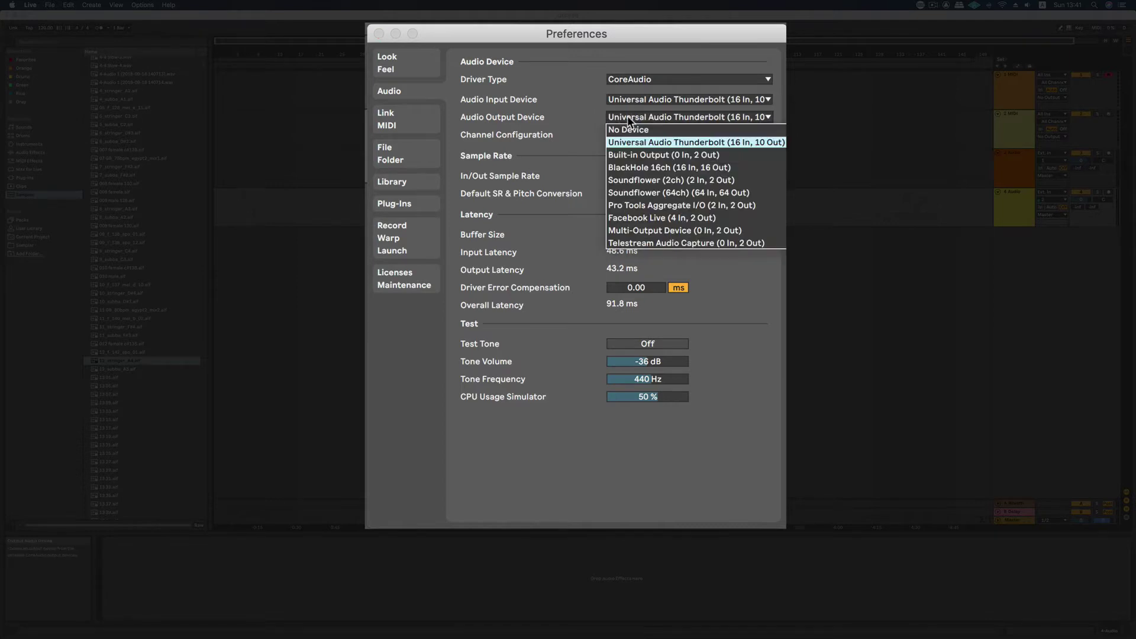
click(673, 142)
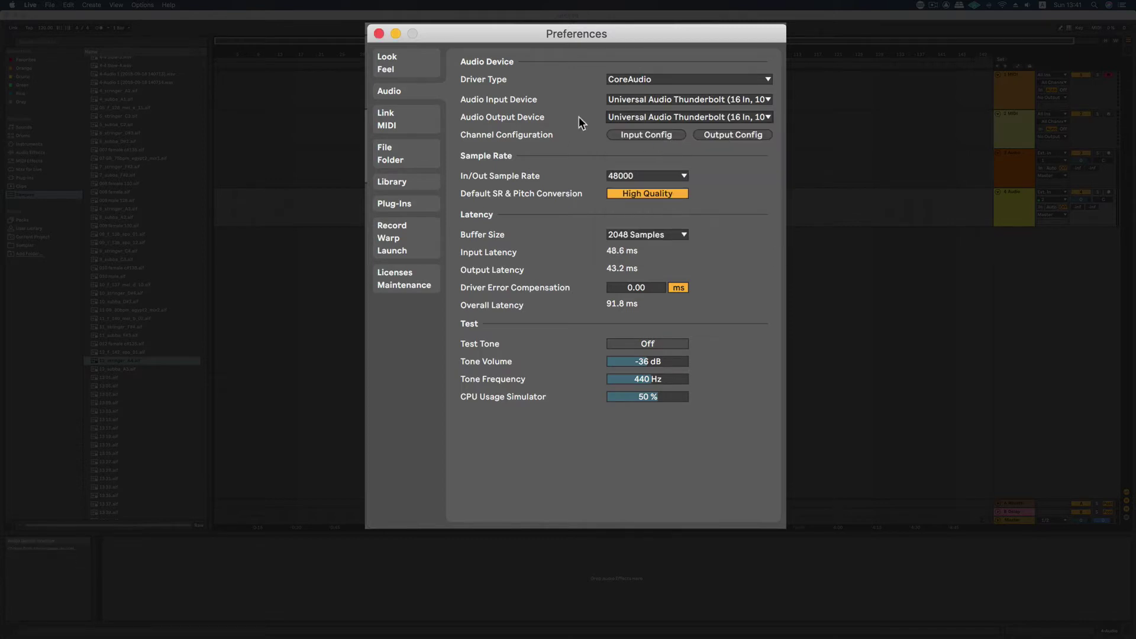
click(748, 119)
click(677, 141)
click(690, 119)
click(684, 144)
Step: Choose 48000 as the In/Out Sample Rate
click(664, 175)
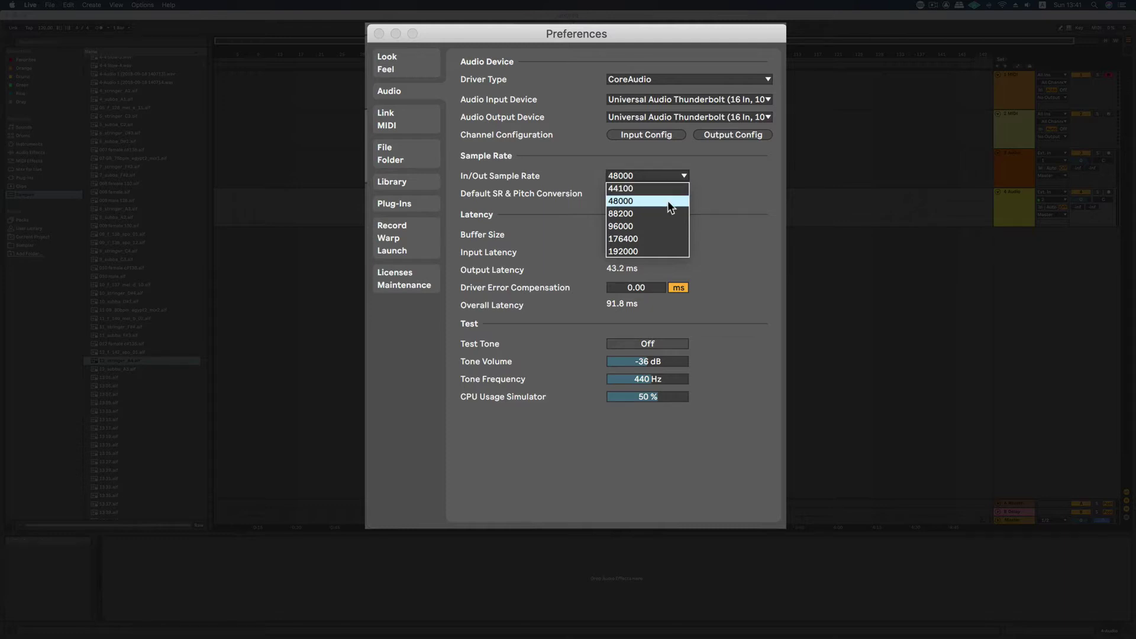
click(669, 201)
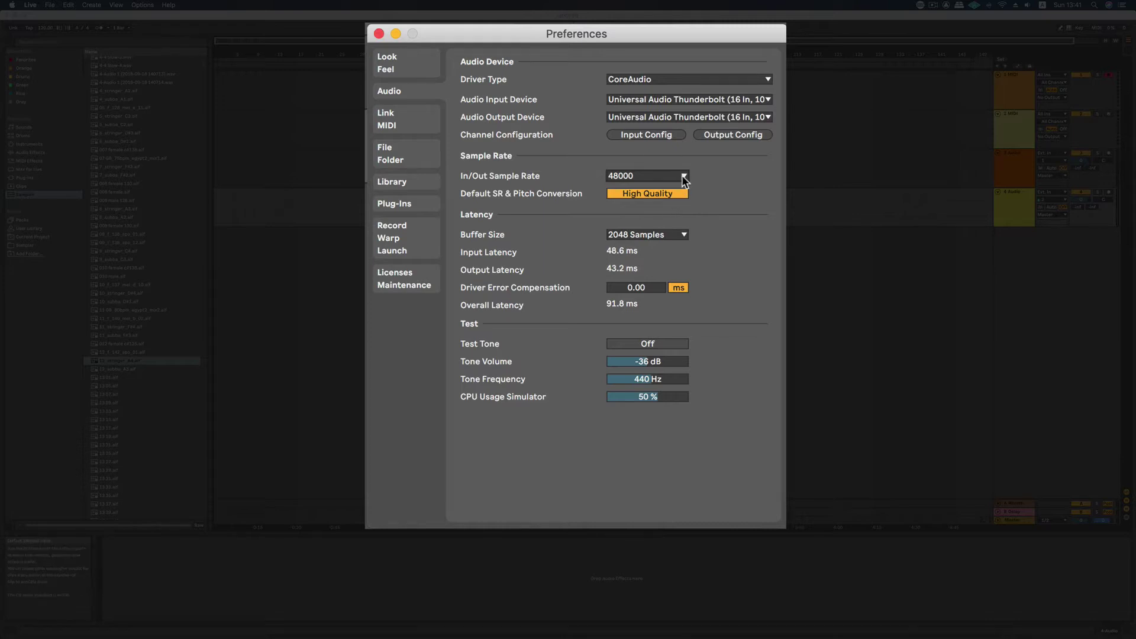
click(684, 178)
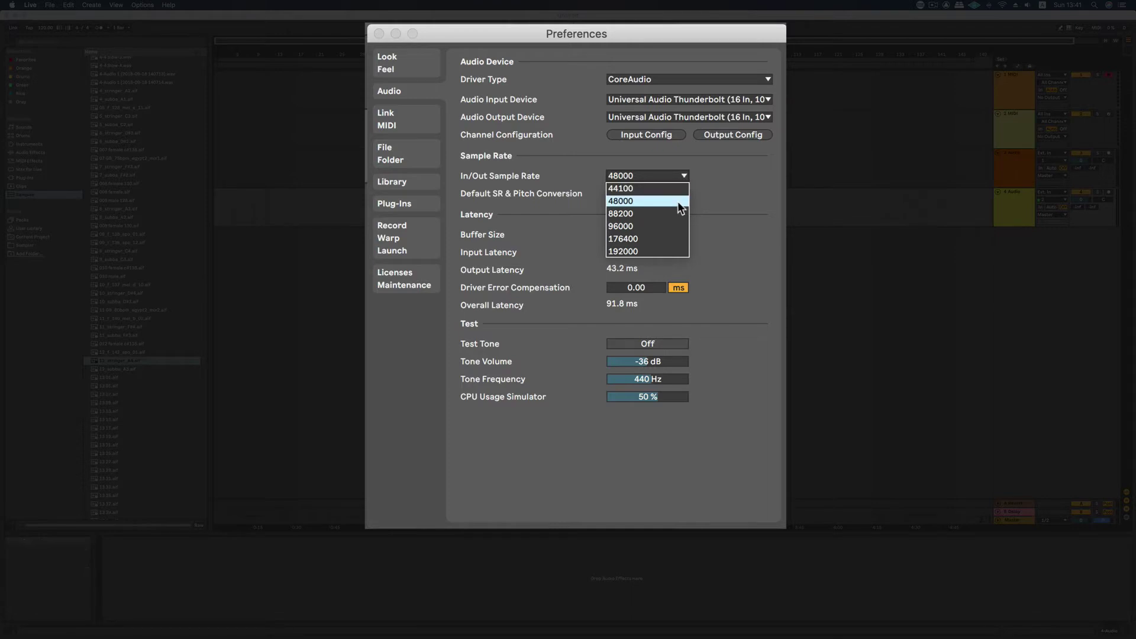
click(680, 201)
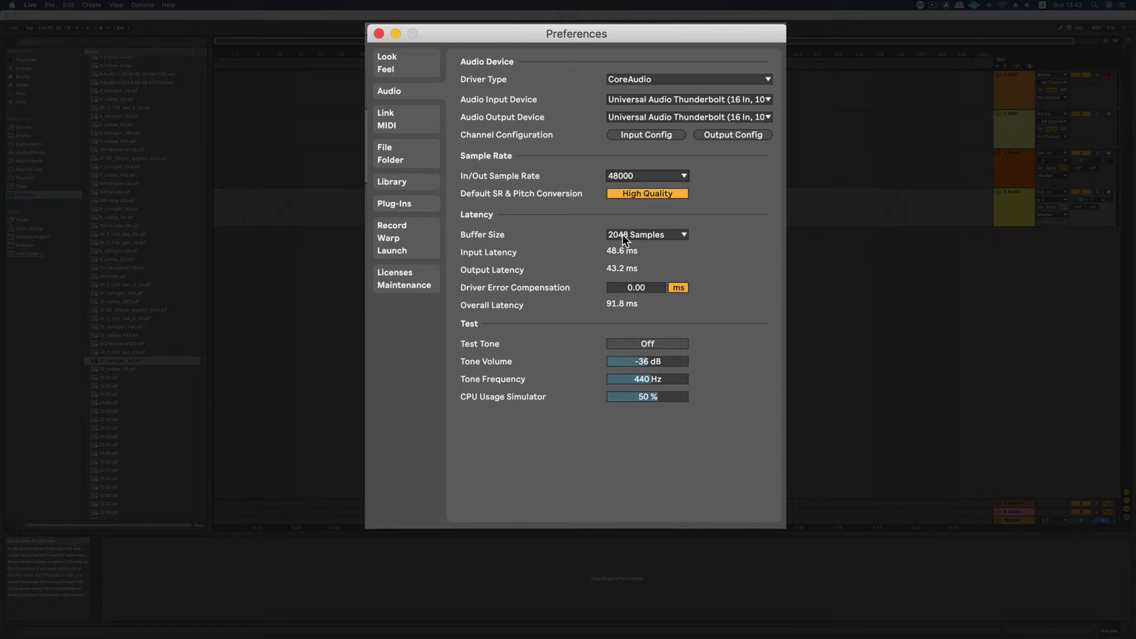
Step: Review the available buffer sizes and select 2048 Samples
click(623, 233)
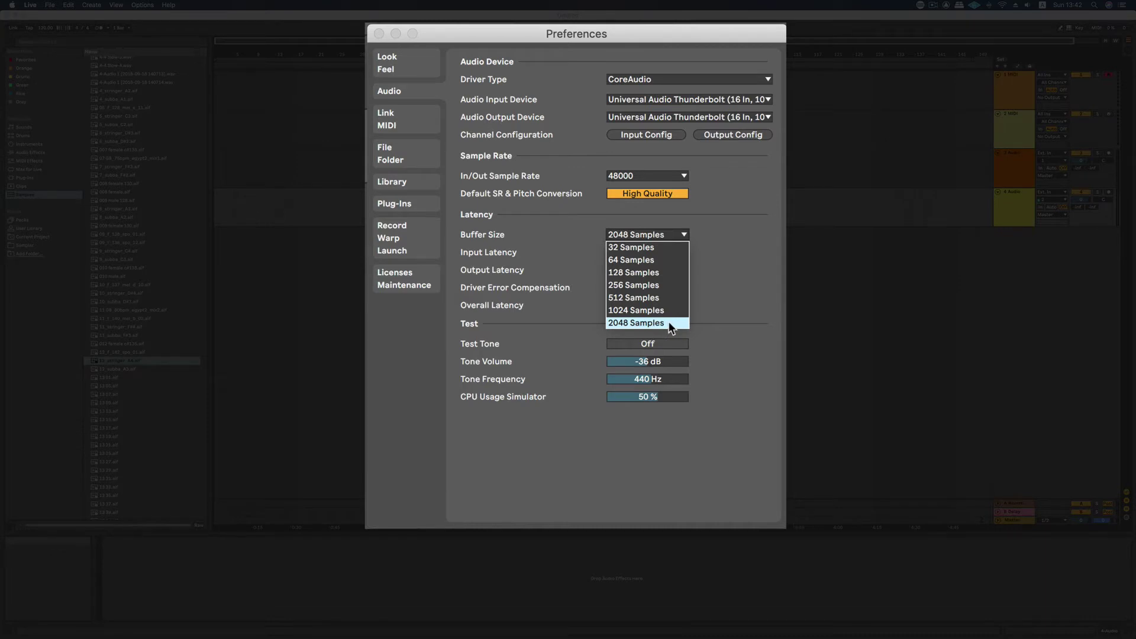
click(779, 258)
click(644, 233)
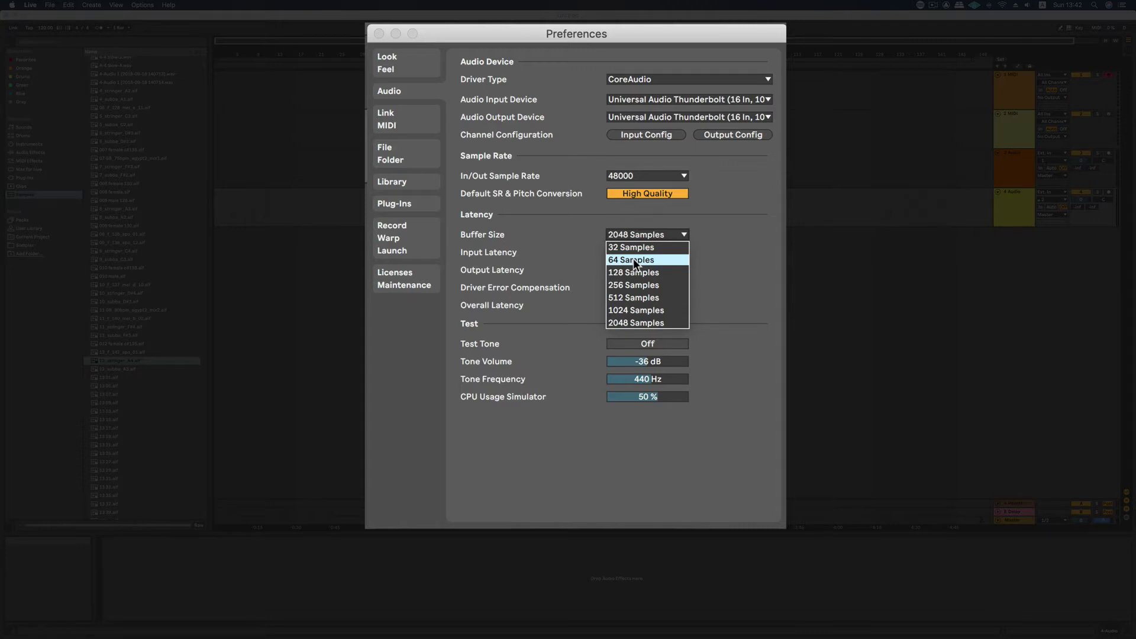
click(737, 264)
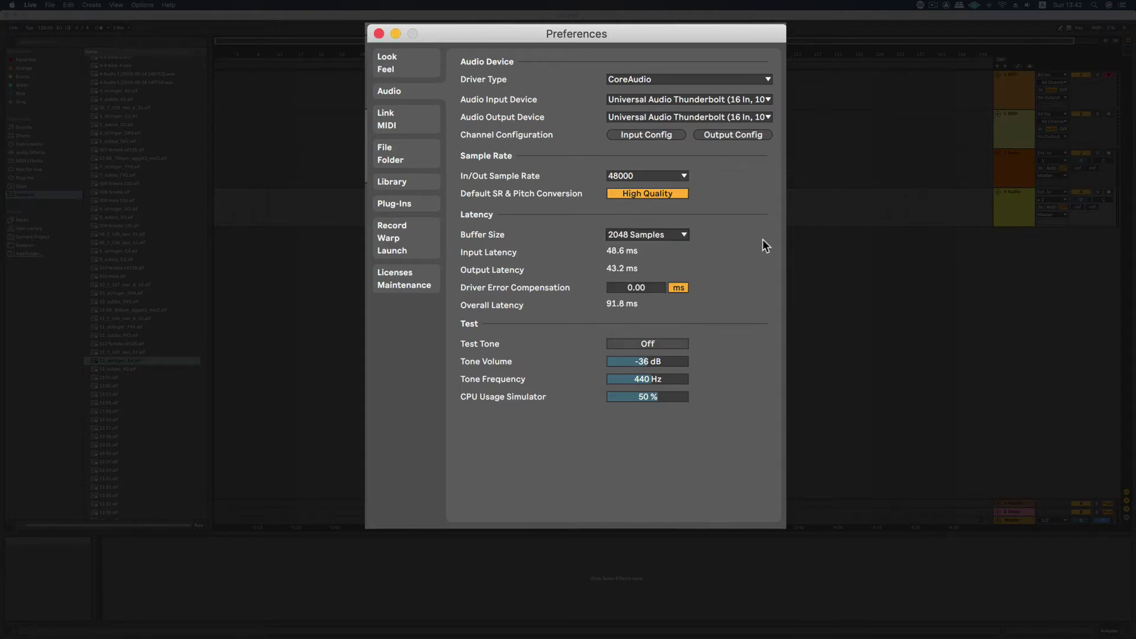
click(689, 238)
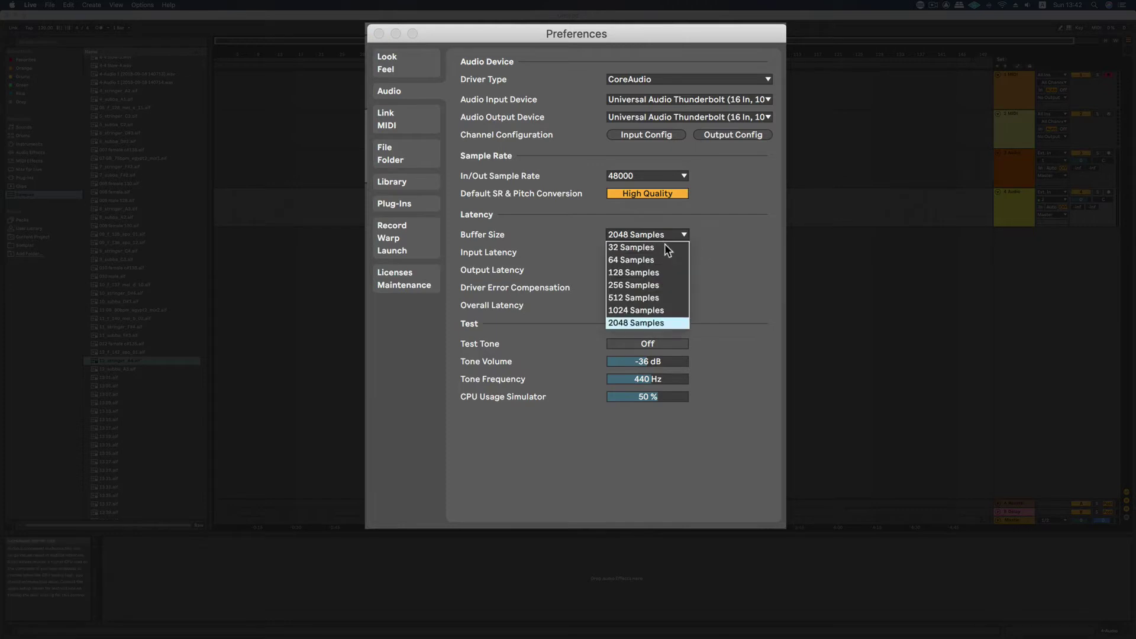
click(657, 321)
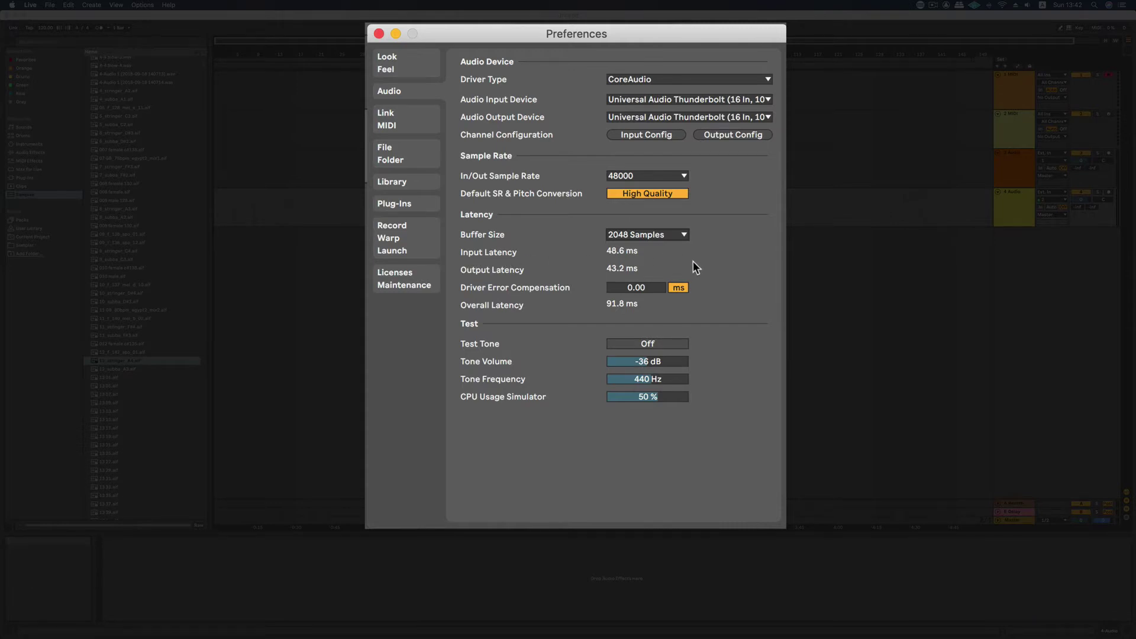
Step: Try a buffer size of 64 Samples to compare the latency, and restore it to 2048 Samples
click(662, 237)
click(641, 261)
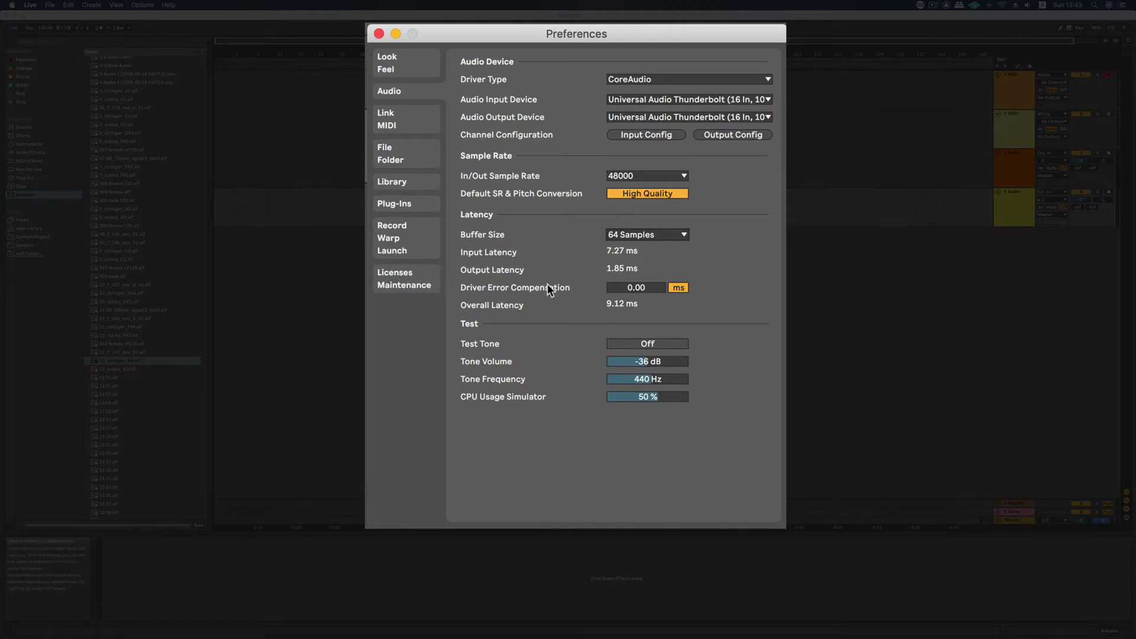
click(637, 235)
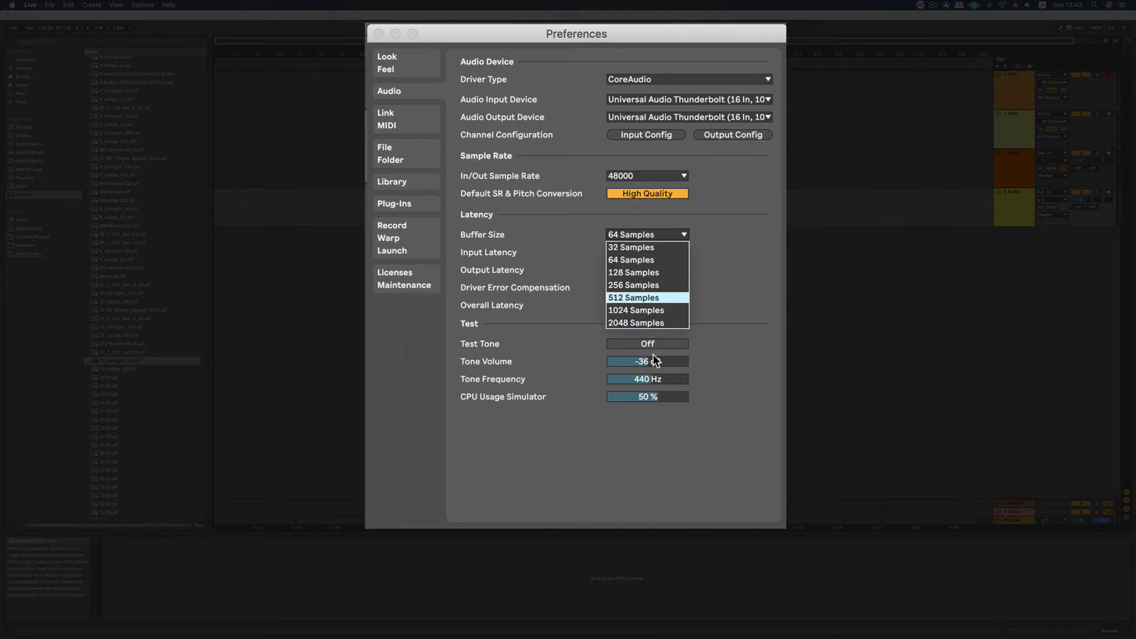
click(651, 325)
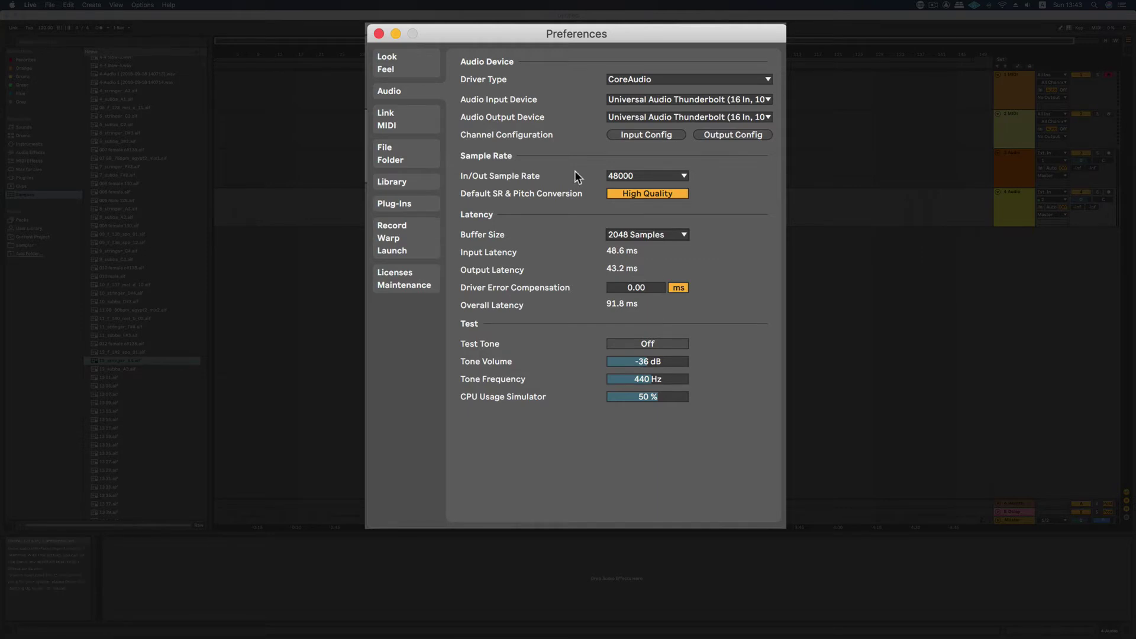
Step: Examine the Link/MIDI, File/Folder, Library, Plug-Ins, Record/Warp/Launch and Licenses/Maintenance preferences, focusing on the plug-in sources and recording defaults
click(410, 119)
click(399, 153)
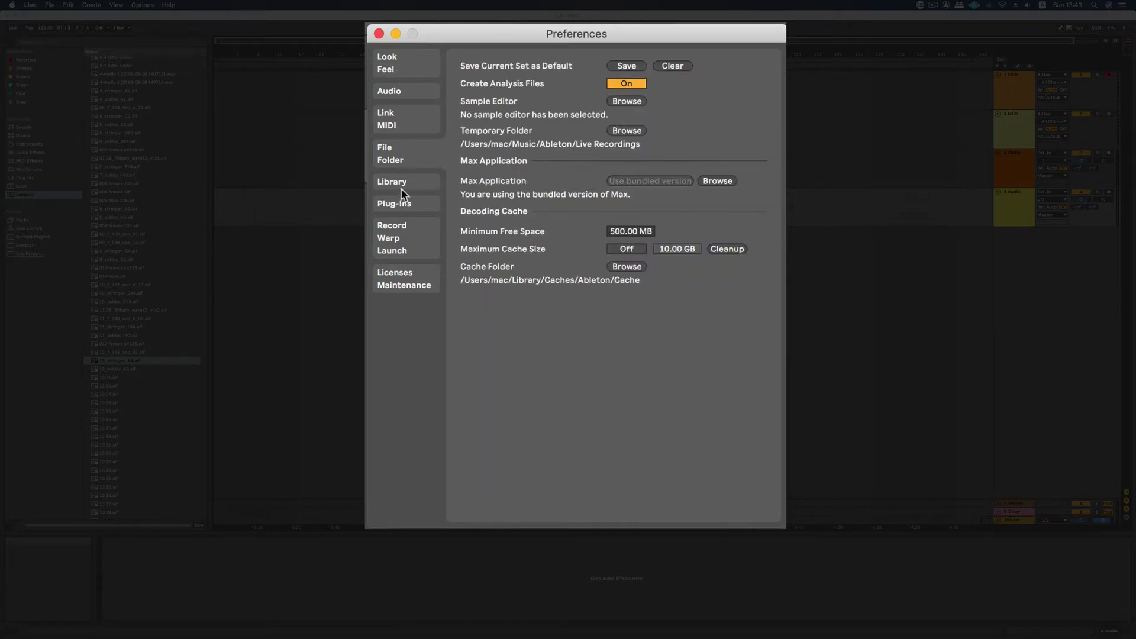
click(400, 187)
click(403, 204)
click(409, 231)
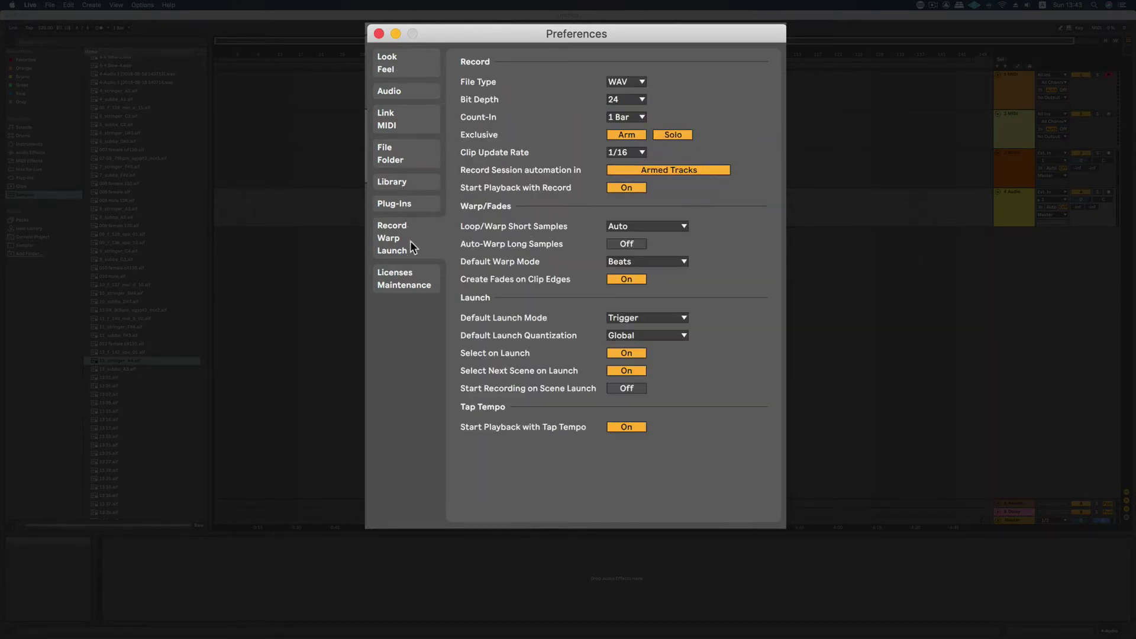
click(417, 282)
click(413, 240)
click(410, 209)
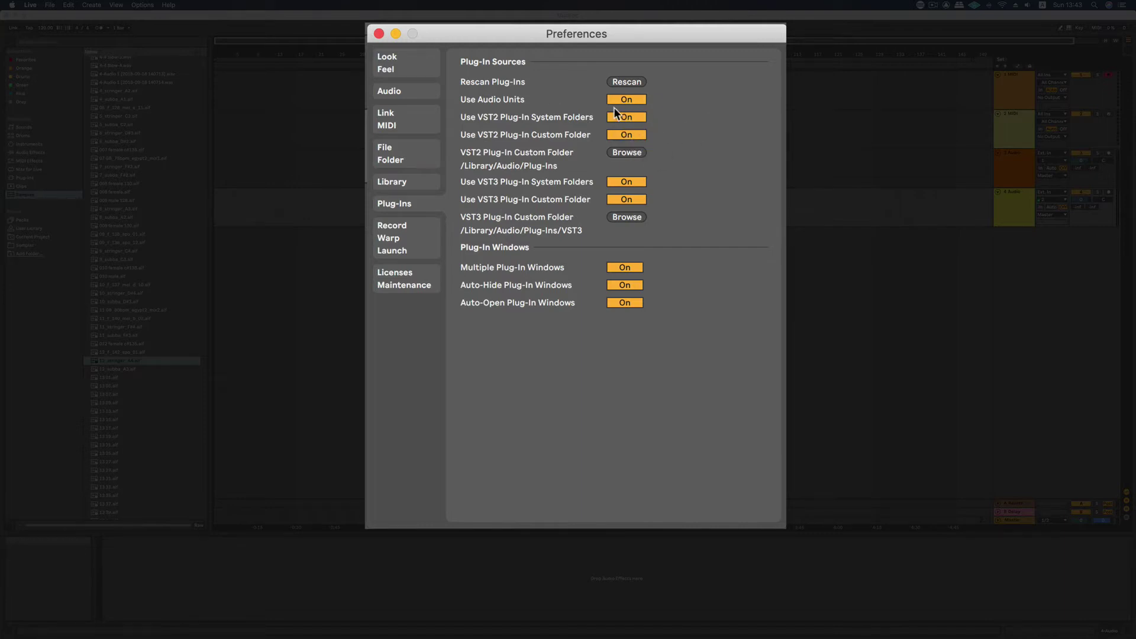
click(408, 243)
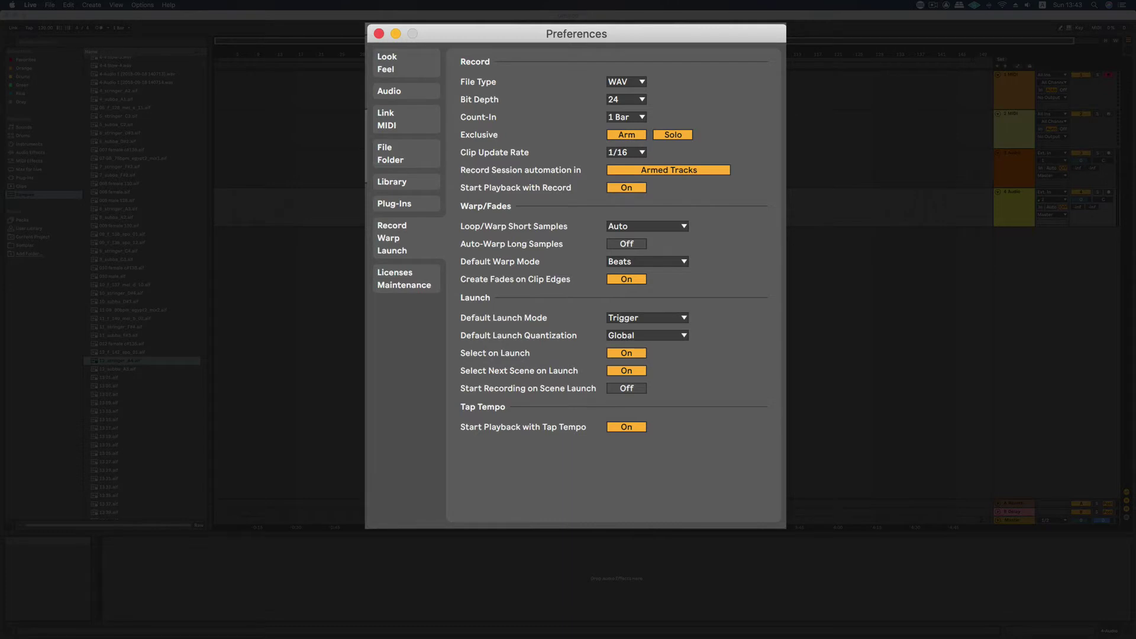
click(376, 207)
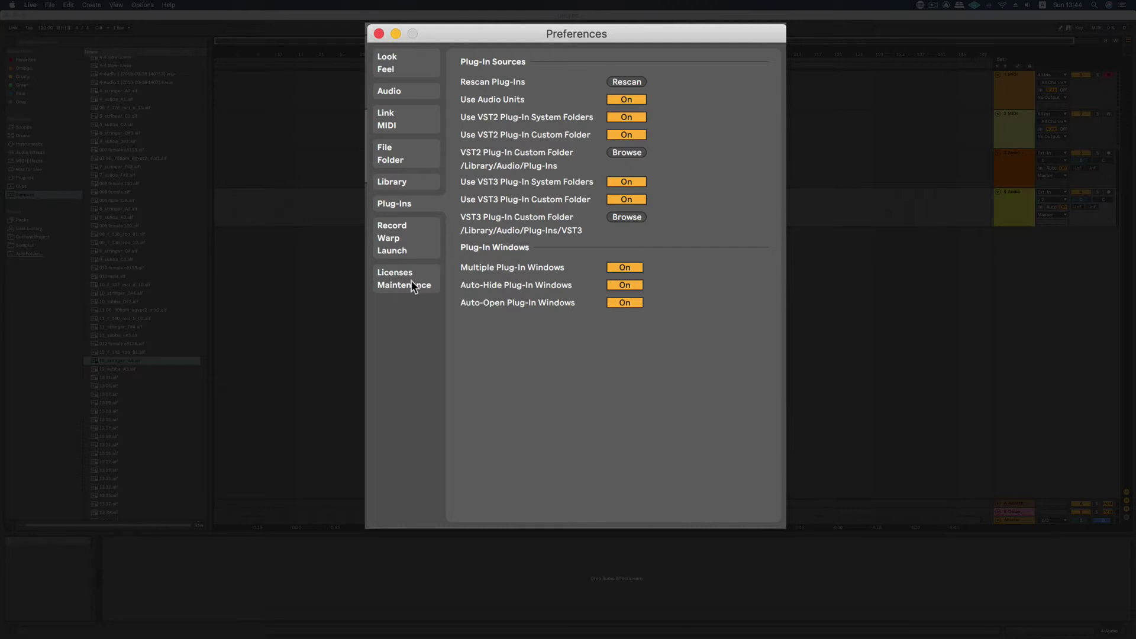
Step: Set the interface Brightness to 100 % in the Look/Feel preferences and close the Preferences window
click(408, 183)
click(410, 160)
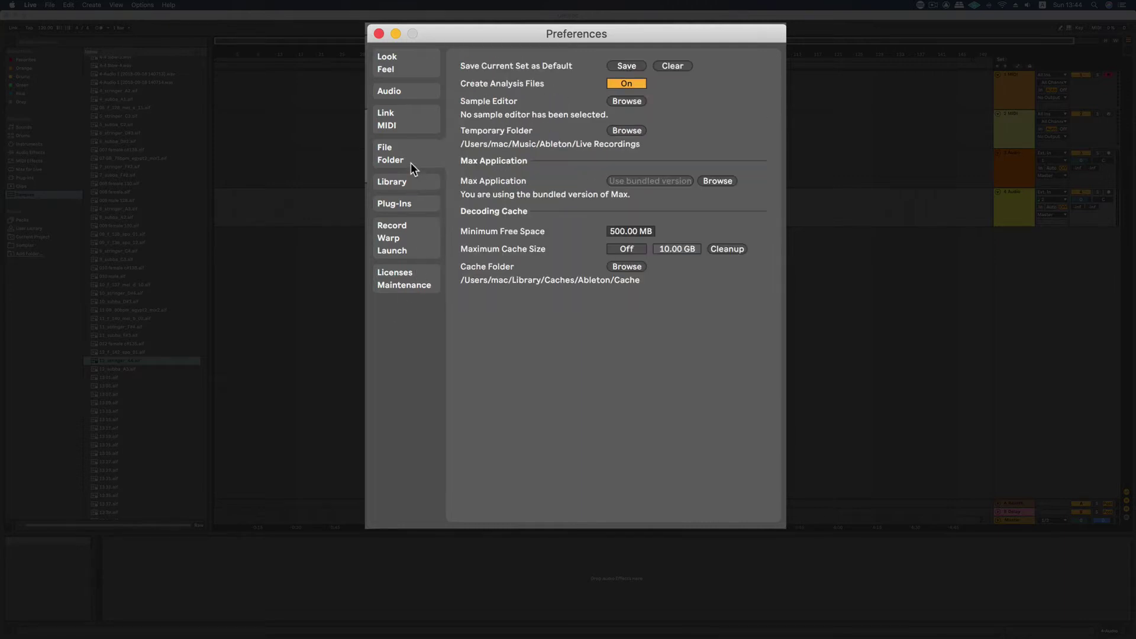
click(397, 112)
click(399, 90)
click(400, 72)
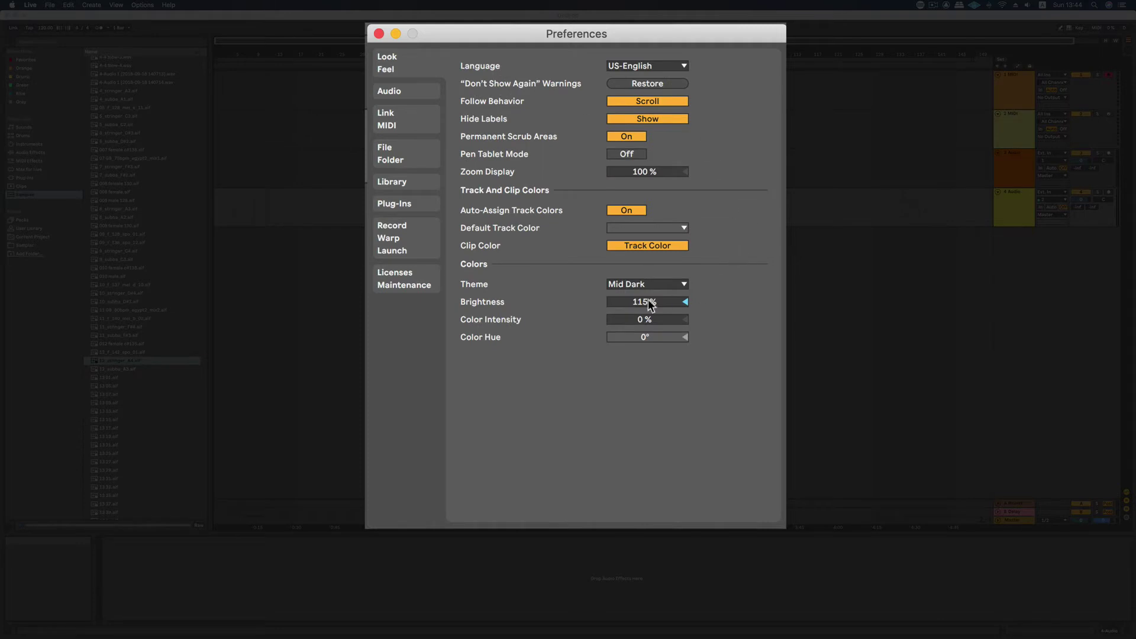
mouse_move(643, 303)
mouse_down()
mouse_move(644, 349)
mouse_move(643, 267)
mouse_move(642, 322)
mouse_move(652, 305)
mouse_up()
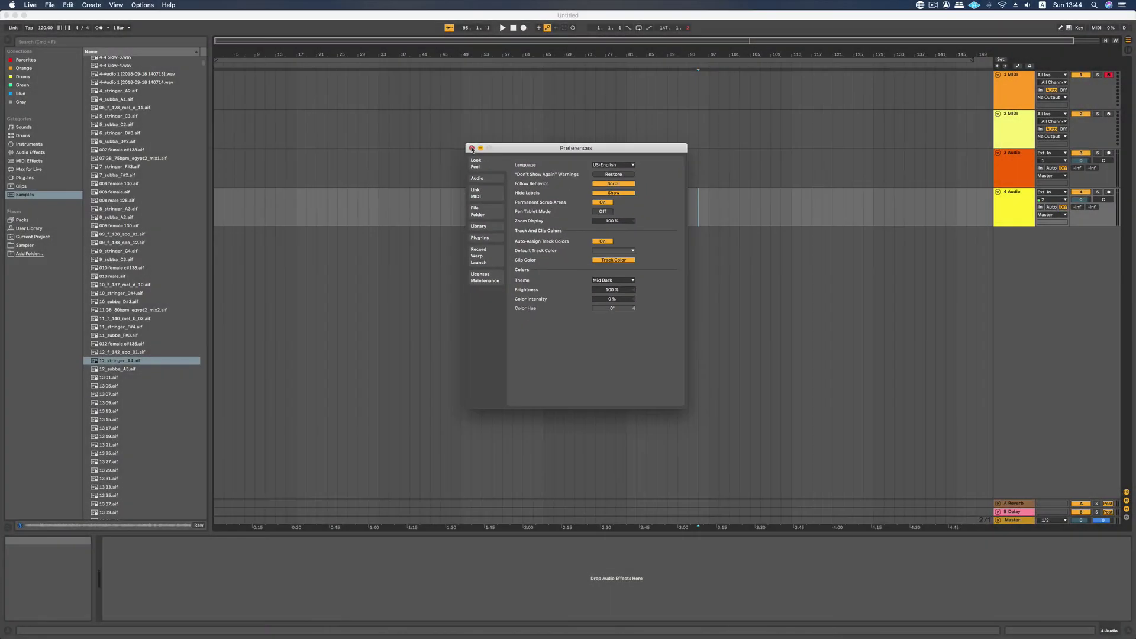
click(471, 148)
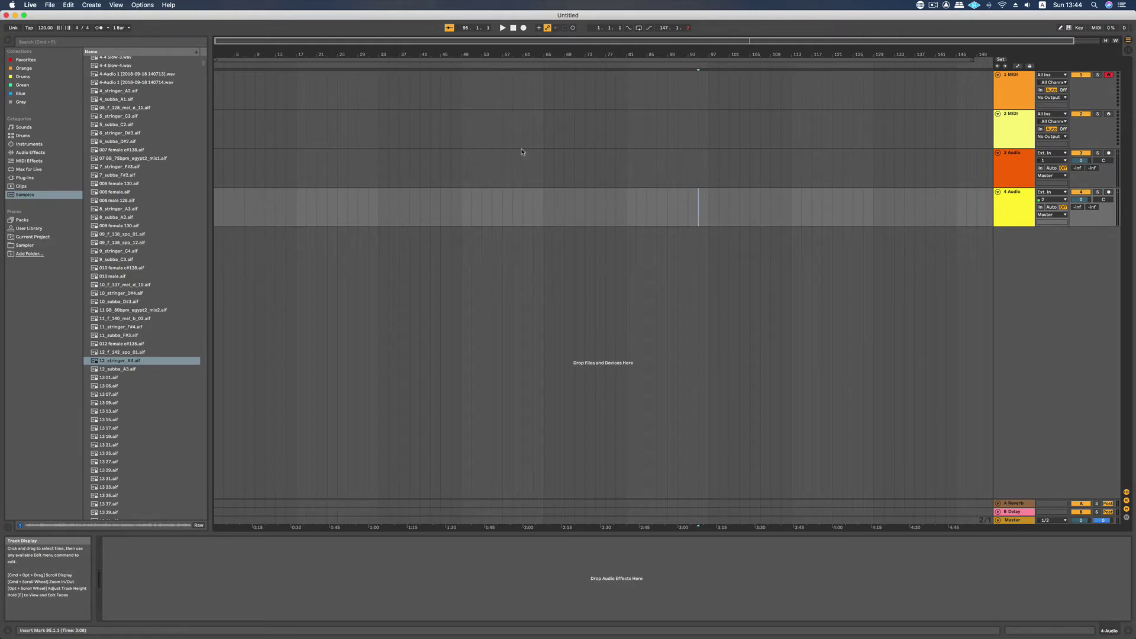
Step: Look through the Samples list in the browser and activate the browser's search
scroll(294, 199, right, 1)
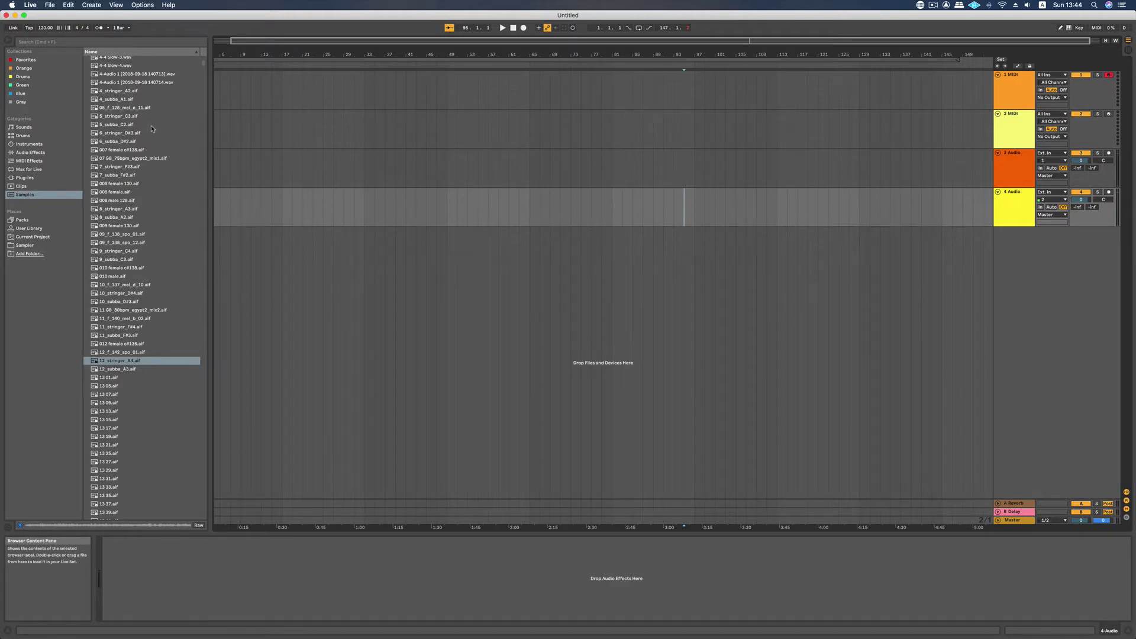
scroll(171, 101, up, 15)
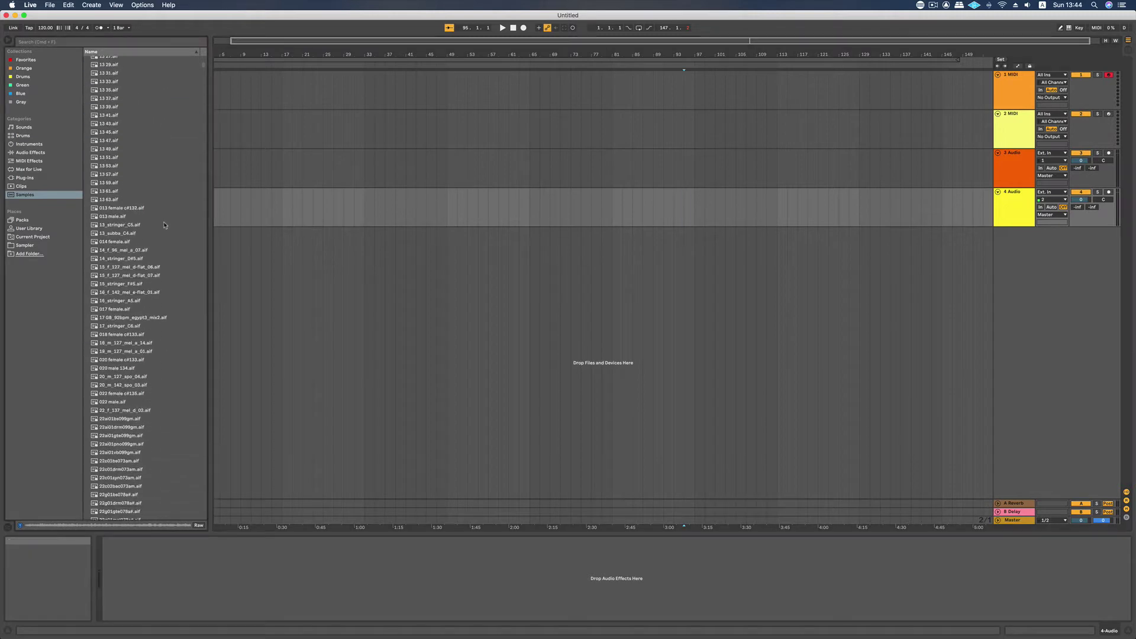
click(143, 40)
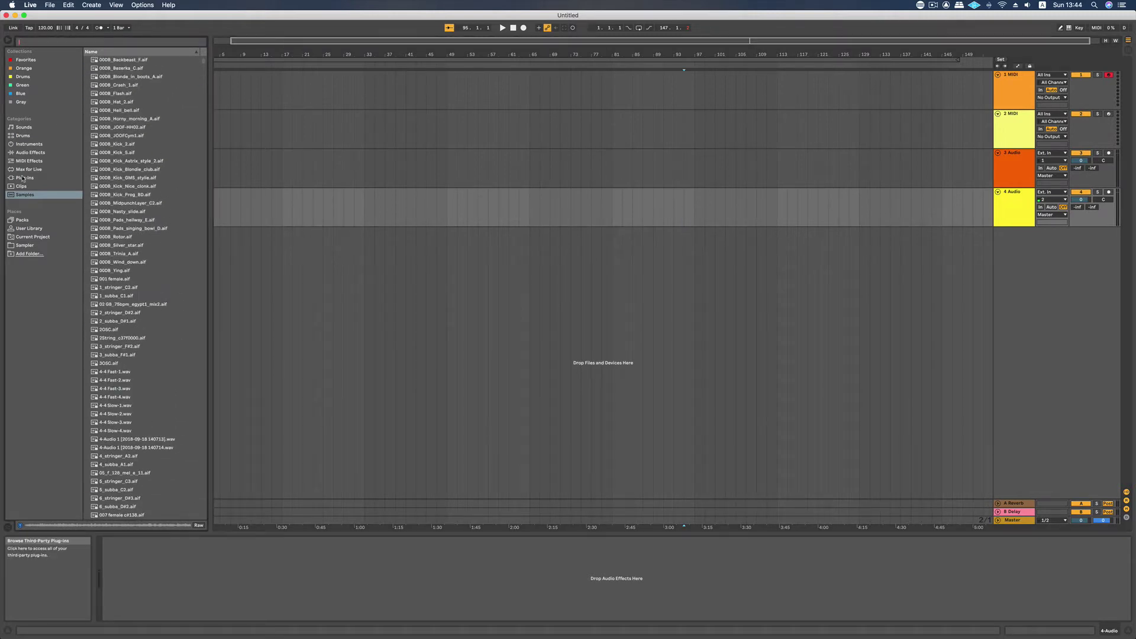
Step: Search the browser for "eq" and look through the matches under All results, selecting EQ Eight
text(eq)
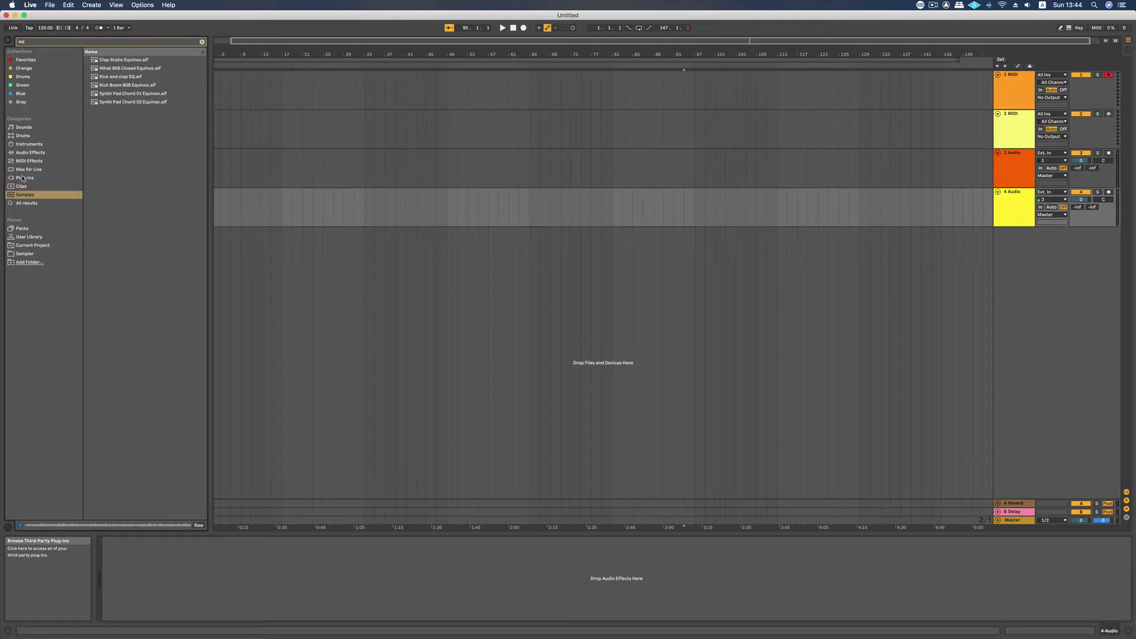
click(27, 203)
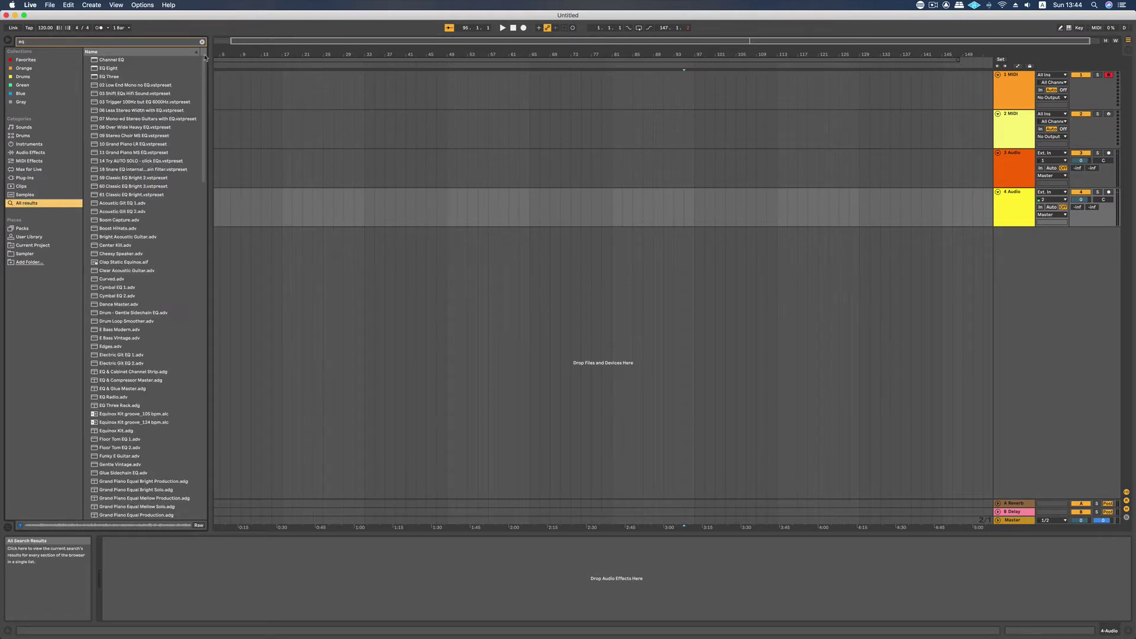
click(117, 68)
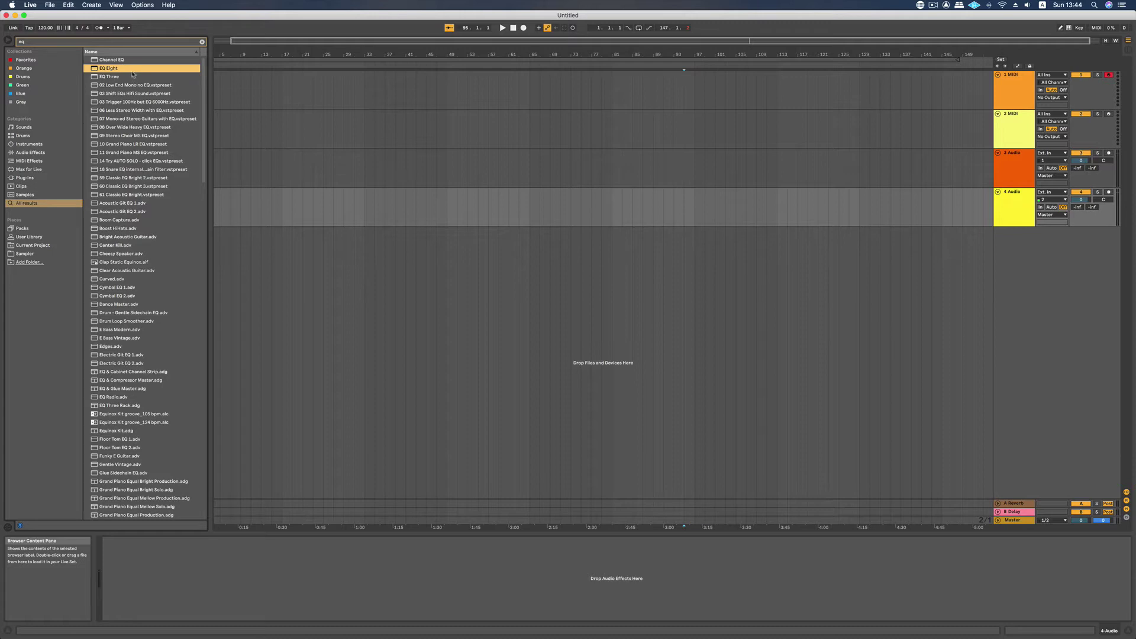
scroll(156, 355, down, 5)
scroll(155, 355, down, 1)
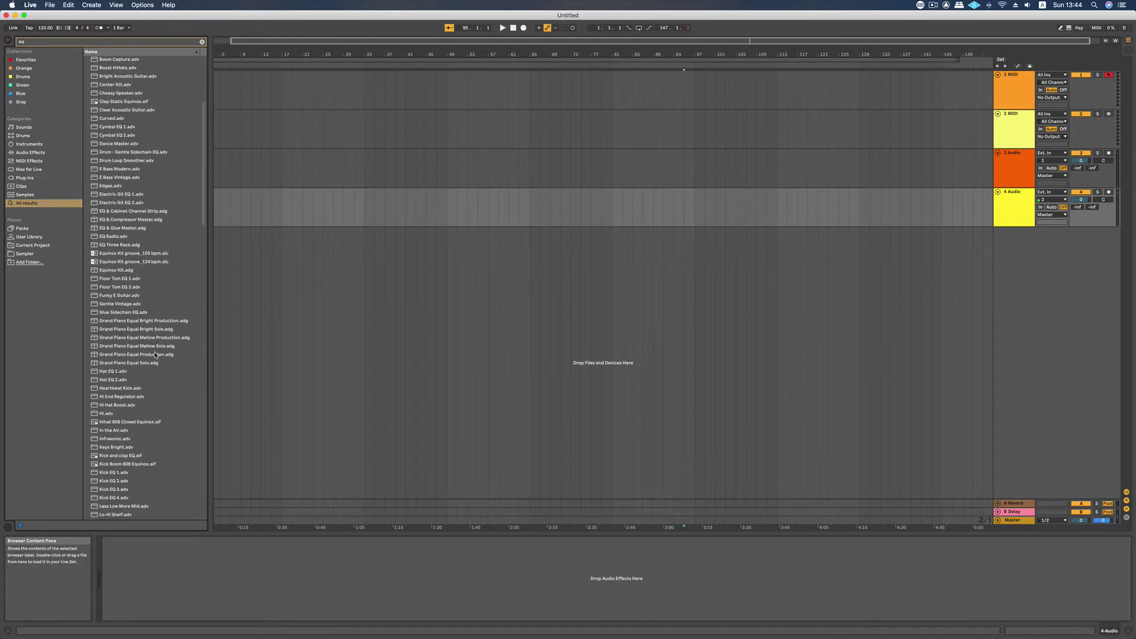
scroll(155, 355, up, 6)
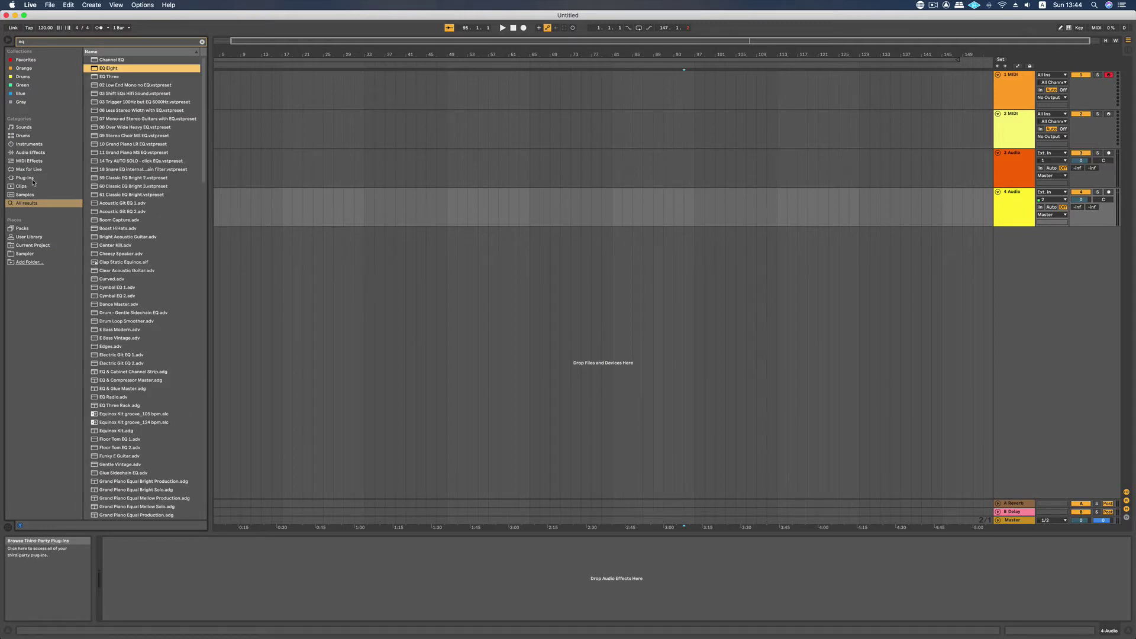
Step: Check the "eq" matches in the Audio Units, VST and VST3 plug-in folders and in Drums, and return to All results
click(34, 179)
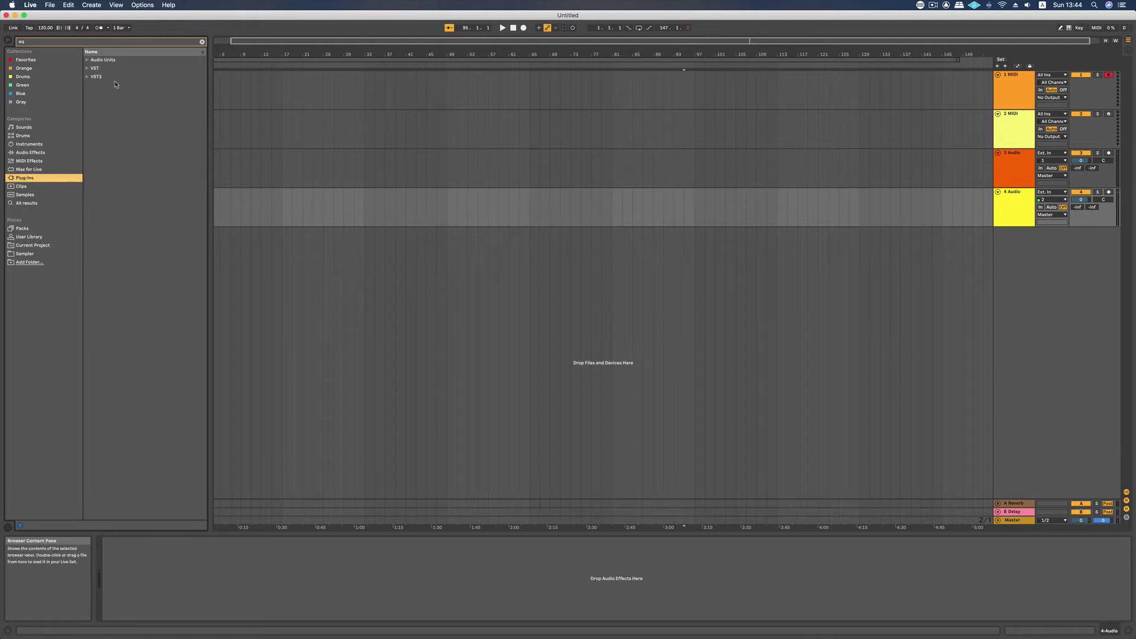
click(87, 60)
click(87, 102)
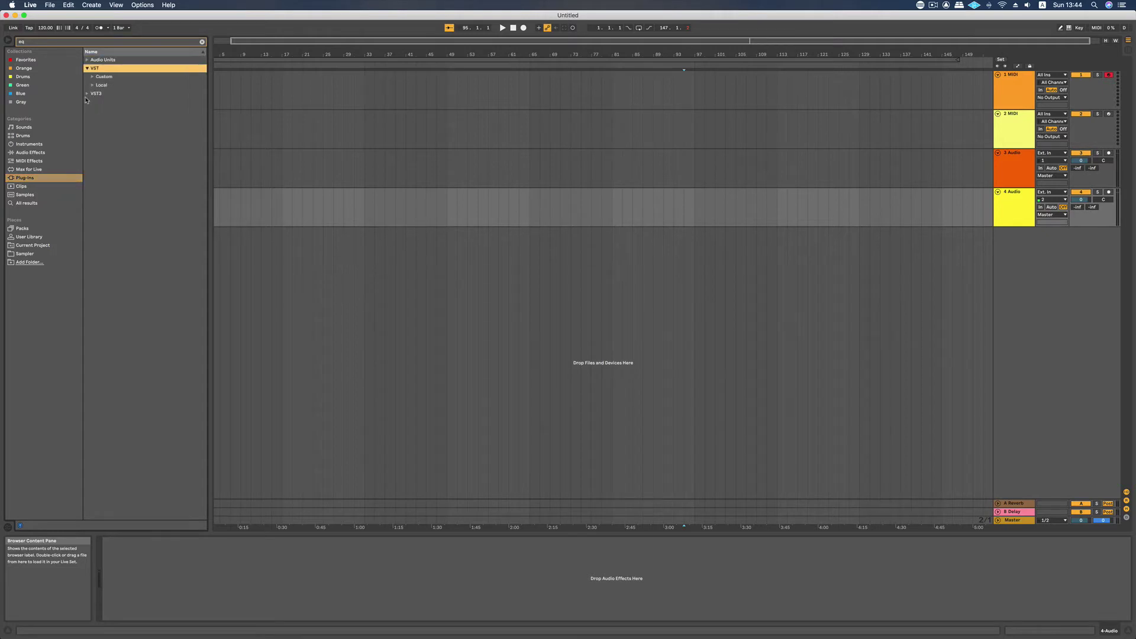
click(87, 94)
click(87, 78)
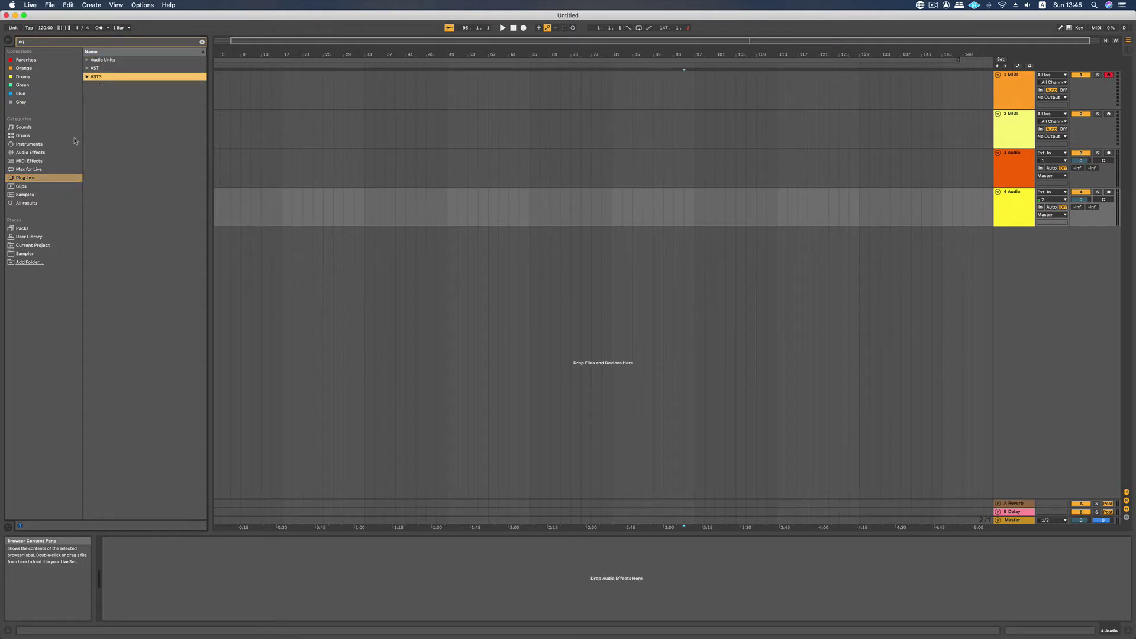
click(36, 204)
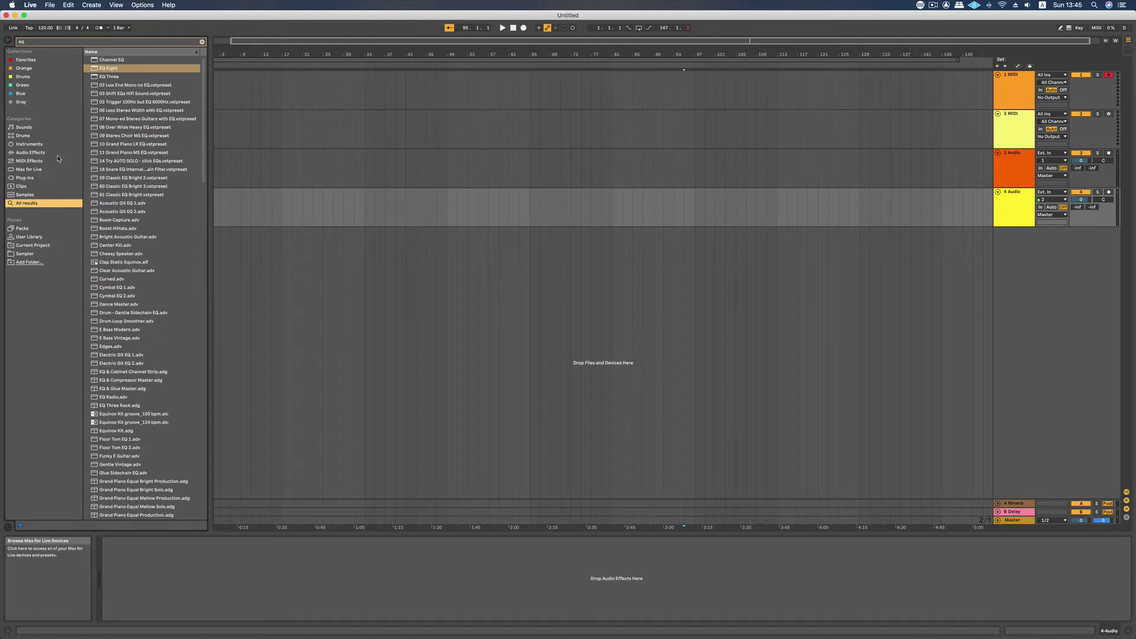
click(32, 139)
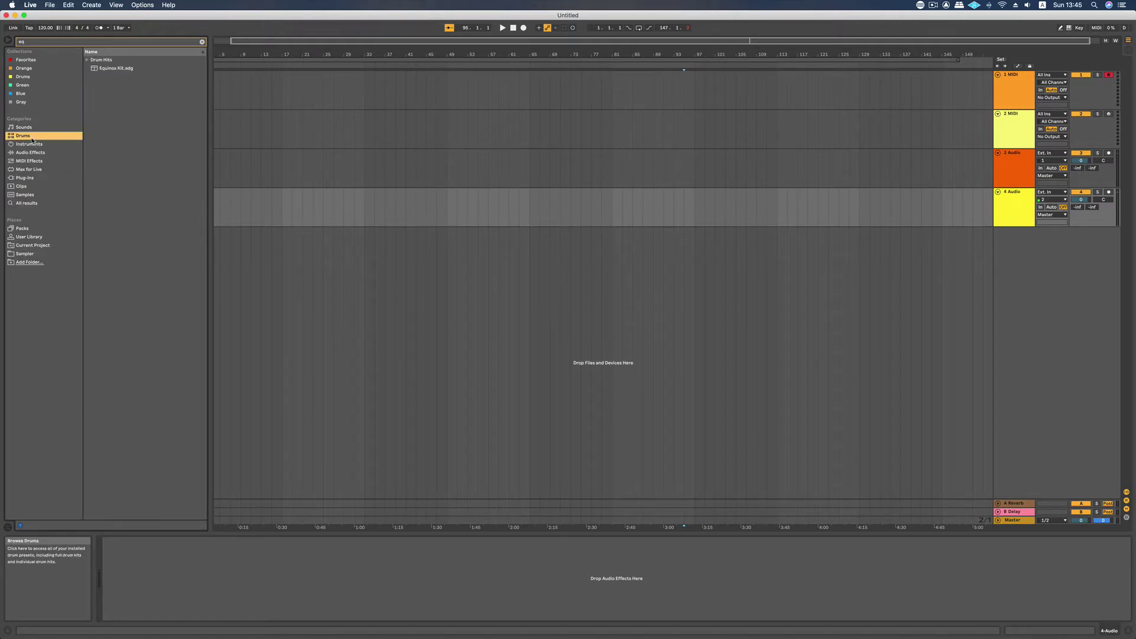
click(27, 203)
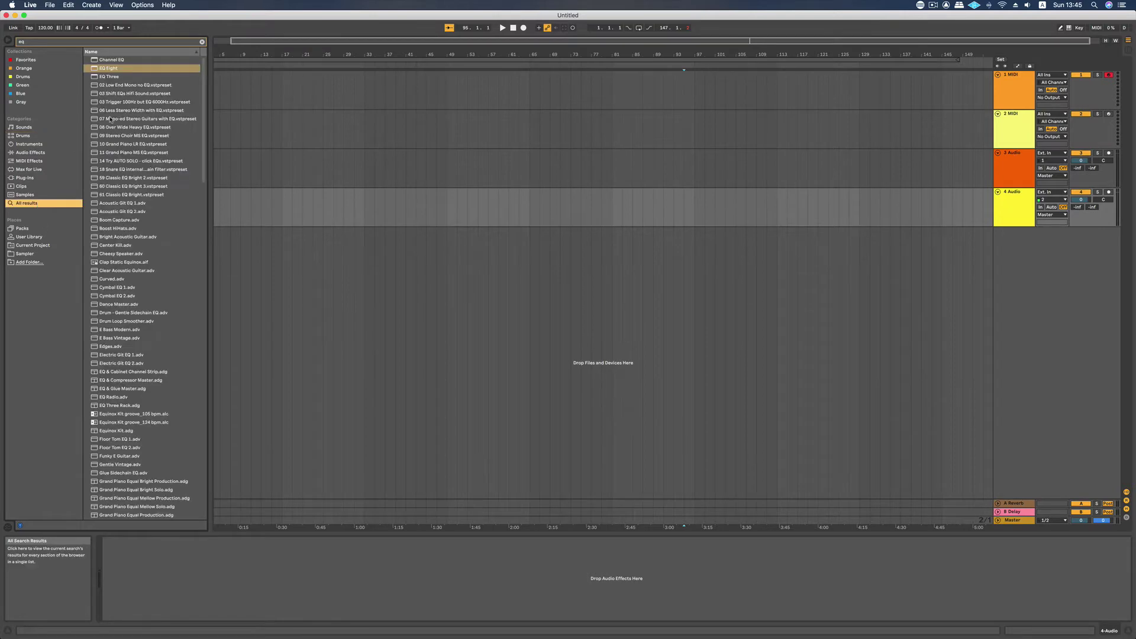
Step: Replace the browser search with "loop" and preview 99sounds loop_003.wav, loop_007.wav and loop_010.wav
click(202, 42)
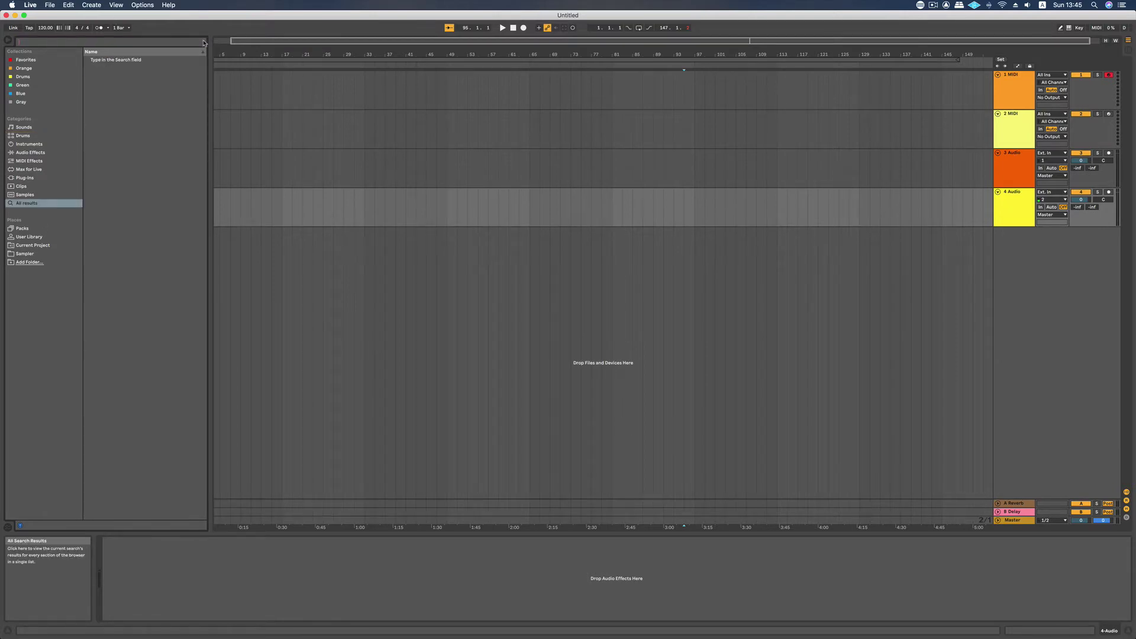
text(loop)
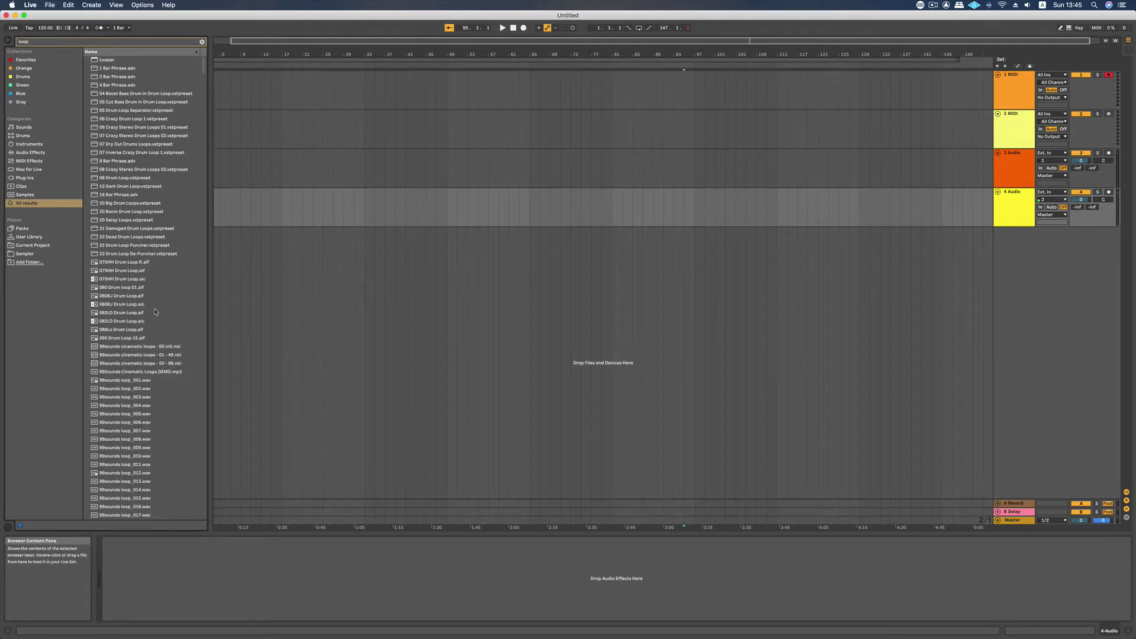
click(148, 397)
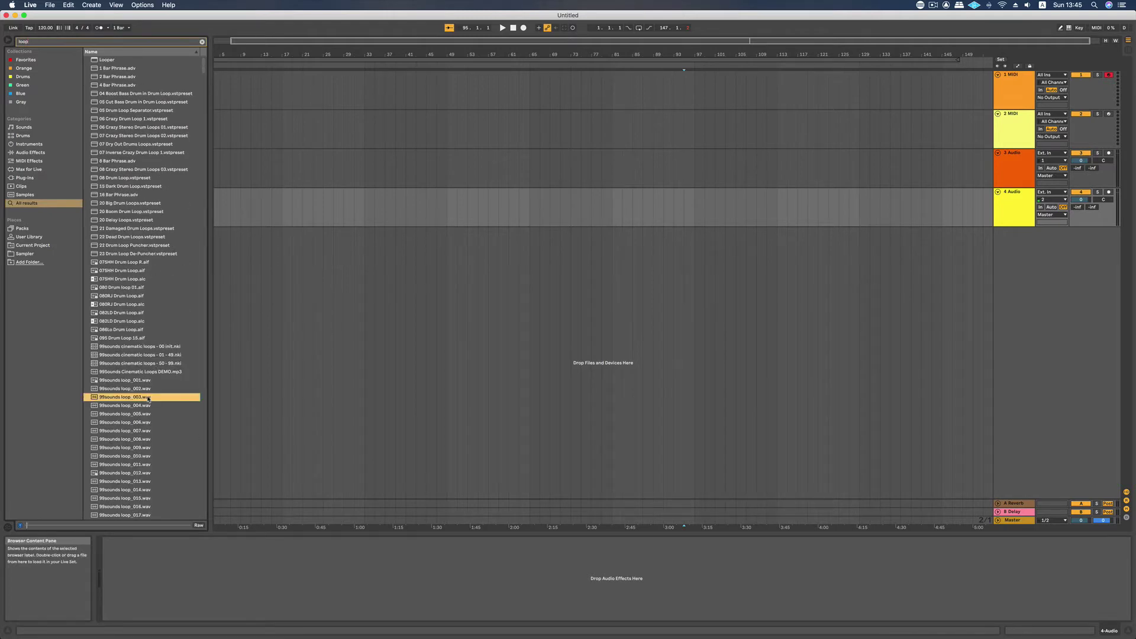
click(150, 431)
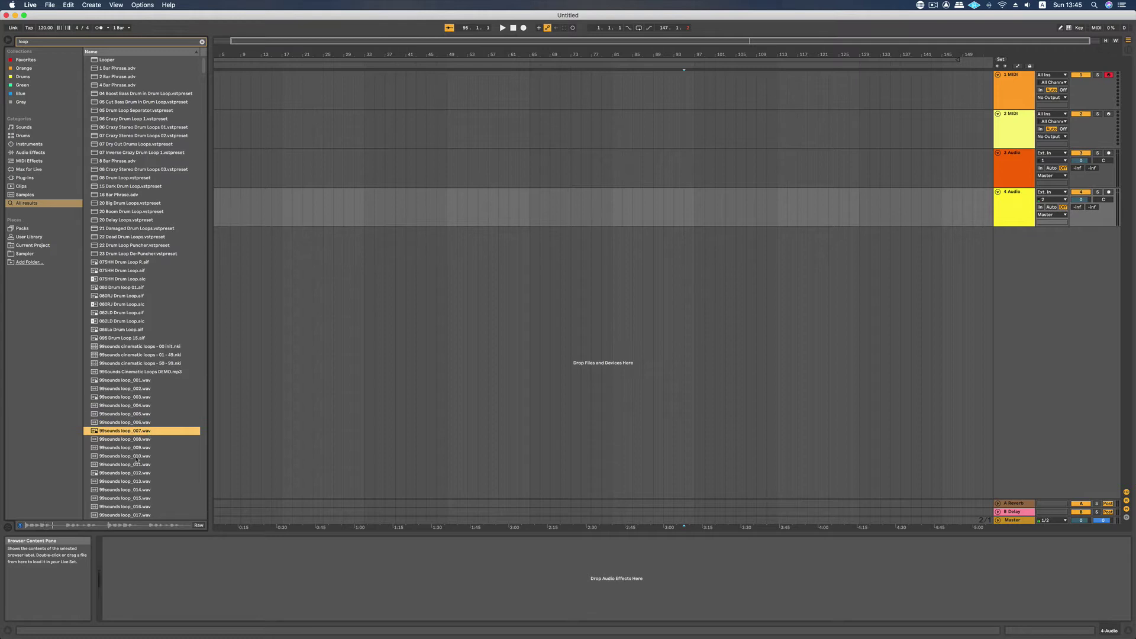
click(137, 457)
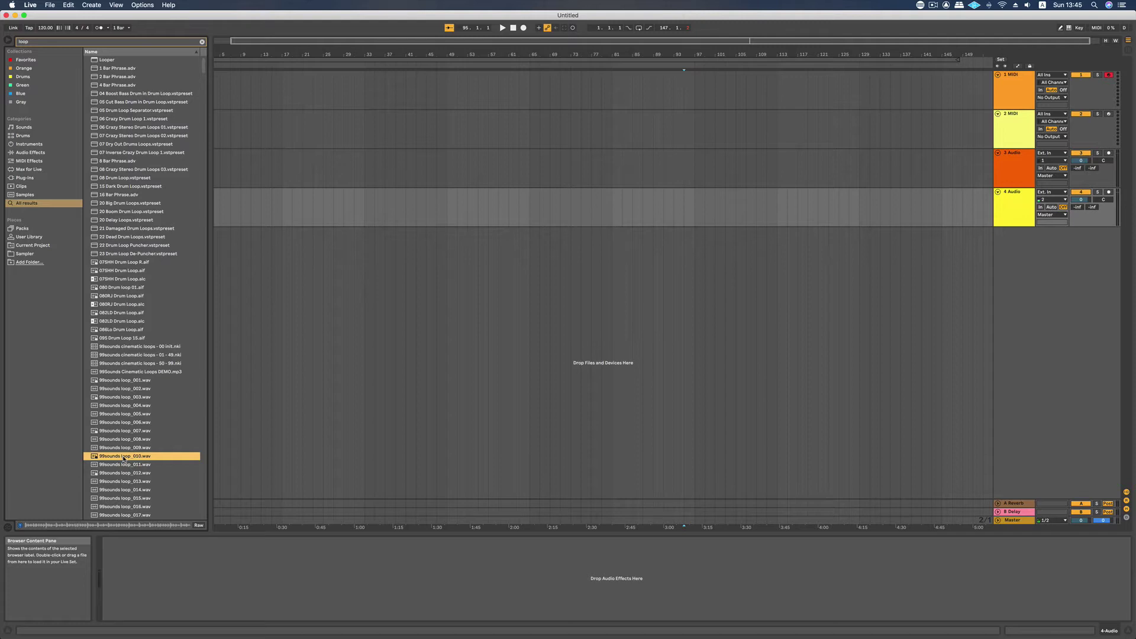
Step: Place 99sounds loop_010.wav at bar 65 in the empty area below 4 Audio, creating a new audio track
drag(281, 431, 533, 207)
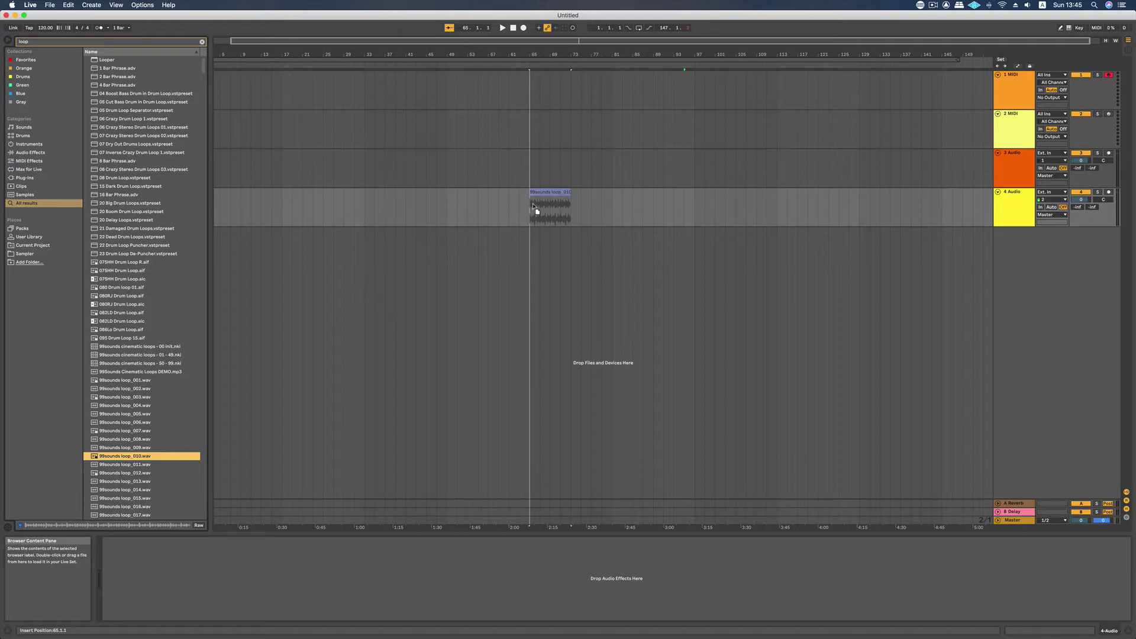
drag(533, 204, 532, 240)
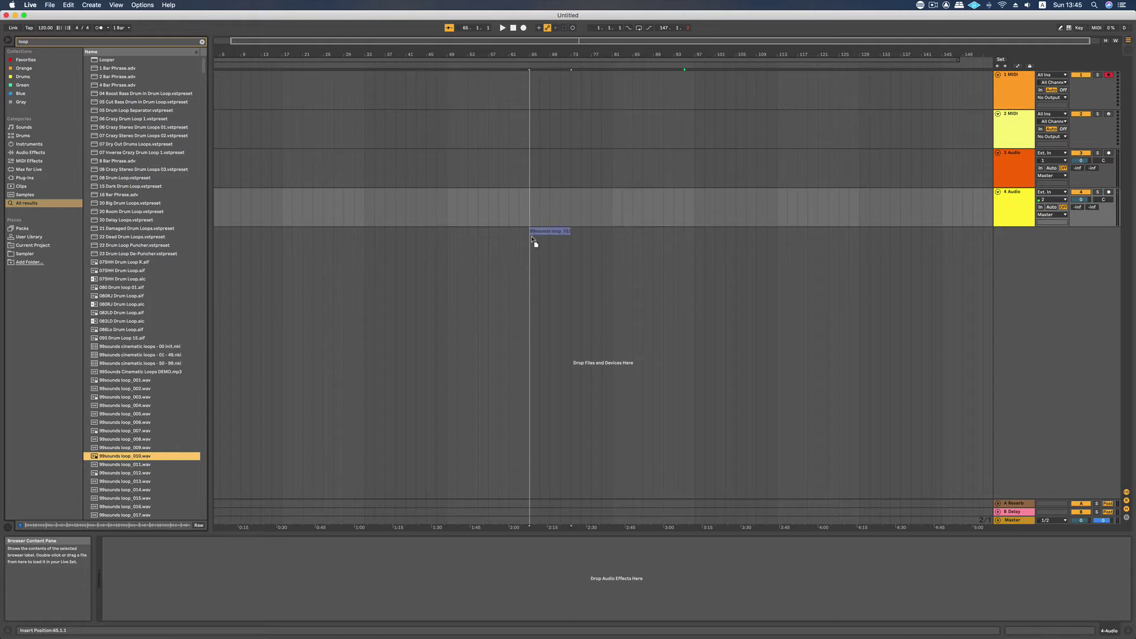
drag(532, 240, 532, 240)
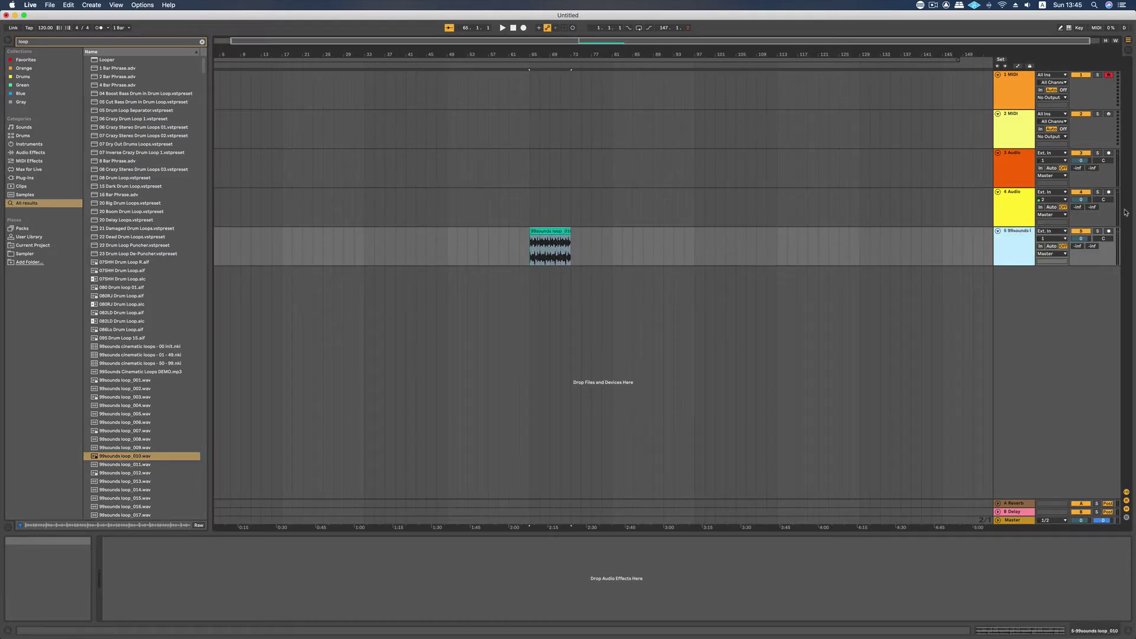
Step: Inspect the input channel options of 4 Audio, and switch Solo on and off for the new loop track
click(1053, 201)
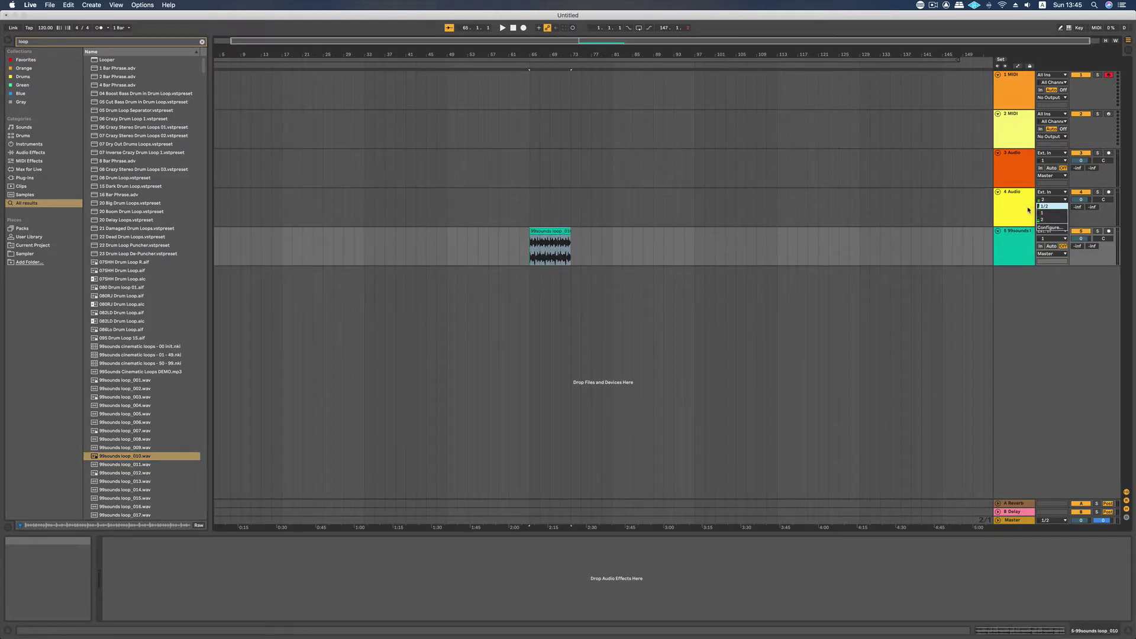
click(1029, 210)
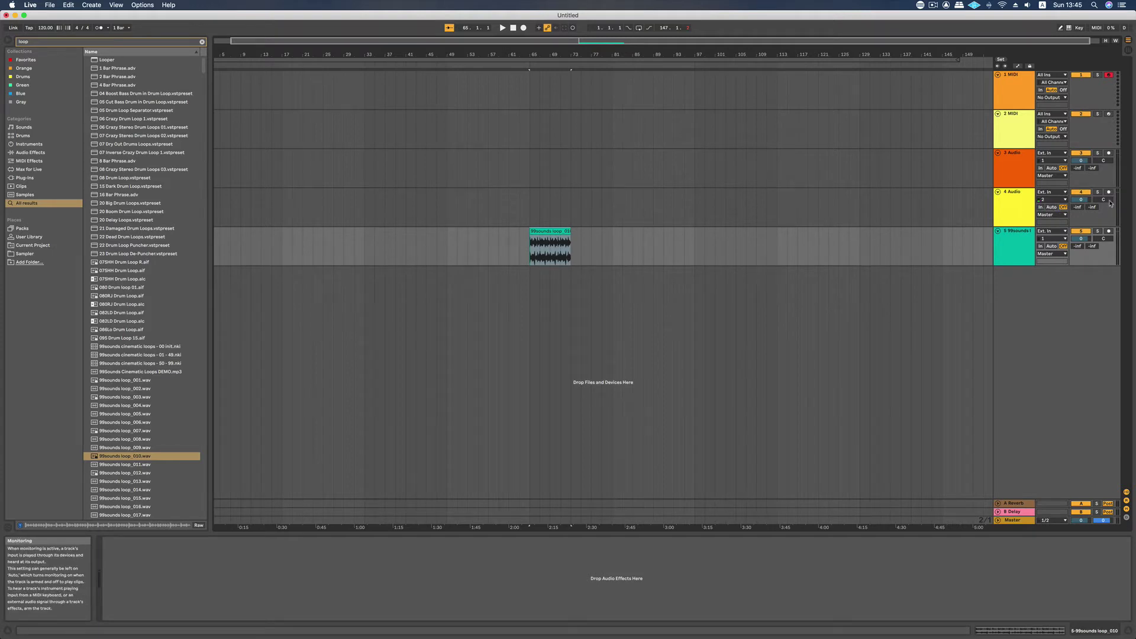
click(536, 255)
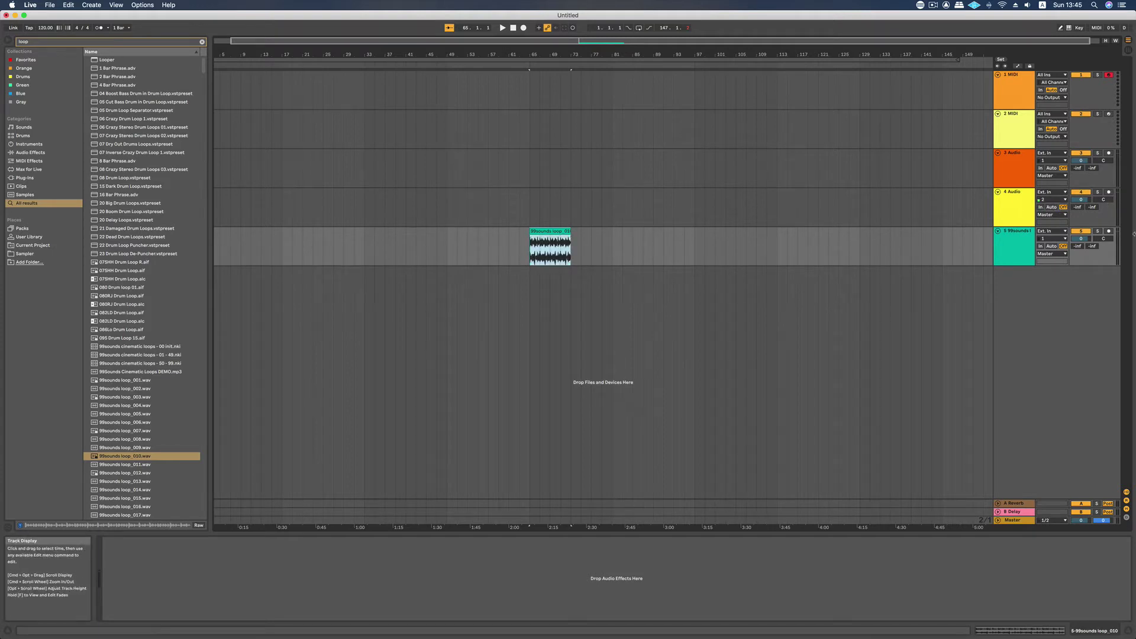
click(1098, 231)
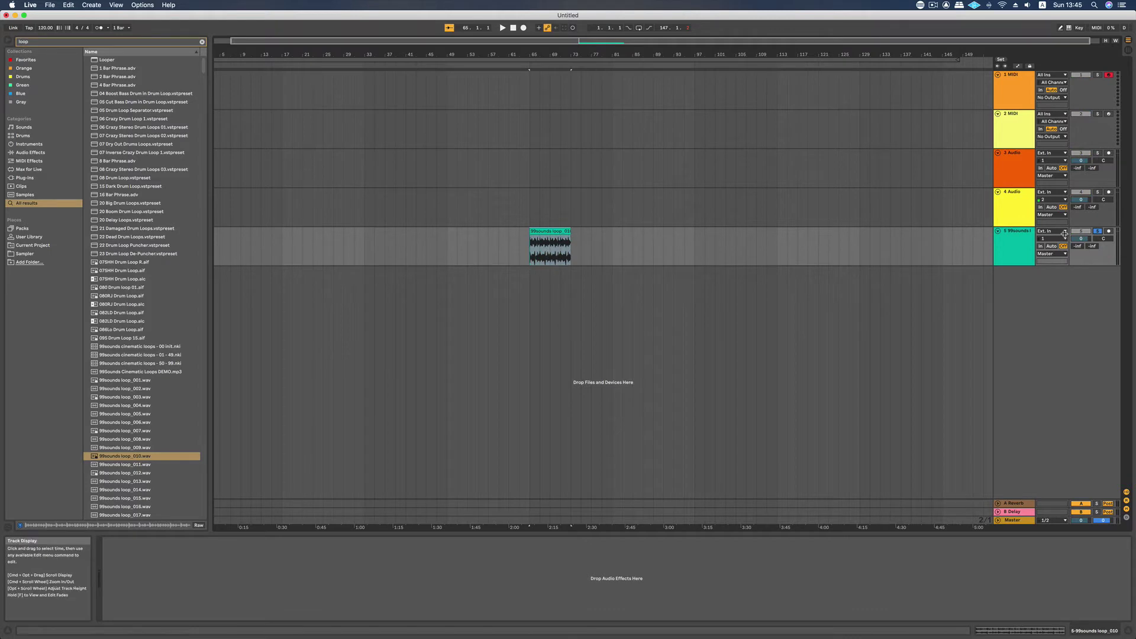
click(1098, 231)
Step: Play the loop clip from bar 65, and switch to Session View and back to Arrangement View
click(531, 251)
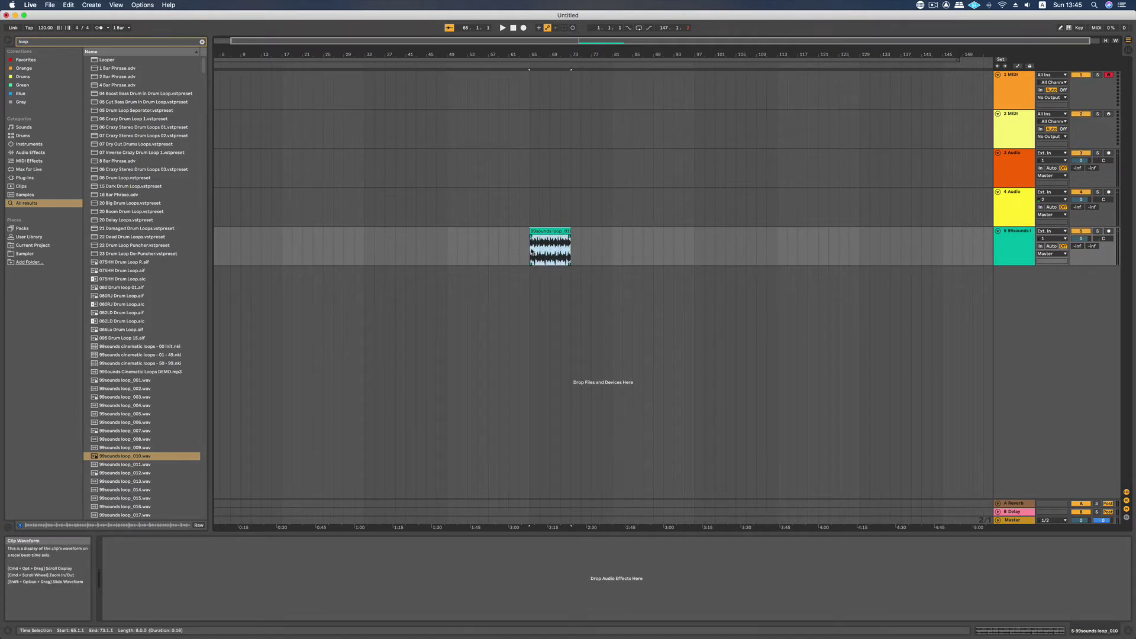
click(531, 251)
key(space)
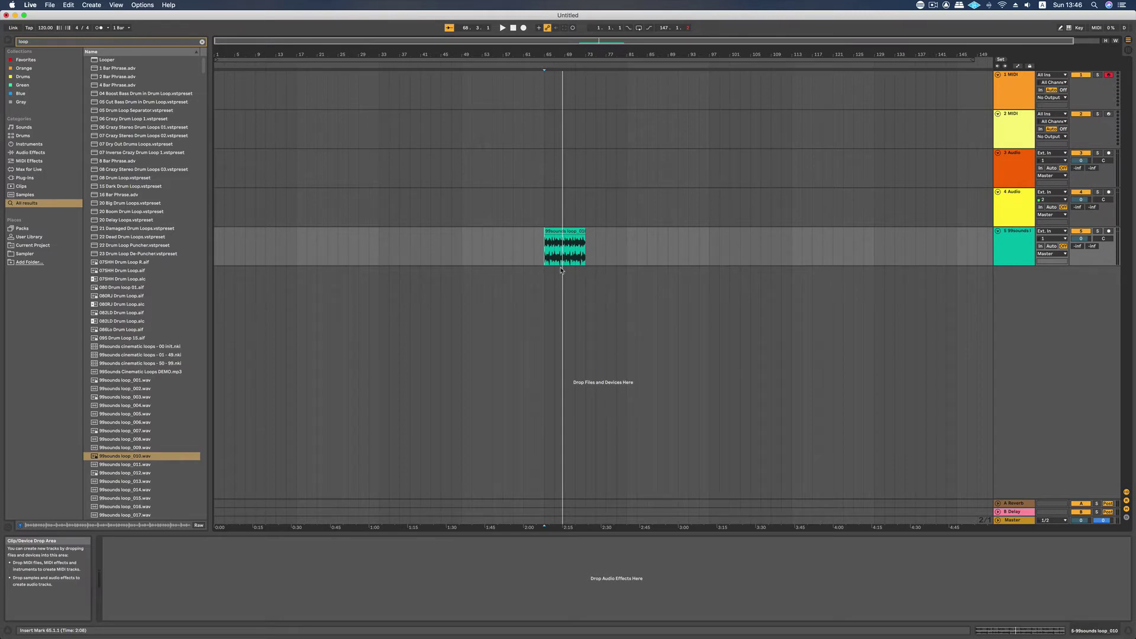
key(Tab)
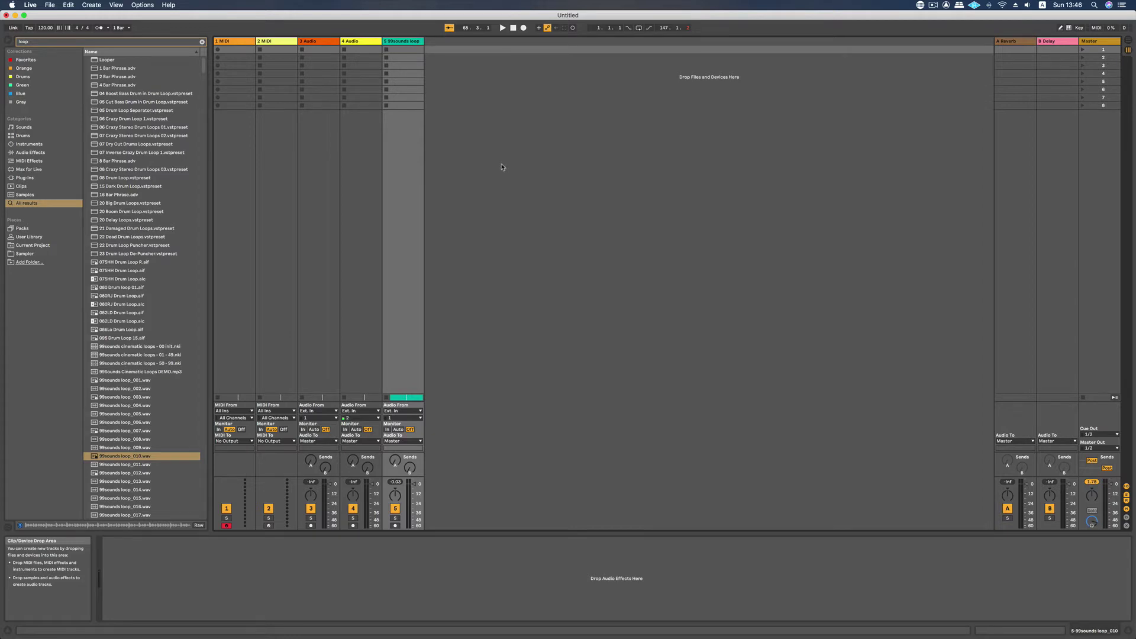
key(Tab)
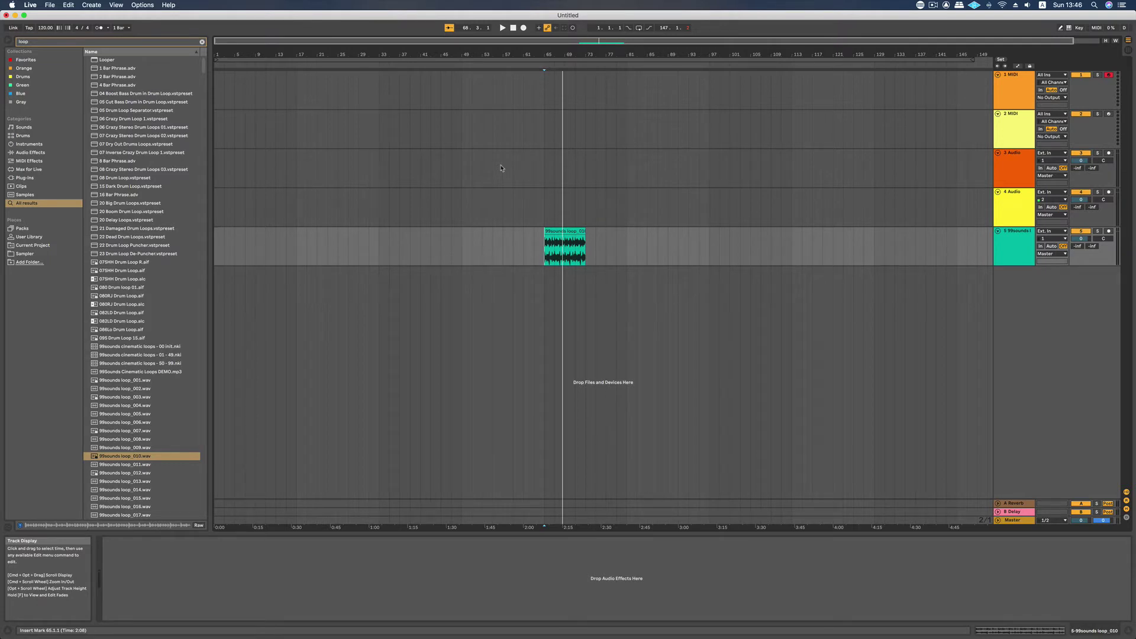
Step: Try project tempos of 114, 130 and 200 BPM
click(544, 254)
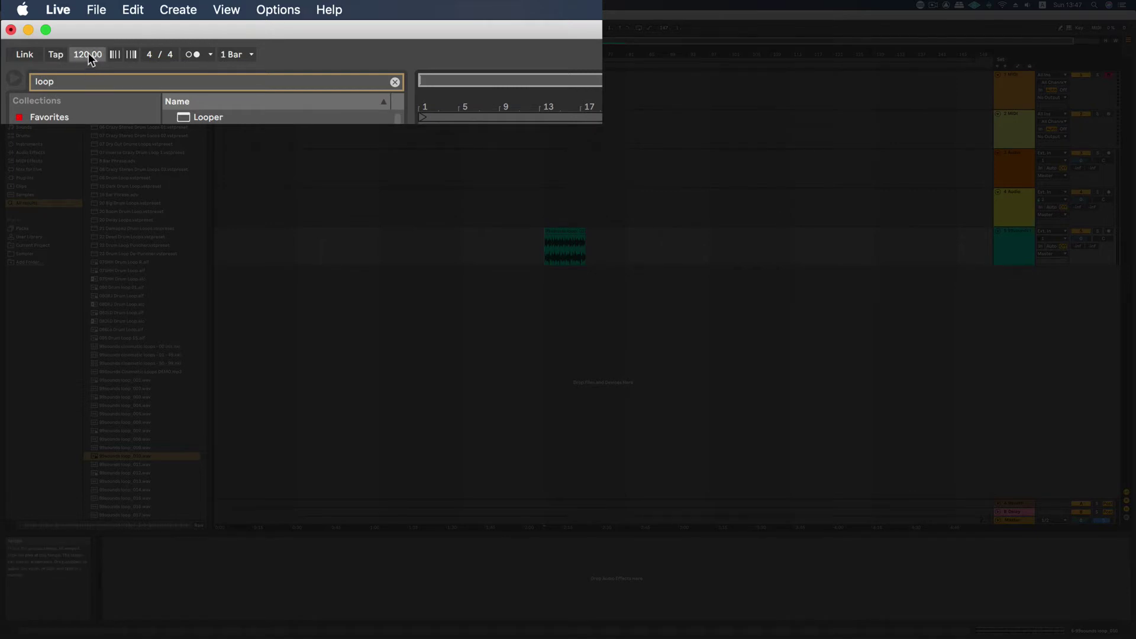
mouse_move(80, 55)
mouse_down()
mouse_move(79, 68)
mouse_move(80, 58)
mouse_up()
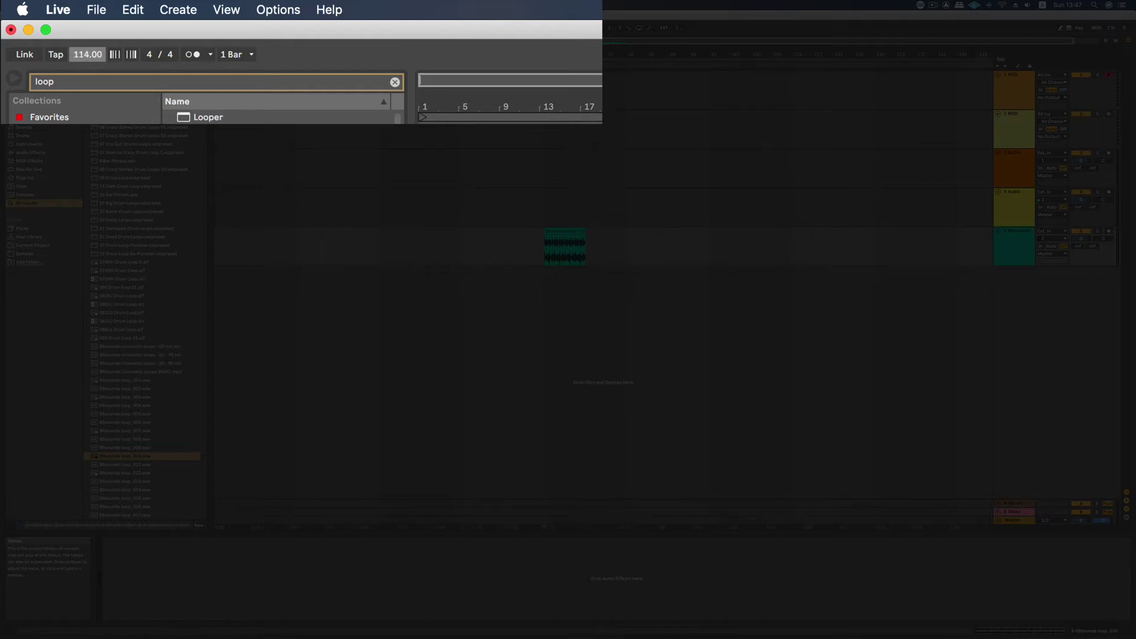
click(90, 54)
text(130)
key(Return)
click(83, 53)
Step: Open the loop clip's detail view and collapse that area to enlarge the arrangement
click(566, 229)
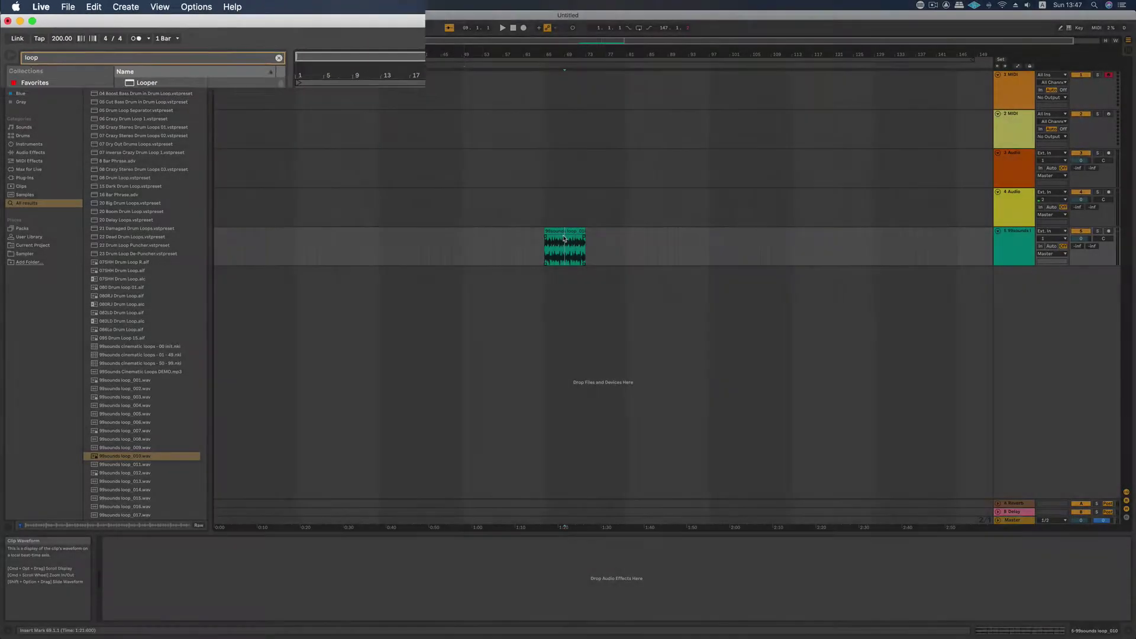
double_click(565, 230)
drag(275, 533, 281, 628)
Step: Play the loop clip from its start while trying a much slower tempo and a faster one of 273 BPM
click(542, 251)
key(space)
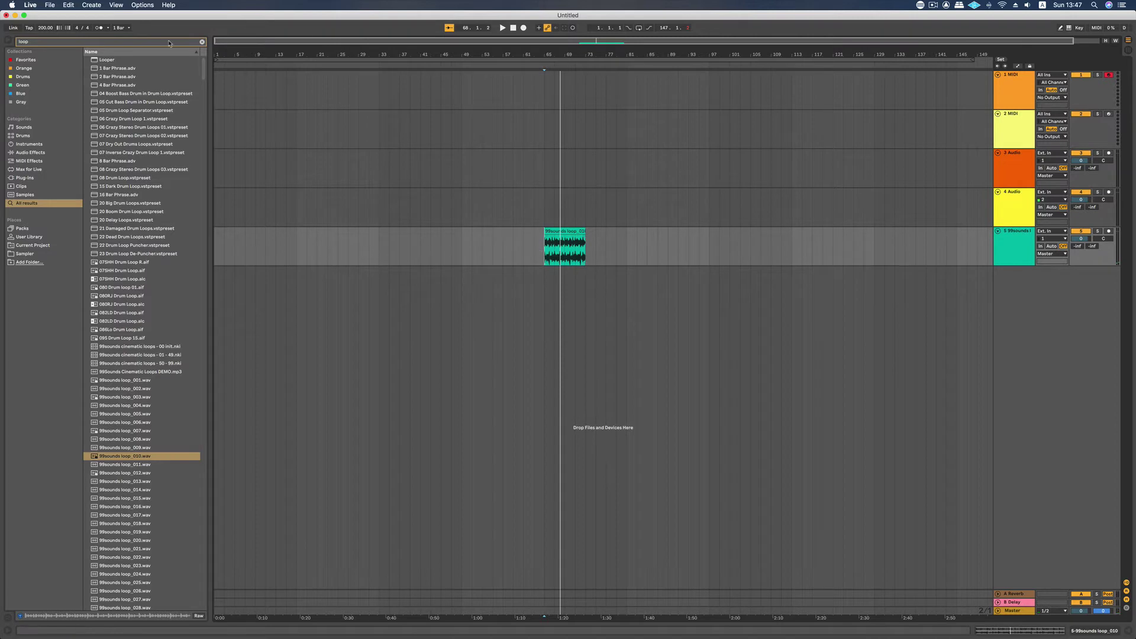
drag(45, 29, 45, 30)
key(space)
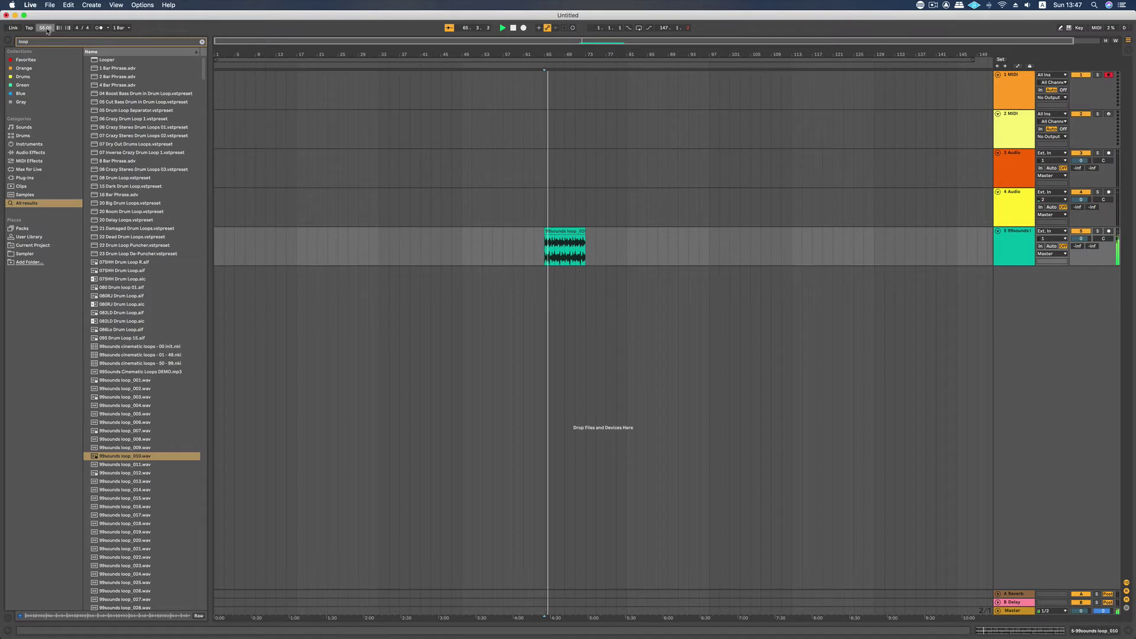
drag(45, 29, 46, 28)
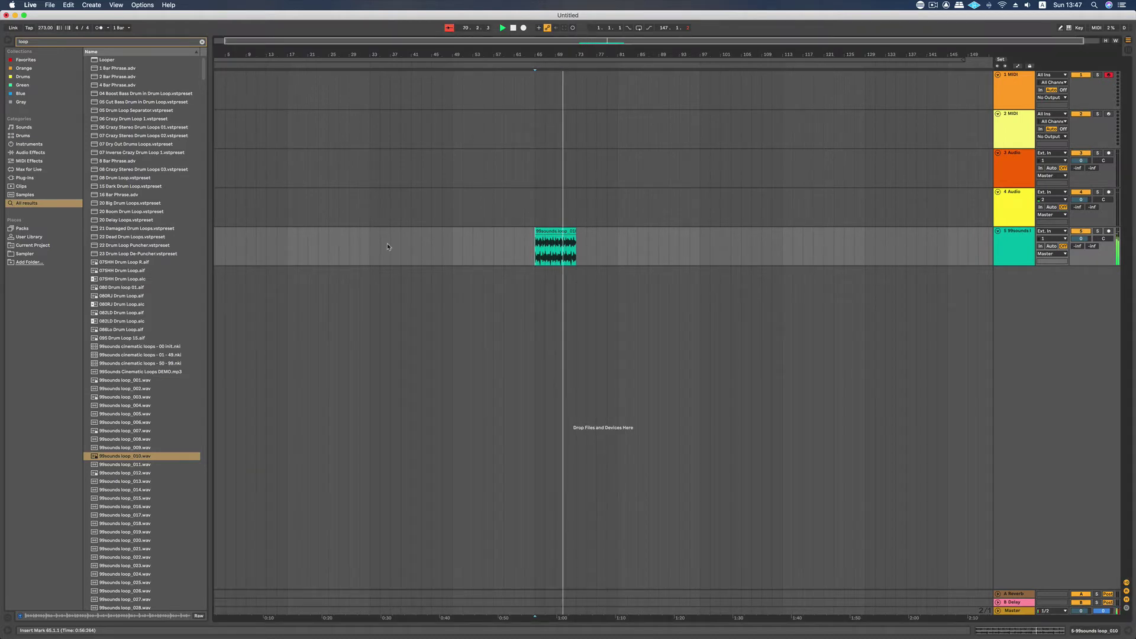
Step: Set the project tempo to 120 BPM and stop playback
click(45, 28)
text(120)
key(Return)
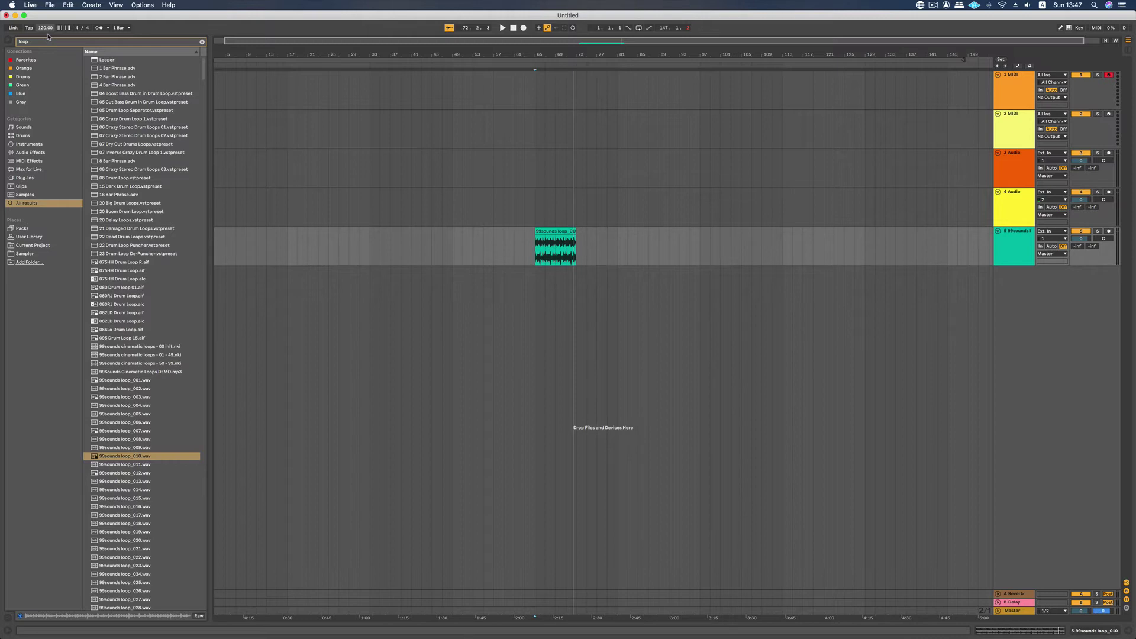
Step: Turn on the metronome and show the loop clip's detail view again
click(100, 29)
click(8, 634)
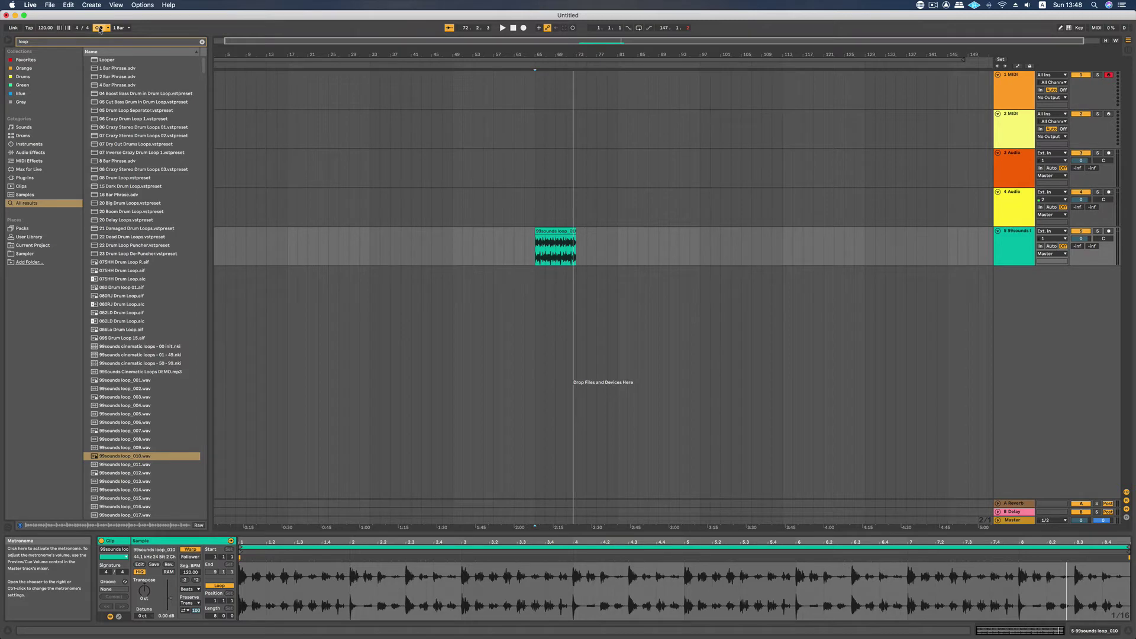
Step: Play the loop with the metronome on and check the track levels in Session View, returning to the arrangement
key(space)
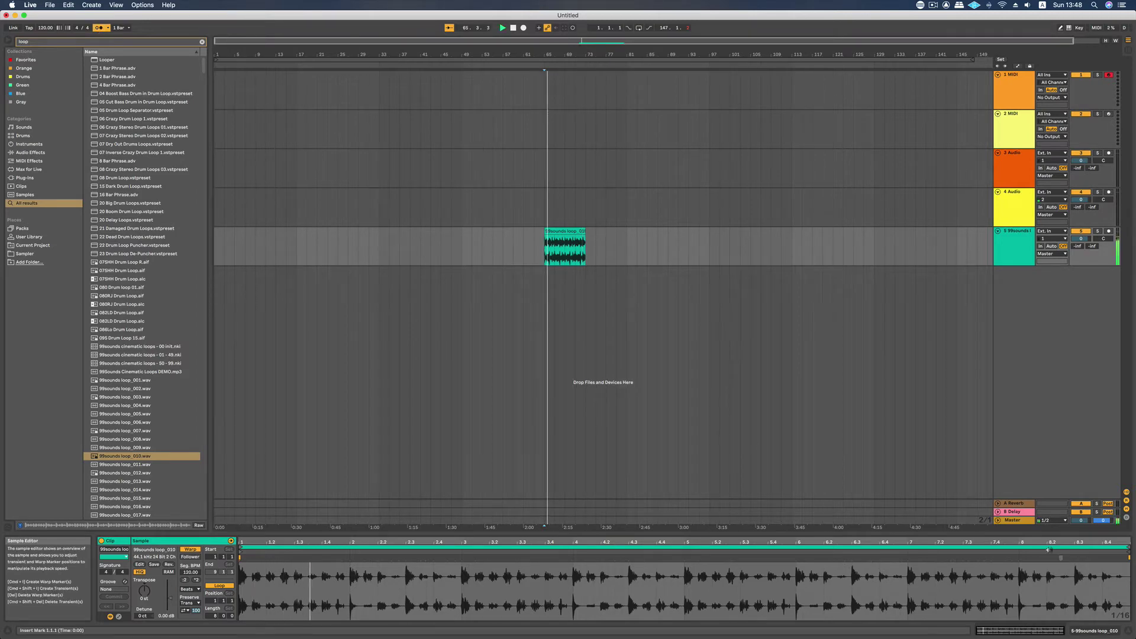
key(Tab)
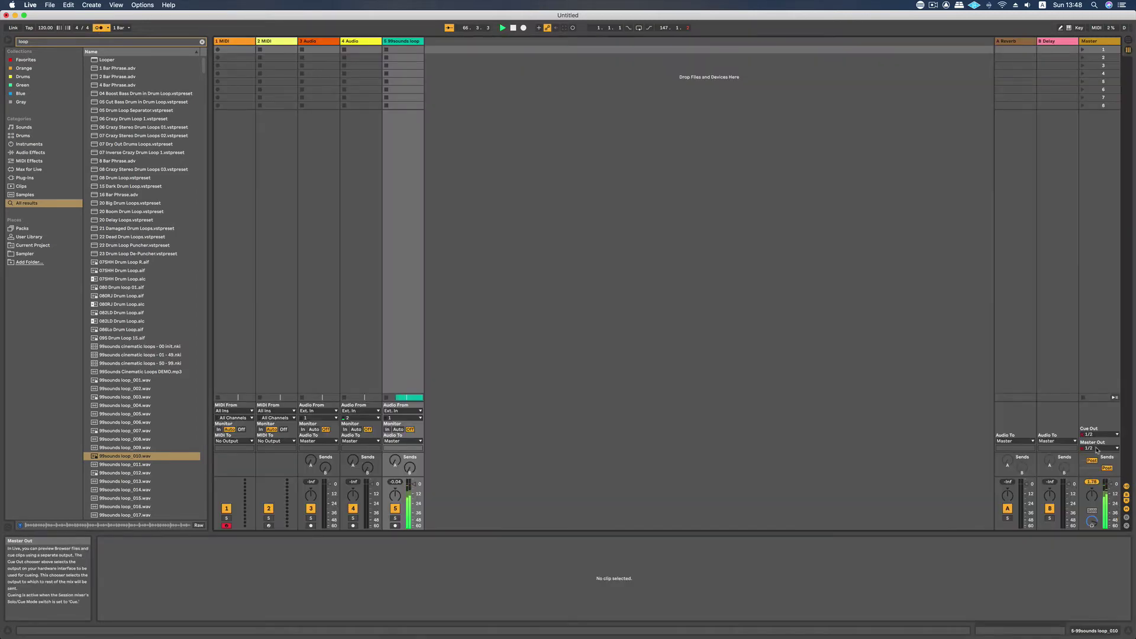
key(Tab)
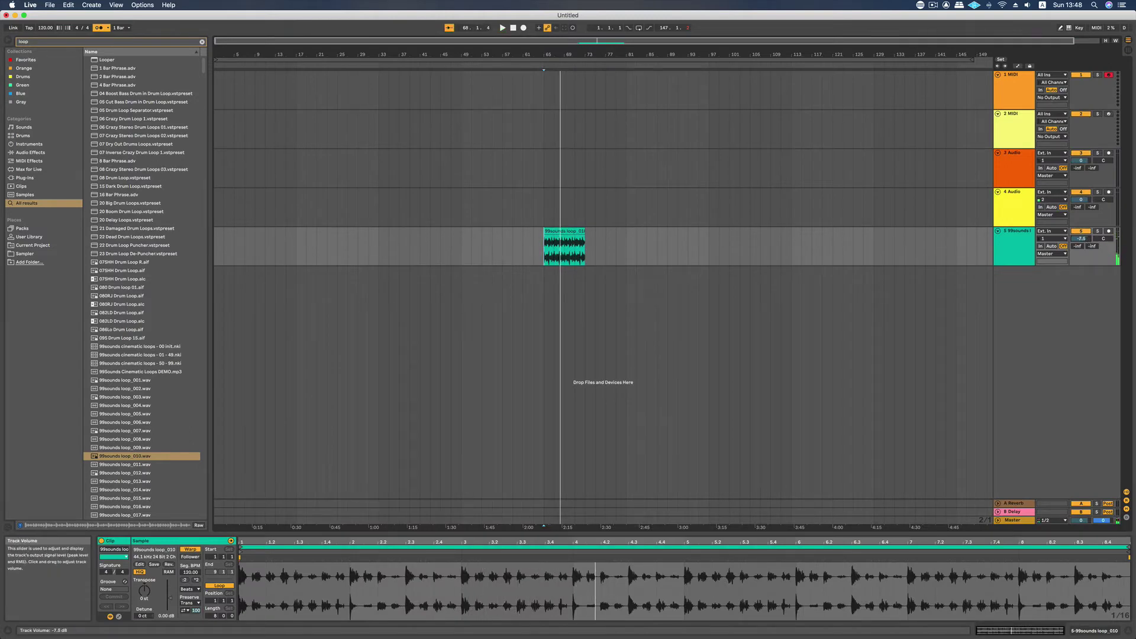
Step: Lower the loop track's volume to -17.3 dB and replay it against the metronome, checking the levels in Session View
drag(1082, 238, 1088, 243)
key(space)
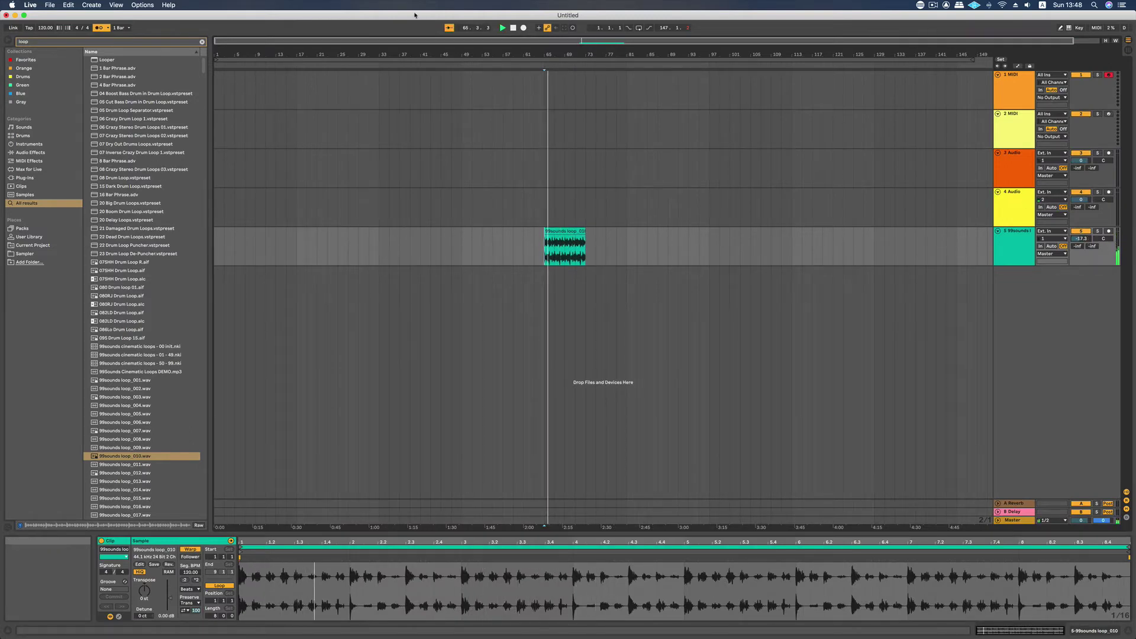
key(Tab)
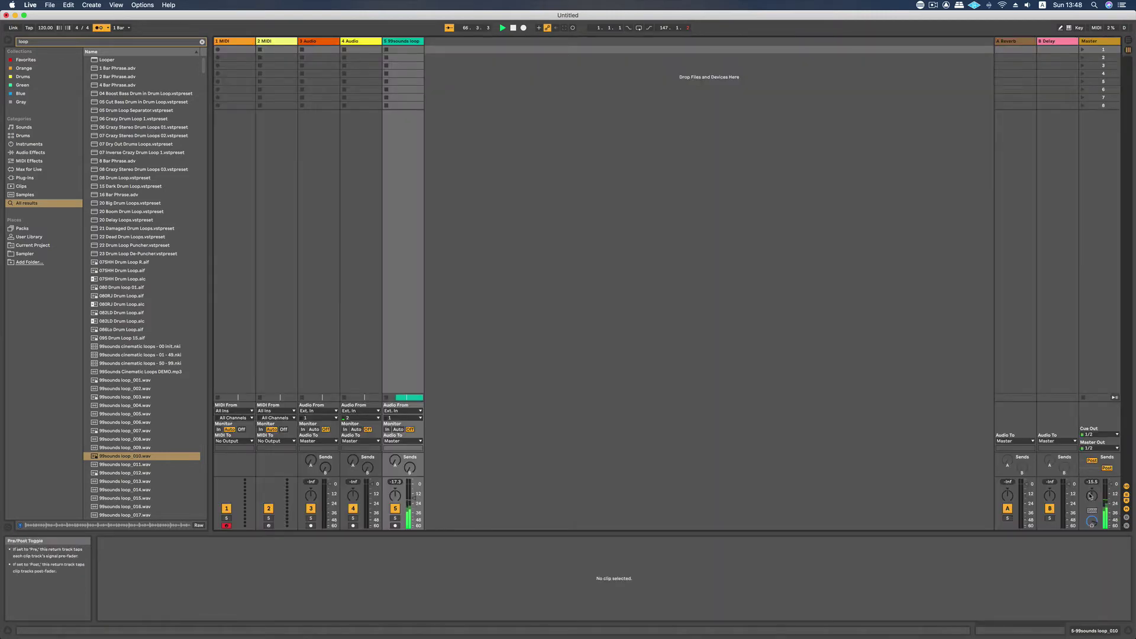
key(Tab)
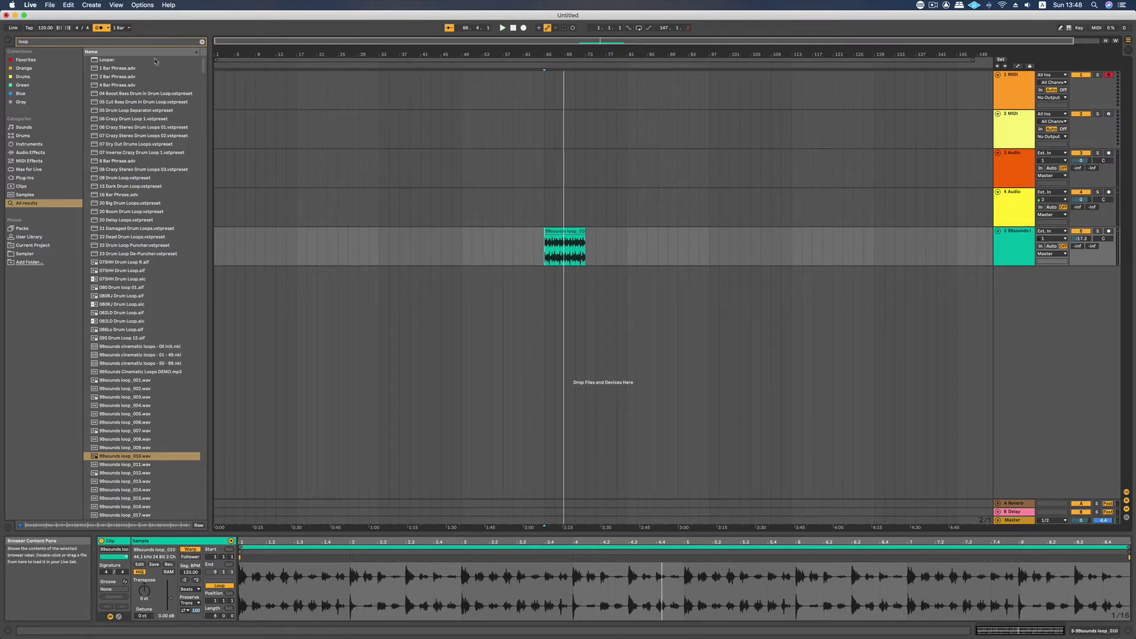
Step: Turn off the metronome and review its count-in, sound and rhythm options without changing them
click(102, 28)
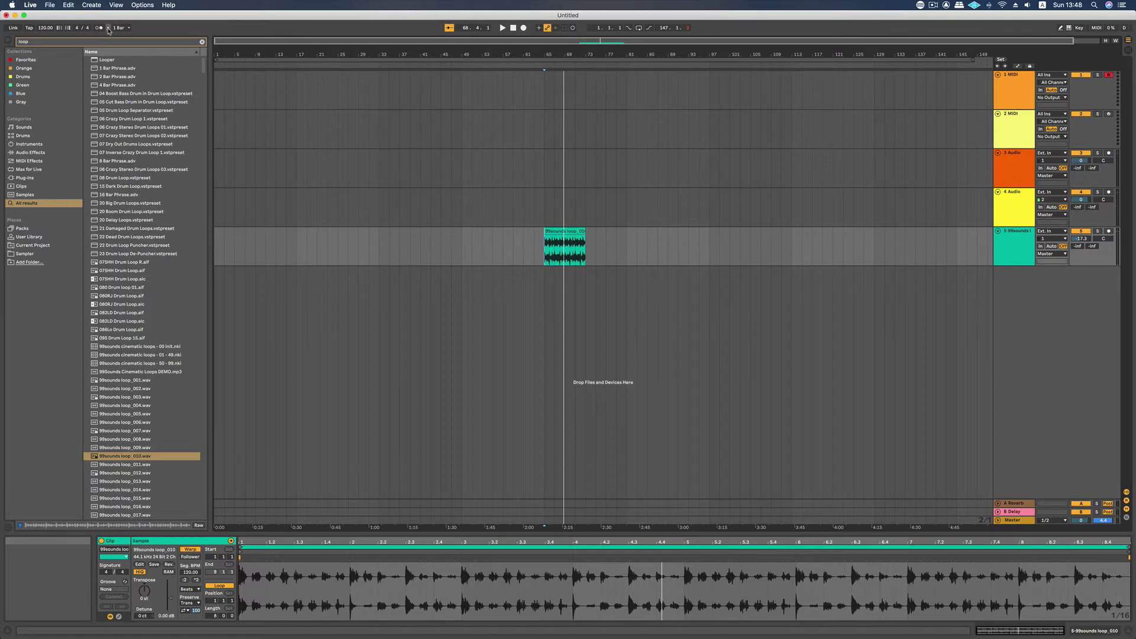
click(109, 29)
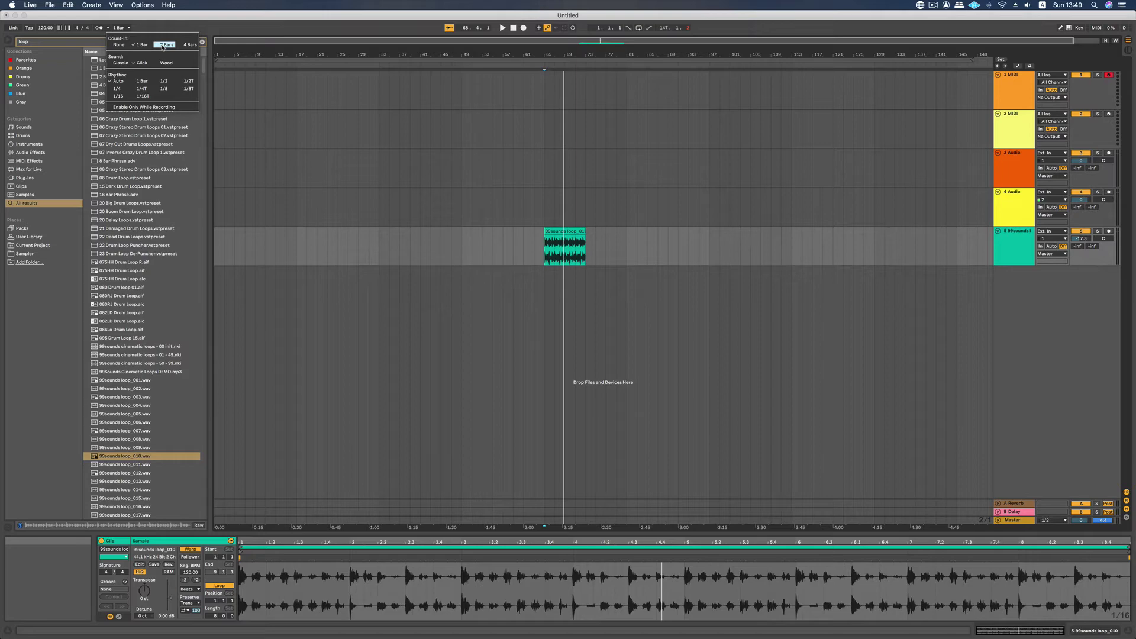
click(519, 203)
Step: Insert a new audio track below the loop track
click(1064, 333)
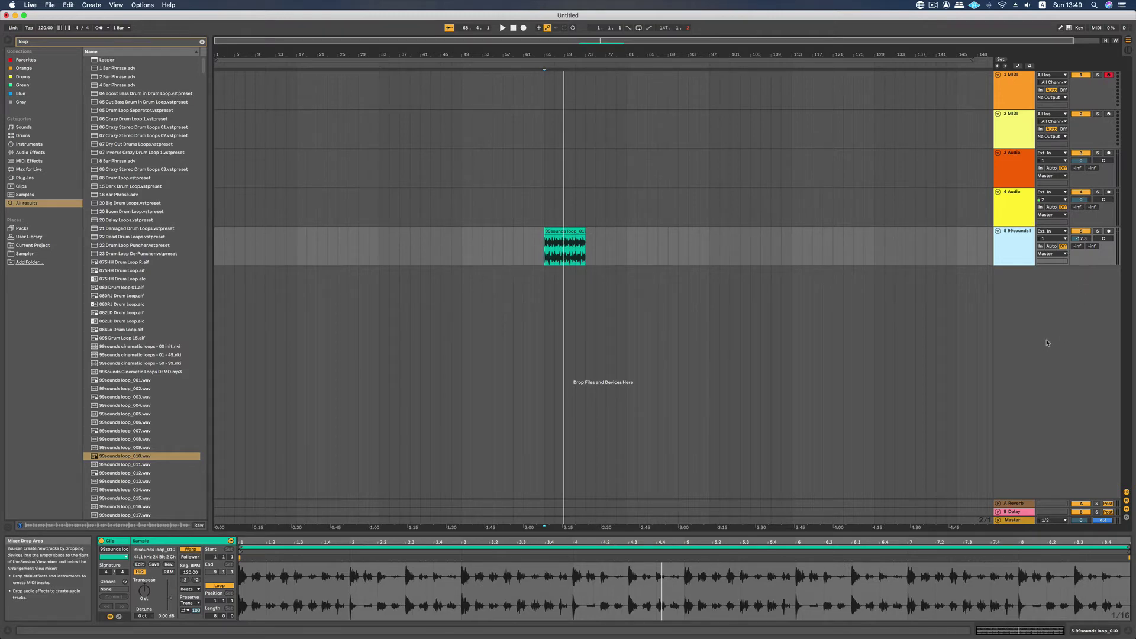
right_click(627, 299)
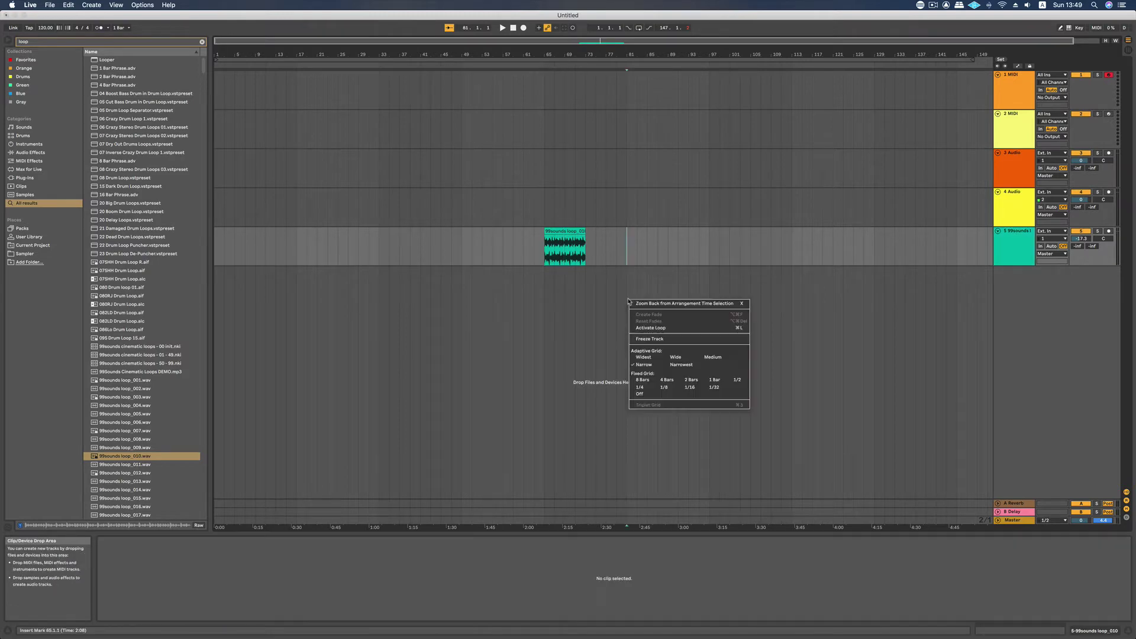
click(721, 267)
right_click(999, 305)
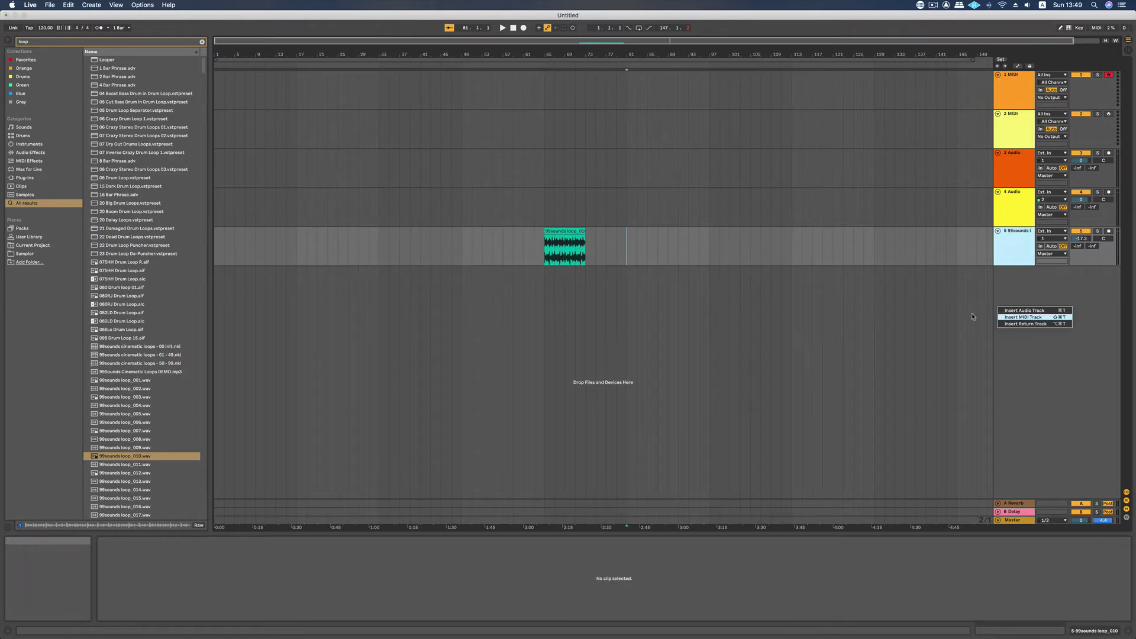
right_click(1008, 283)
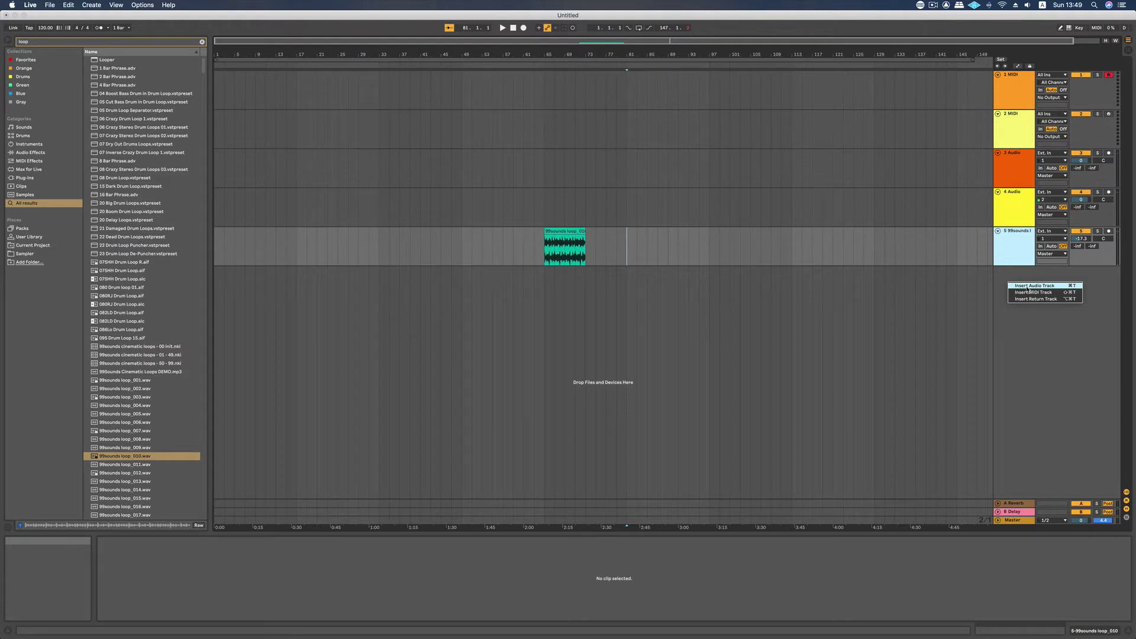
click(1028, 286)
Step: Check the track insertion options again and increase the new audio track's height
right_click(1025, 337)
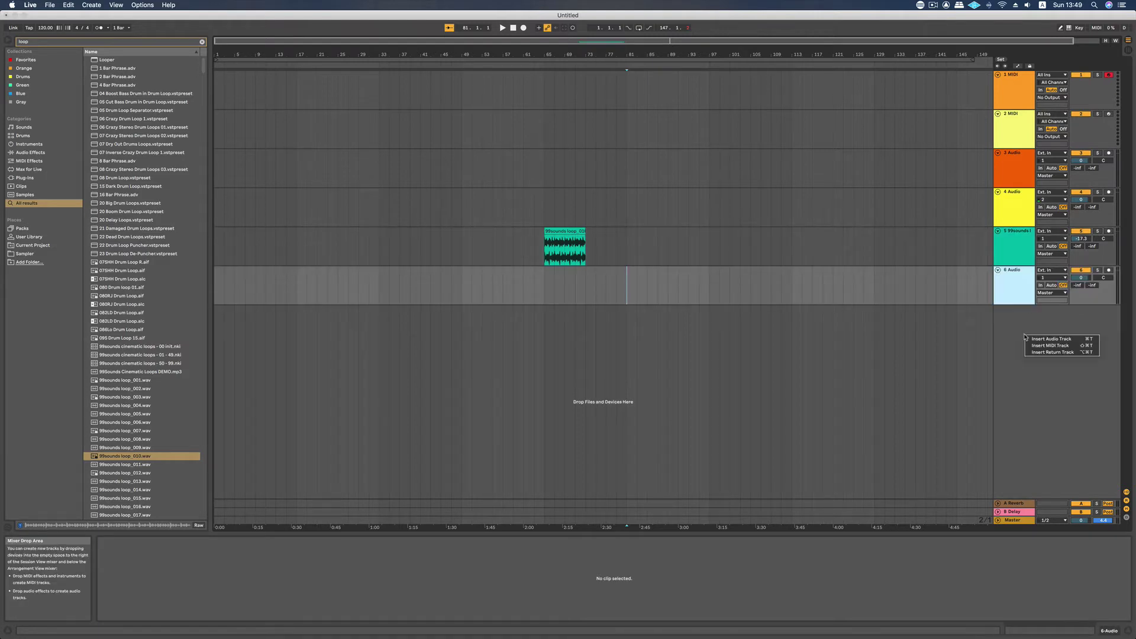
click(1010, 383)
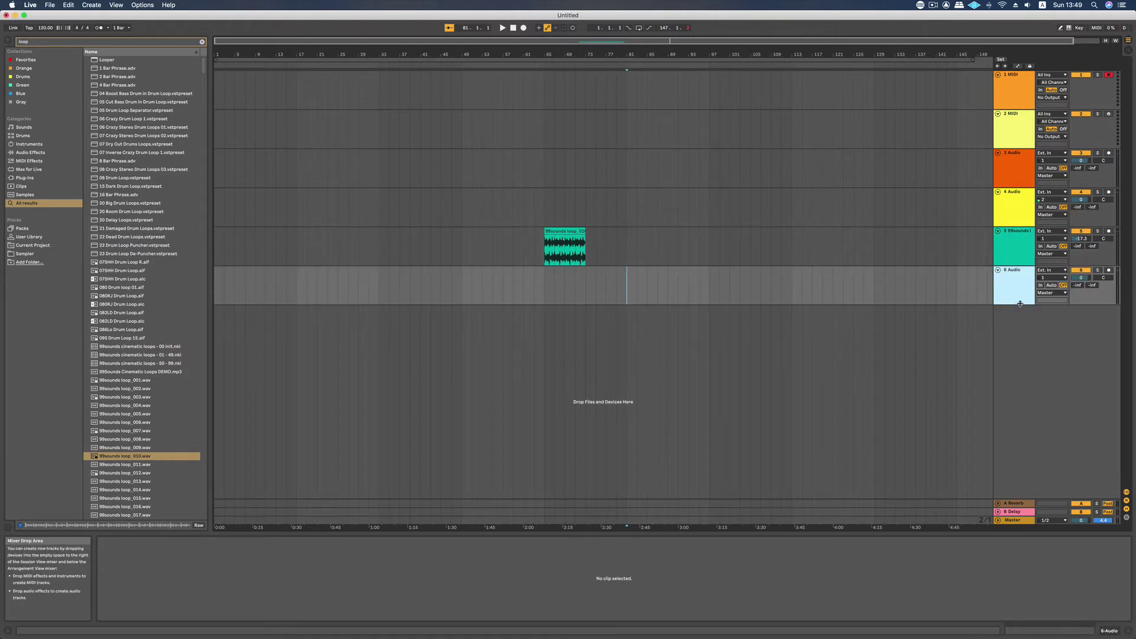
mouse_move(1020, 305)
mouse_down()
mouse_move(1020, 406)
mouse_move(1020, 304)
mouse_move(1022, 320)
mouse_up()
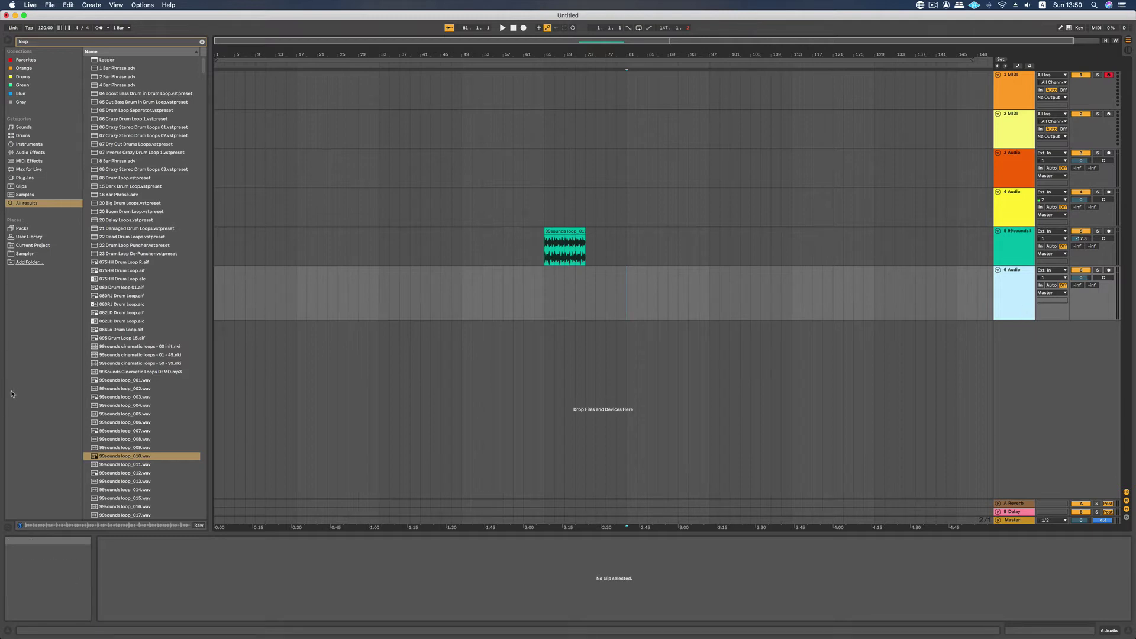
Step: Browse the loop search results and audition several samples, including 99sounds loop_046.wav
scroll(129, 410, down, 3)
scroll(129, 409, down, 8)
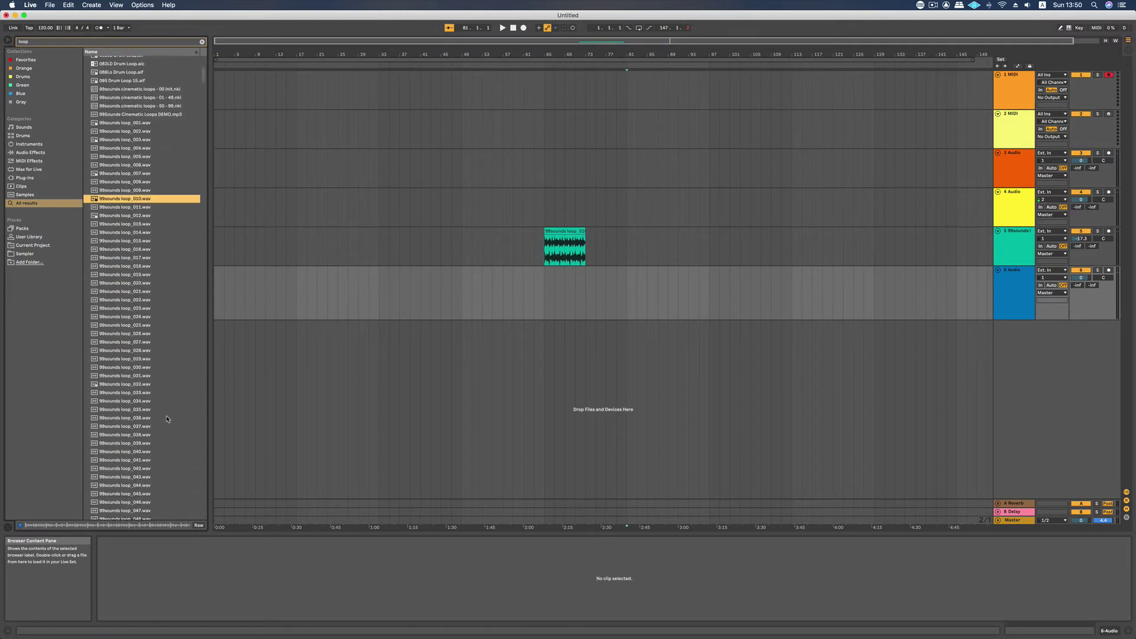
scroll(136, 414, up, 3)
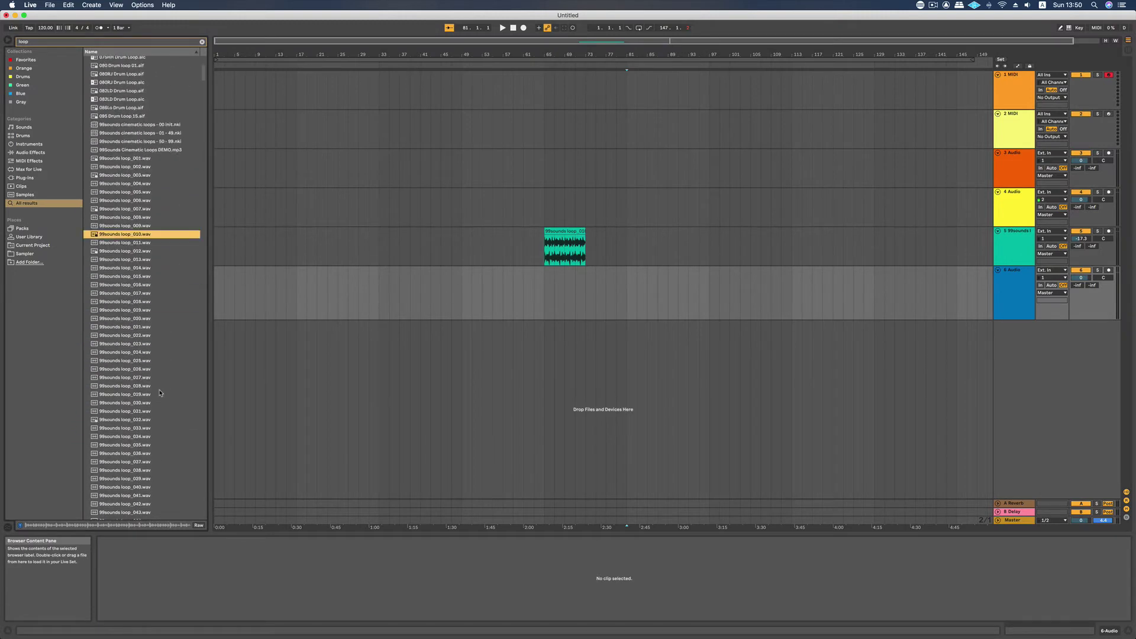
scroll(135, 427, down, 4)
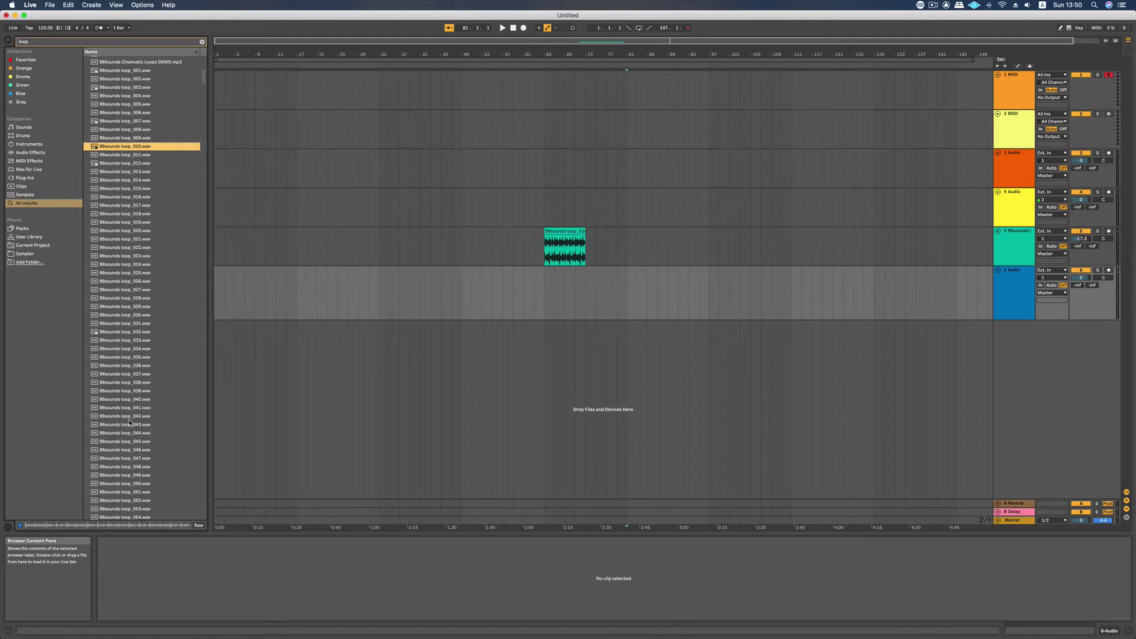
click(107, 418)
click(119, 449)
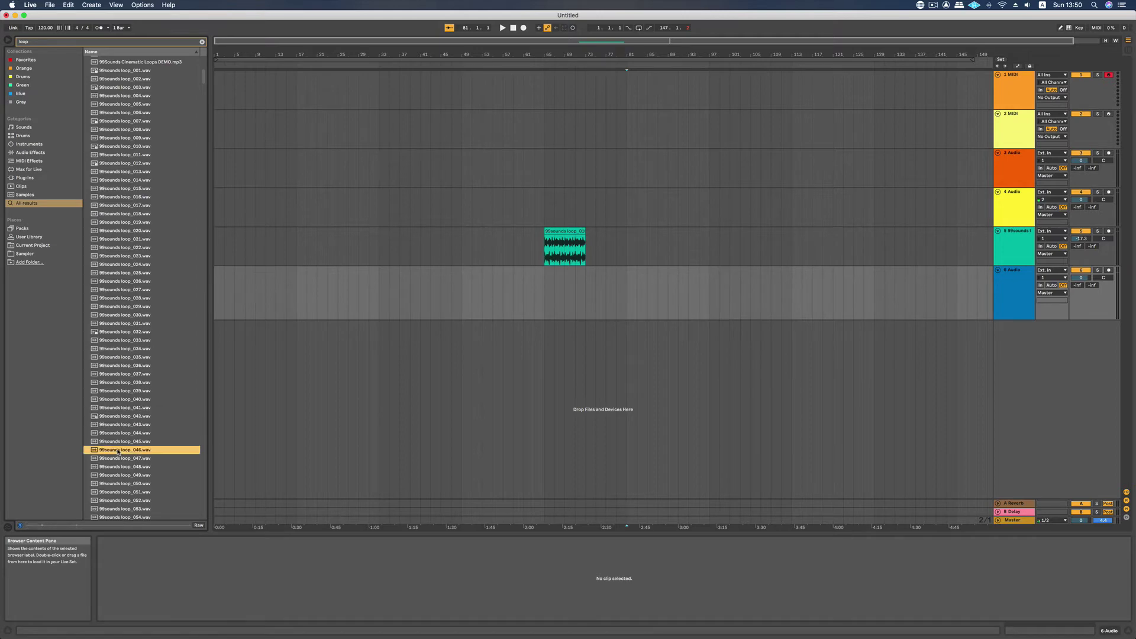
scroll(119, 451, down, 10)
click(118, 452)
scroll(118, 452, down, 10)
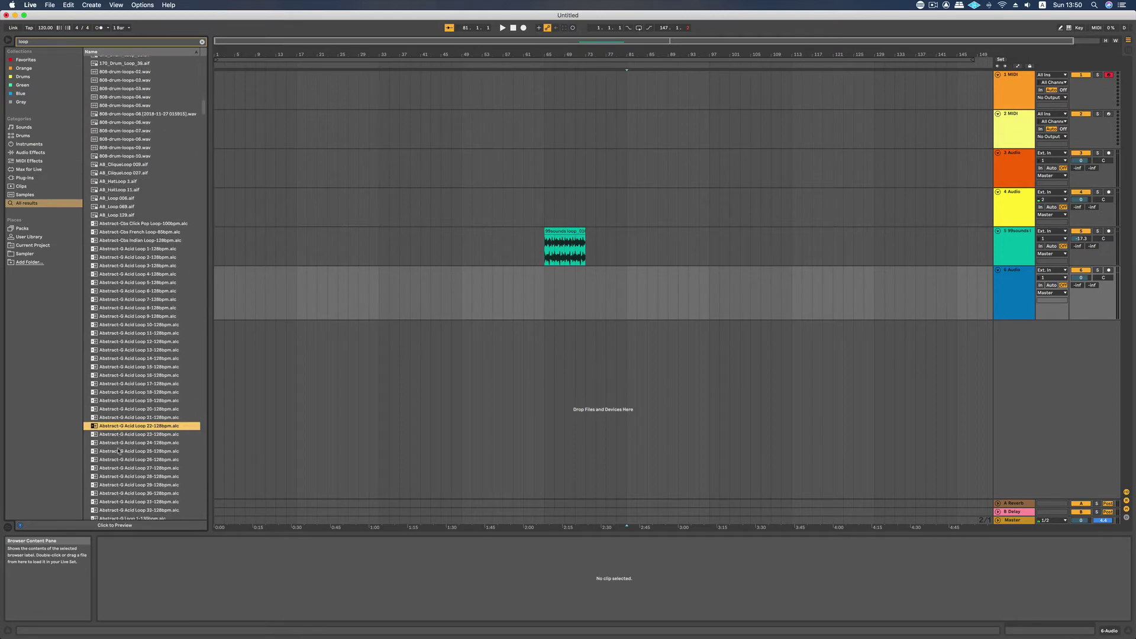
click(118, 450)
Step: Find a GH_GHouse 125 bpm loop, place it on the new audio track at bar 81 and play it
scroll(118, 450, down, 10)
scroll(118, 451, down, 15)
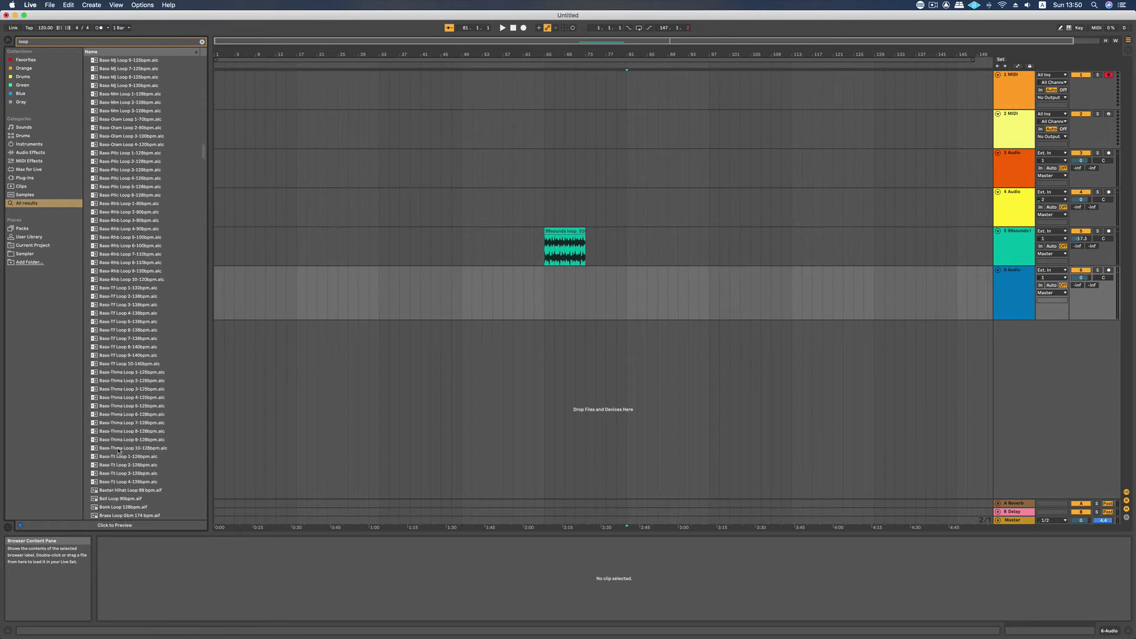
scroll(118, 452, down, 15)
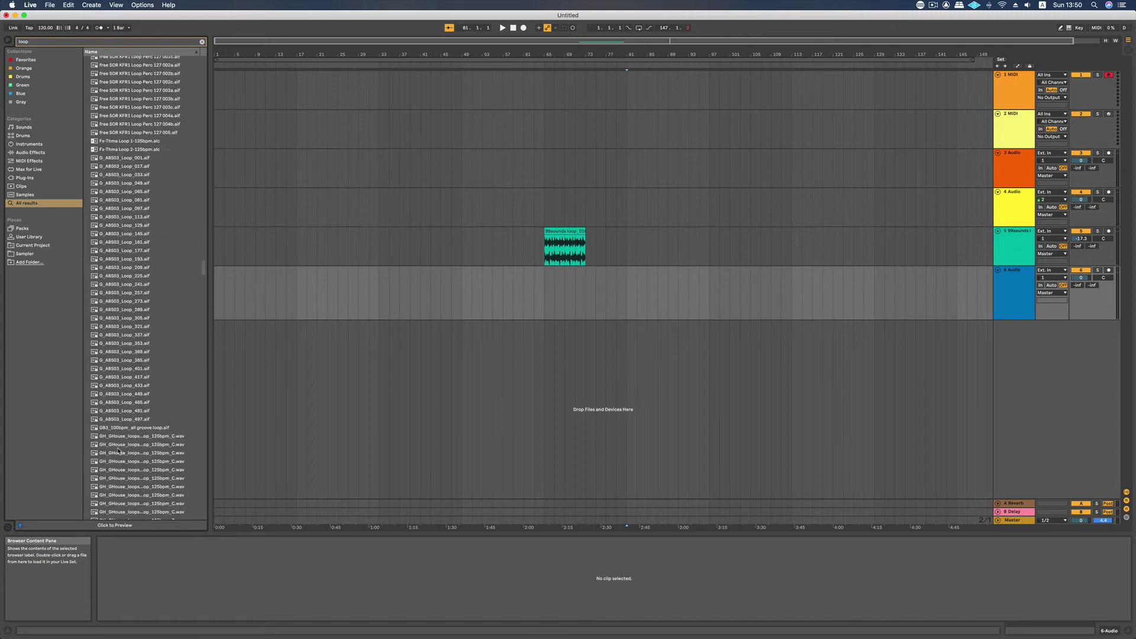
click(119, 447)
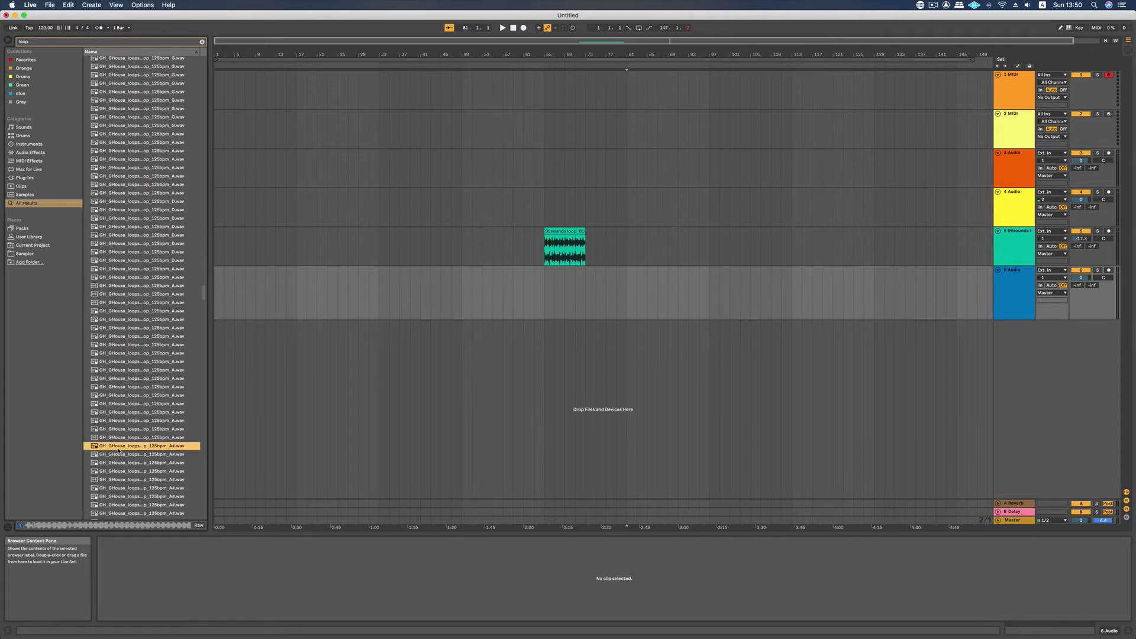
drag(119, 450, 629, 294)
key(space)
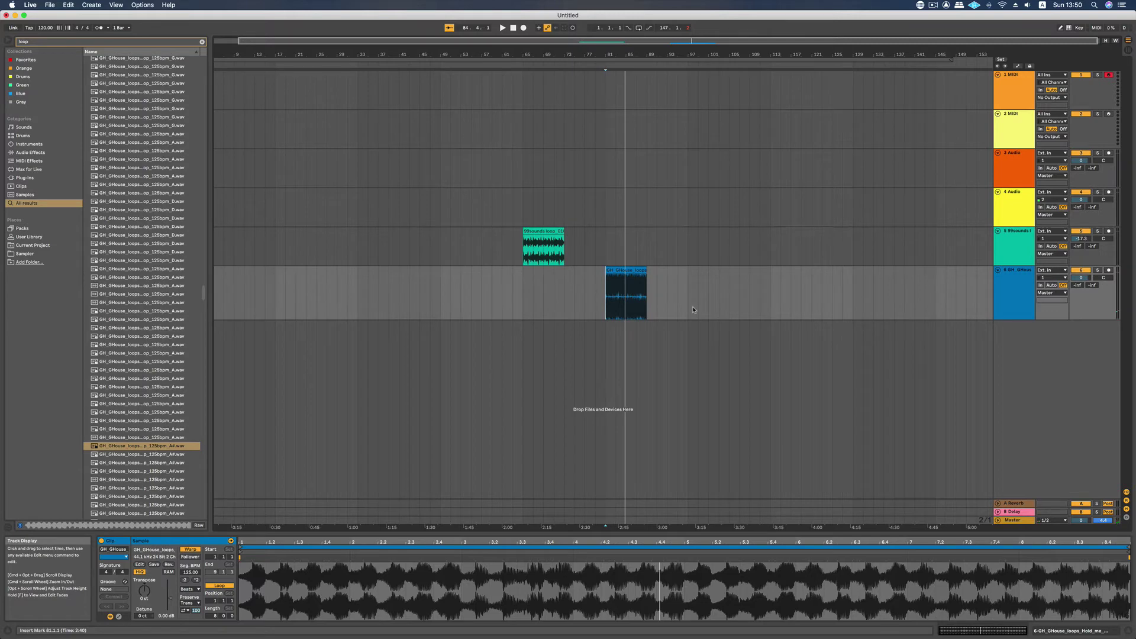
Step: Insert a MIDI track below the GH_GHouse loop track and increase its height
right_click(1010, 350)
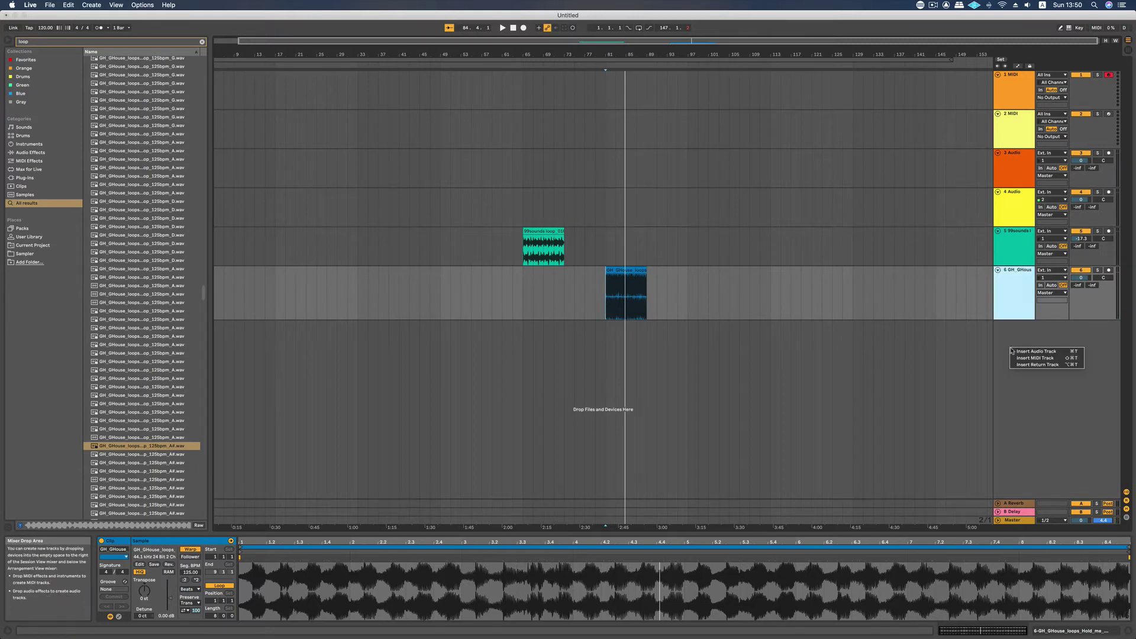
click(1047, 358)
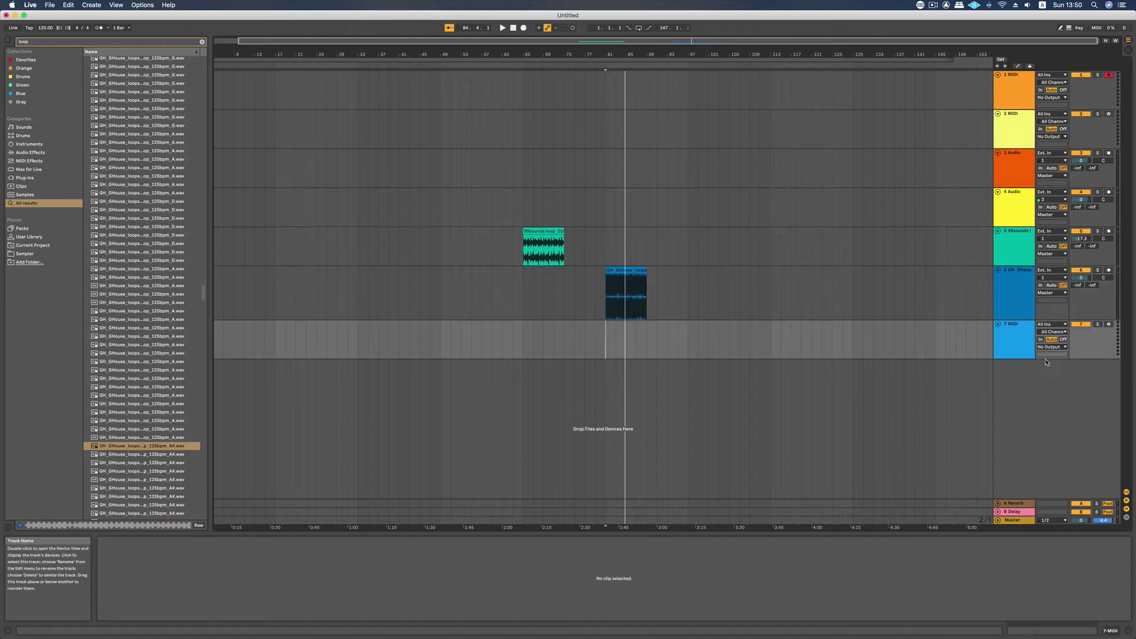
drag(1017, 360, 1018, 390)
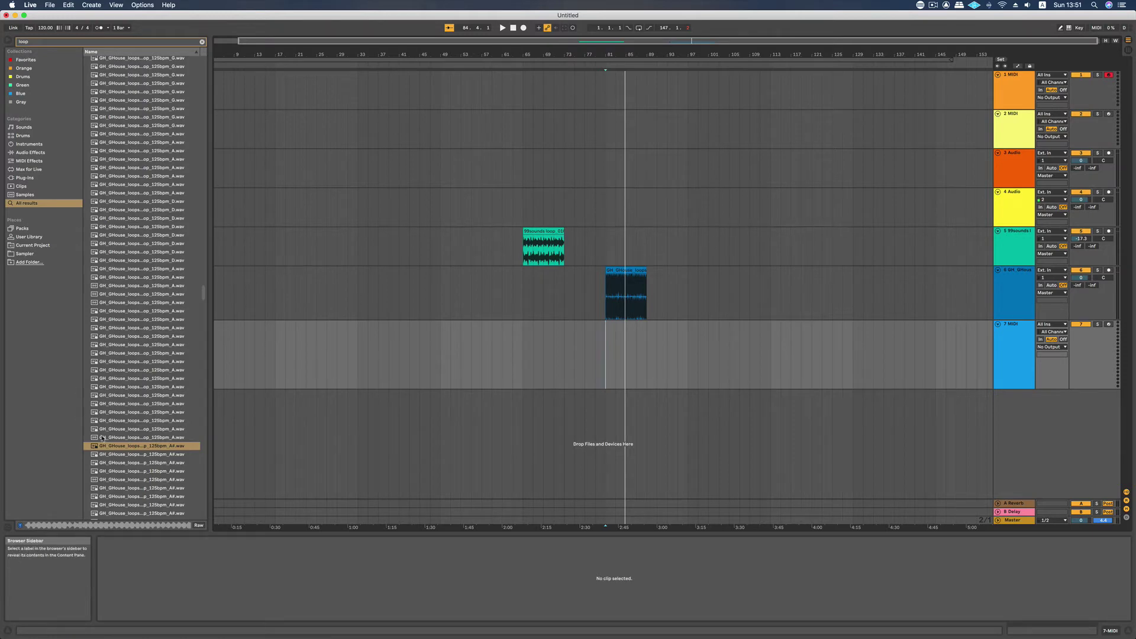
Step: Show the Instruments category, clear the "loop" search and expand the Simpler presets
scroll(151, 277, up, 20)
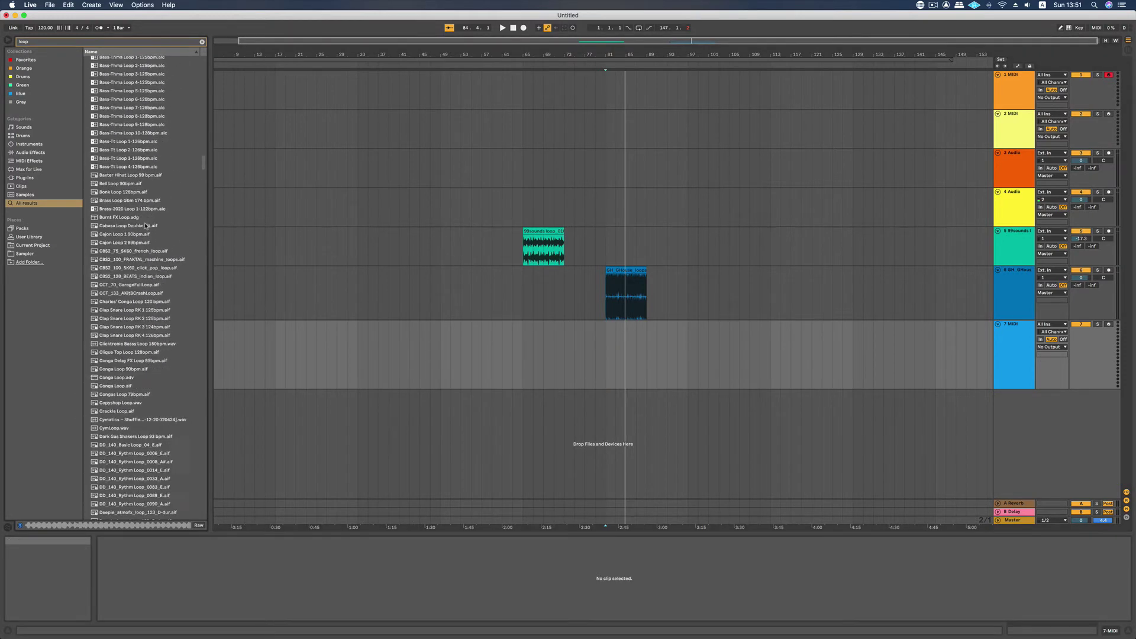
click(37, 145)
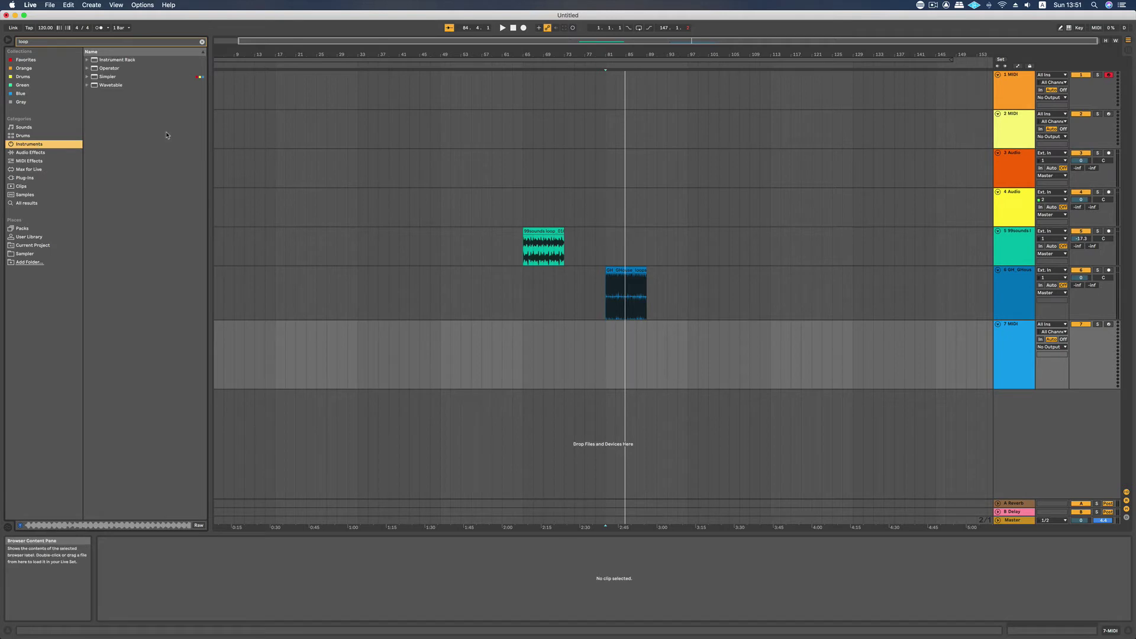
click(202, 42)
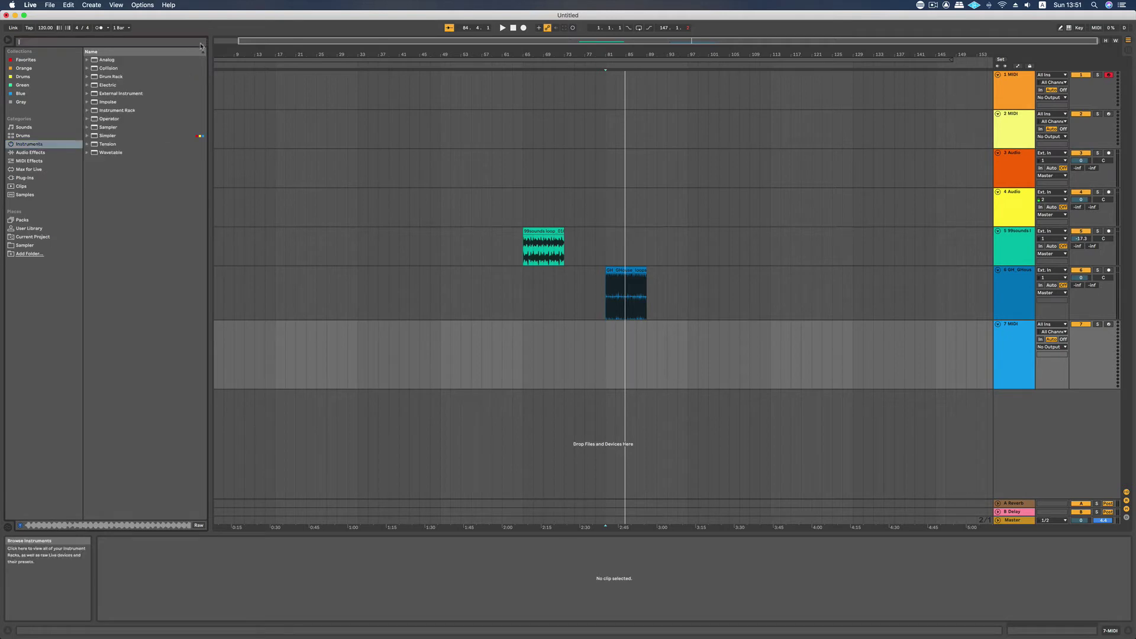
click(107, 137)
click(86, 135)
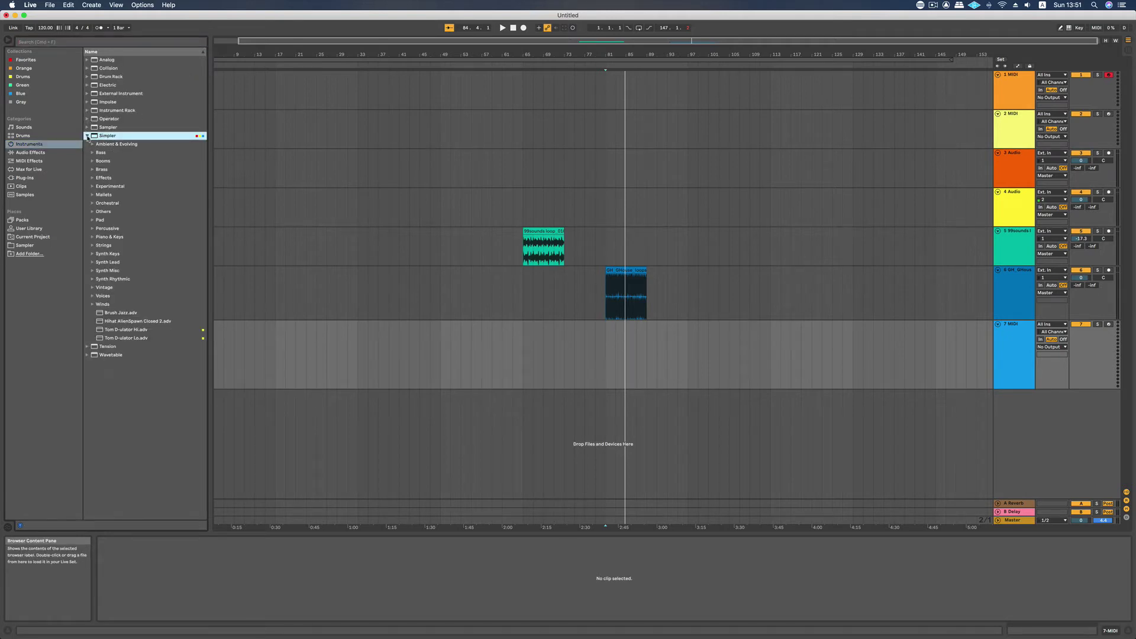
click(87, 136)
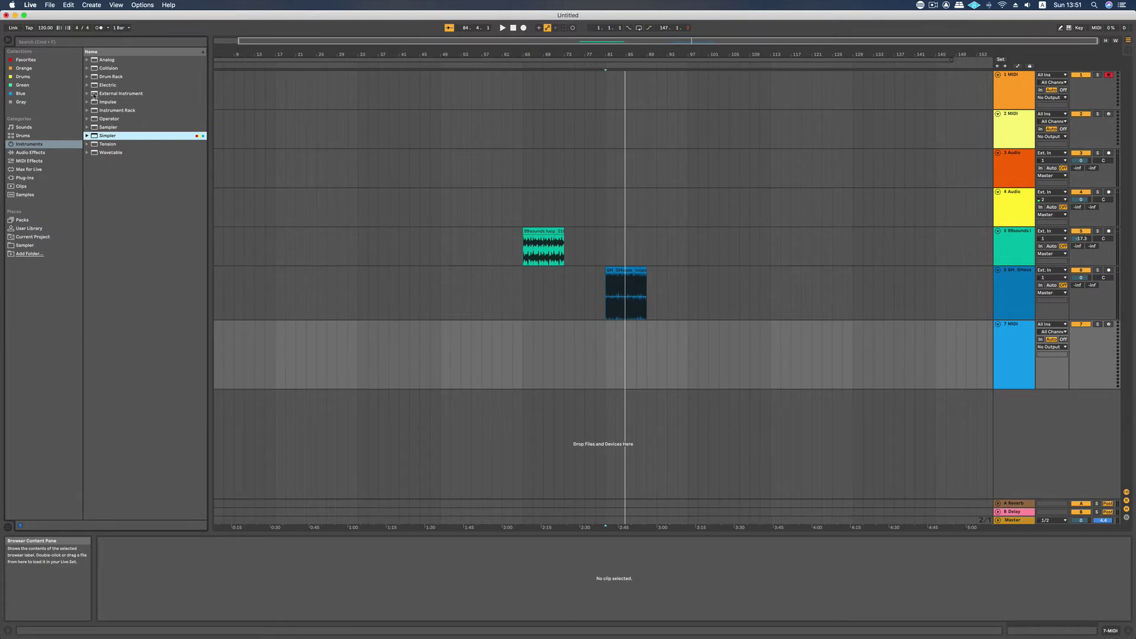
click(87, 136)
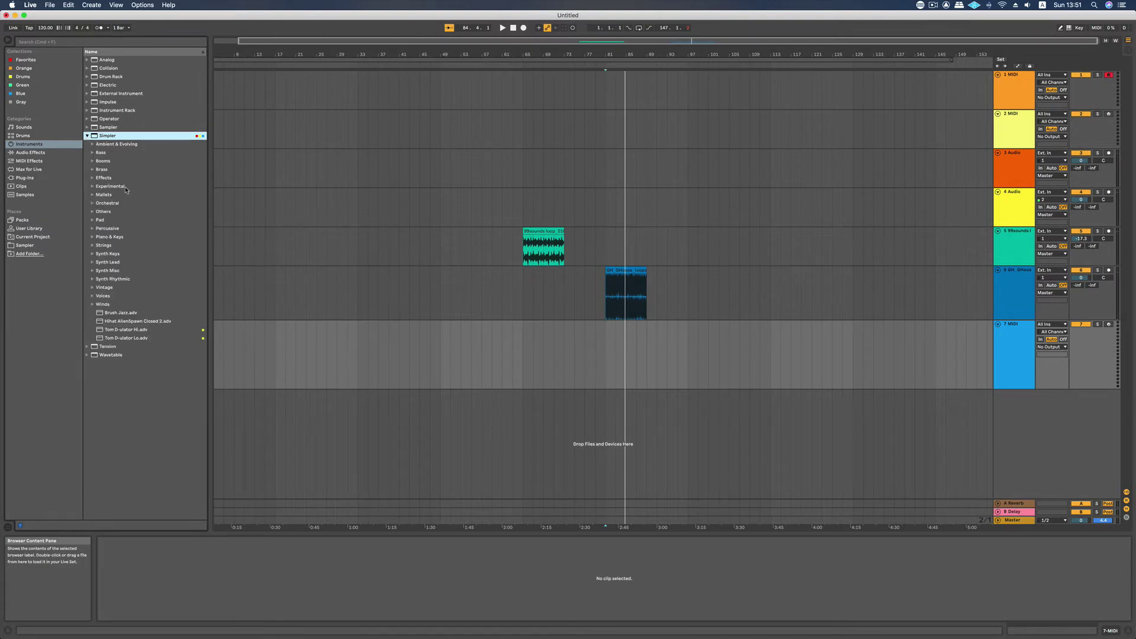
Step: Open Simpler's Piano & Keys presets and preview Cheap Electronic Piano.adv
click(108, 331)
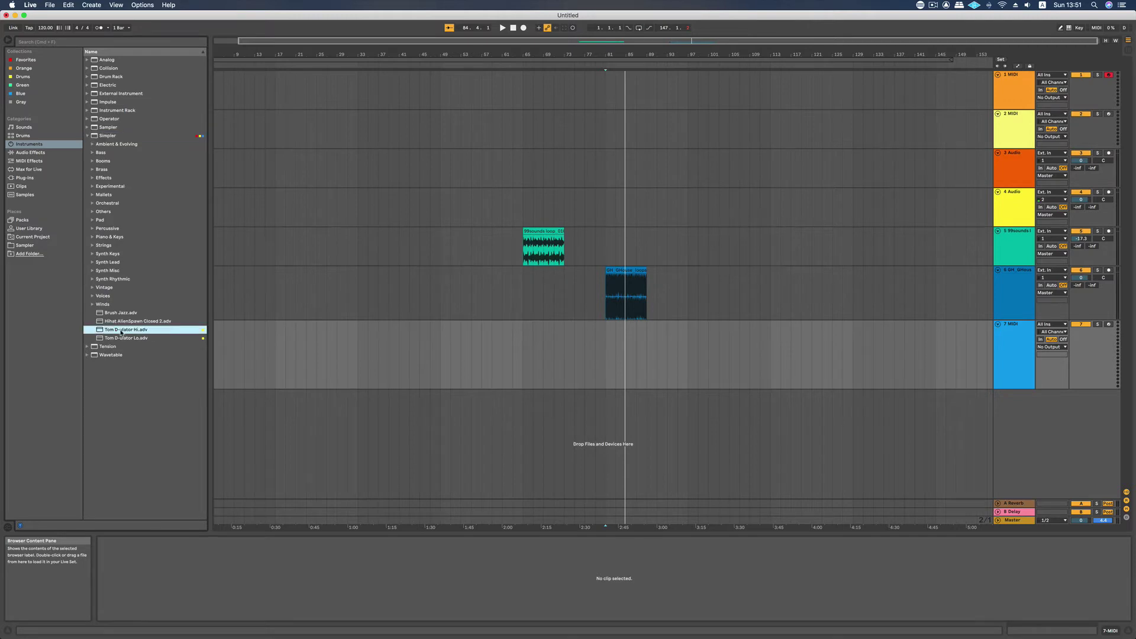
click(93, 237)
click(142, 245)
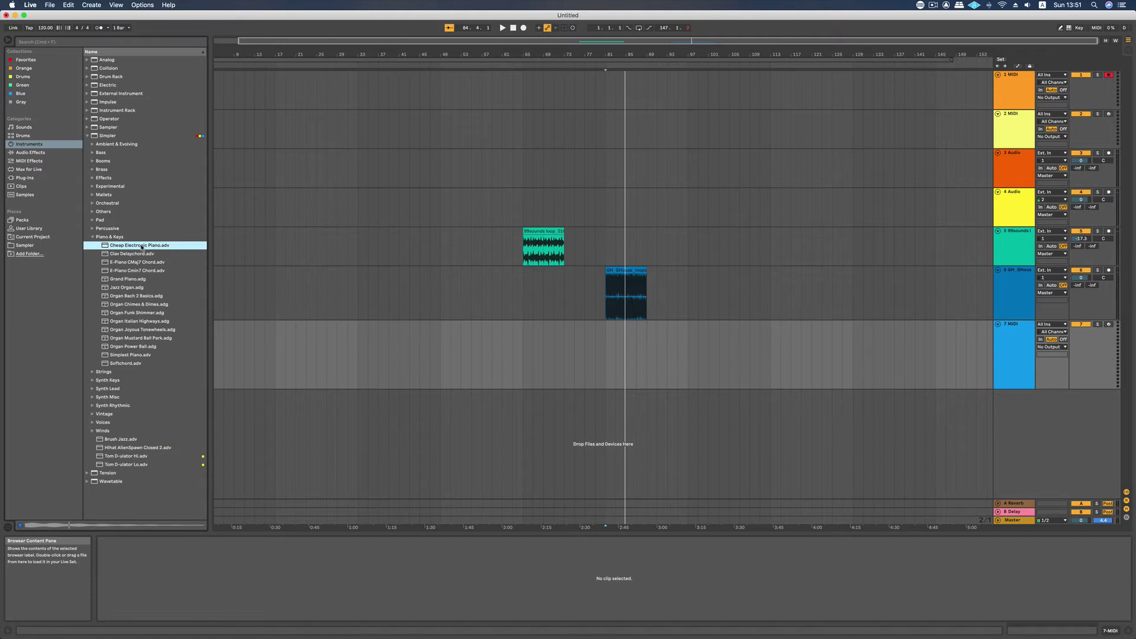
Step: Load the Cheap Electronic Piano preset onto the 7 MIDI track and play notes on it with the computer MIDI keyboard
drag(1014, 363, 1011, 349)
click(1011, 349)
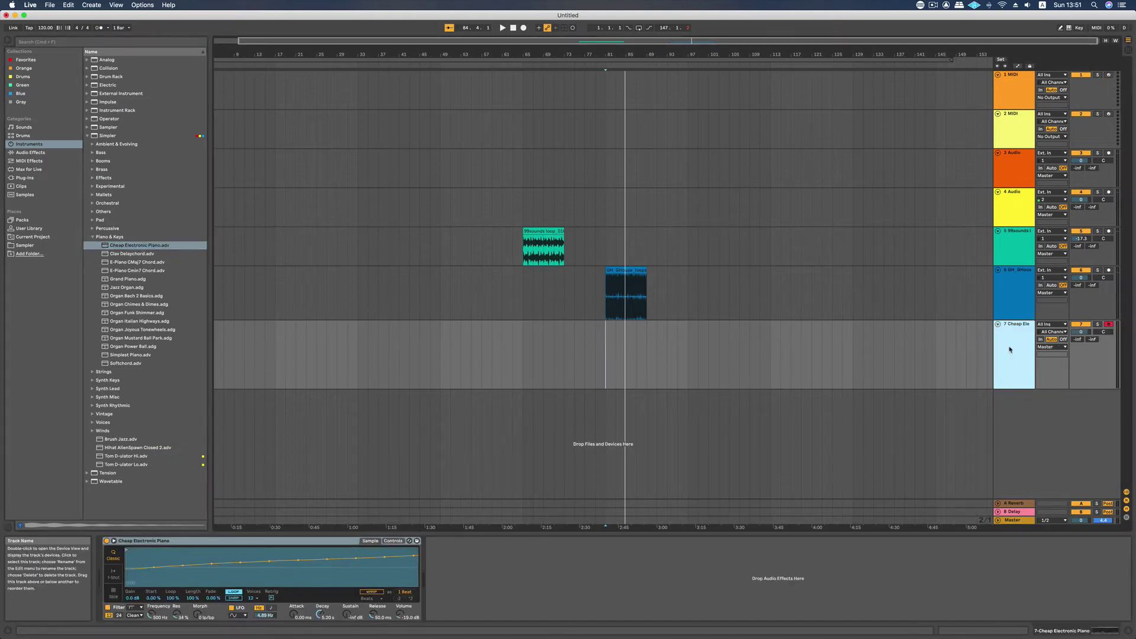
click(1069, 28)
key(a)
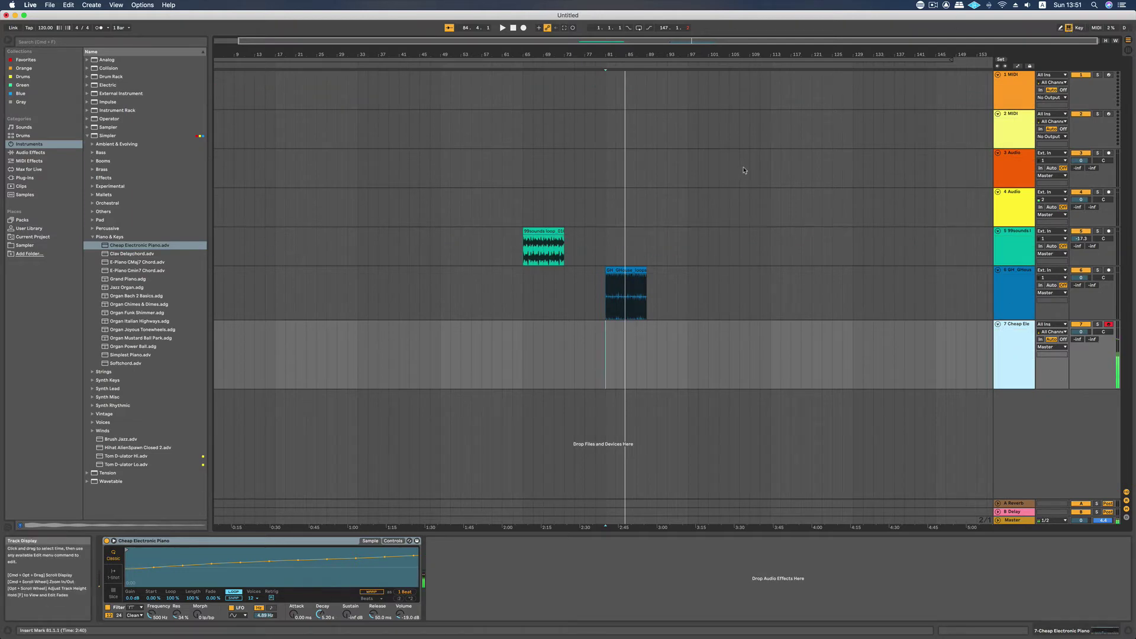
key(a)
key(s)
click(696, 362)
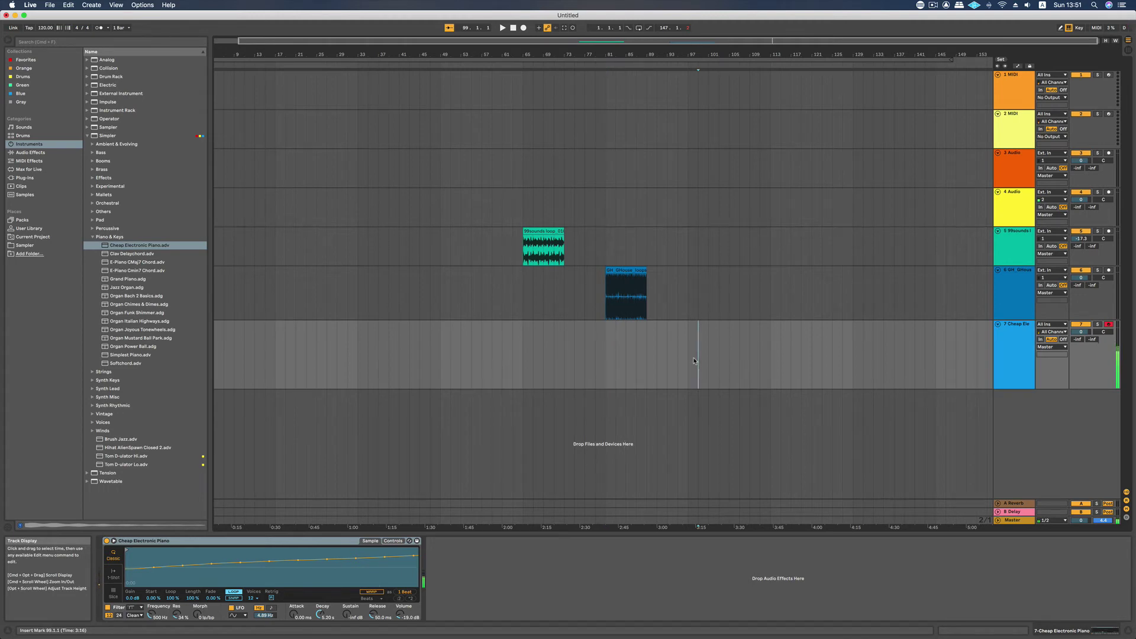
Step: Search all browser results for "serum", load the Serum plug-in onto MIDI track 7 and move its window clear of the browser
click(93, 237)
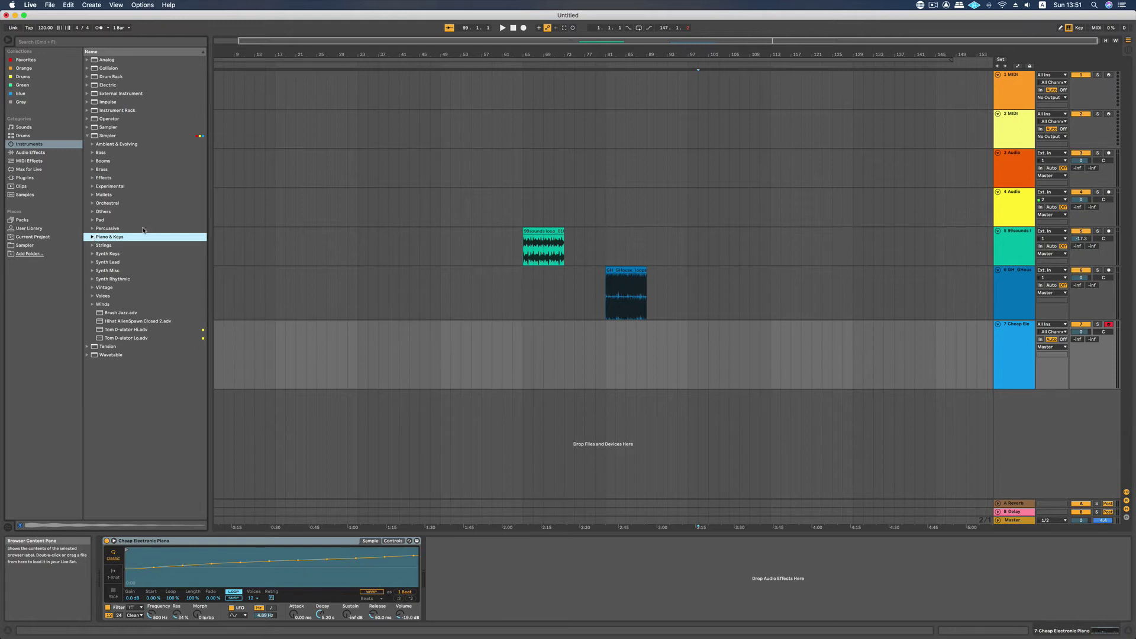
click(168, 42)
text(serum)
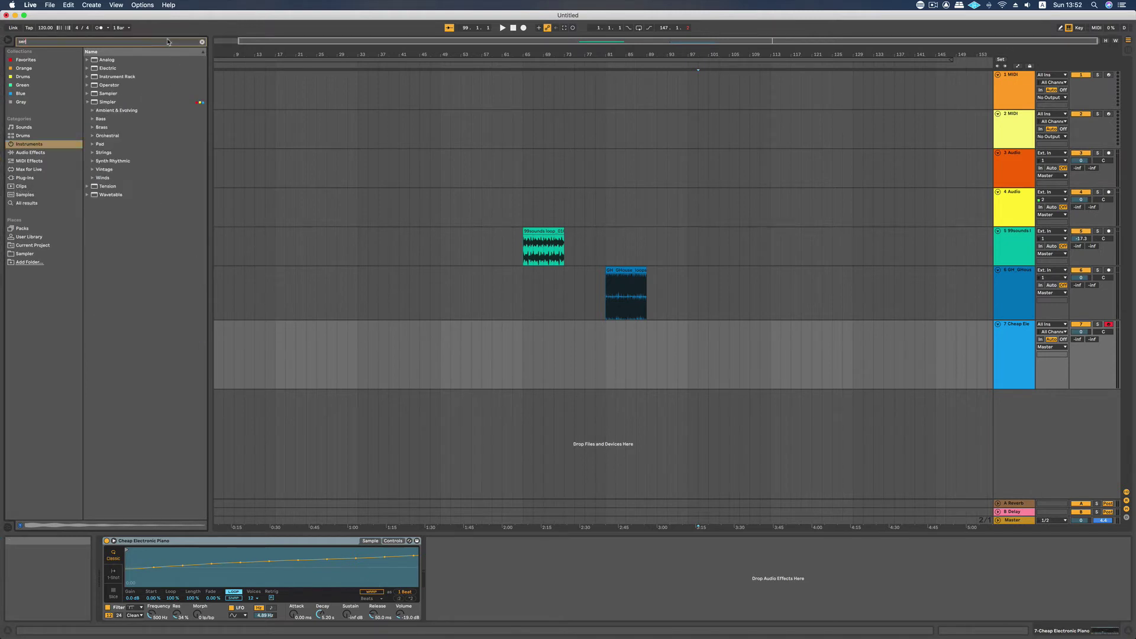
click(34, 202)
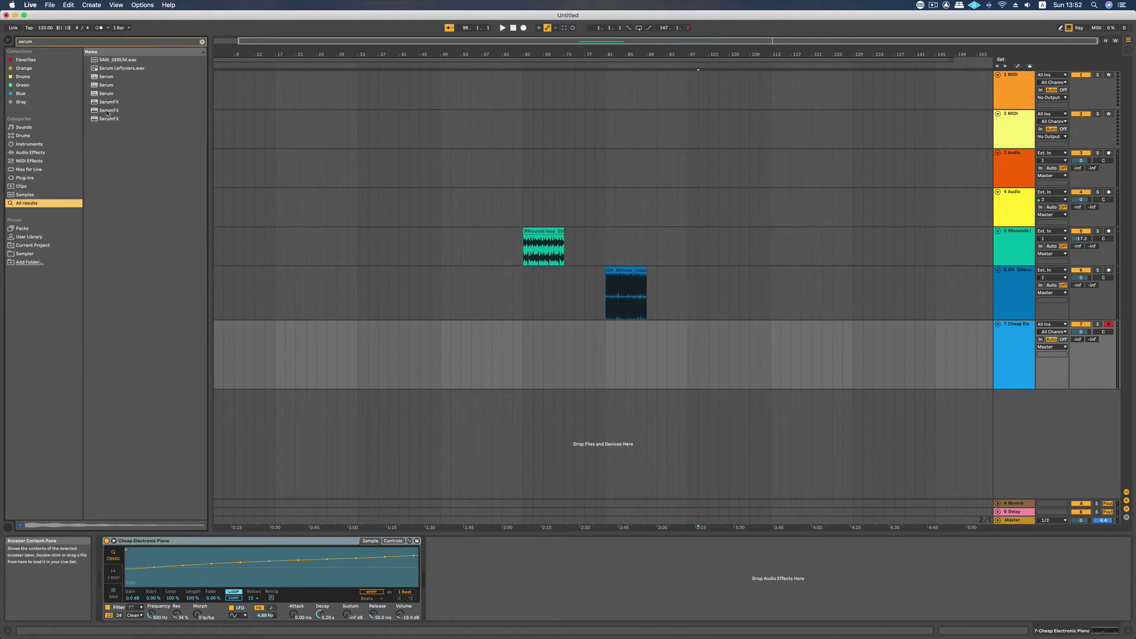
drag(108, 77, 1028, 359)
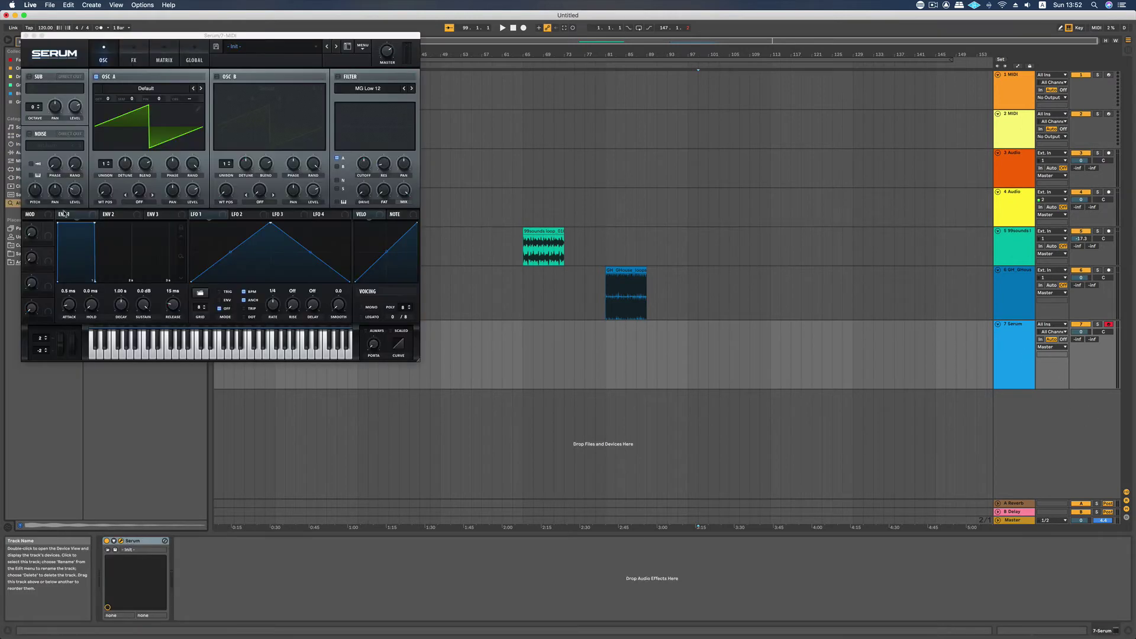
click(747, 418)
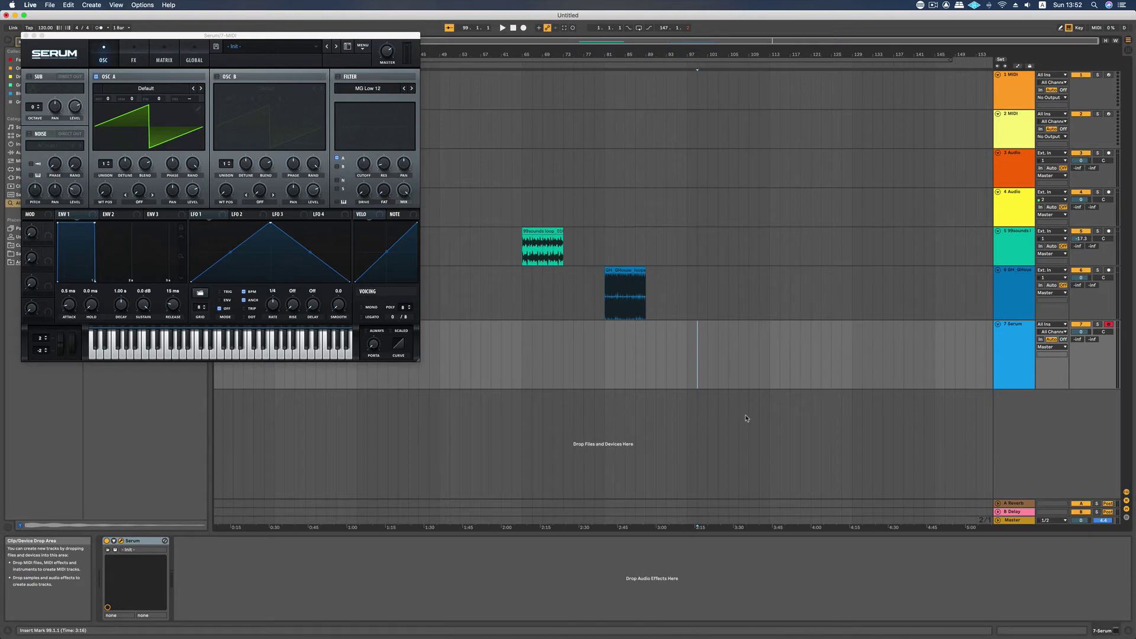
drag(411, 37, 541, 115)
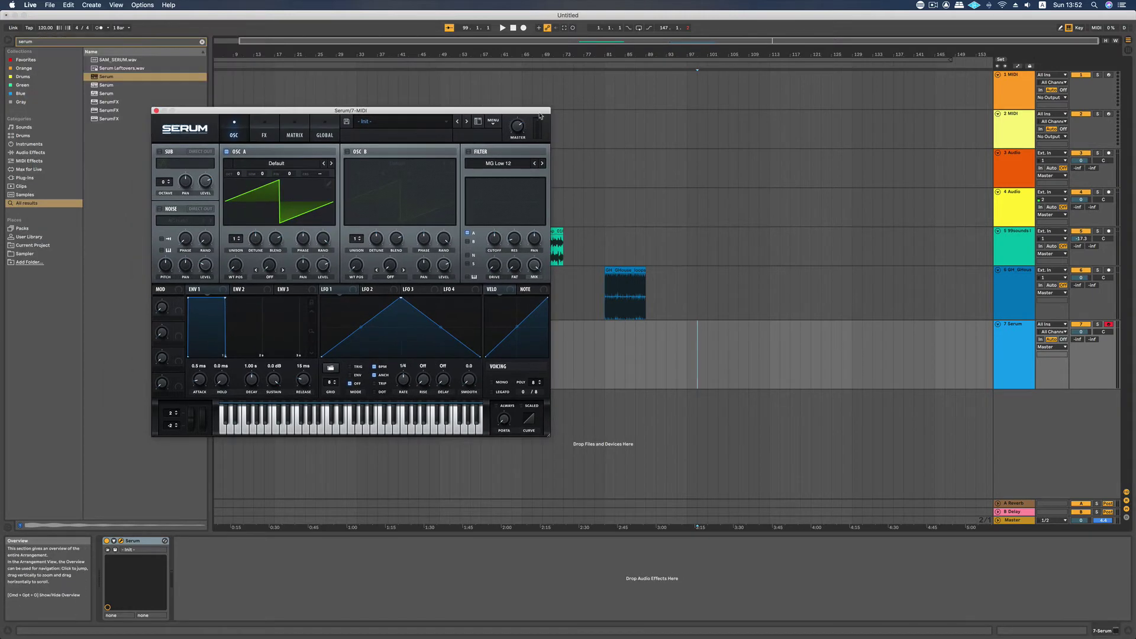
Step: Play notes and chords on Serum with the computer MIDI keyboard and close the plug-in window
key(f)
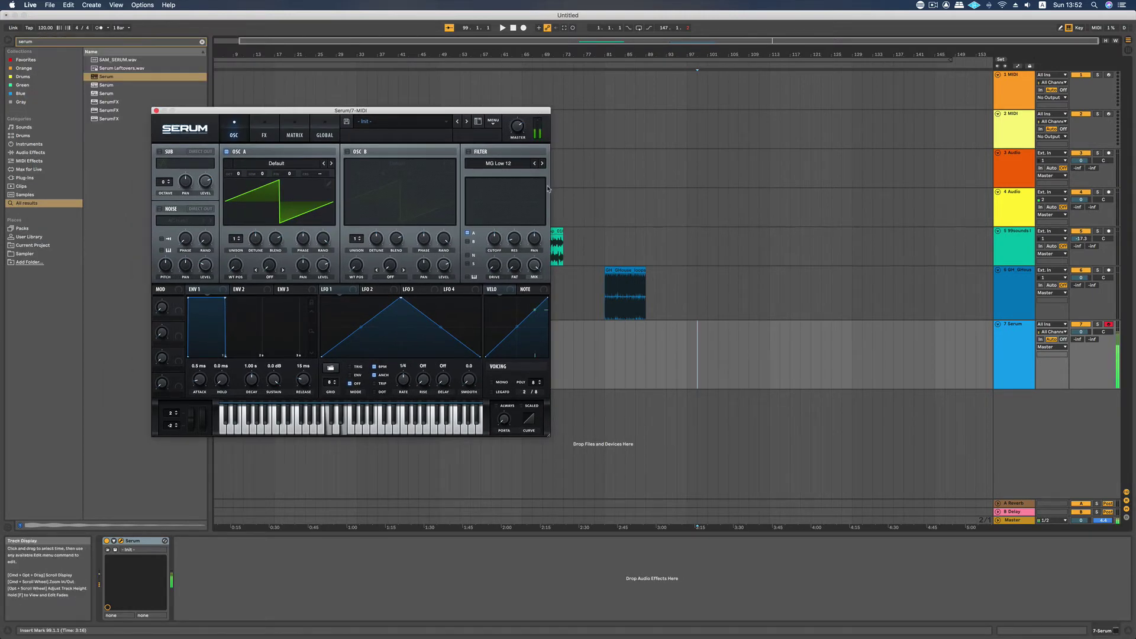
key(s)
key(f)
key(s)
key(a)
key(d)
key(g)
key(k)
key(a)
key(d)
key(g)
key(k)
key(a)
key(d)
key(g)
key(k)
key(s)
key(f)
key(h)
key(l)
key(d)
key(g)
key(j)
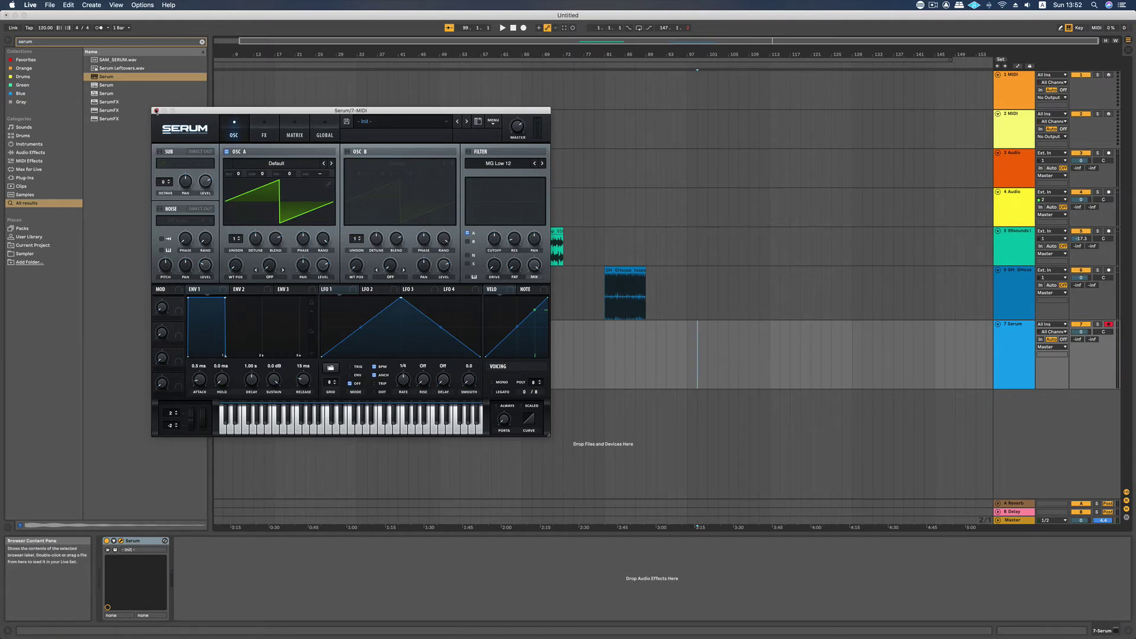
click(157, 111)
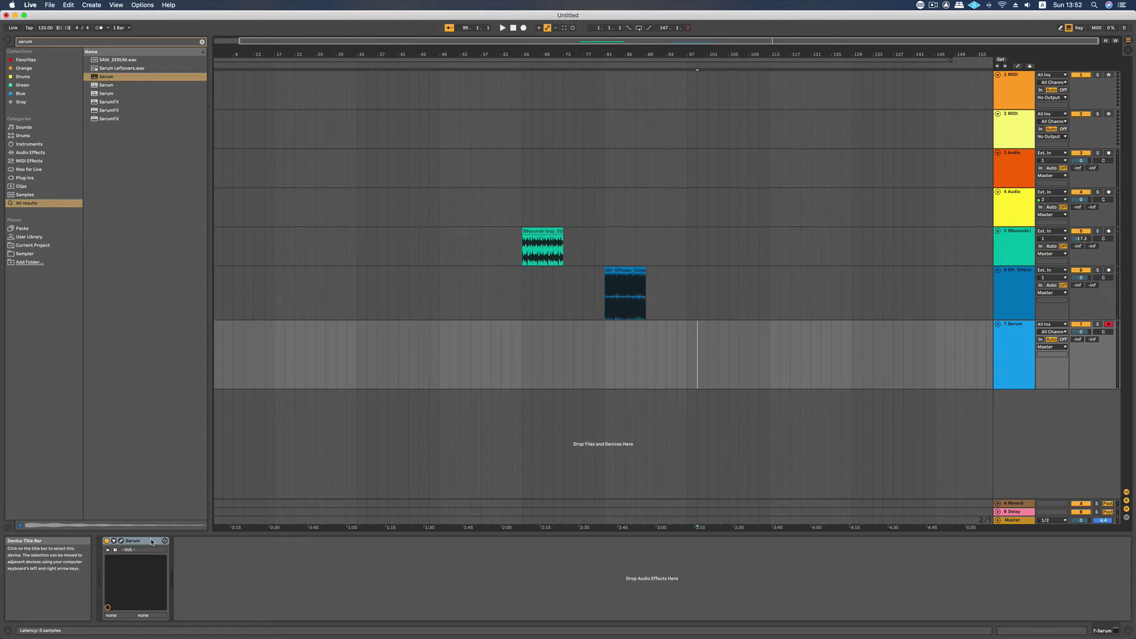
Step: Show the devices on the Serum track and delete the Serum device
click(150, 541)
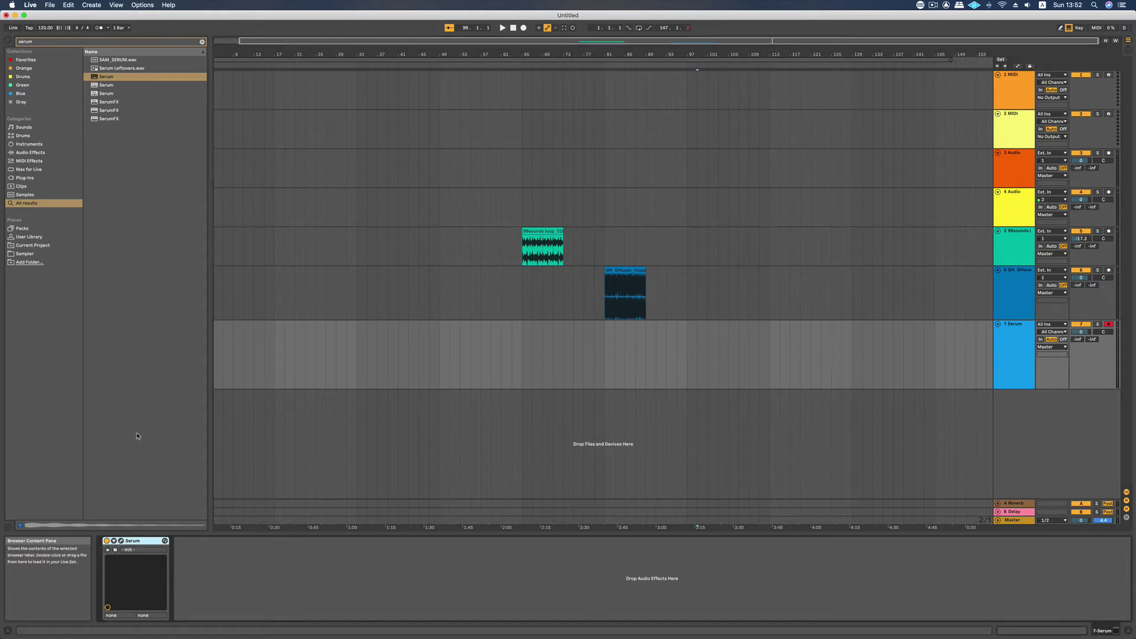
click(286, 592)
click(137, 543)
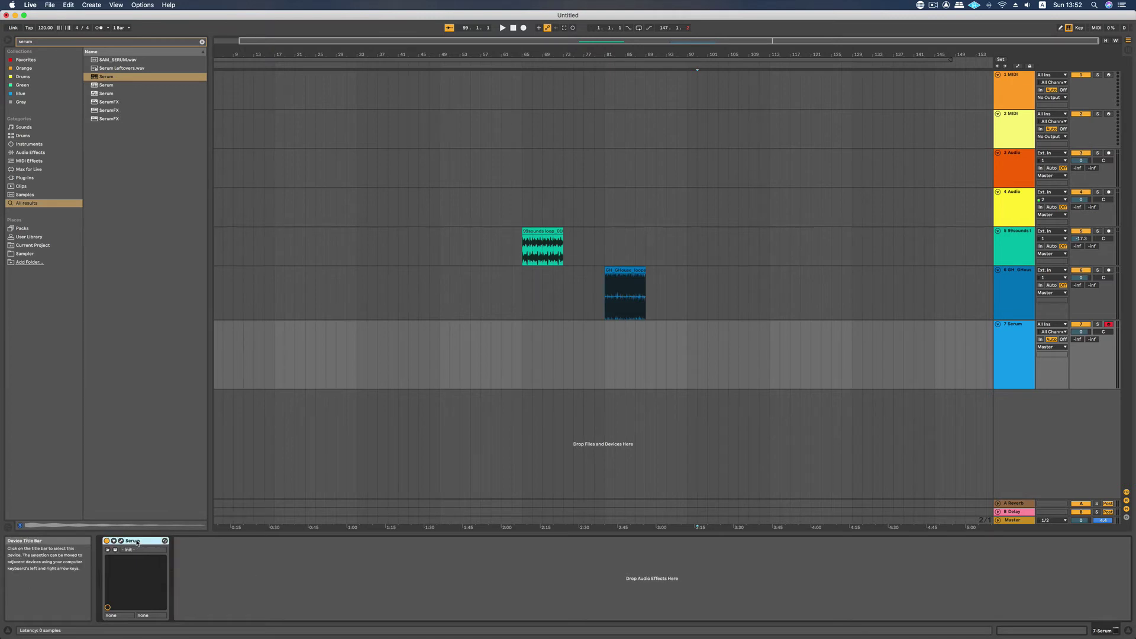
click(997, 369)
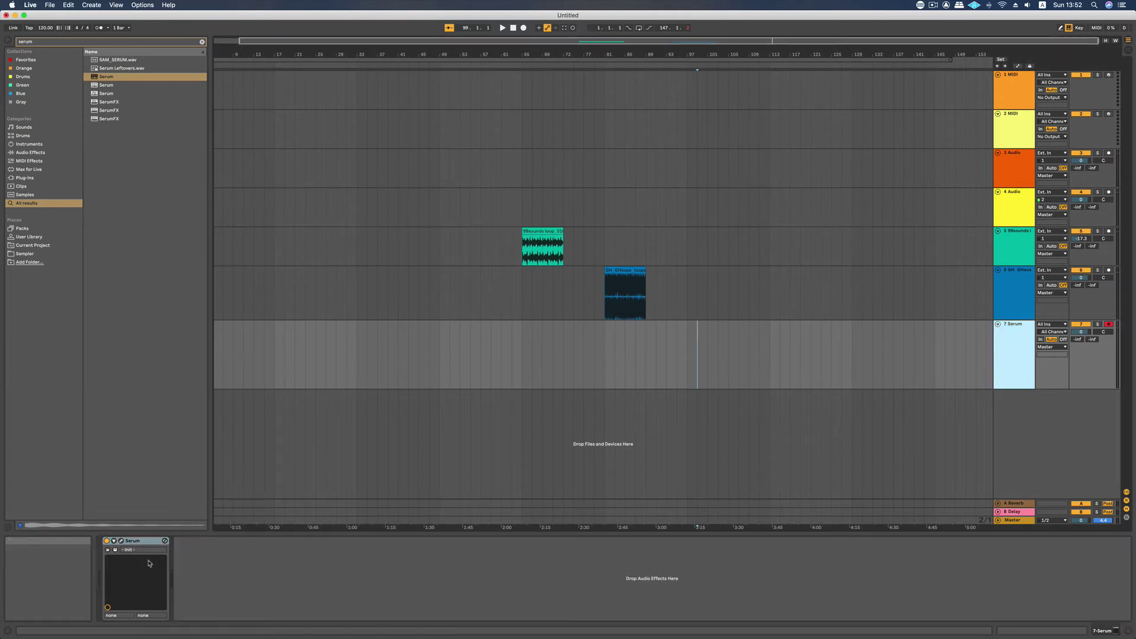
click(132, 543)
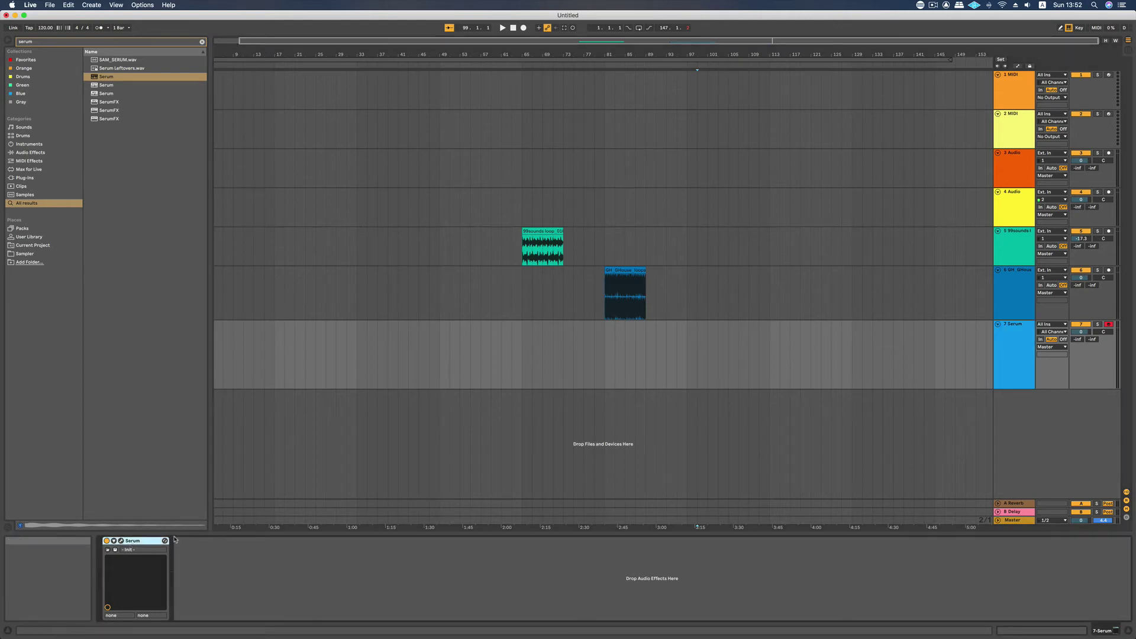
key(Delete)
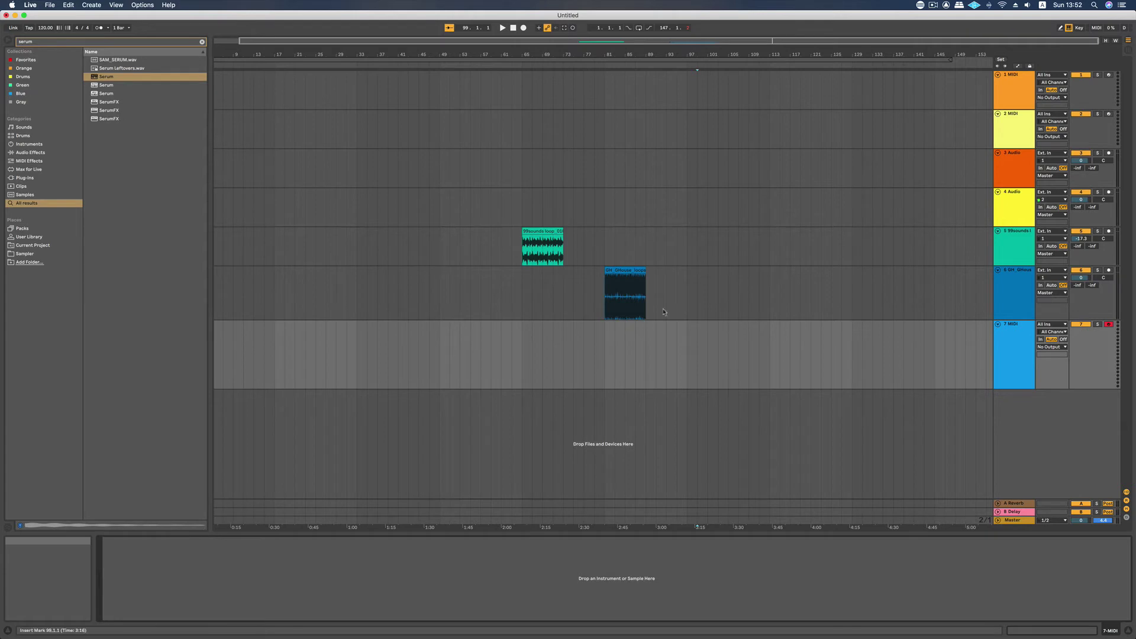
click(1025, 303)
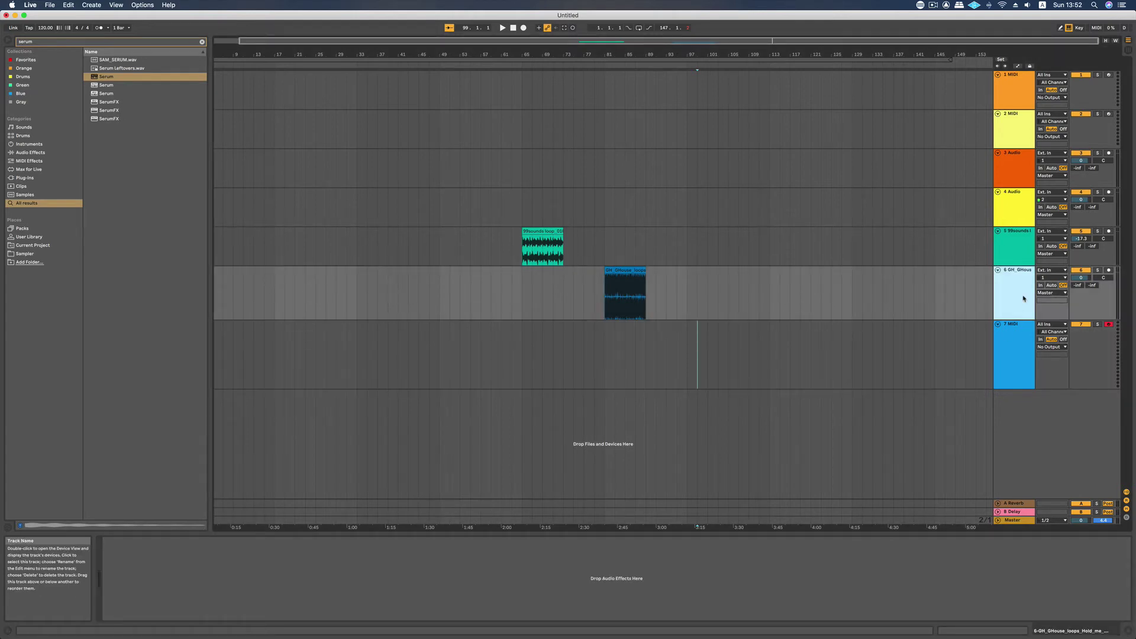
click(602, 292)
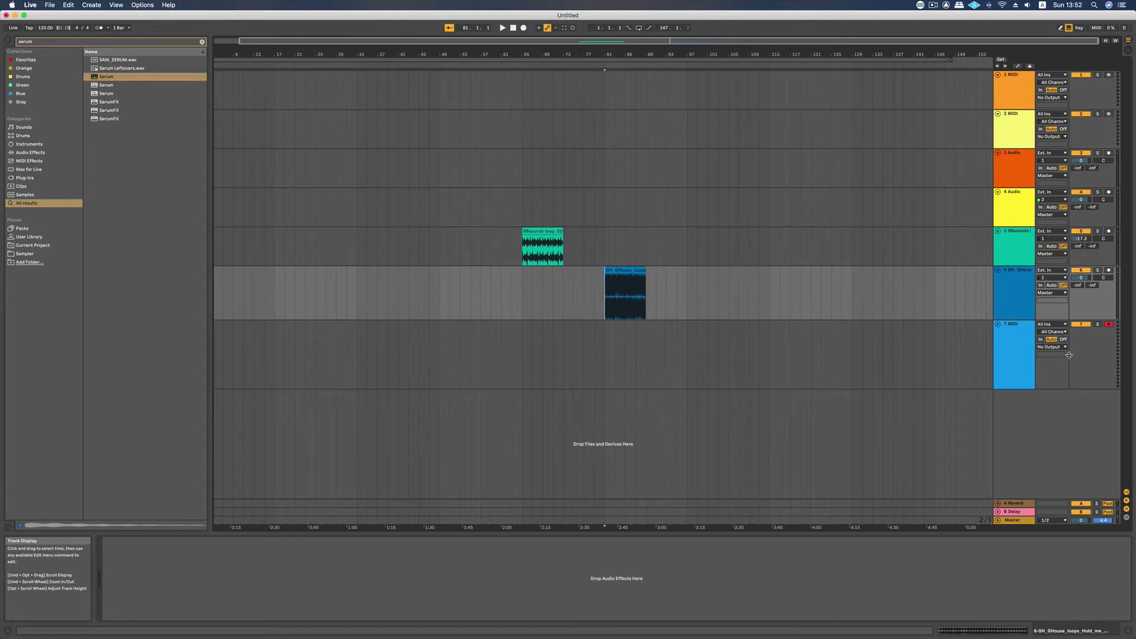
Step: Insert an empty 16-bar MIDI clip on the 7 MIDI track from bar 97 to bar 113
click(1016, 360)
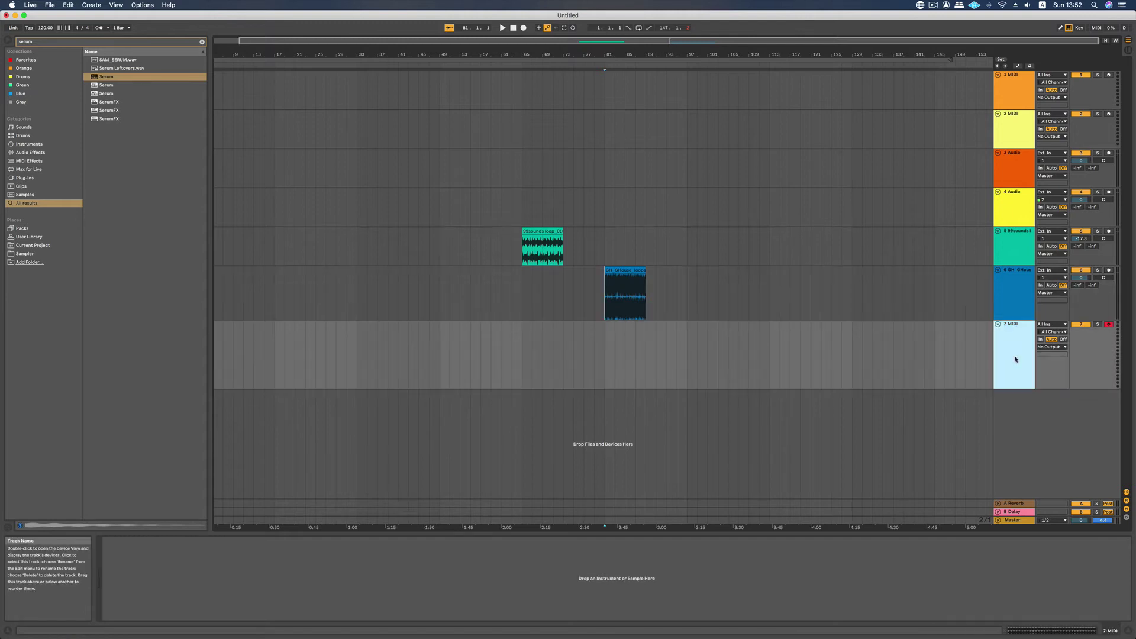
drag(688, 355, 771, 354)
click(689, 354)
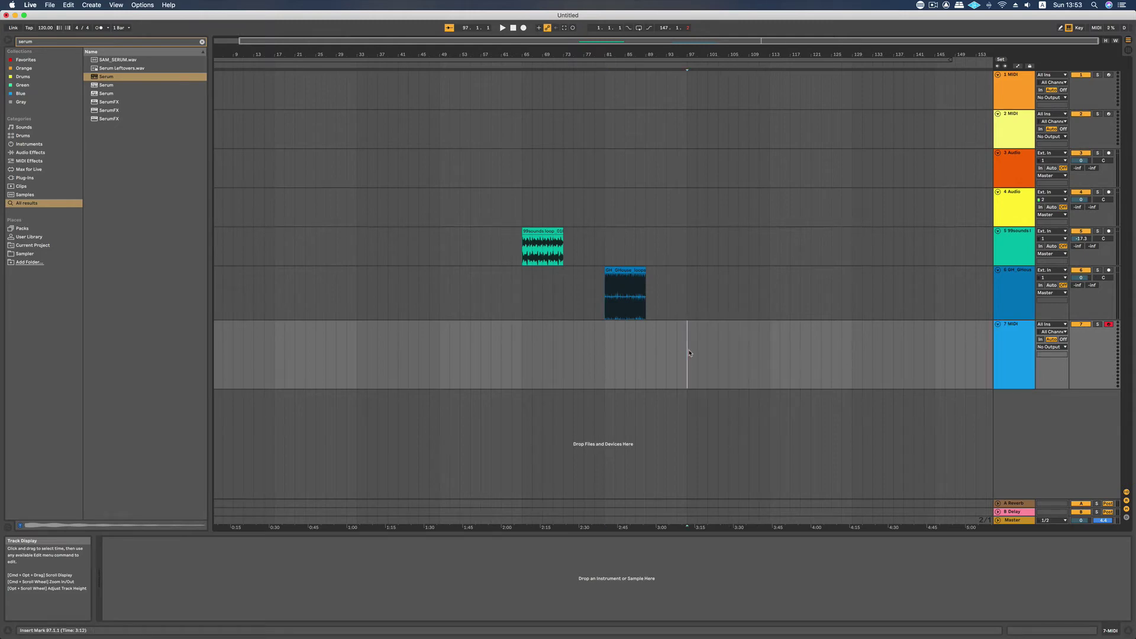
scroll(689, 353, up, 3)
drag(689, 353, 805, 355)
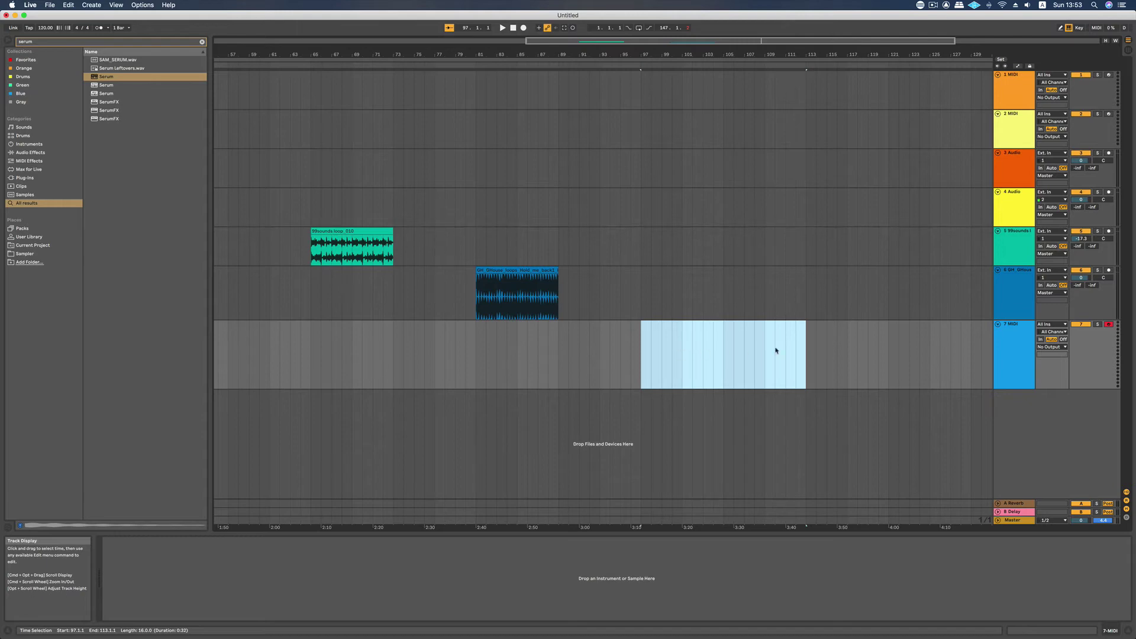
click(634, 360)
drag(651, 356, 778, 357)
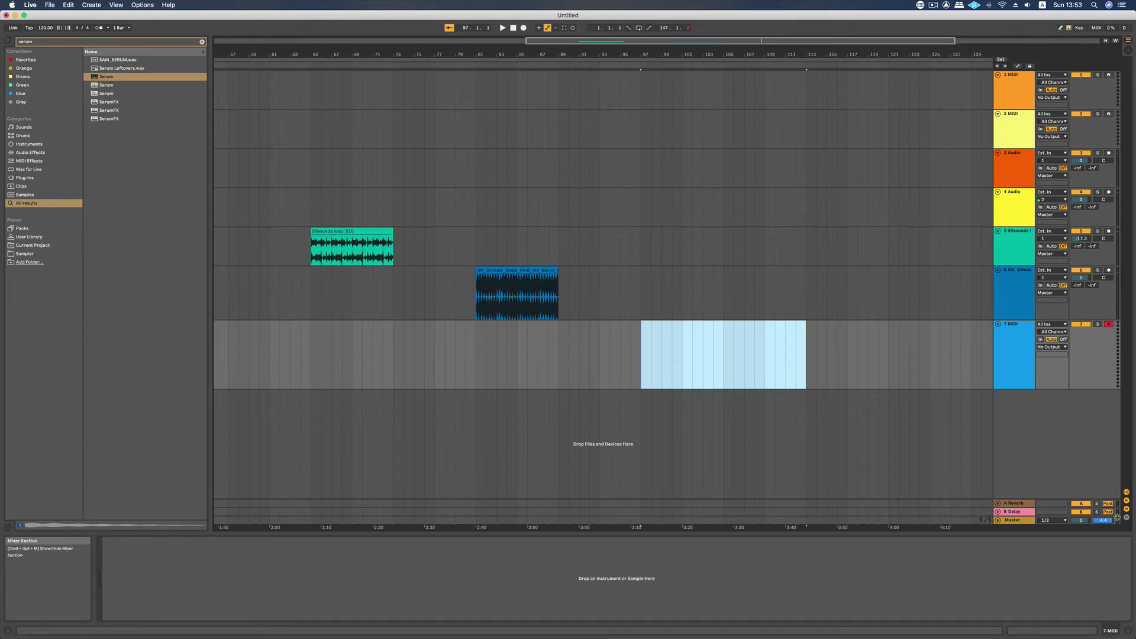
key(super+shift+m)
click(758, 459)
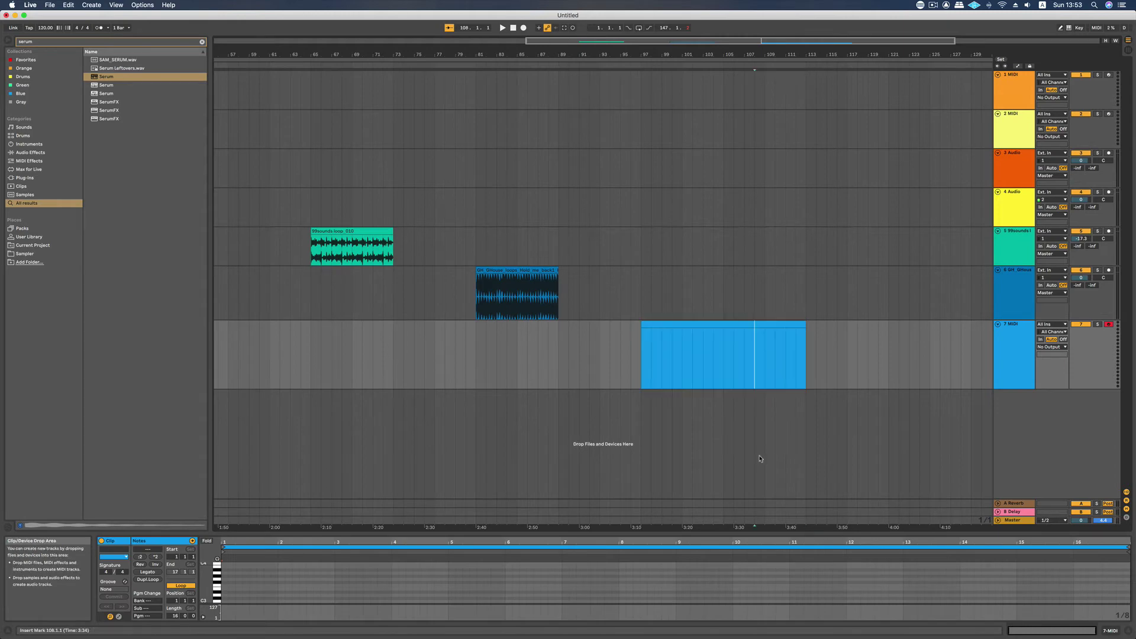
Step: Open the new MIDI clip in the note editor, enlarge the editor and magnify its piano roll
click(751, 325)
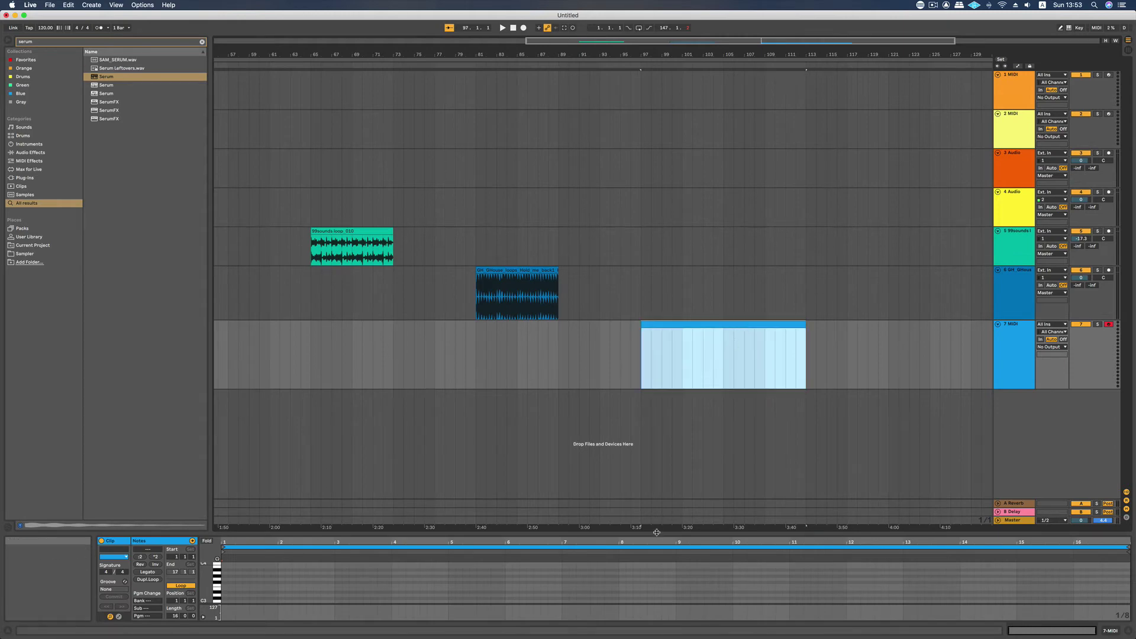
drag(657, 532, 658, 307)
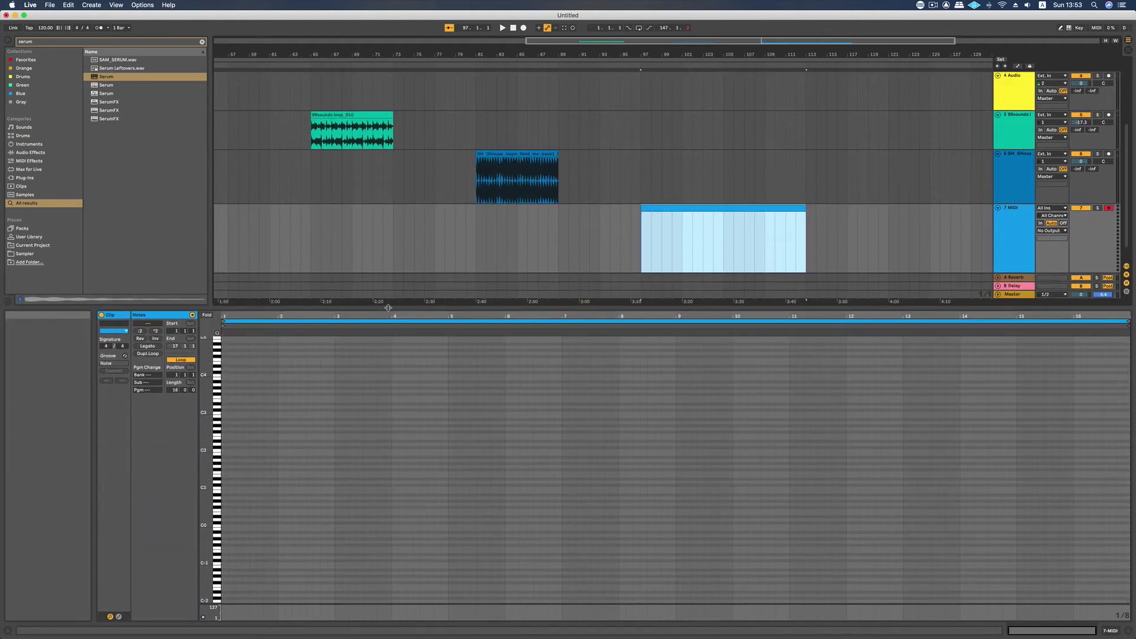
mouse_move(440, 306)
mouse_down()
mouse_move(441, 514)
mouse_move(440, 259)
mouse_move(471, 613)
mouse_up()
click(744, 336)
double_click(741, 325)
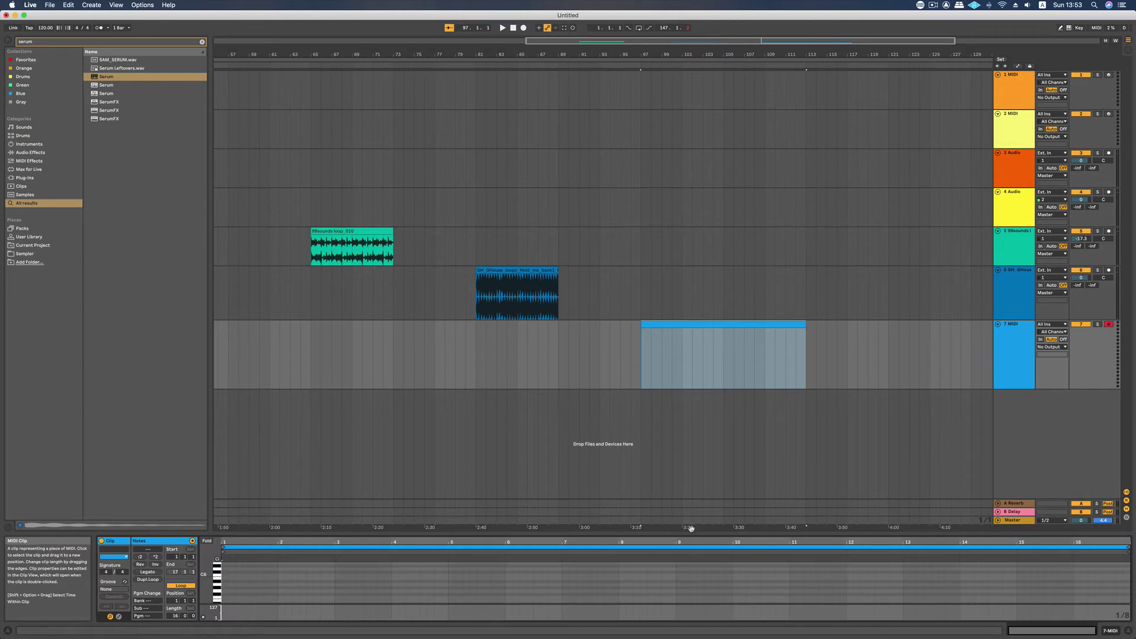
drag(690, 531, 690, 284)
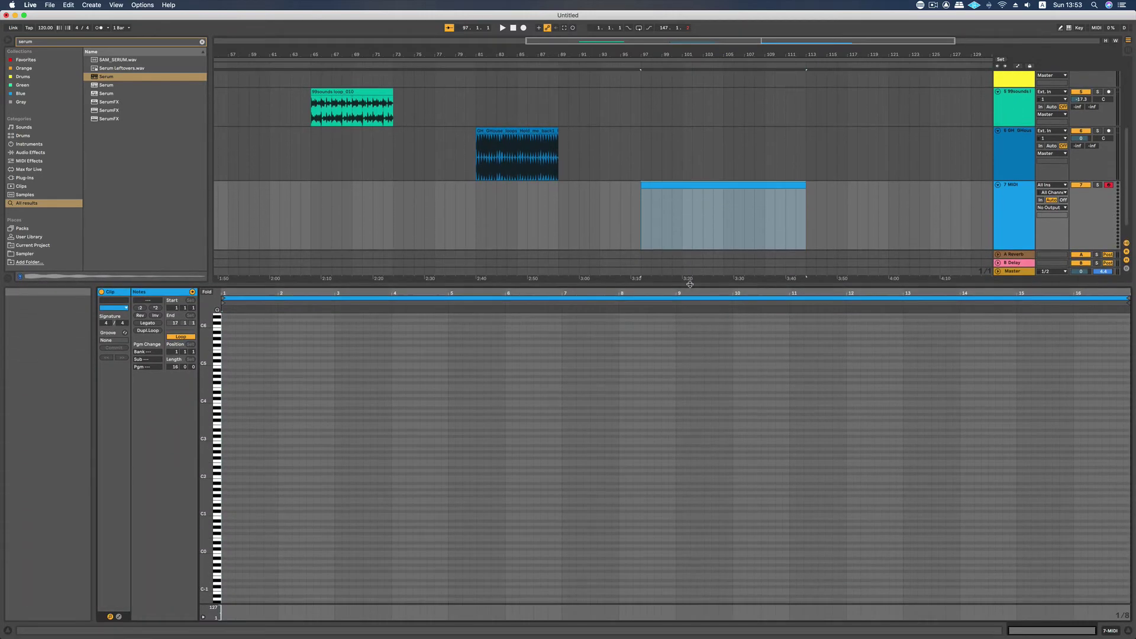
drag(210, 383, 206, 383)
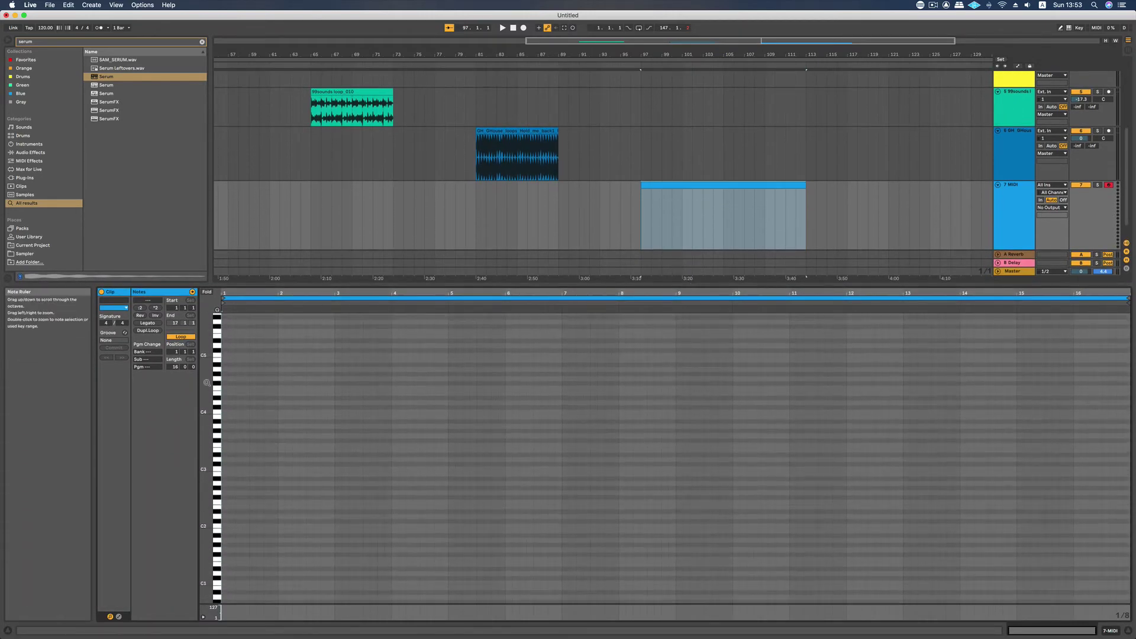
Step: Turn on Draw Mode and draw scattered notes at various pitches across the first nine bars of the MIDI clip
key(b)
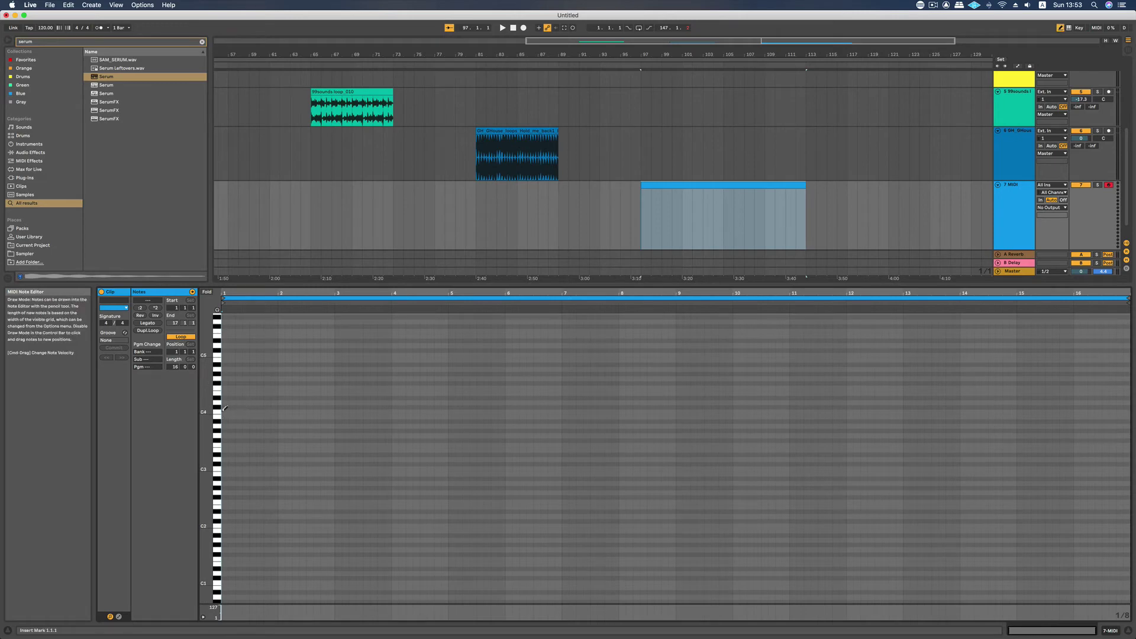
click(239, 441)
click(302, 393)
click(309, 393)
click(388, 384)
click(416, 508)
click(274, 521)
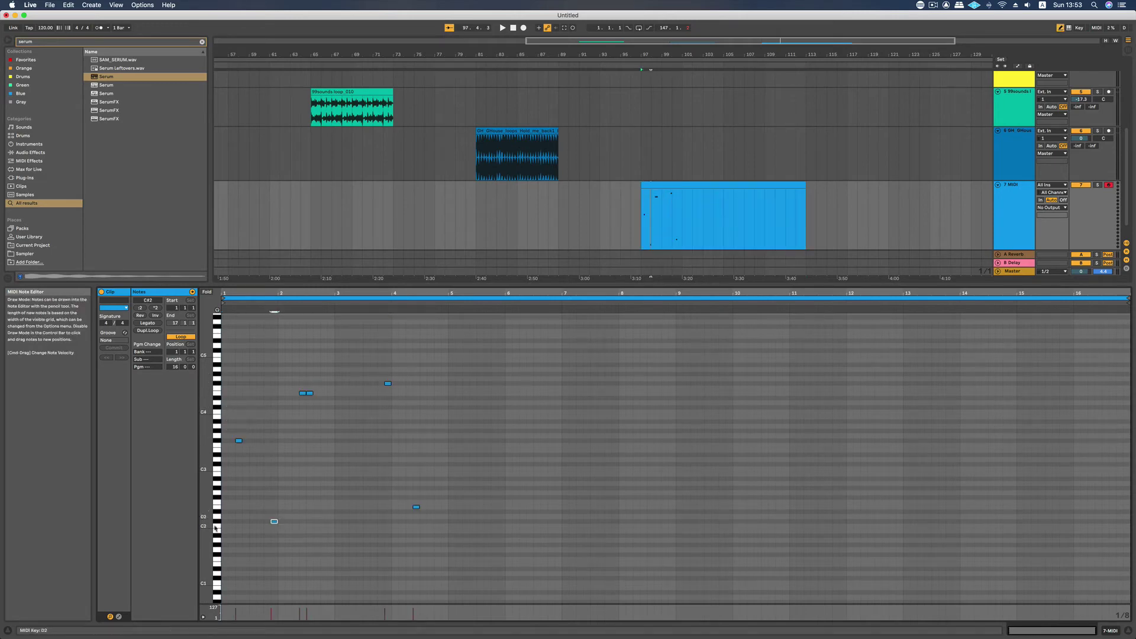
click(274, 435)
click(416, 431)
drag(381, 498, 373, 498)
click(338, 469)
click(324, 441)
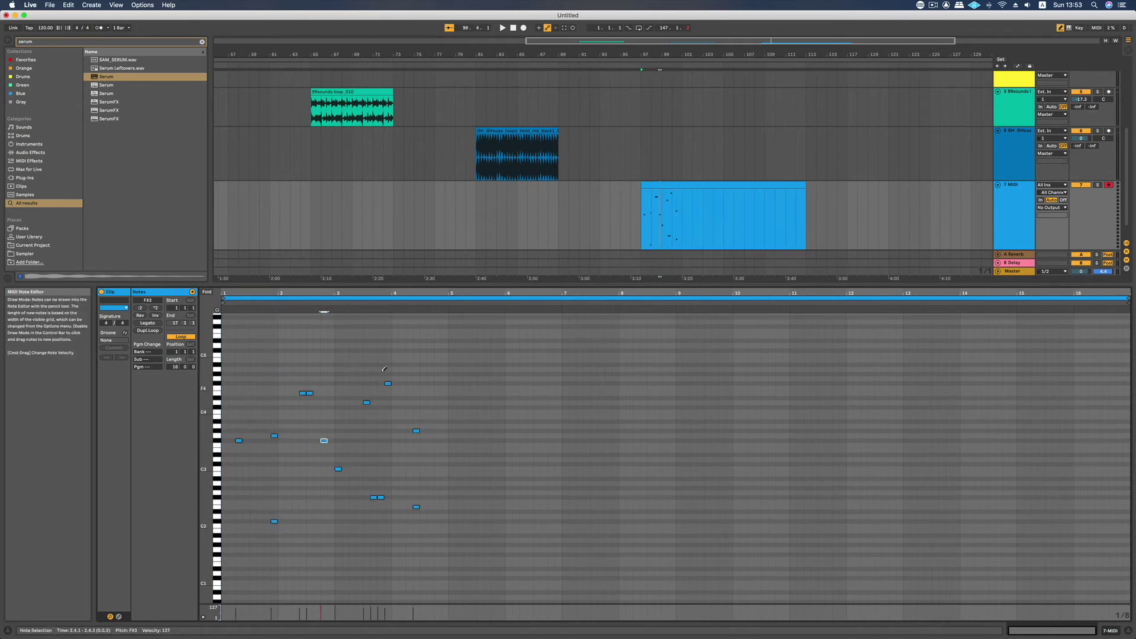
click(367, 403)
drag(380, 369, 387, 369)
click(458, 346)
click(502, 374)
drag(523, 388, 544, 388)
drag(523, 517, 529, 517)
drag(558, 521, 572, 522)
drag(657, 469, 664, 469)
click(701, 446)
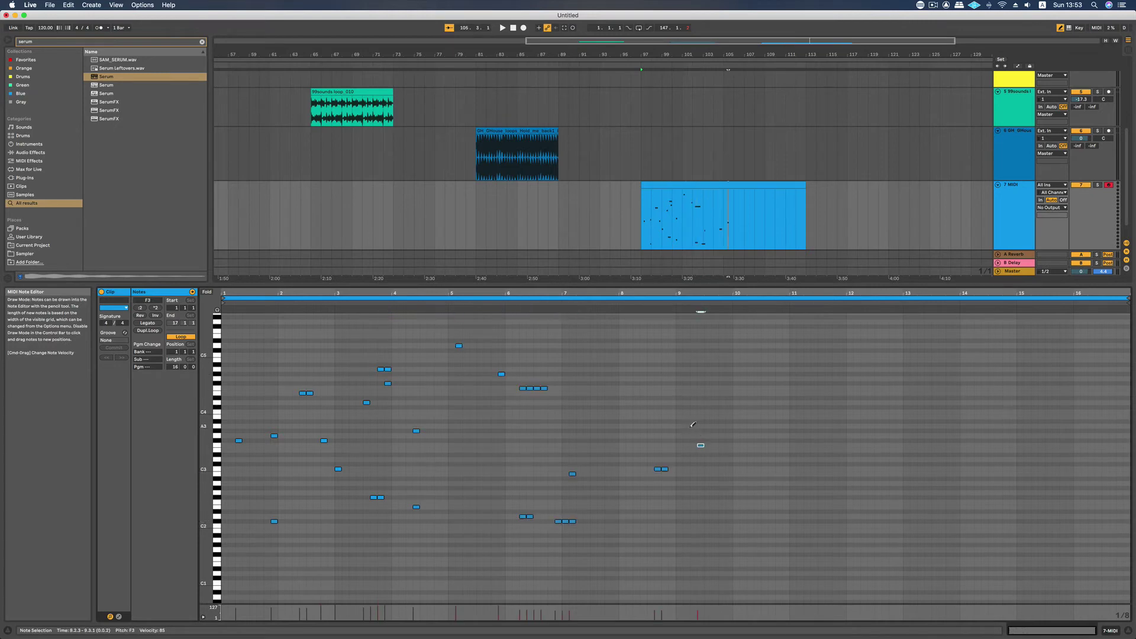
drag(694, 426, 686, 426)
click(579, 569)
Step: Hide the clip view and place the insert marker at the MIDI clip's start, bar 97
click(1128, 631)
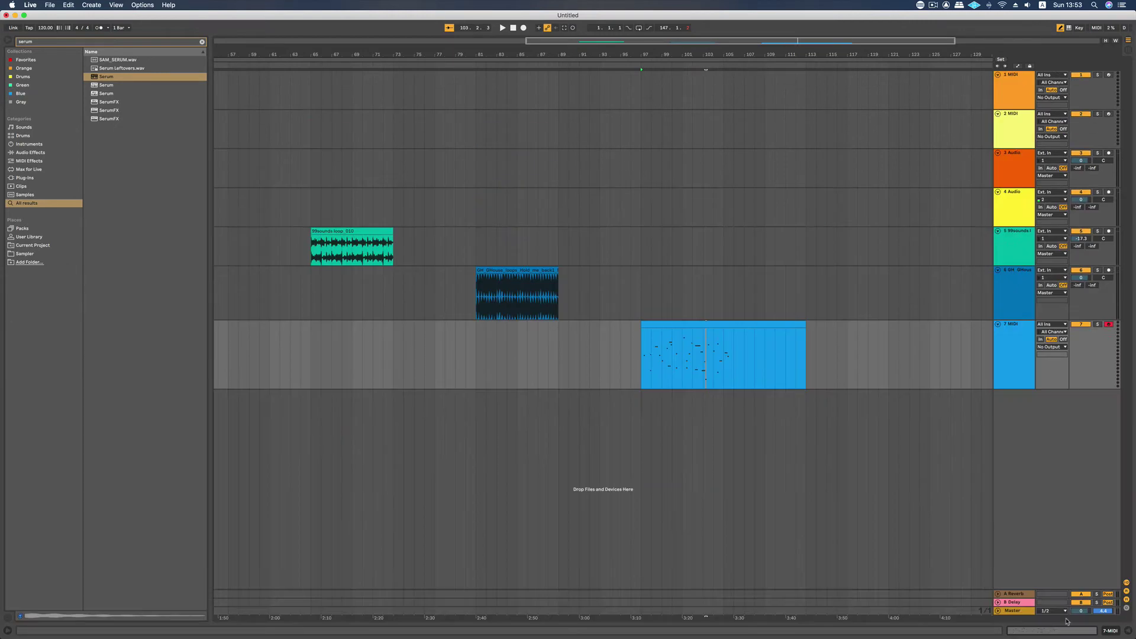
click(649, 365)
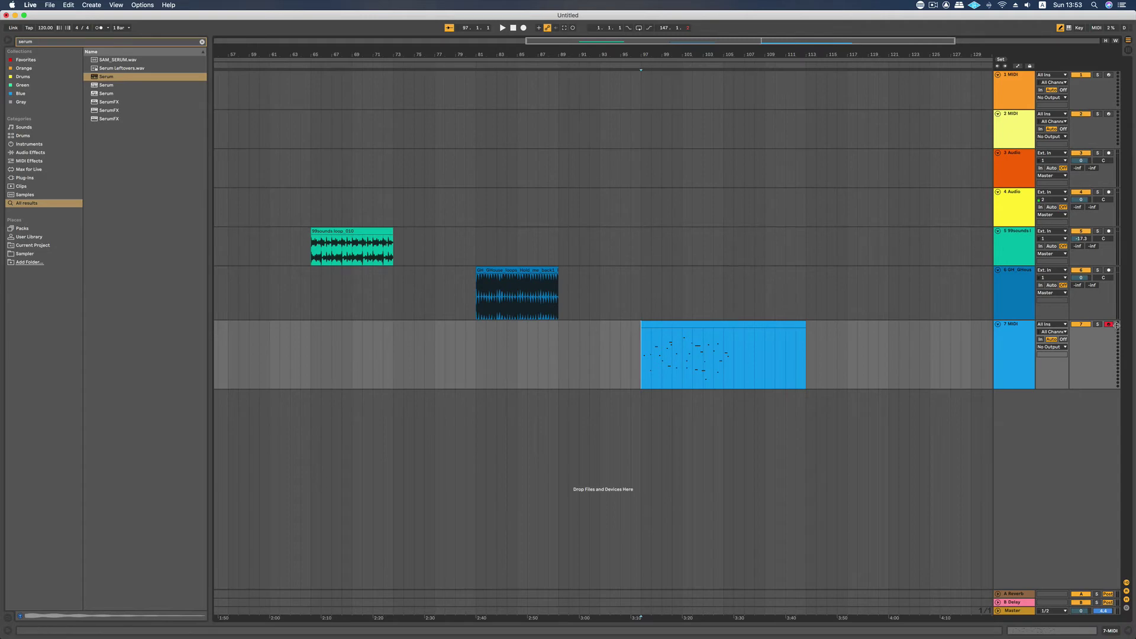
Step: Play the 7 MIDI track's clip from bar 97 and show the track's device view
key(space)
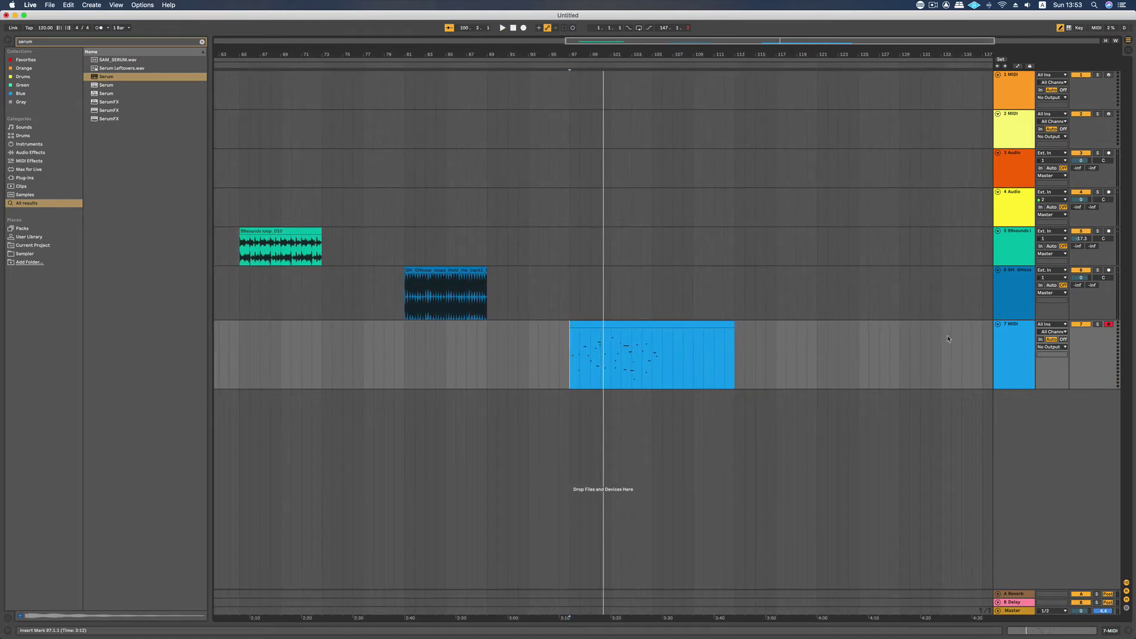
double_click(1006, 345)
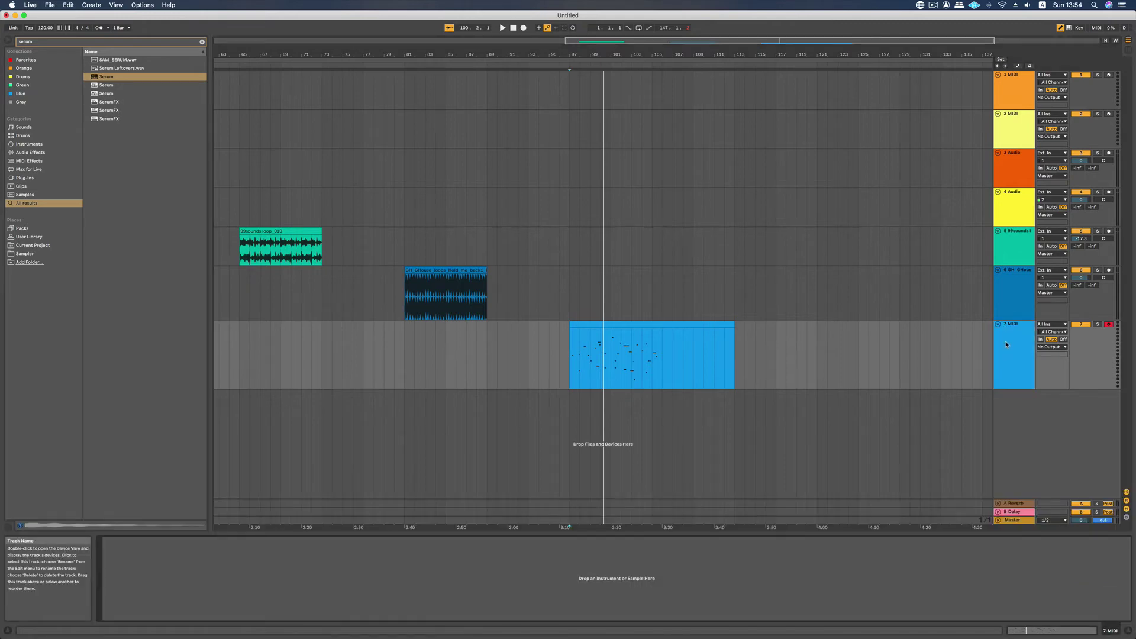
click(113, 94)
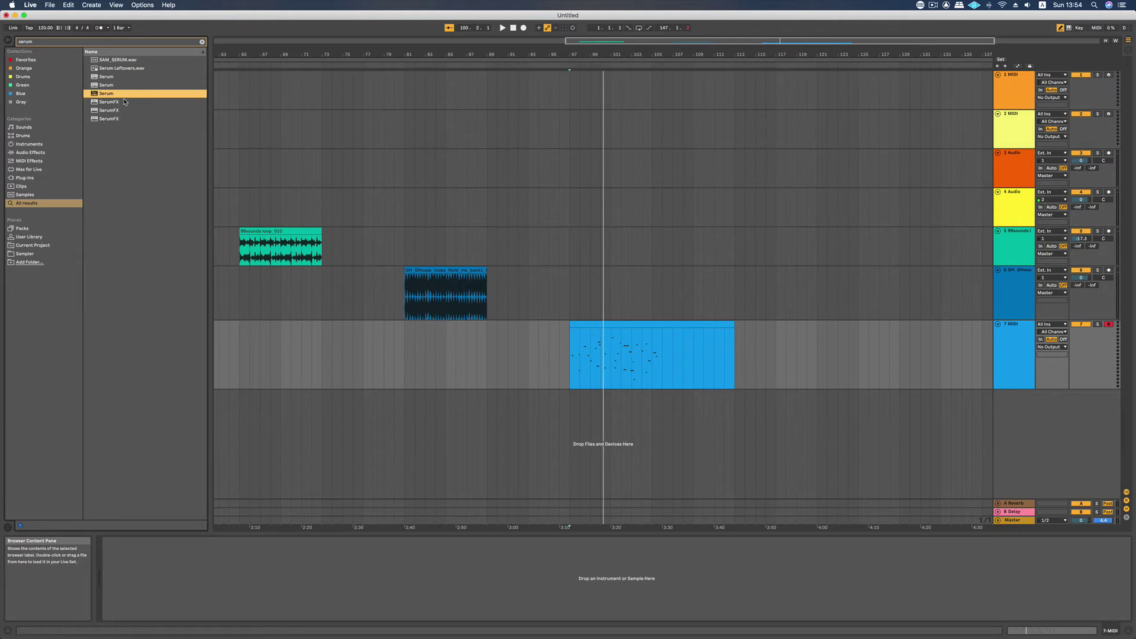
click(114, 77)
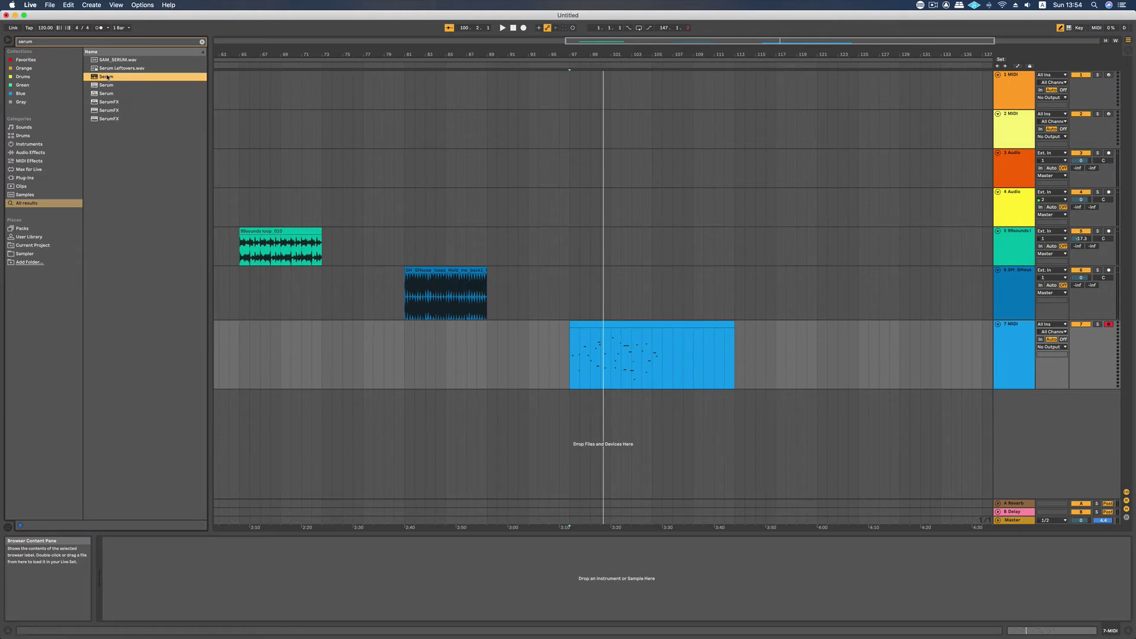
Step: Clear the browser search and load Tension's Chime Blues mallet preset onto the 7 MIDI track
click(35, 144)
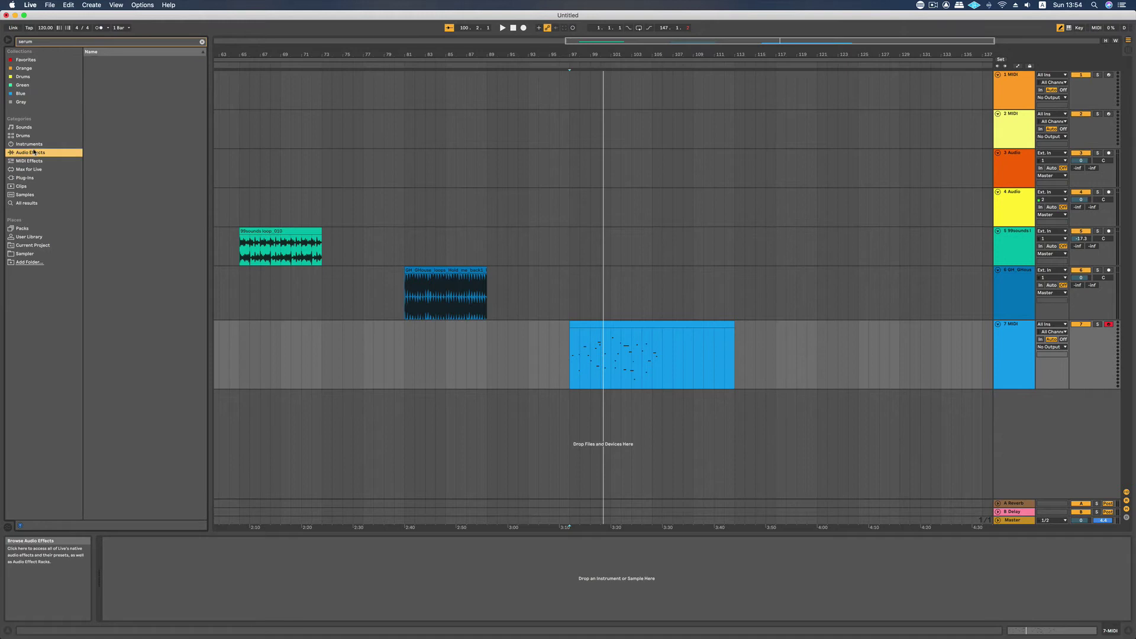
click(202, 41)
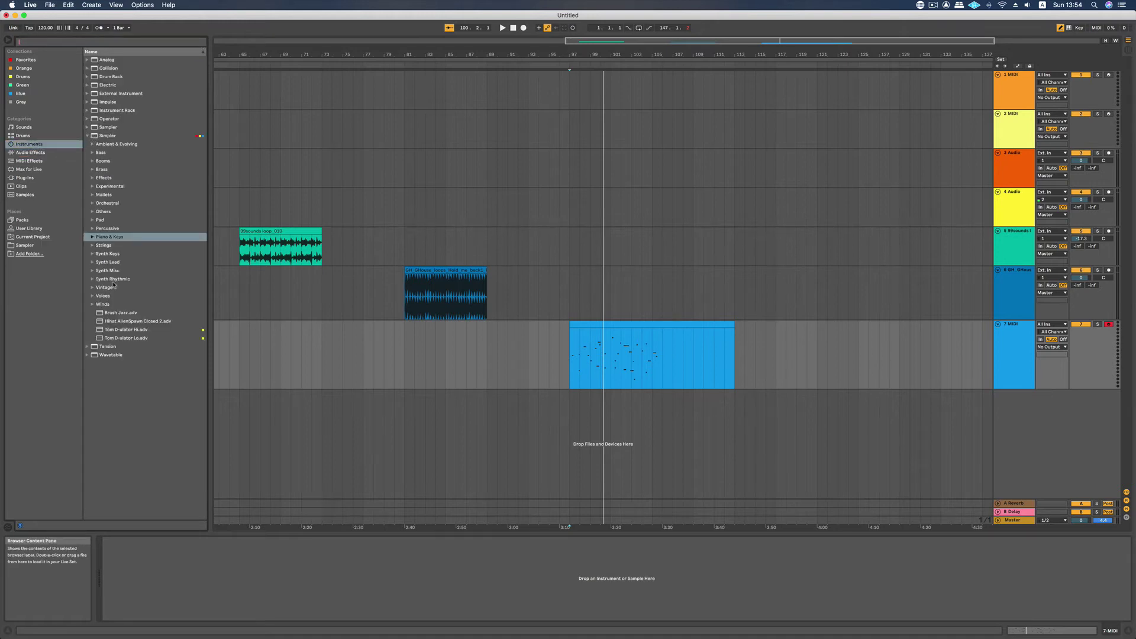
click(89, 347)
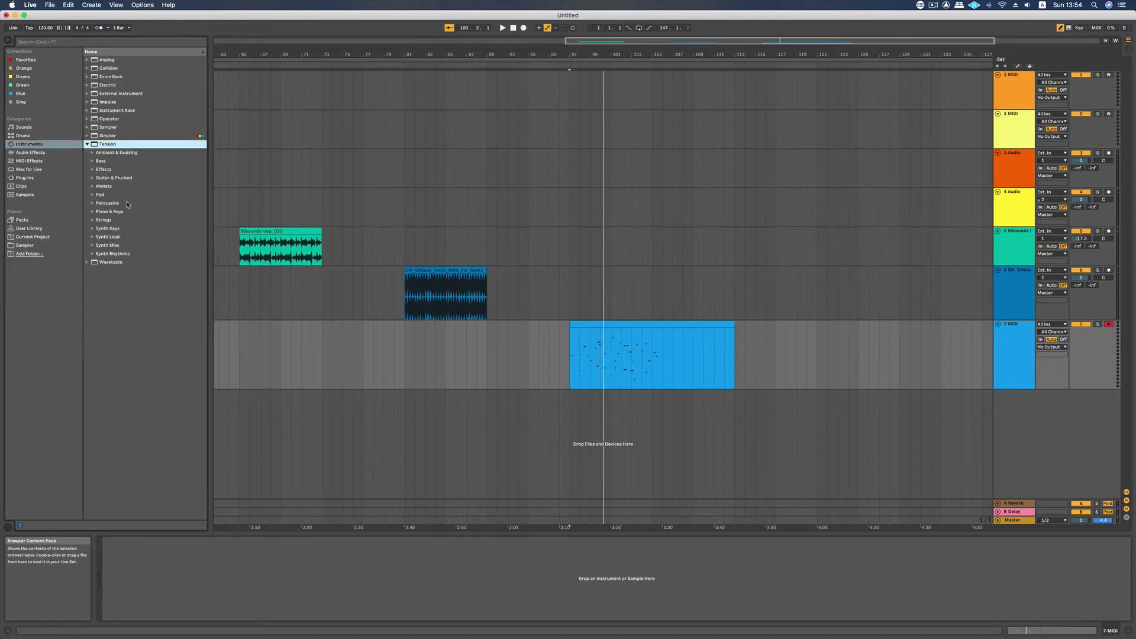
click(105, 187)
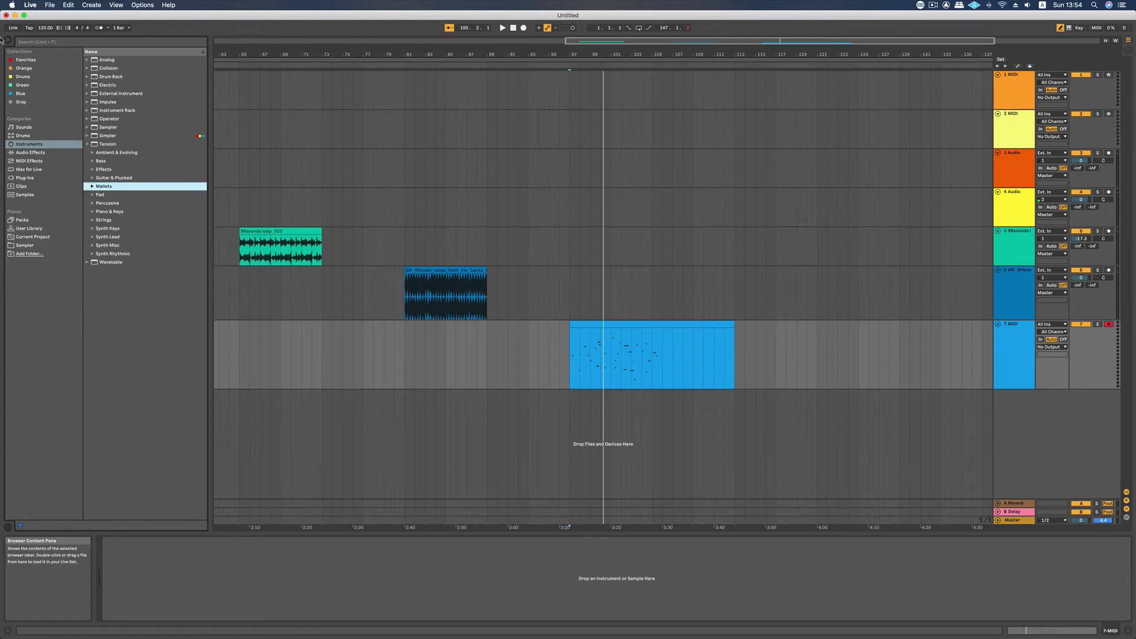
click(93, 186)
click(111, 203)
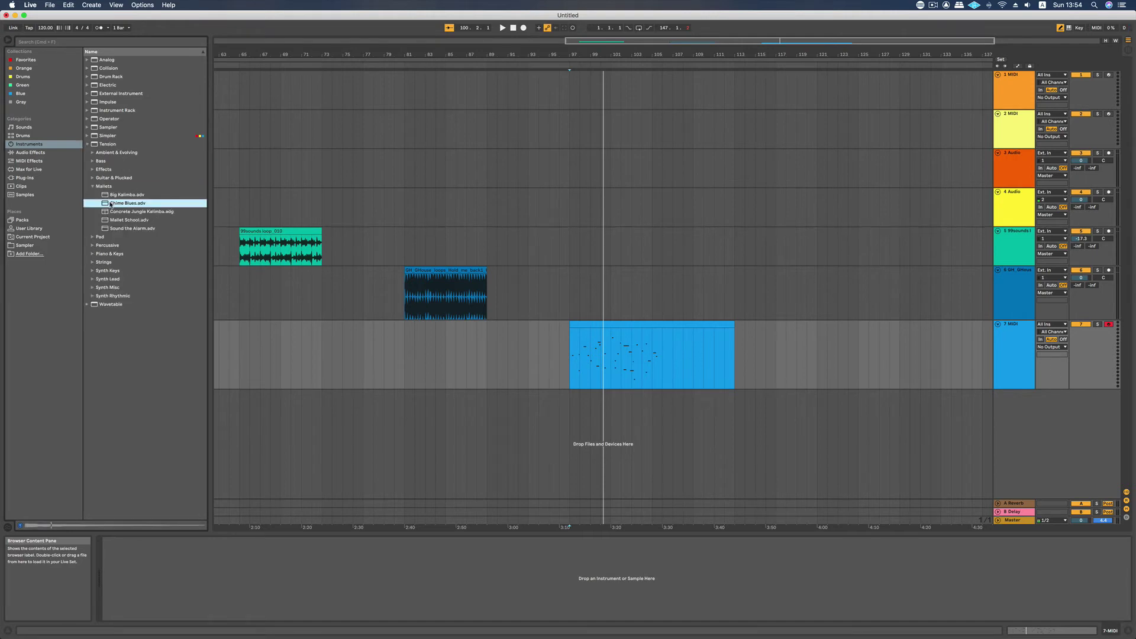
drag(110, 204, 742, 354)
Step: Place the insert marker at bar 97 and play the MIDI clip through Chime Blues
click(576, 370)
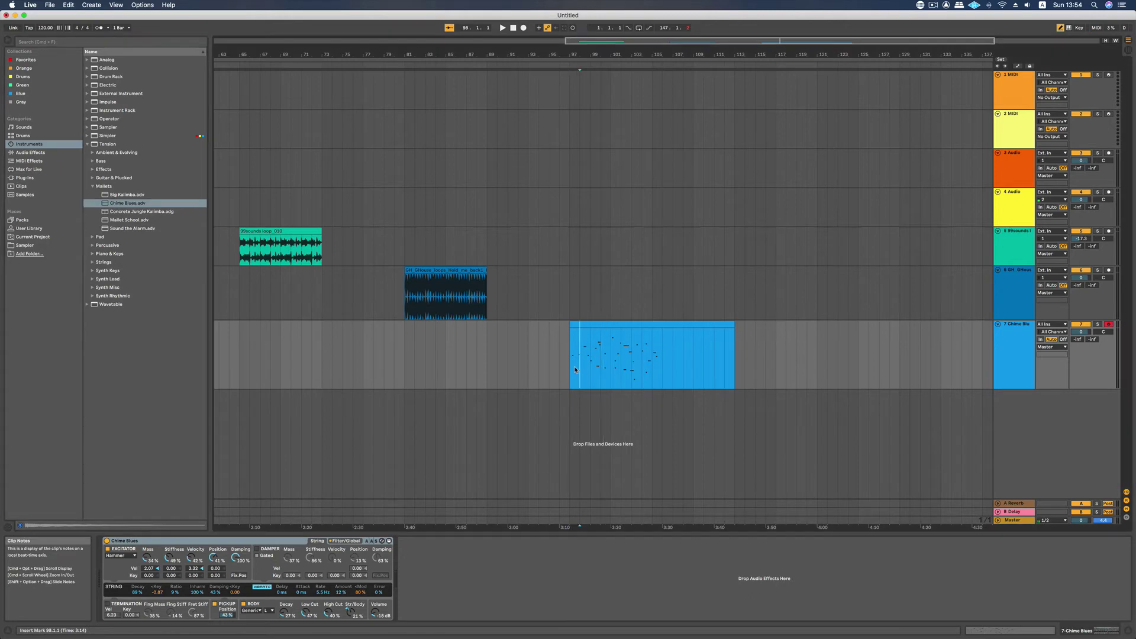
click(568, 367)
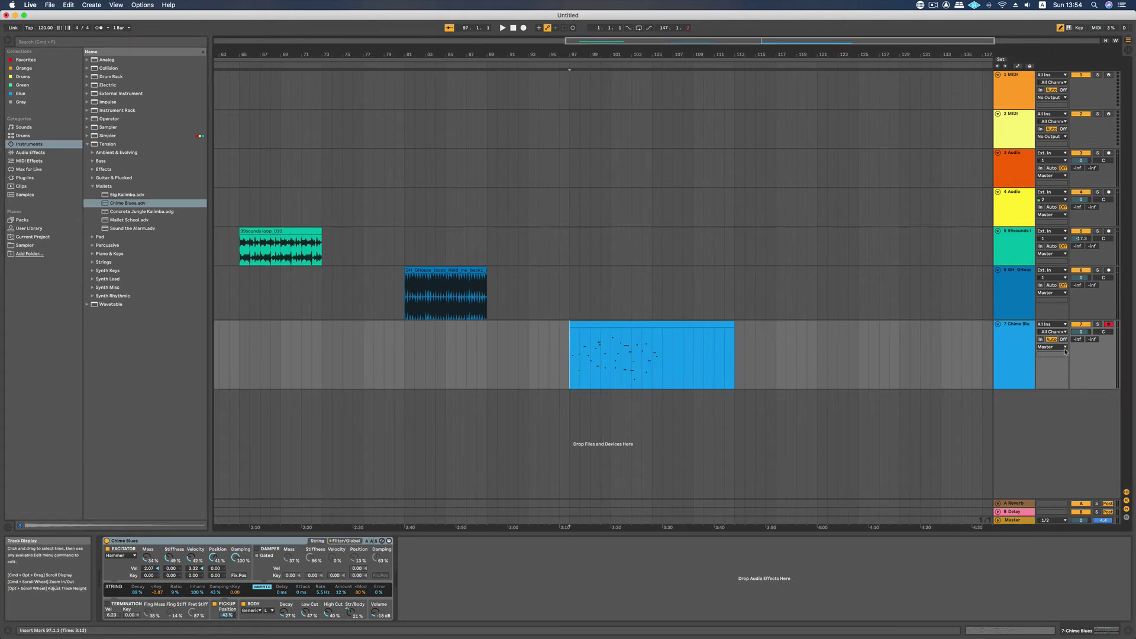
key(space)
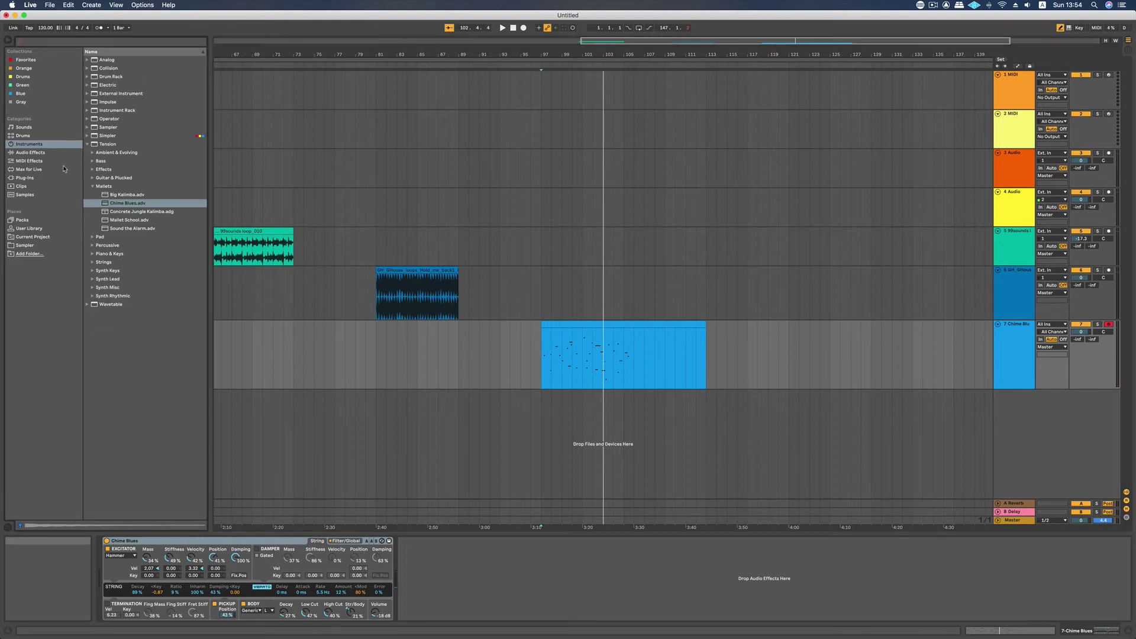
Step: List the audio effects, select the GHouse loop track and play its clip from bar 81
click(46, 154)
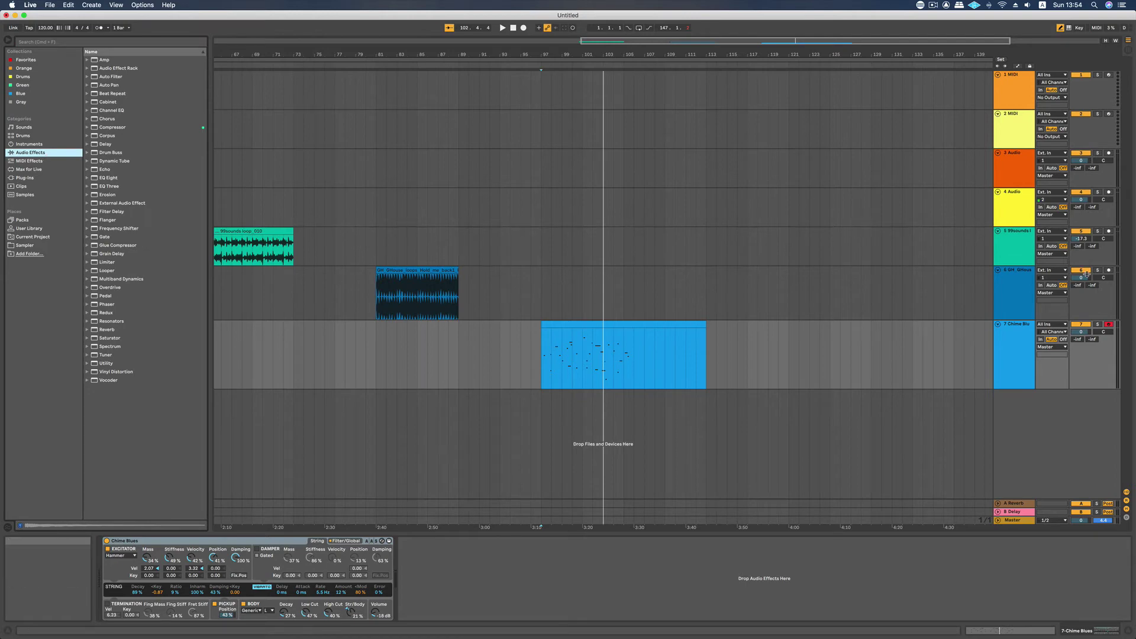
click(1004, 288)
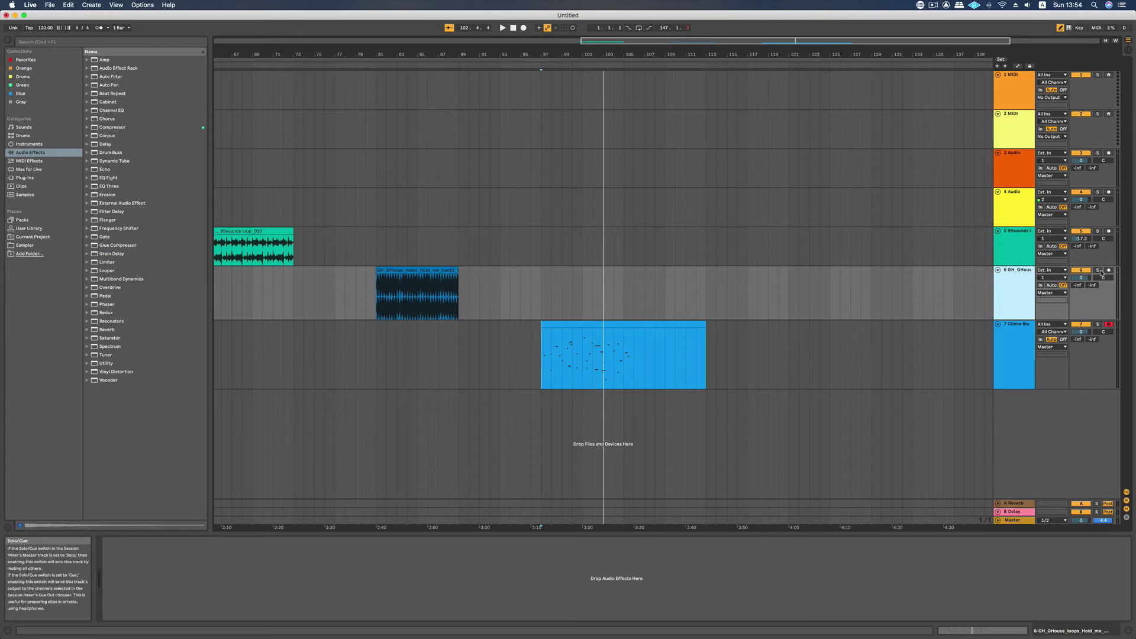
click(377, 308)
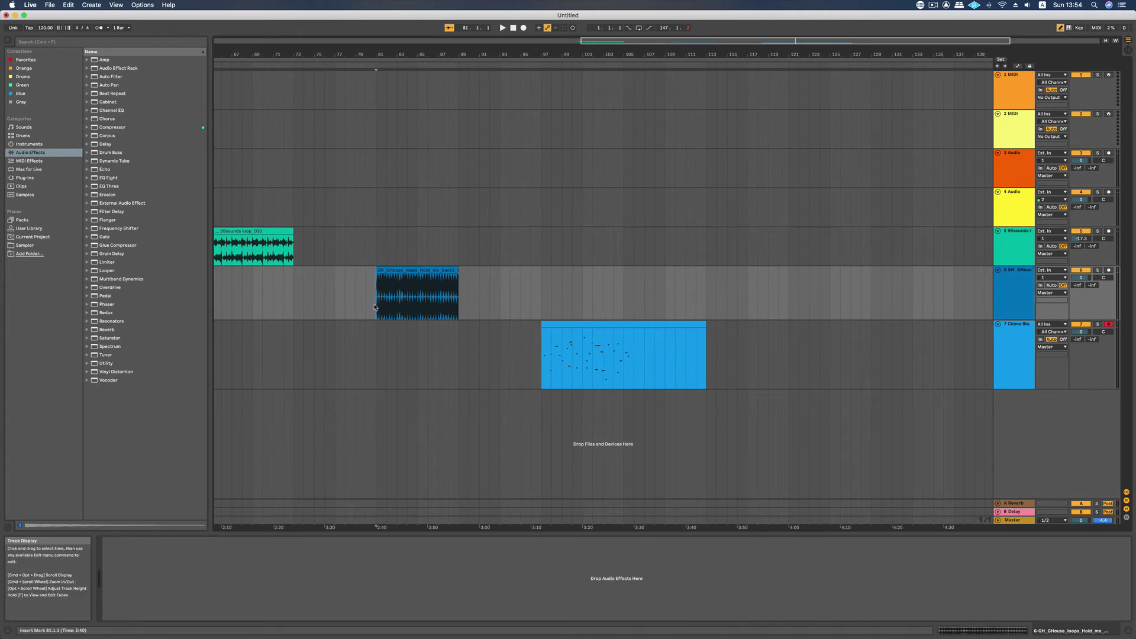
scroll(374, 307, left, 3)
scroll(374, 307, left, 2)
key(space)
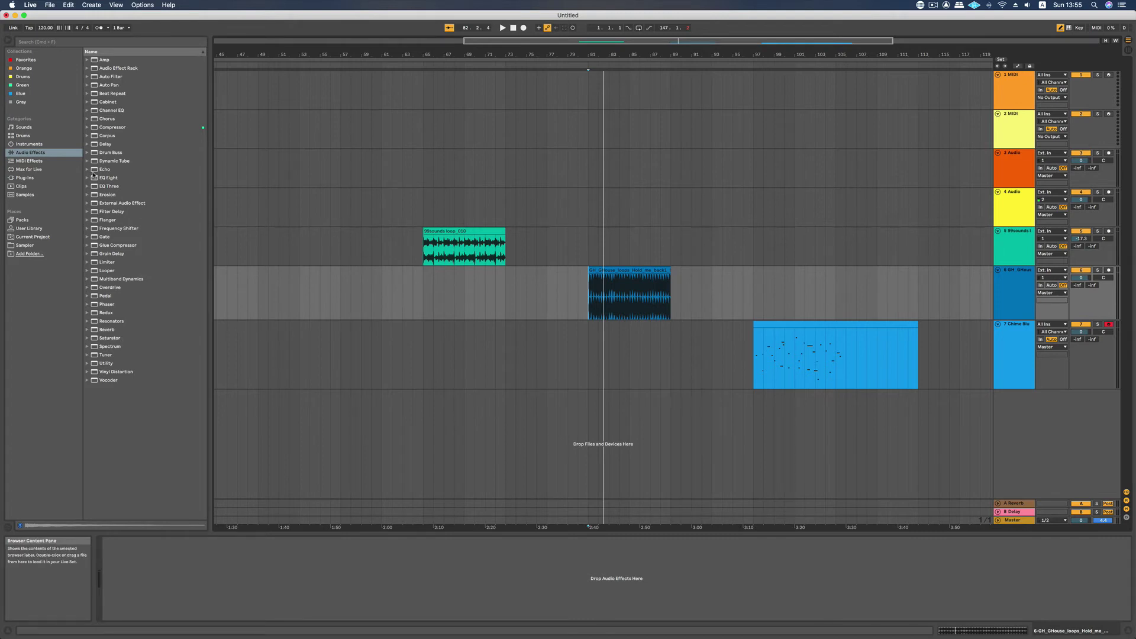
Step: Examine the Audio Units, VST and VST3 plug-in folders and the samples list in the browser
click(35, 178)
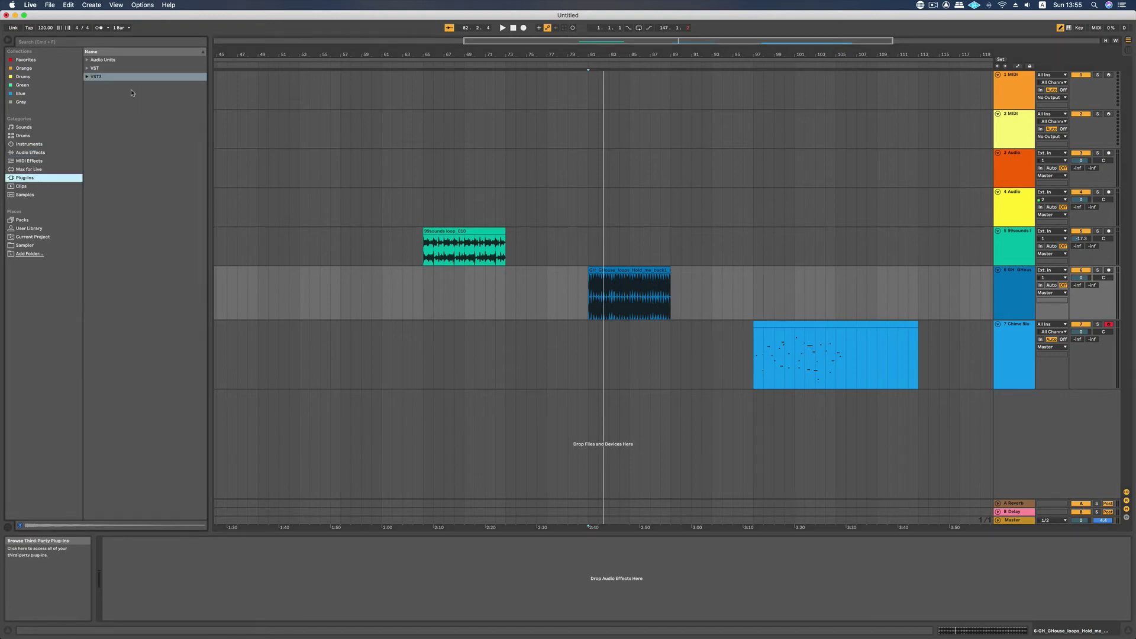
click(108, 61)
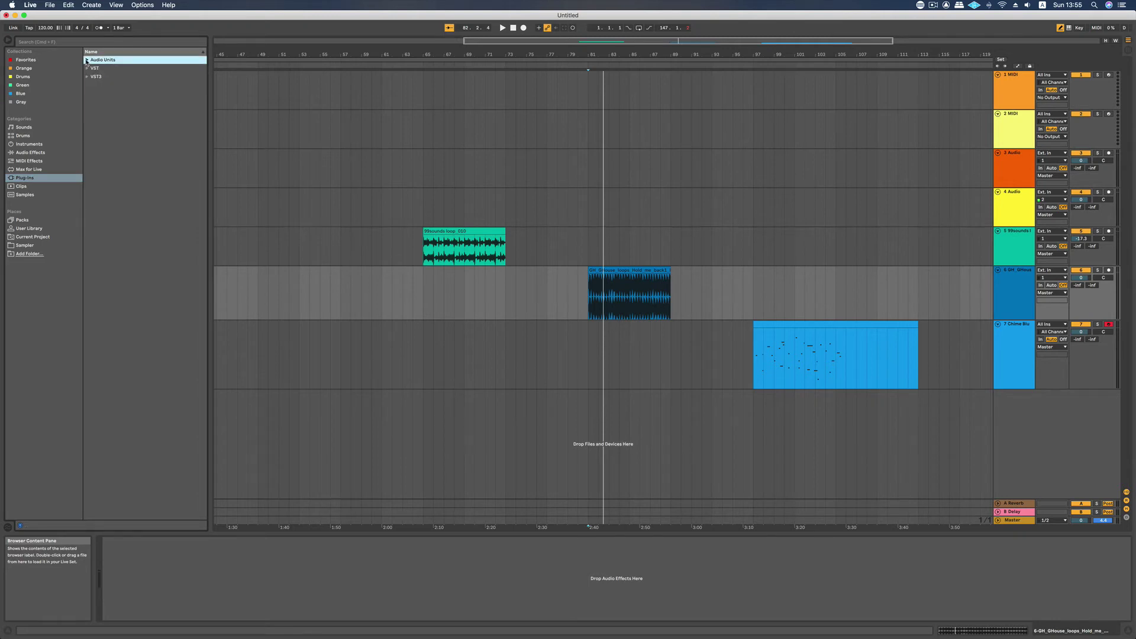
click(87, 60)
click(87, 221)
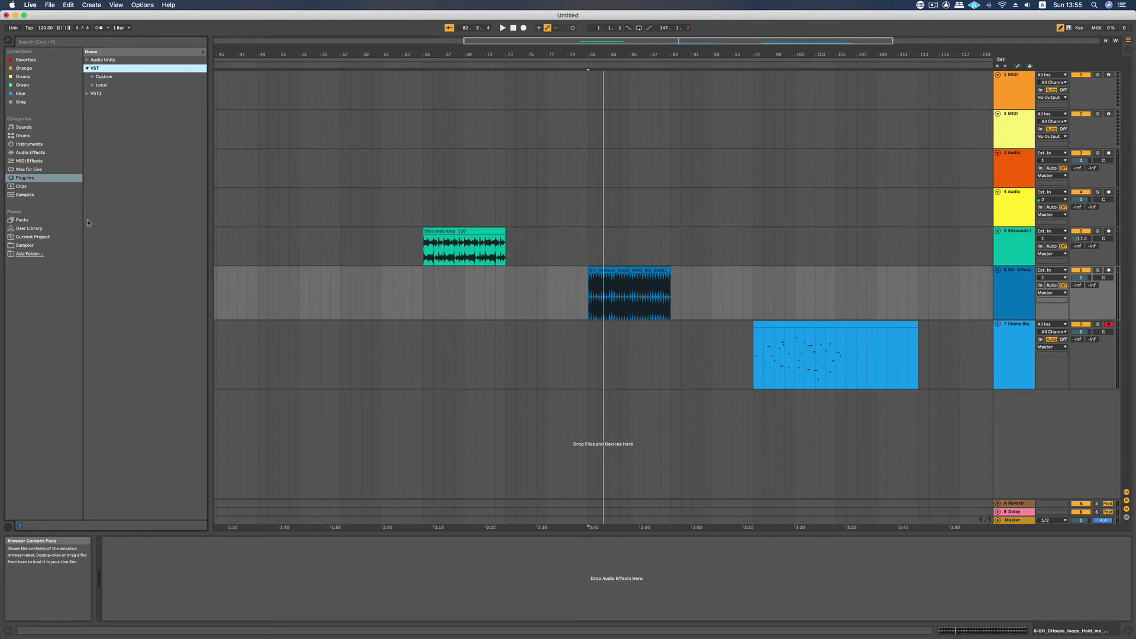
click(88, 94)
click(87, 77)
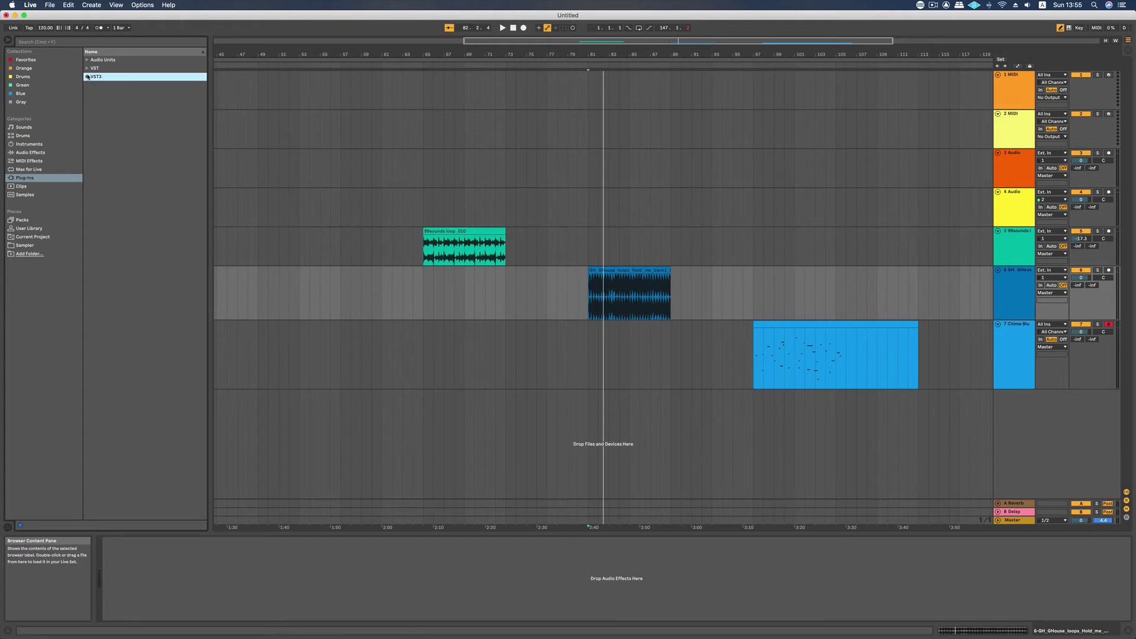
click(97, 61)
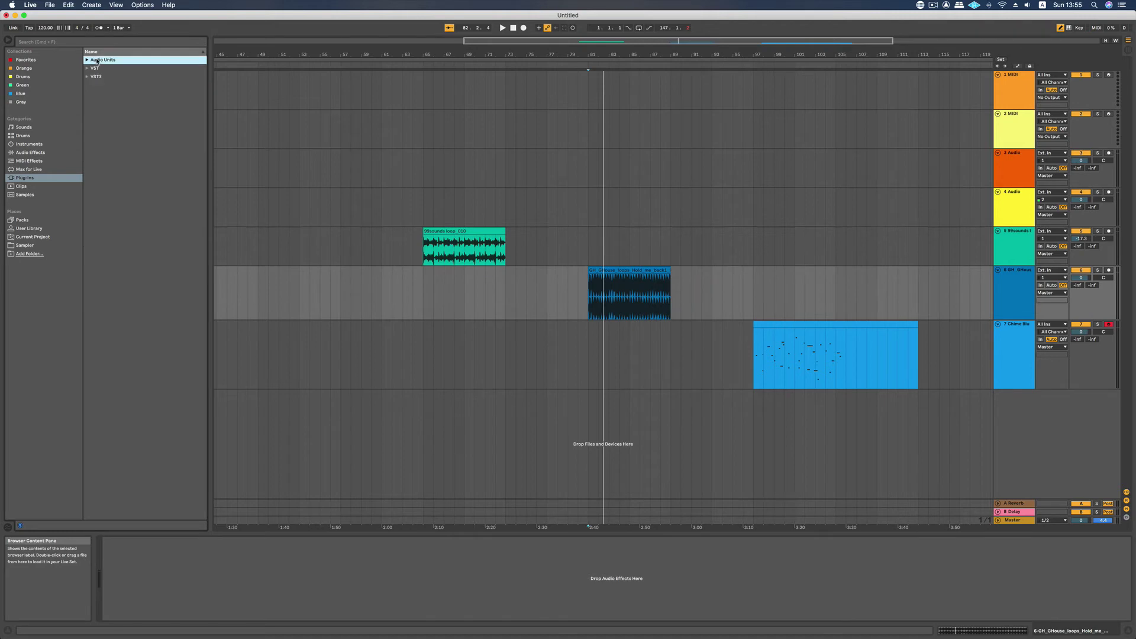
click(24, 195)
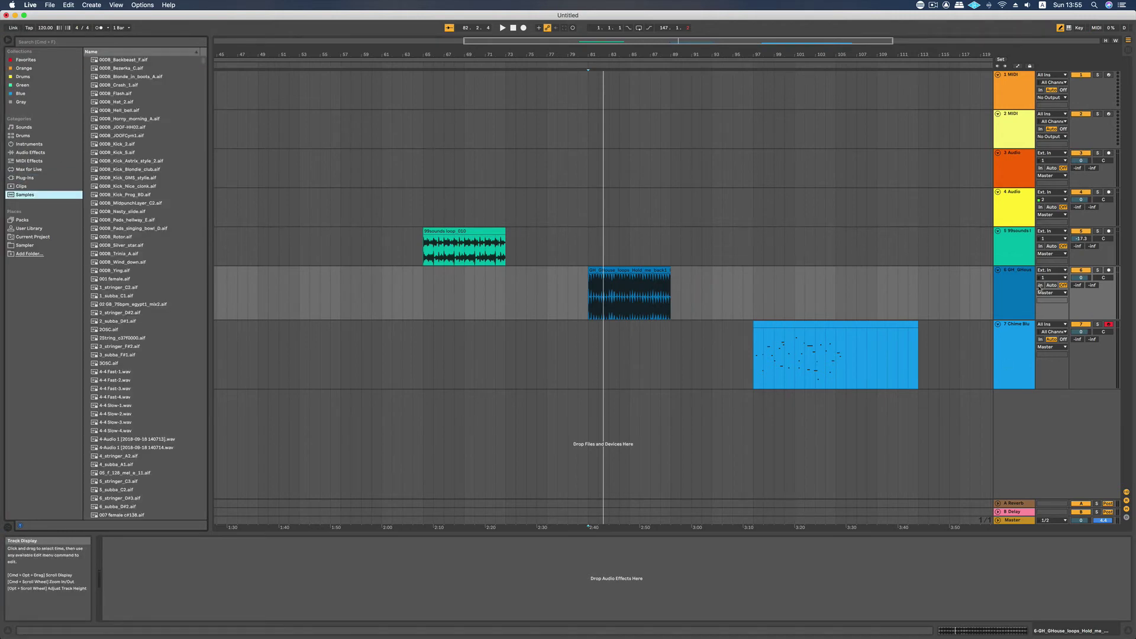
Step: Solo the GHouse loop track and play its clip from bar 81
key(Escape)
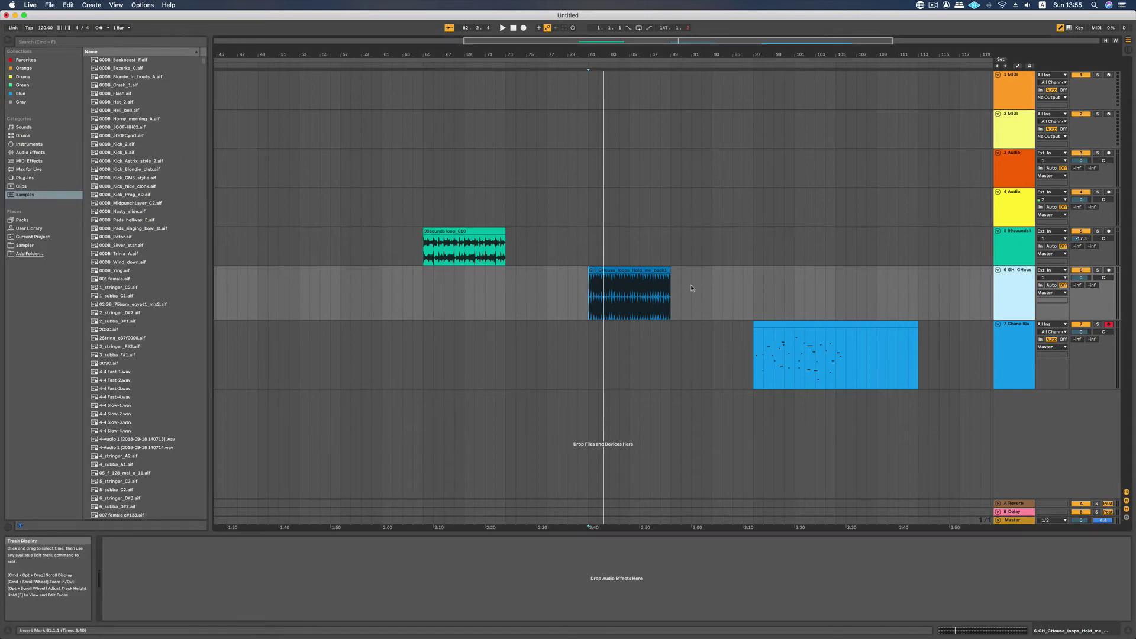
click(1097, 270)
click(1097, 270)
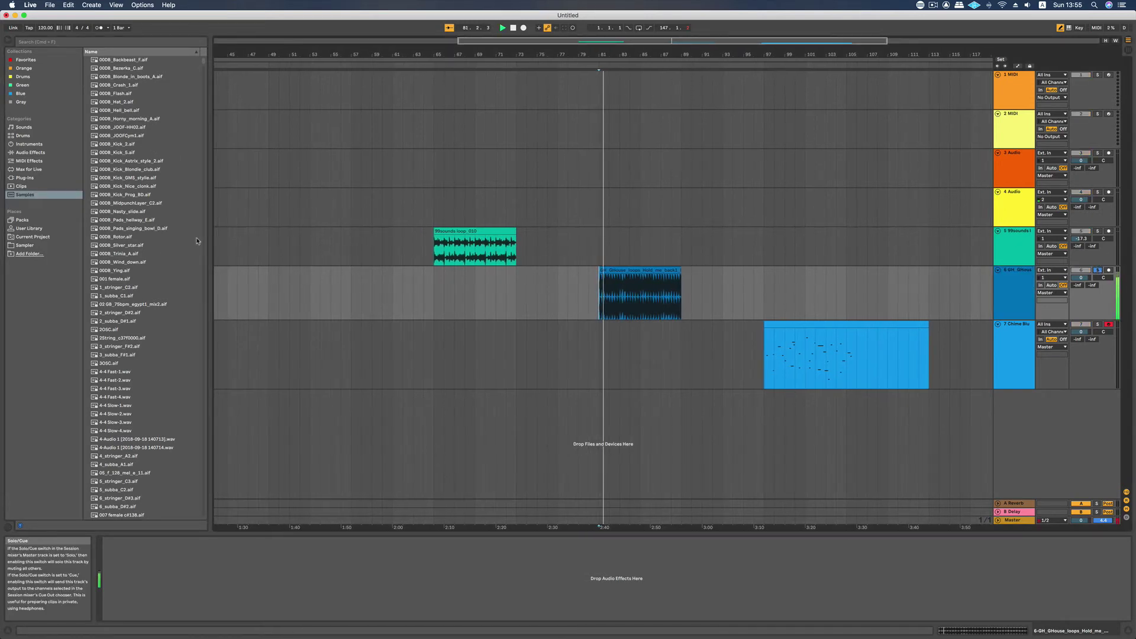
Step: Search all browser results for "eq" and add EQ Eight to the GHouse loop track
click(170, 44)
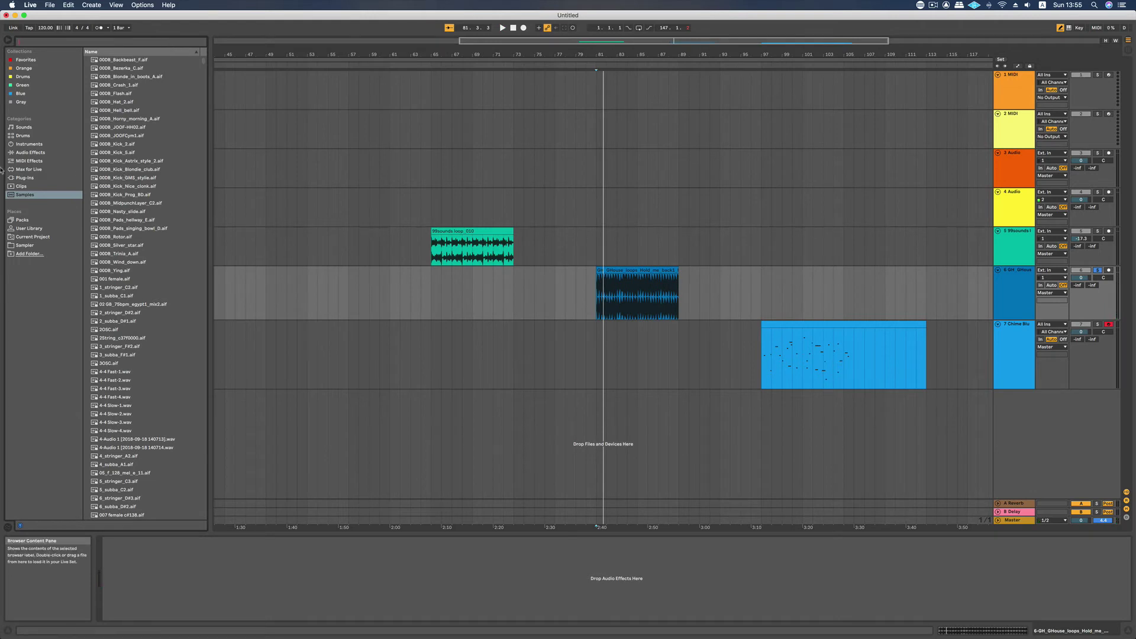
click(29, 152)
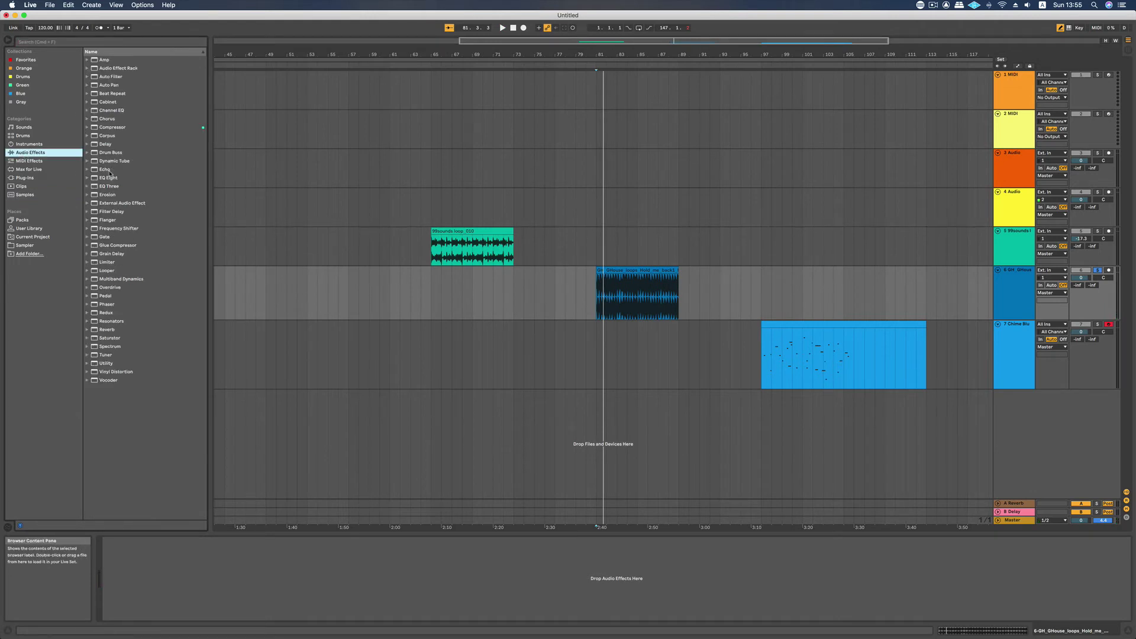
click(24, 195)
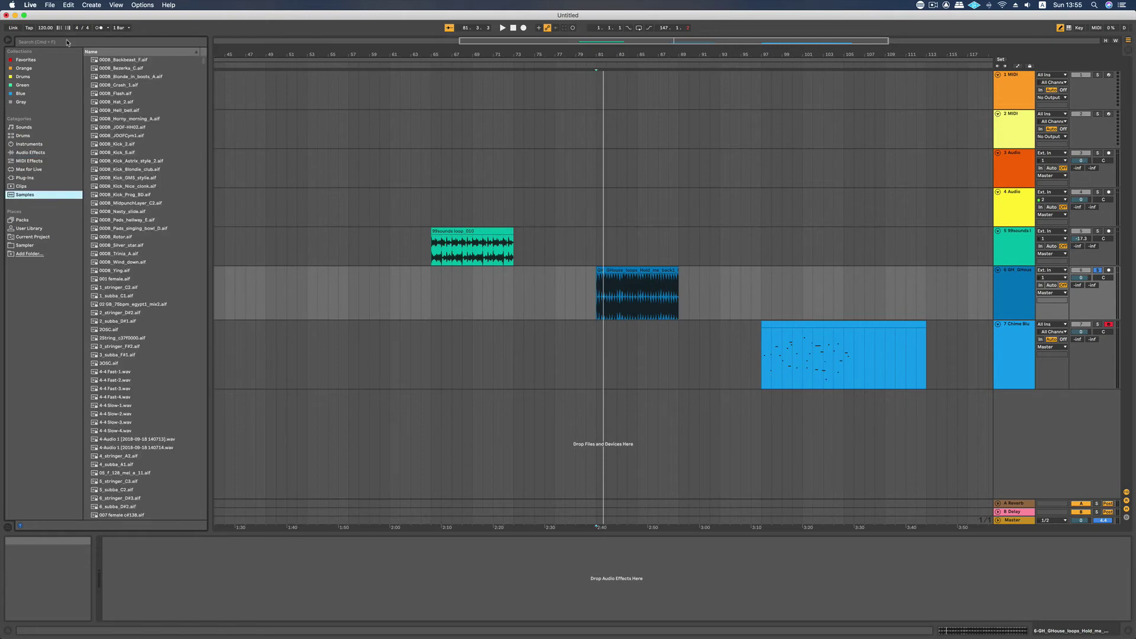
click(67, 42)
text(eq)
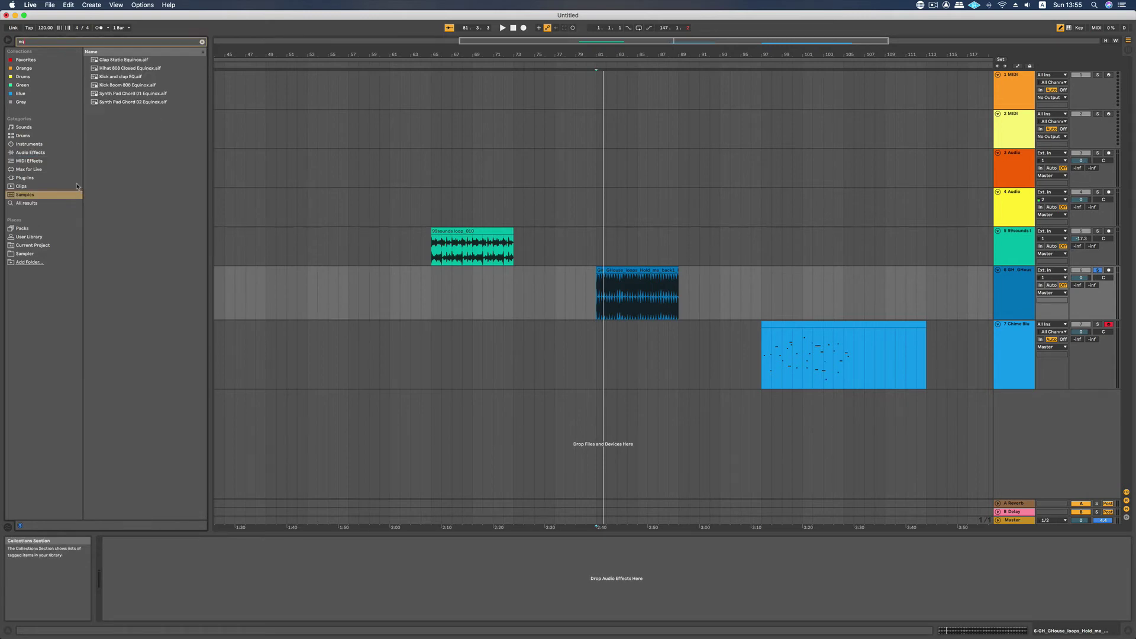
click(45, 204)
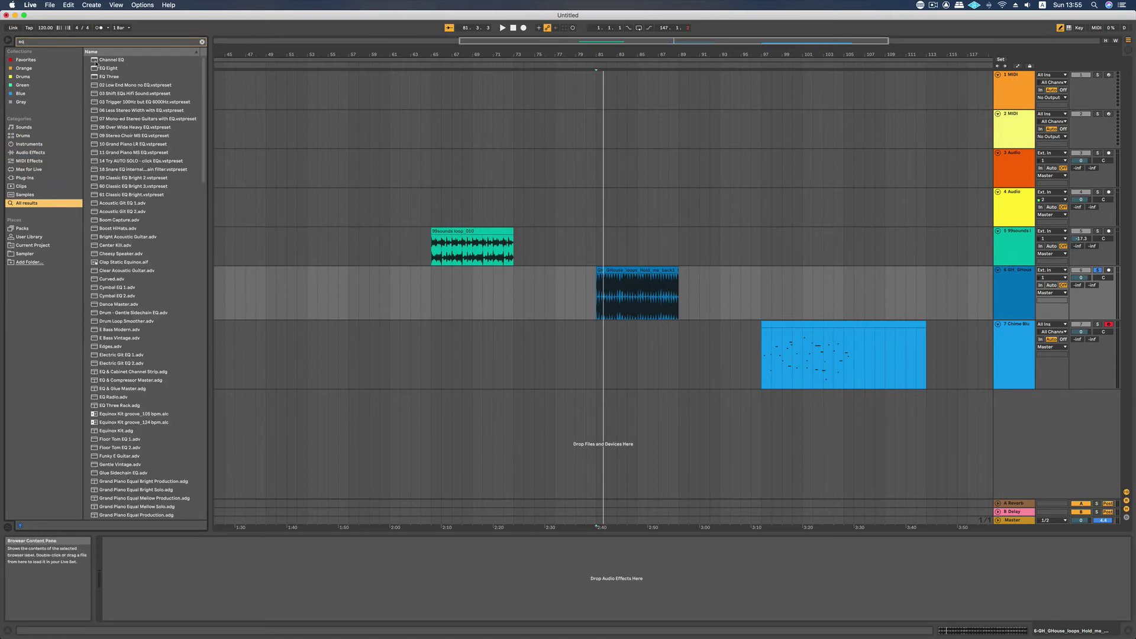
click(114, 69)
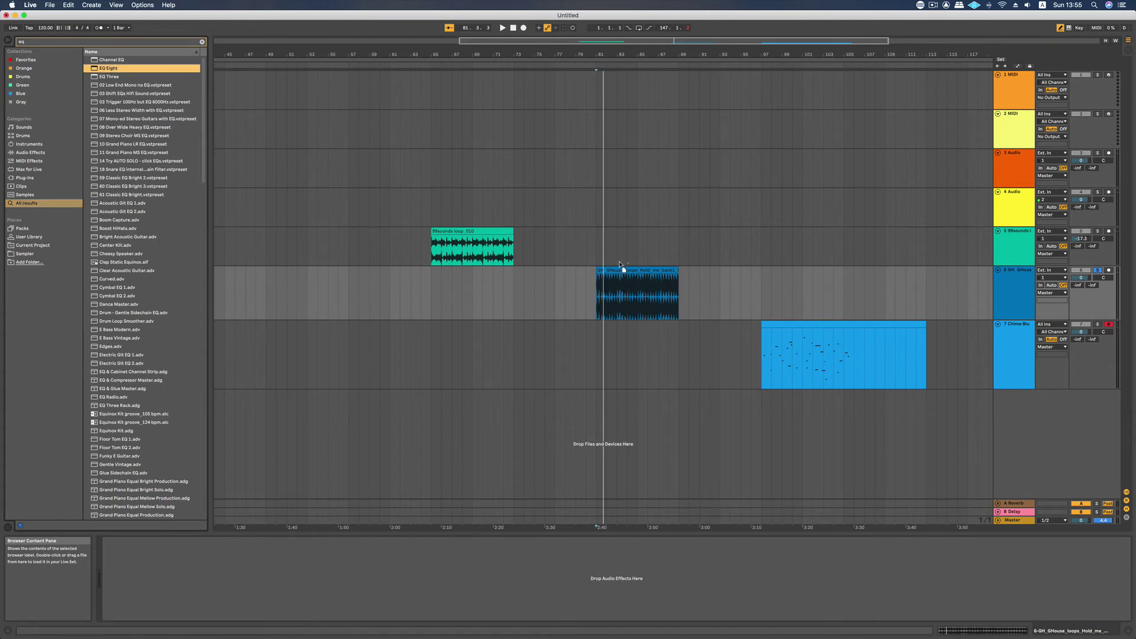
drag(118, 77, 666, 297)
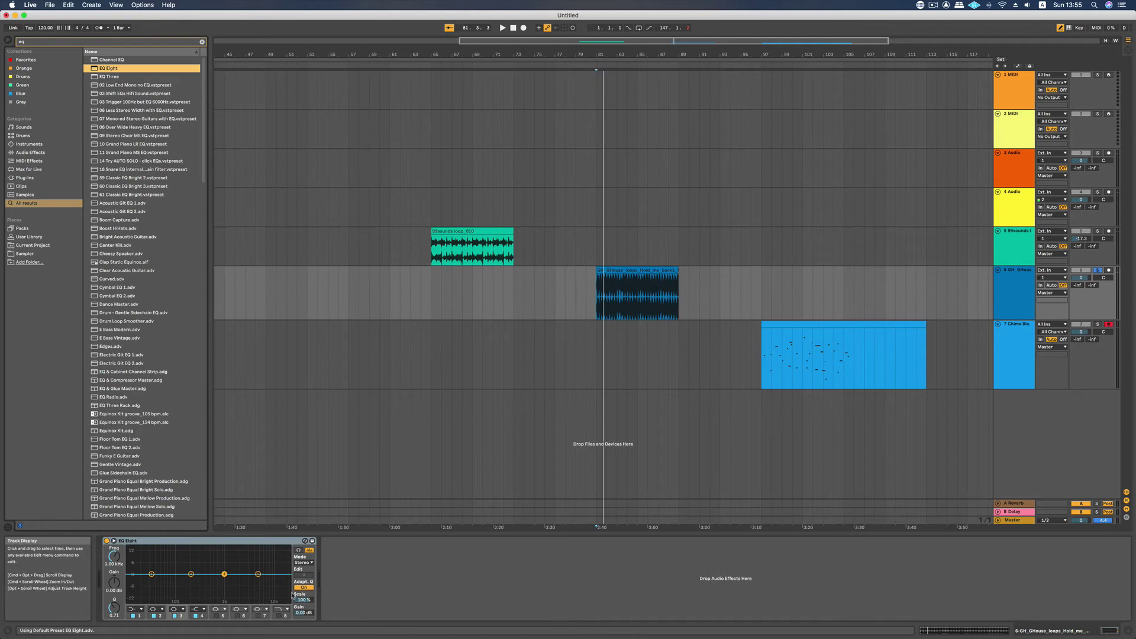
Step: Set EQ Eight's band 1 to the steep low-cut filter and, during playback, raise its frequency to about 612 Hz
click(140, 609)
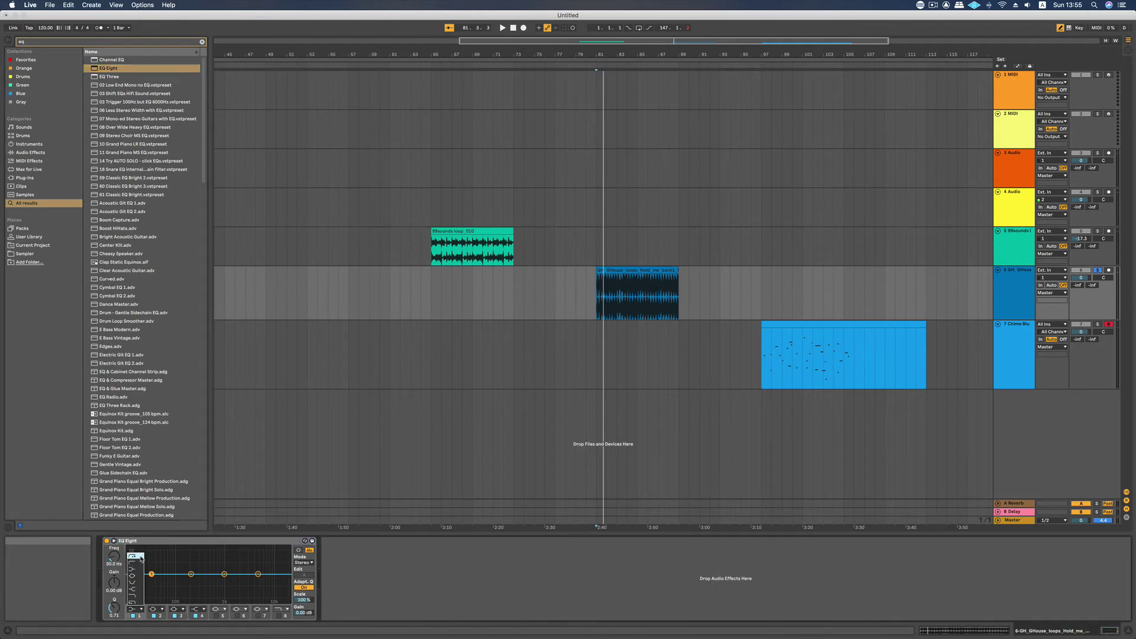
click(136, 556)
key(space)
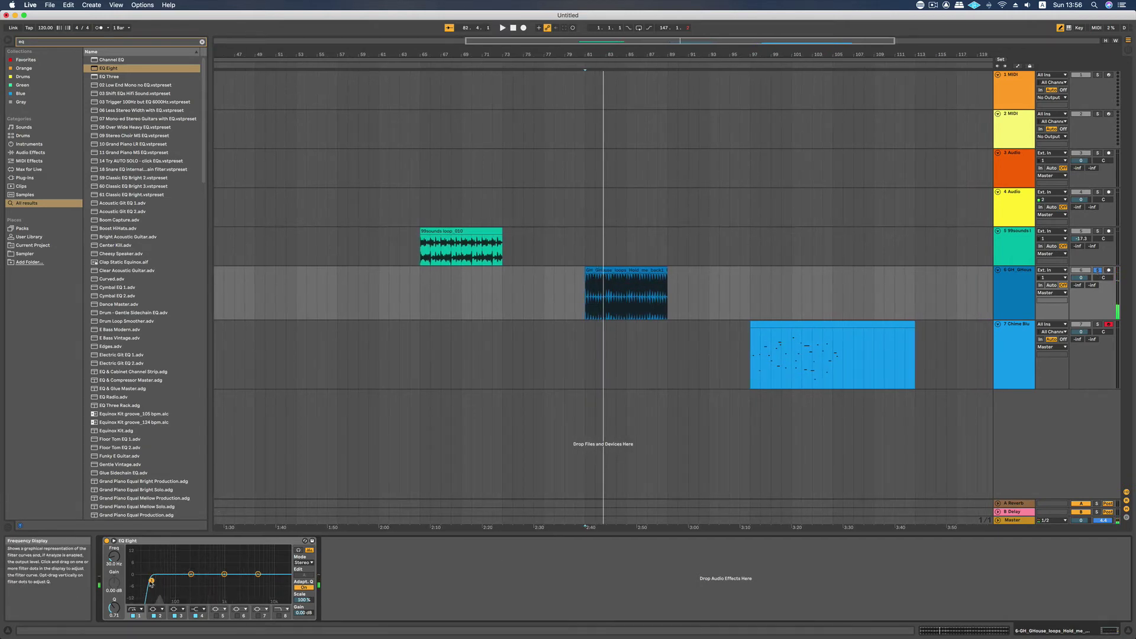
drag(152, 581, 216, 583)
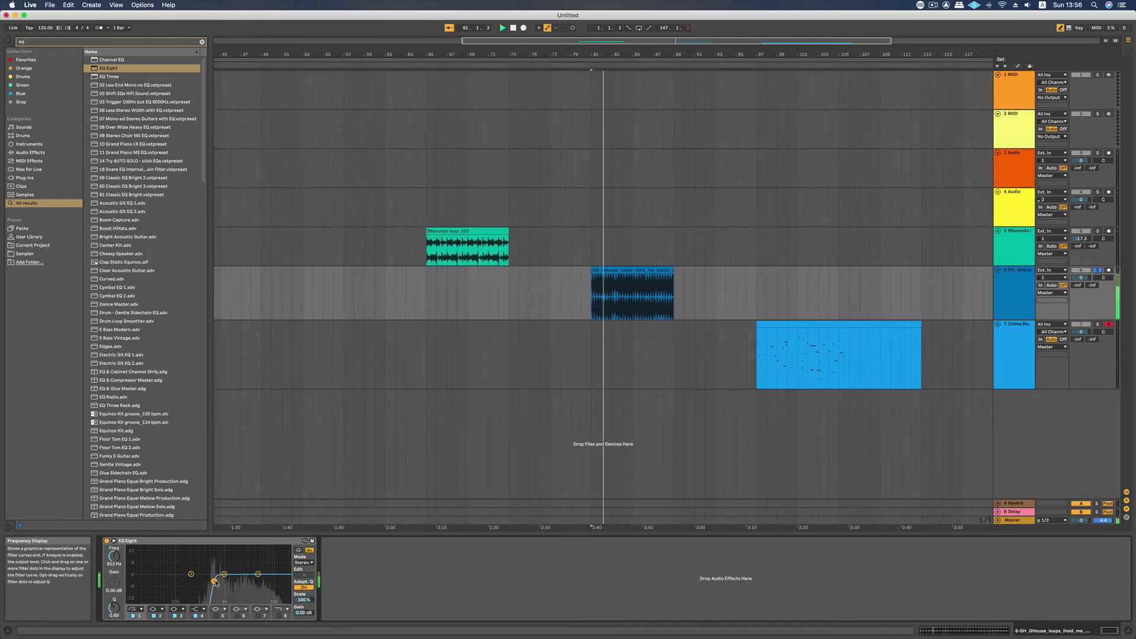
key(space)
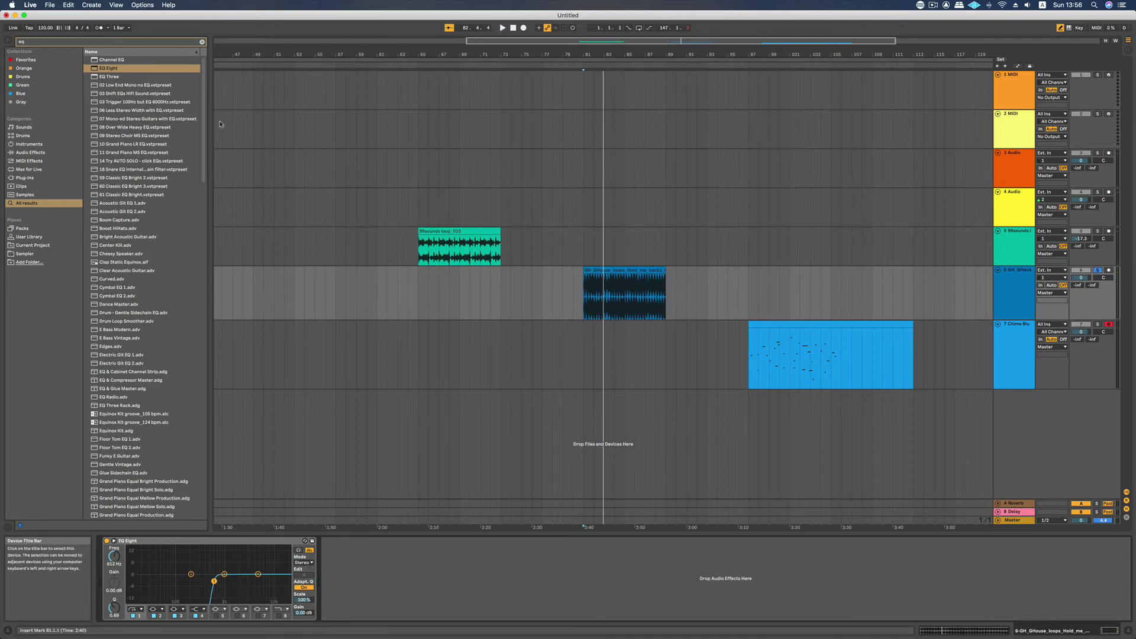
Step: Search all browser results for "delay" and add the Delay effect after EQ Eight on the GHouse loop track
click(202, 42)
text(delay)
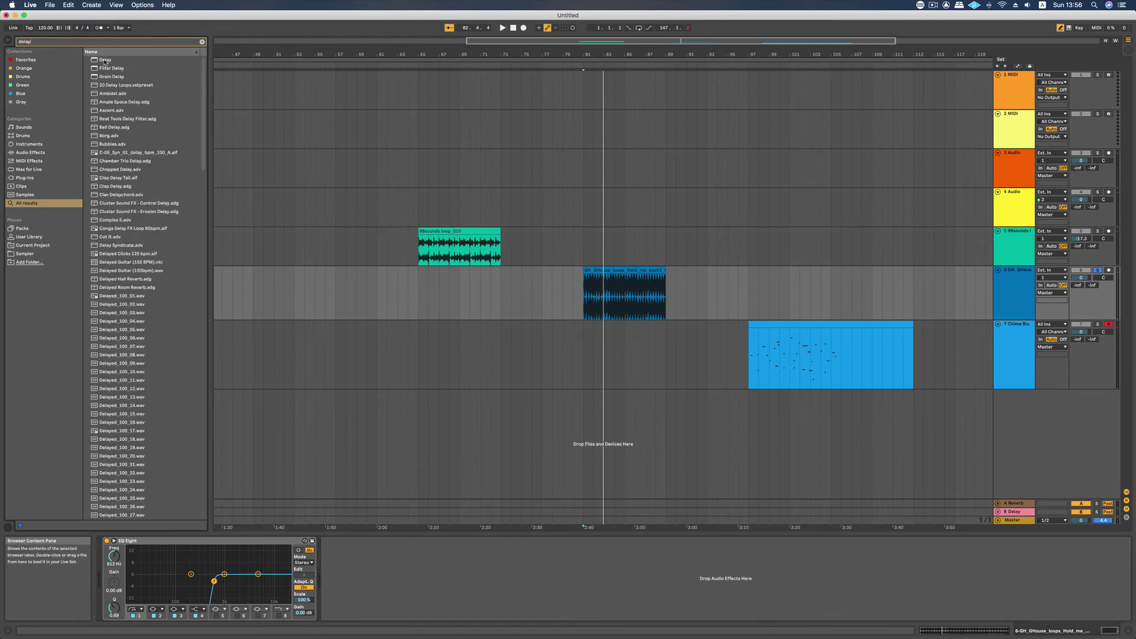
drag(105, 62, 627, 285)
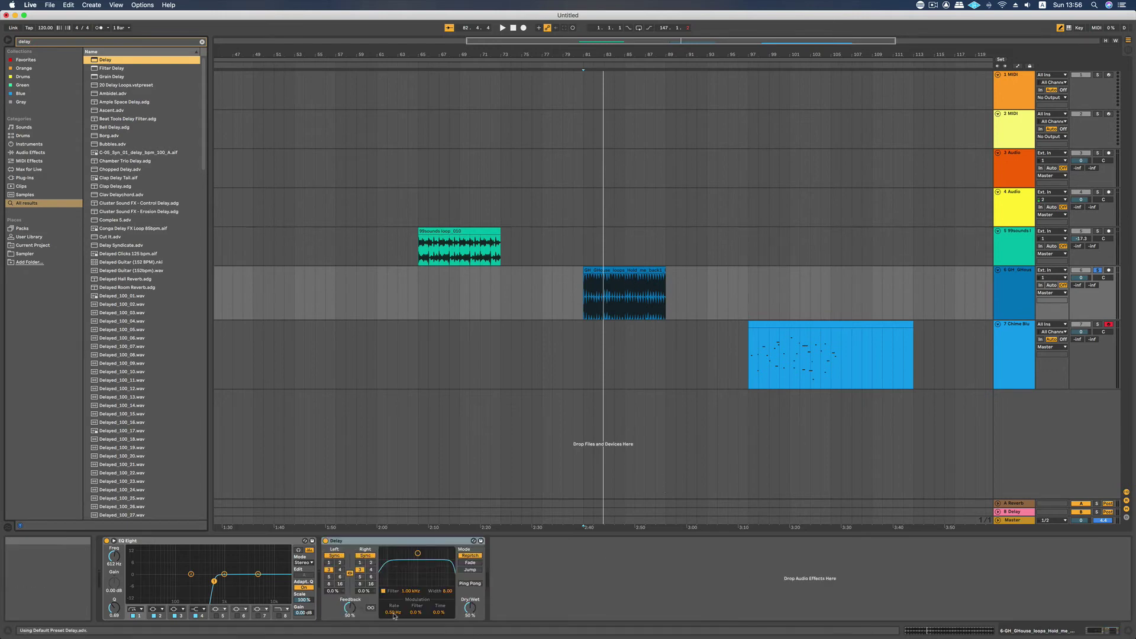
Step: While the GHouse loop plays, reduce Delay's feedback and dry/wet amounts and lower EQ Eight's band 1 frequency to about 131 Hz
key(space)
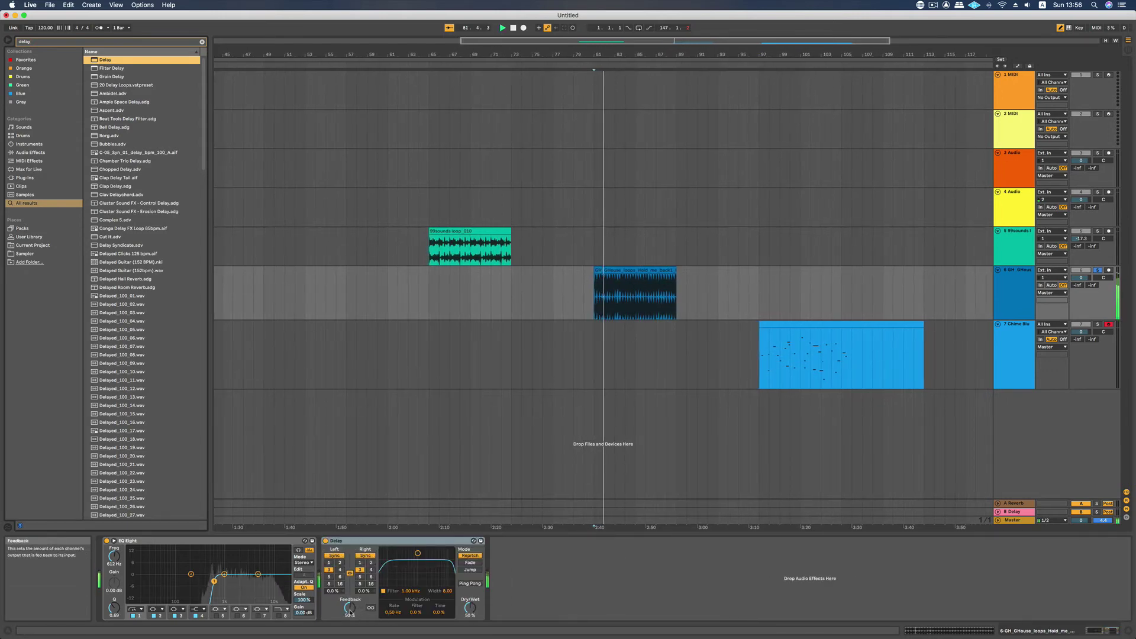
drag(350, 612, 350, 628)
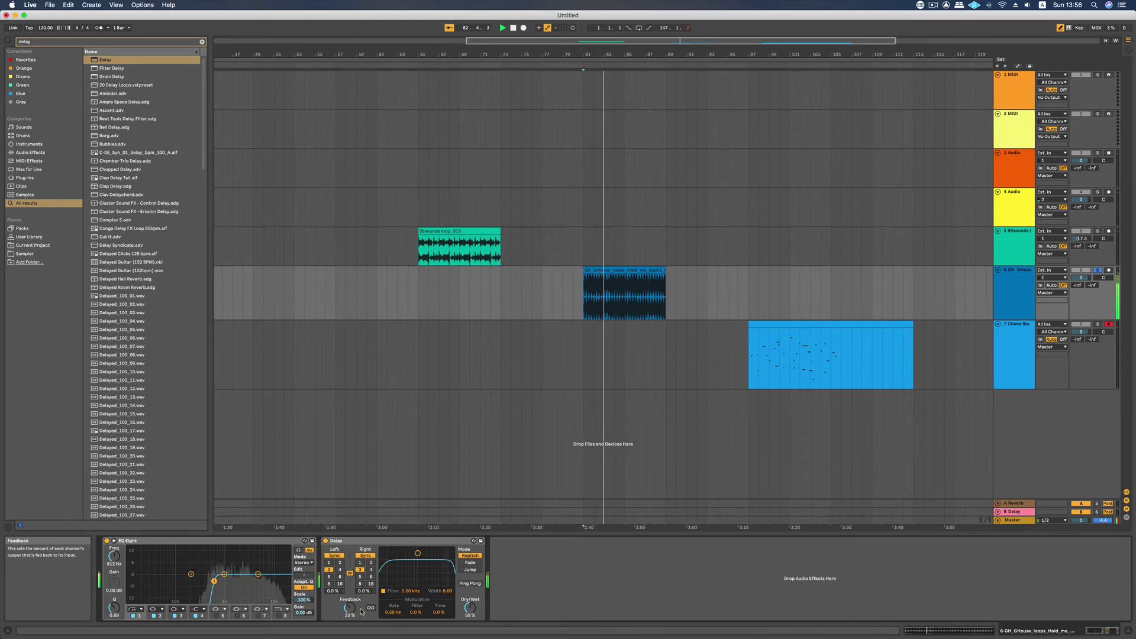
drag(470, 608, 474, 611)
drag(214, 581, 182, 590)
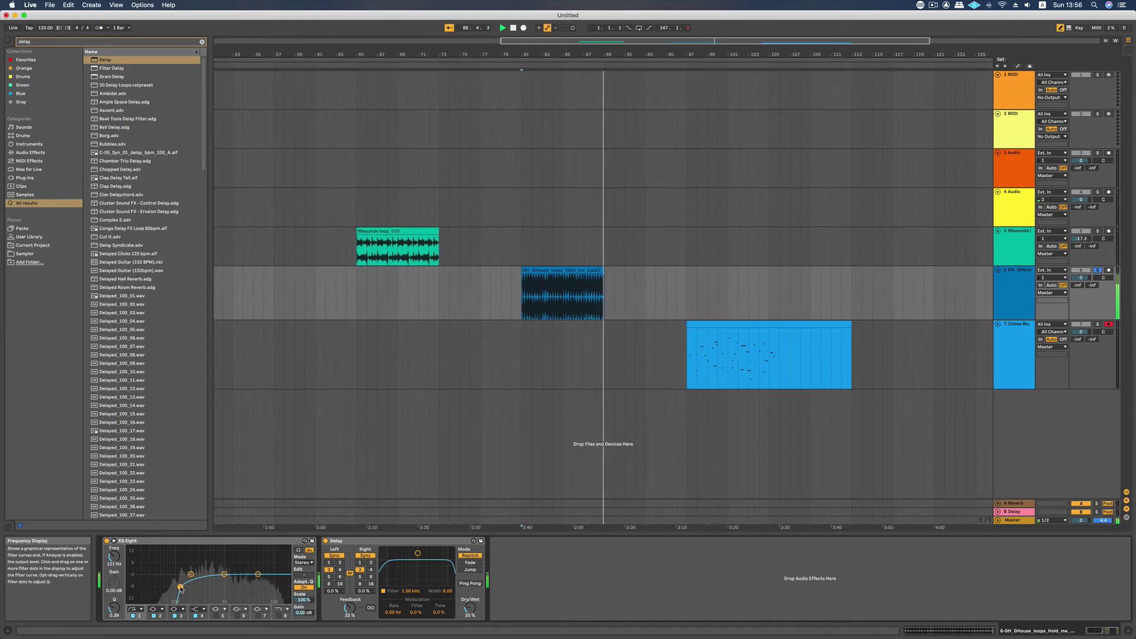
Step: Examine the devices on the A Reverb and B Delay return tracks
click(1017, 503)
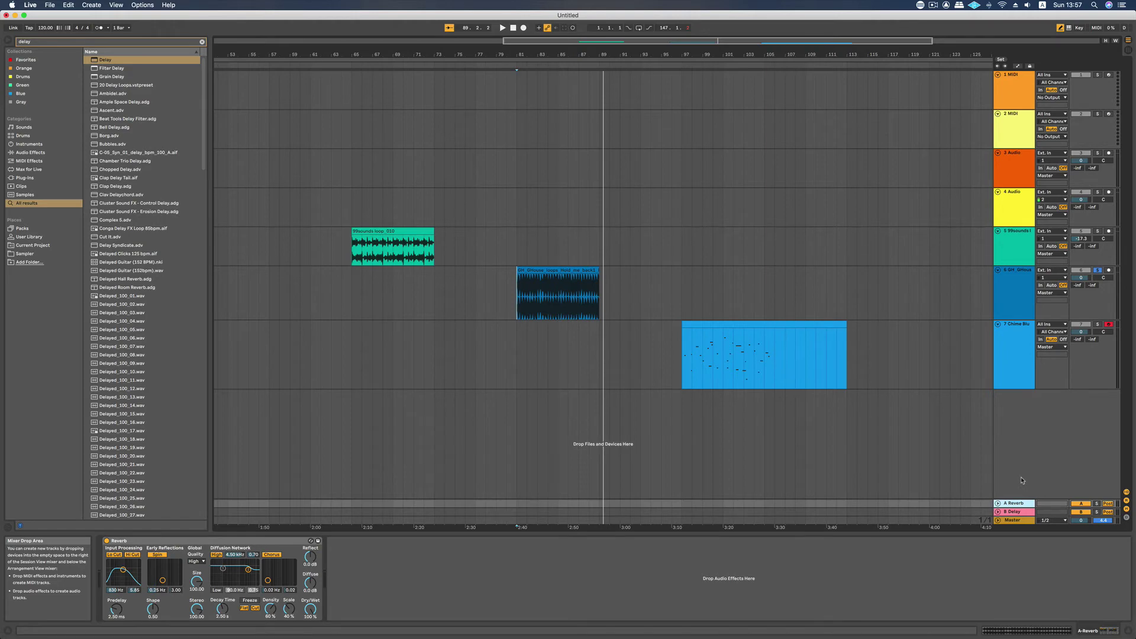
click(1019, 512)
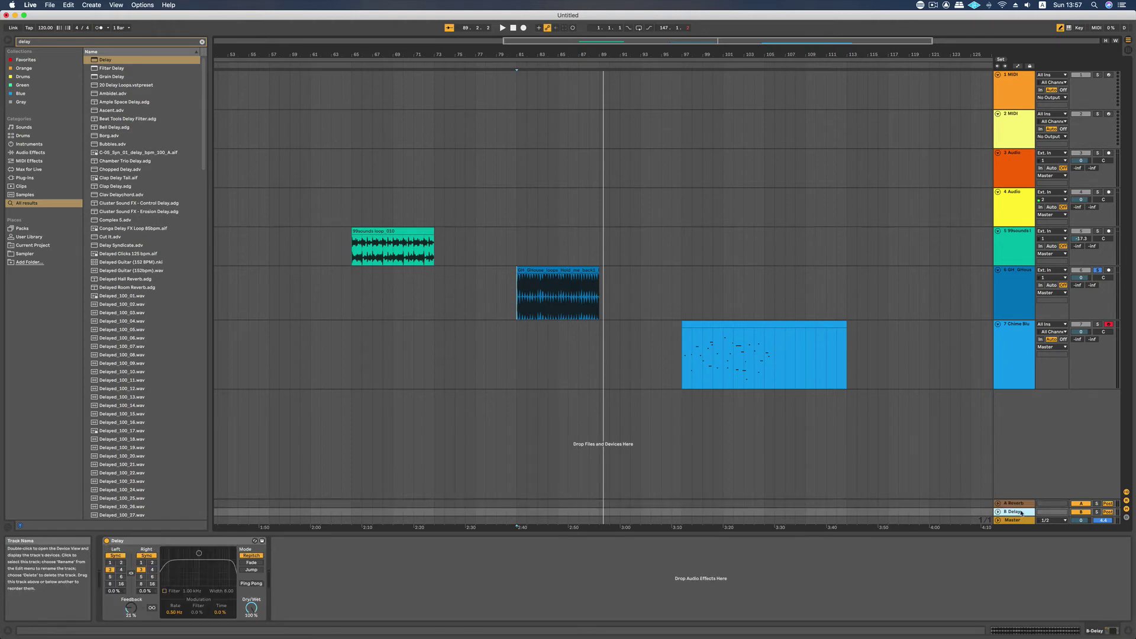
click(1017, 503)
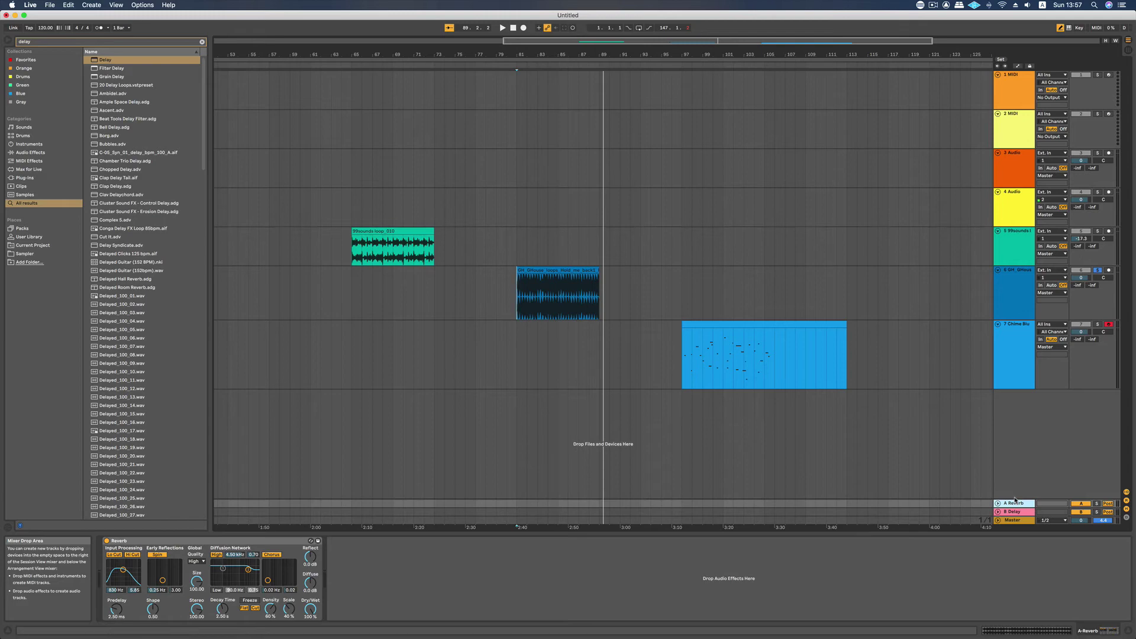
click(1017, 512)
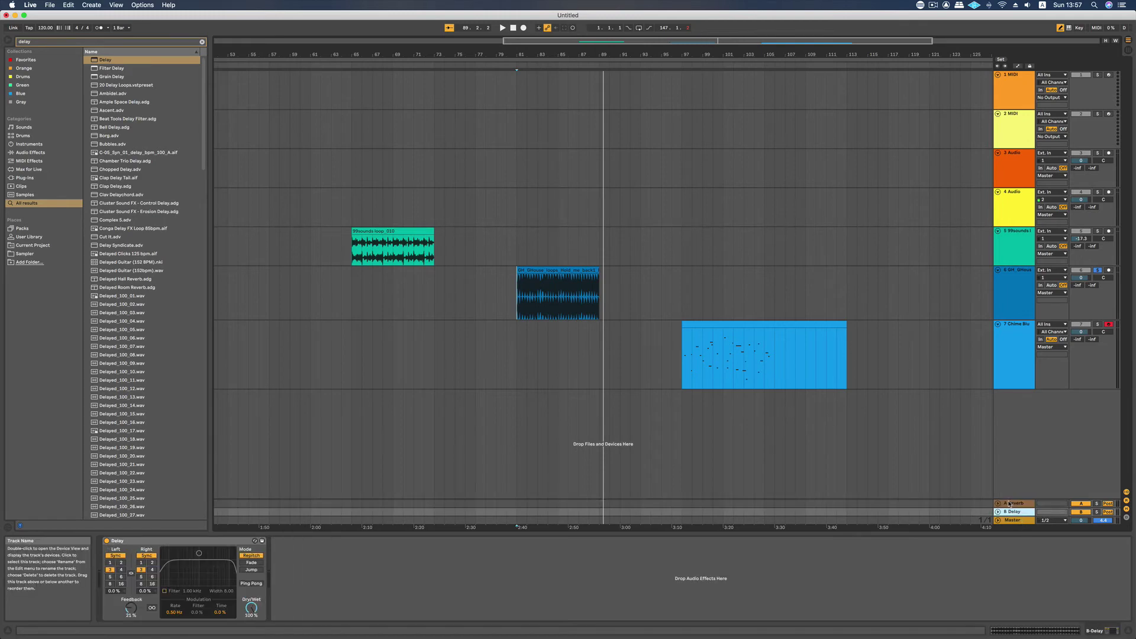
click(1010, 504)
click(1017, 511)
click(1017, 505)
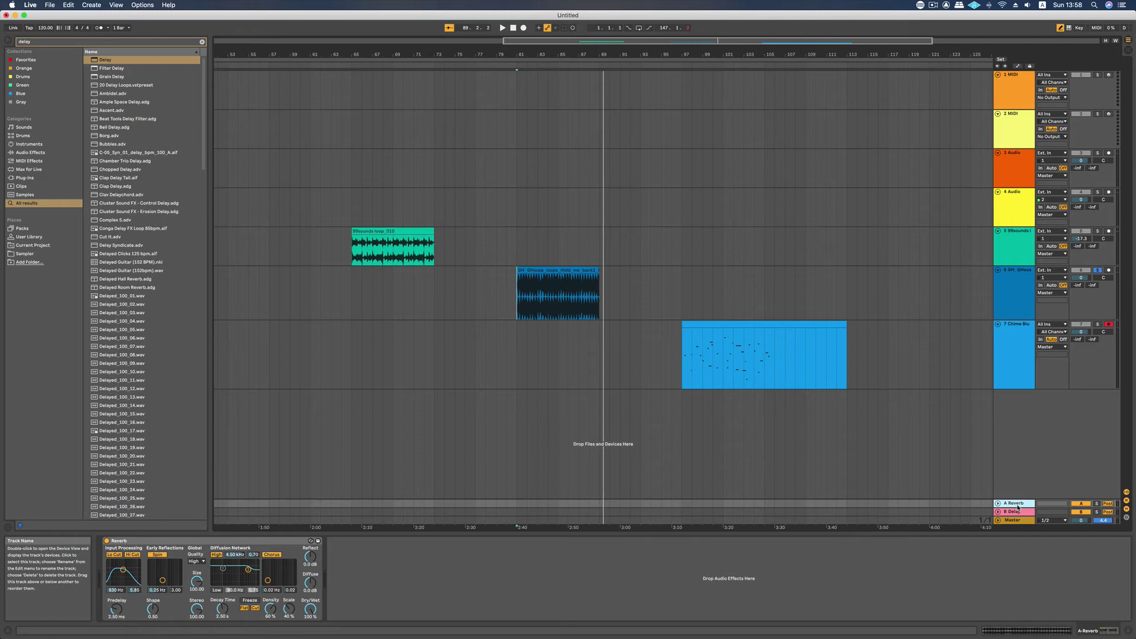
Step: Insert three additional return tracks after A Reverb and B Delay
right_click(1028, 472)
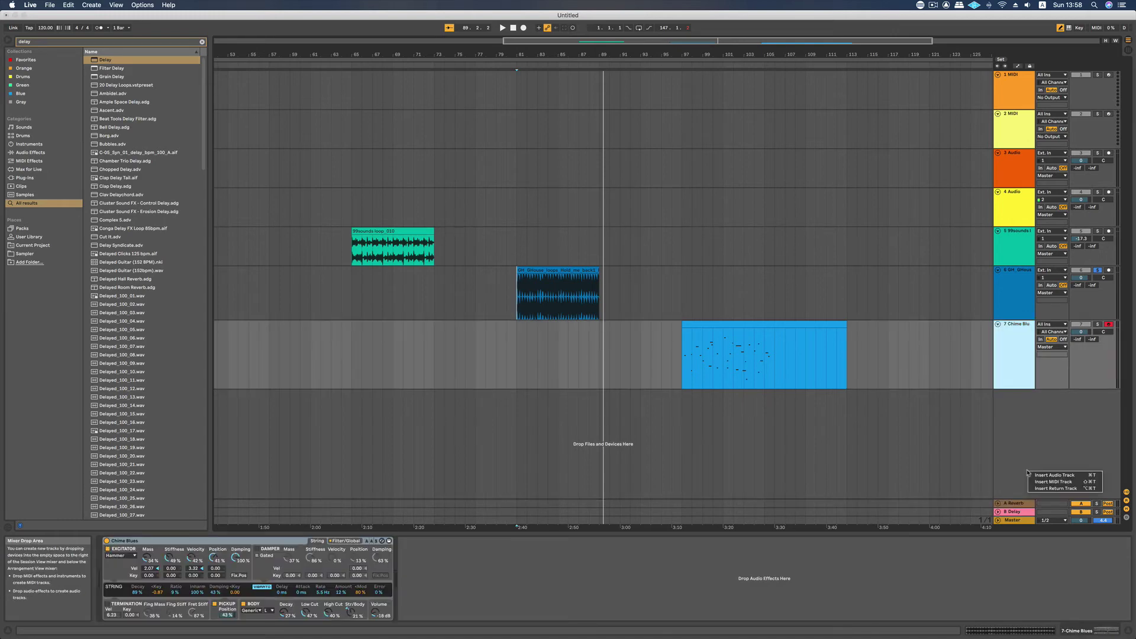
click(1092, 489)
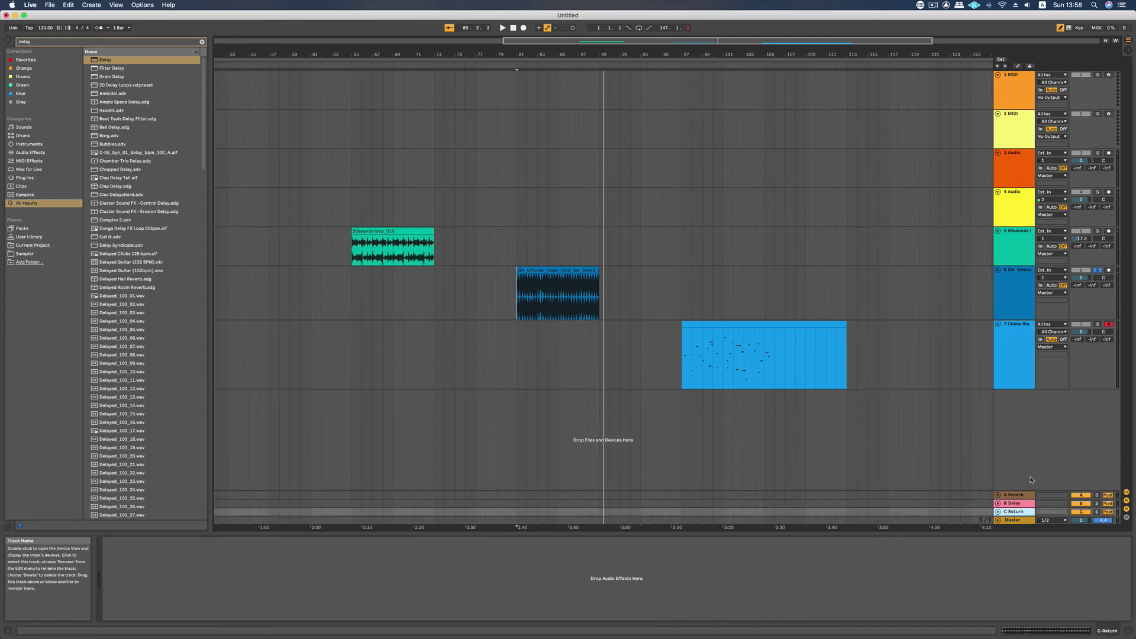
right_click(1031, 466)
click(1048, 486)
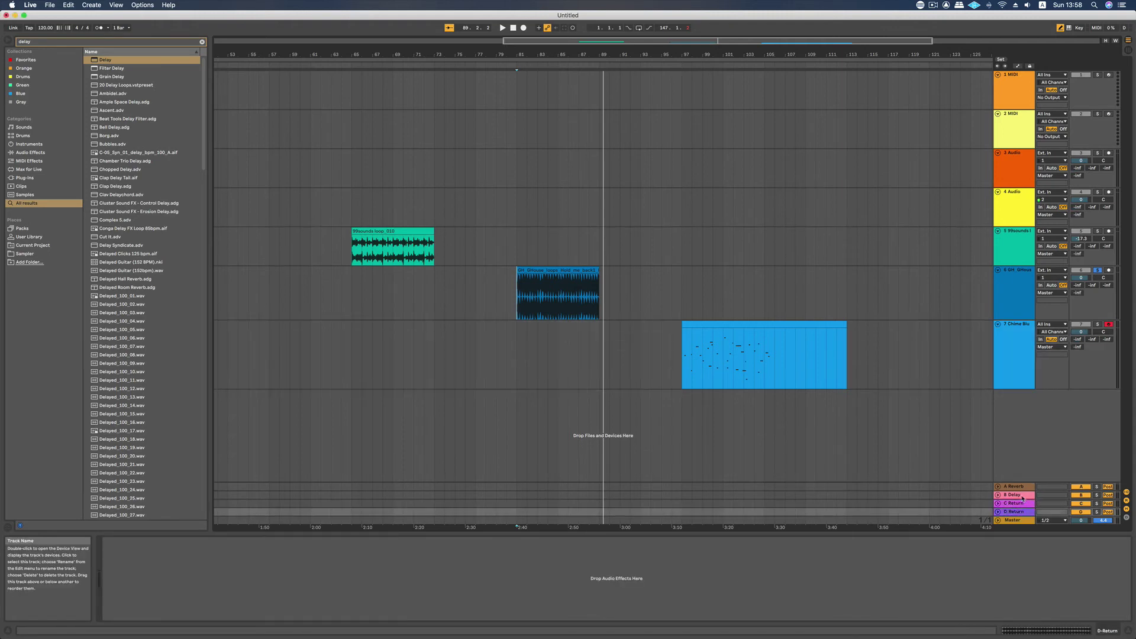
right_click(1031, 464)
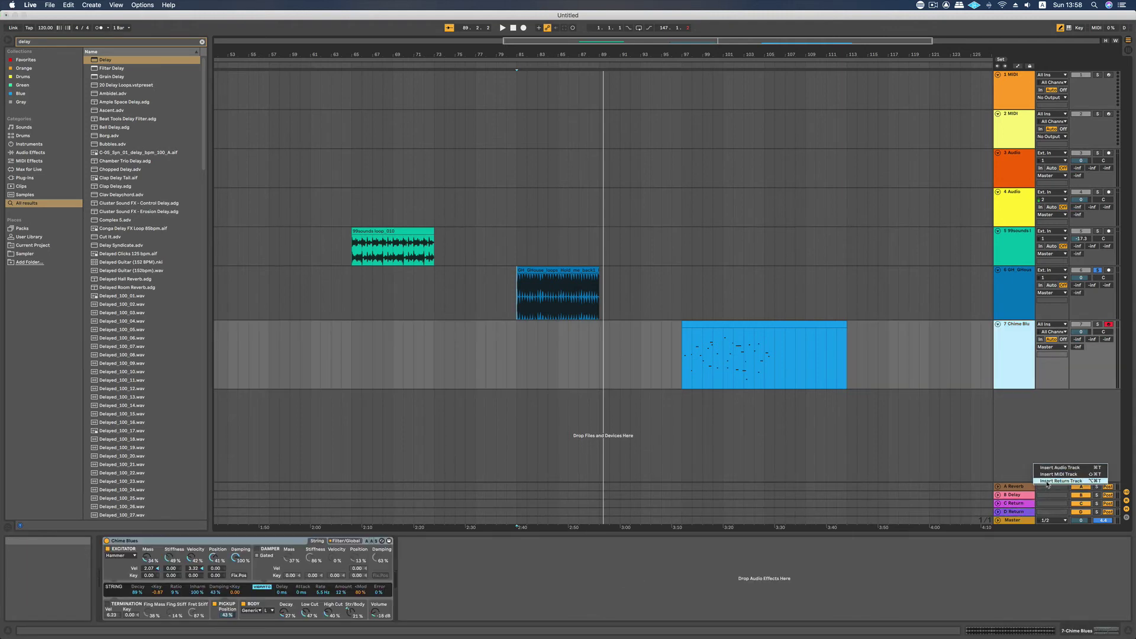
click(1049, 485)
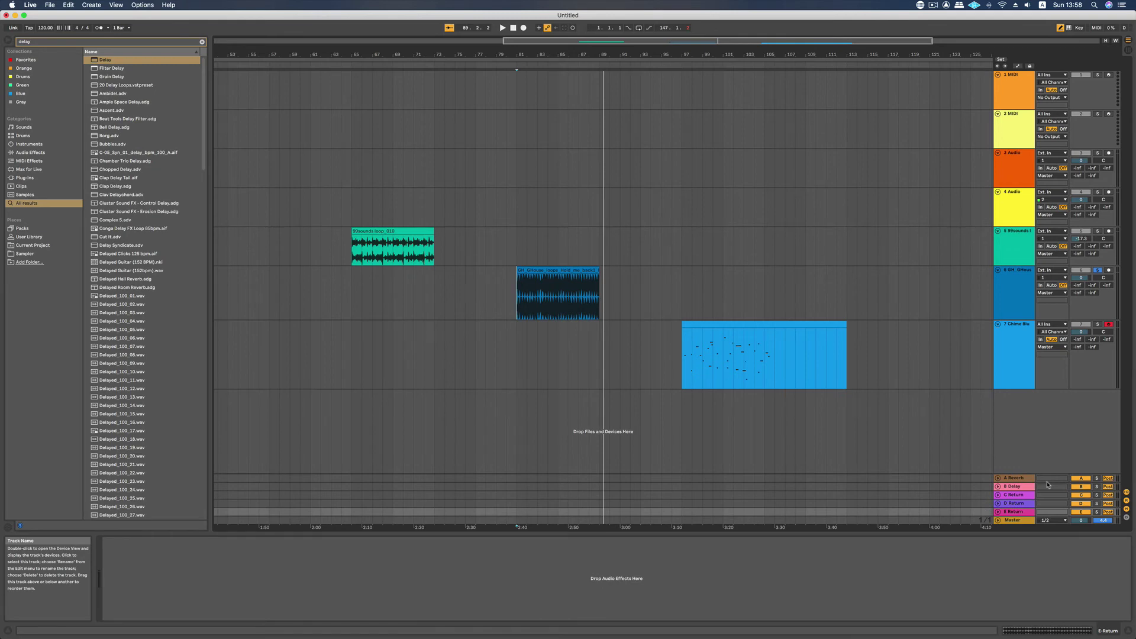
Step: Inspect the device chains of the new return tracks C, D and E
click(1016, 503)
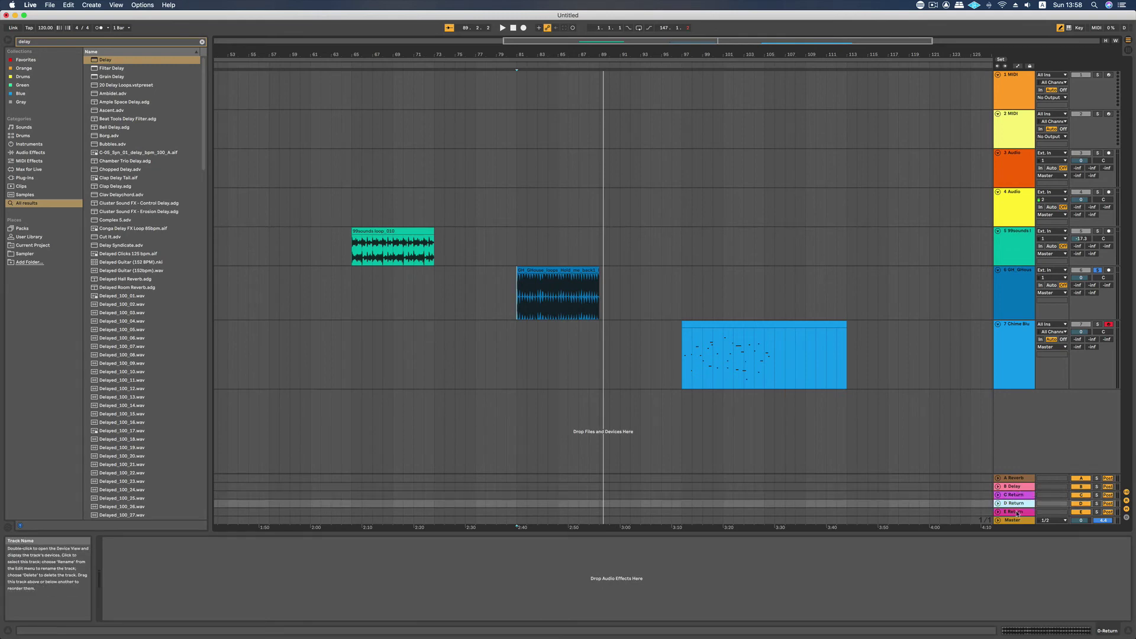
click(1018, 512)
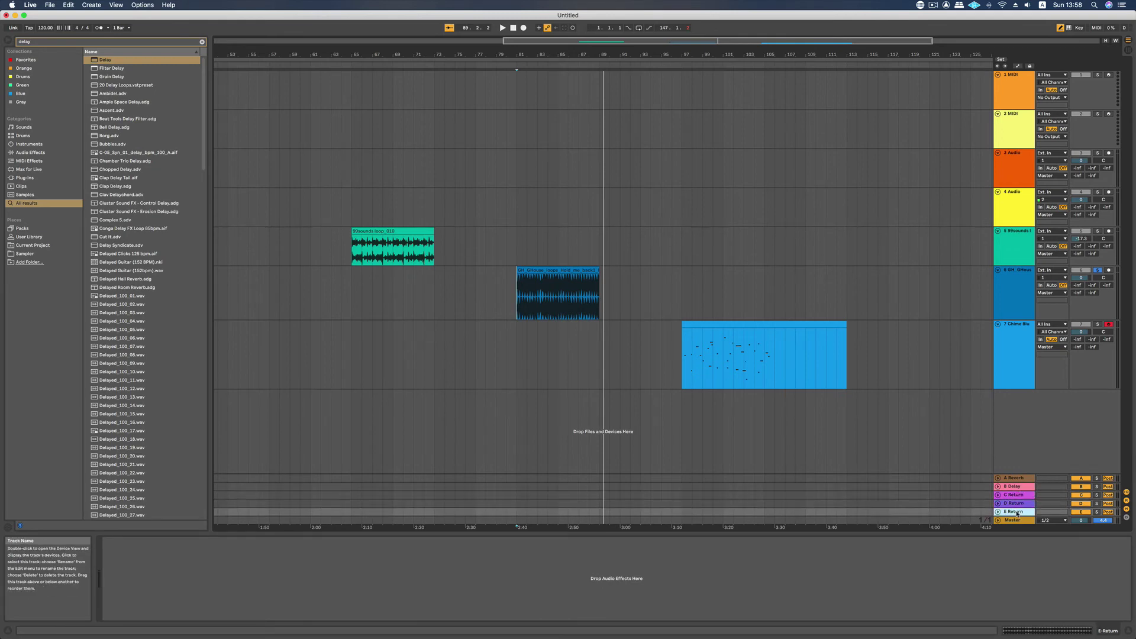
click(1017, 496)
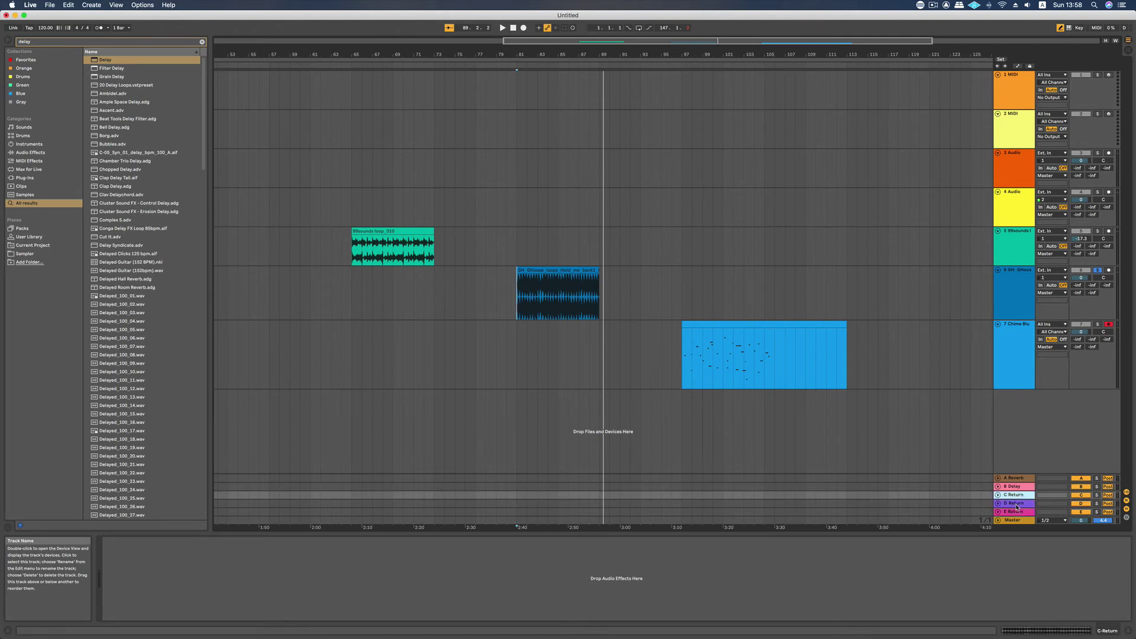
click(1017, 504)
click(1016, 512)
Step: Search the browser for "chorus" and load the Chorus effect onto return track C
click(1017, 496)
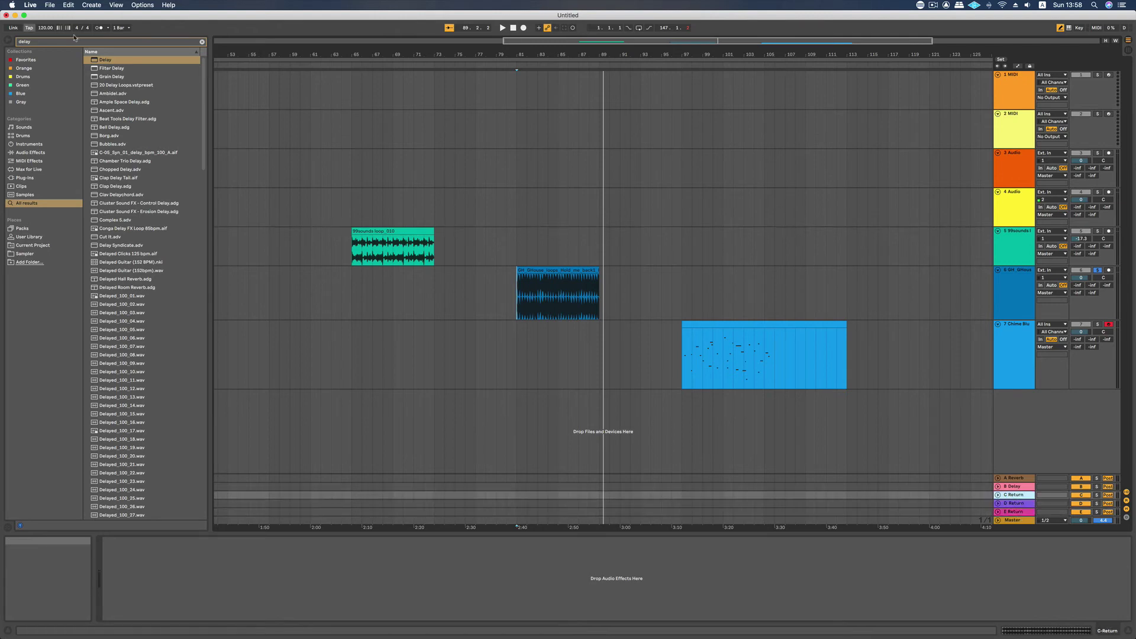
click(202, 42)
text(chorus)
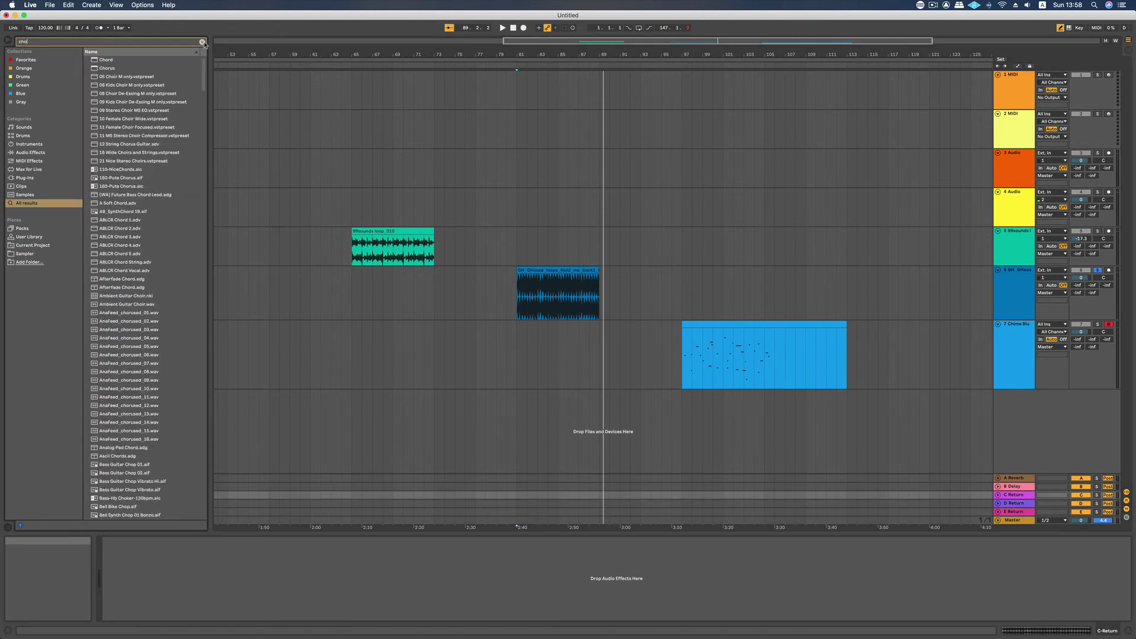
click(102, 60)
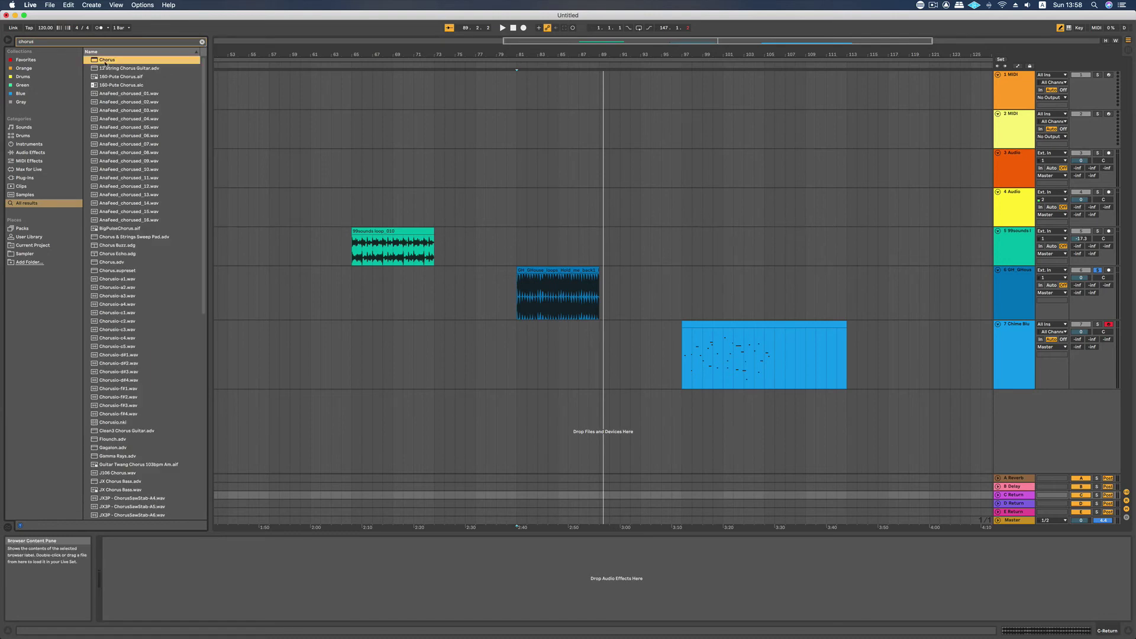
key(Return)
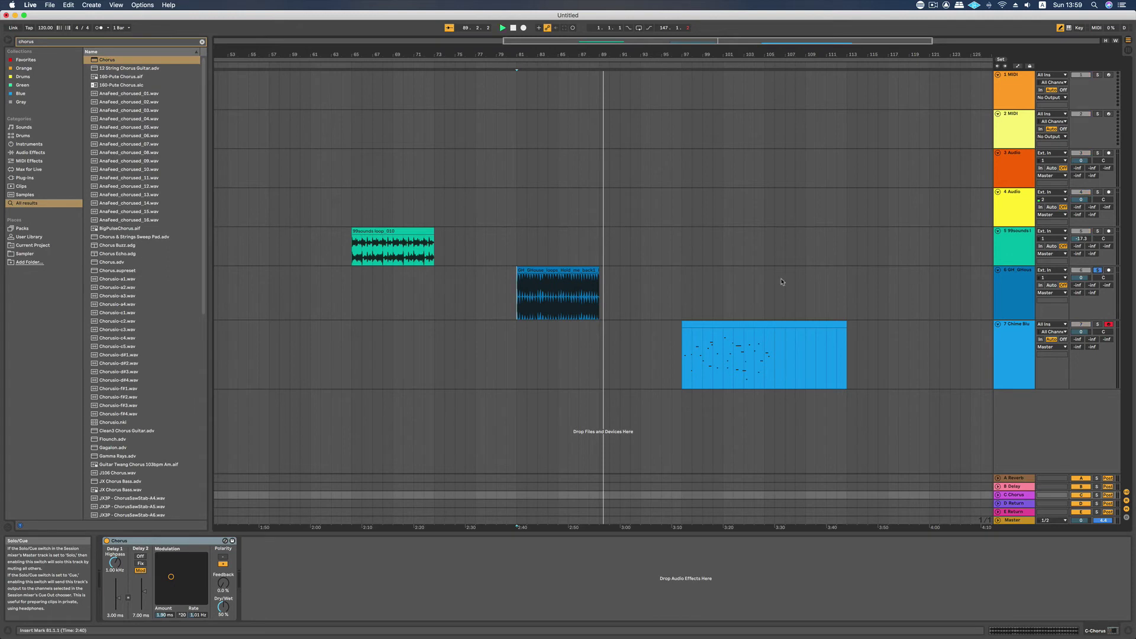
Step: Stop playback and check the devices on return tracks B through E
key(space)
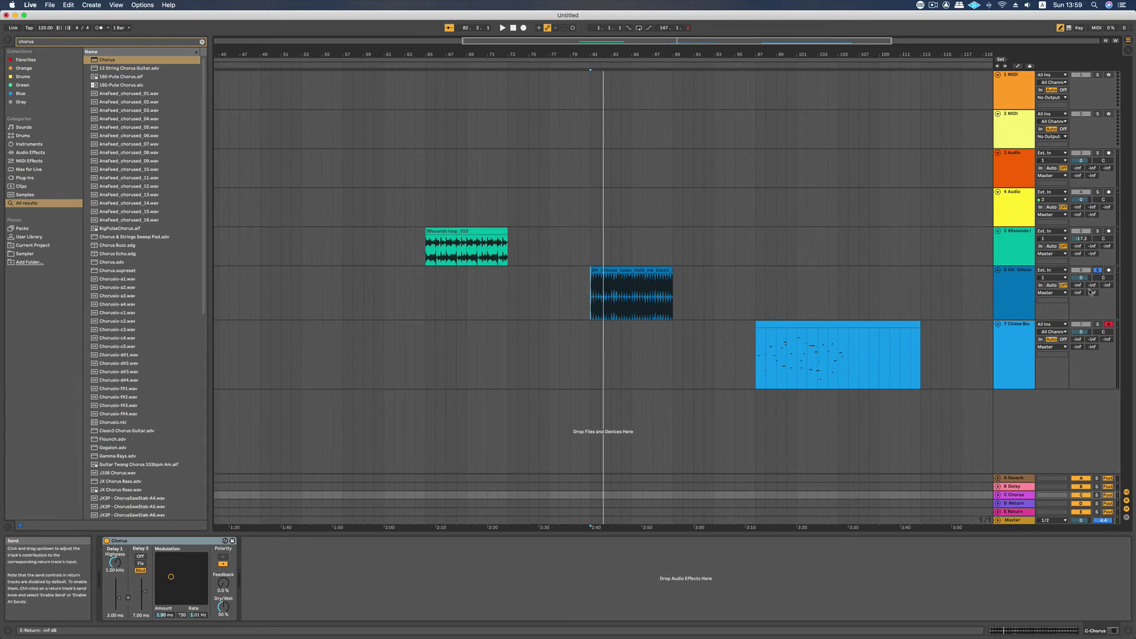
click(1016, 488)
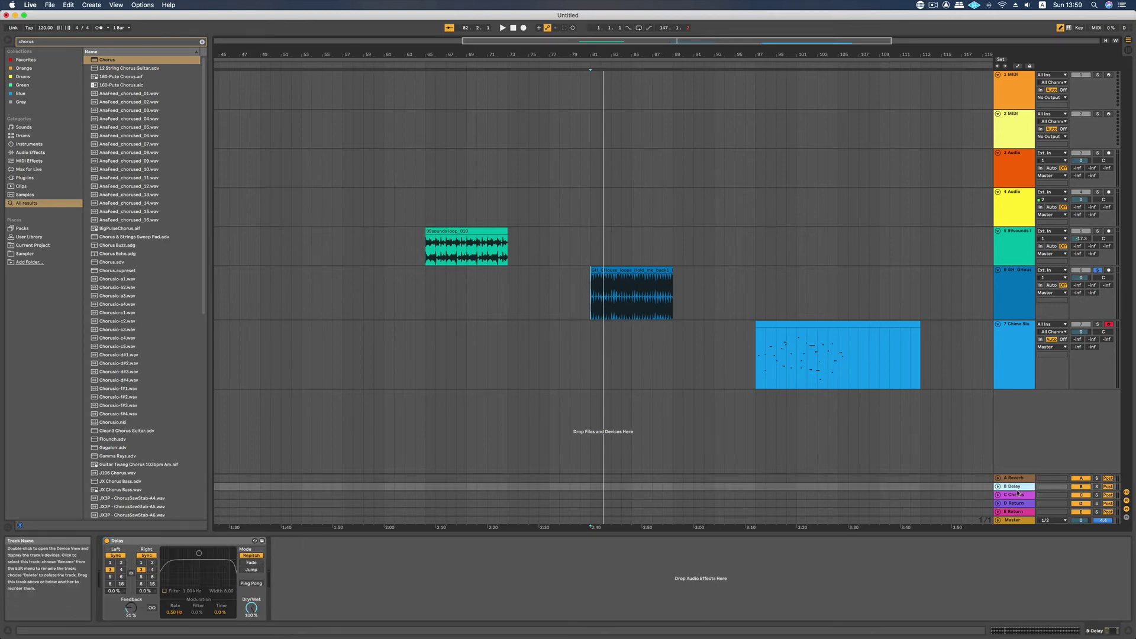
click(1017, 495)
click(1014, 504)
click(1013, 513)
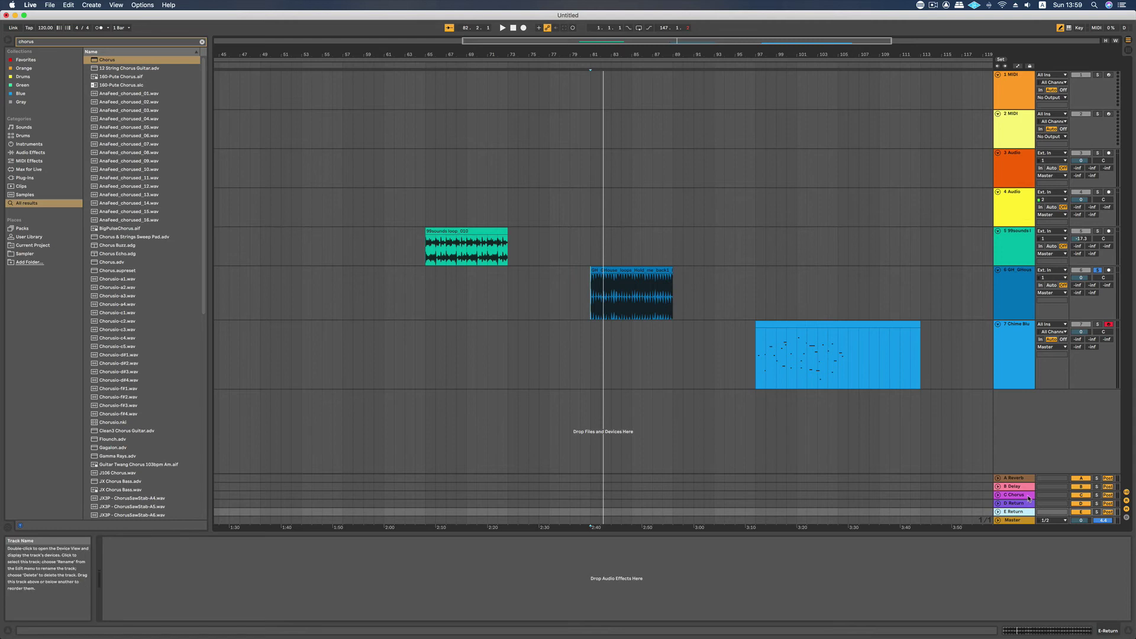
Step: Raise the GHouse loop track's send to C Chorus to about -13.4 dB and, during playback, set Chorus's dry/wet to 100 %
click(1024, 495)
drag(1107, 288, 1108, 278)
key(space)
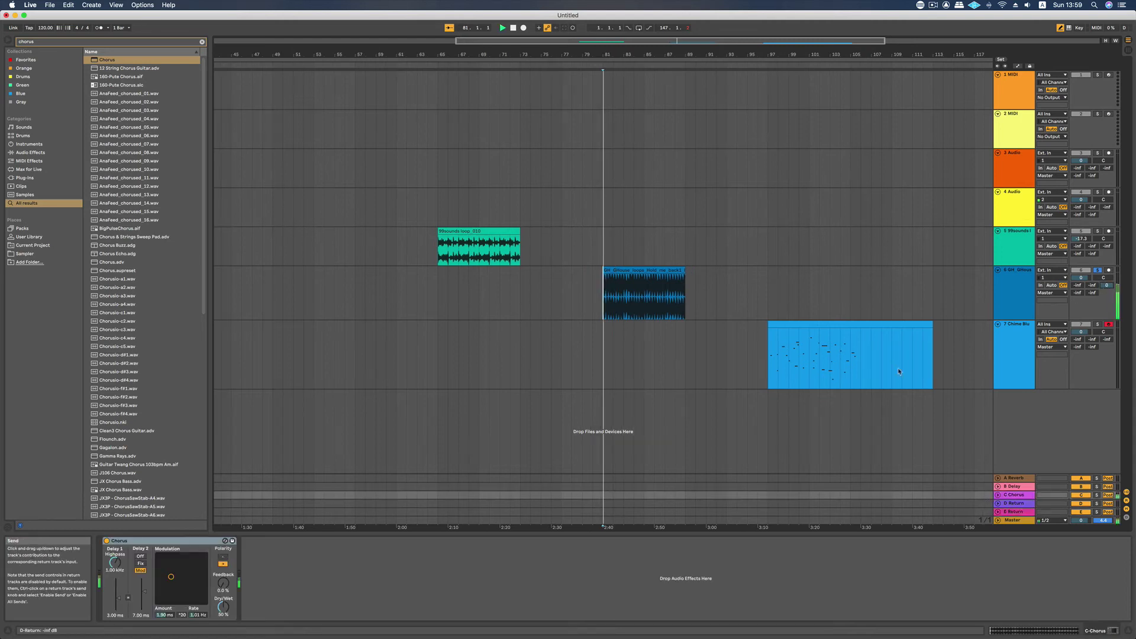
drag(223, 607, 223, 568)
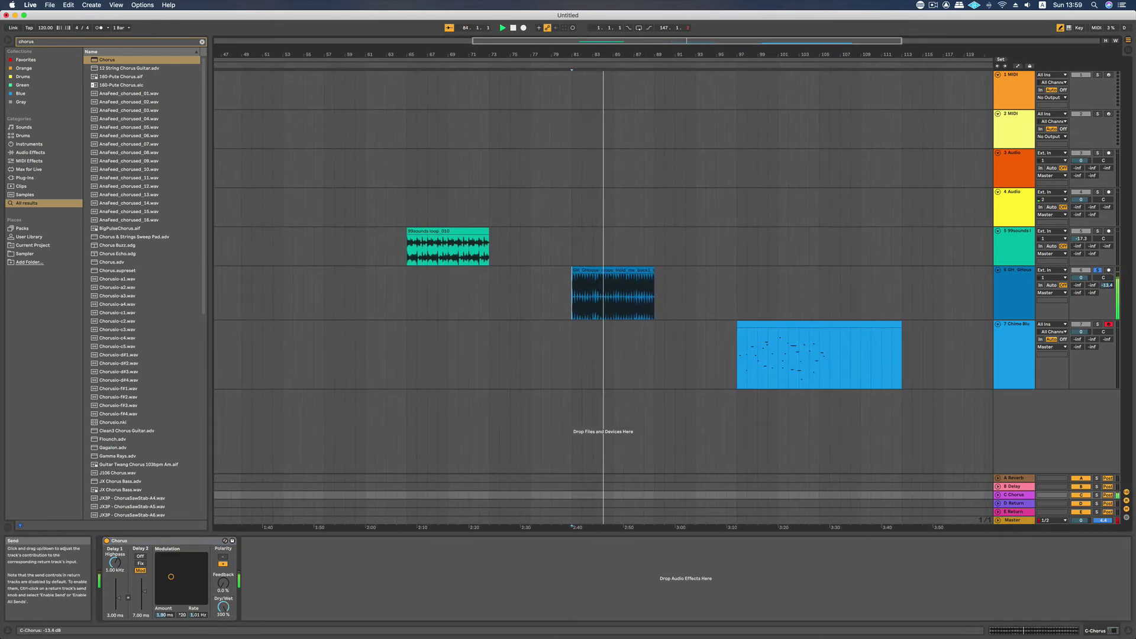
Step: Lower the GHouse loop track's volume by a few decibels and stop playback
drag(1082, 277, 1085, 284)
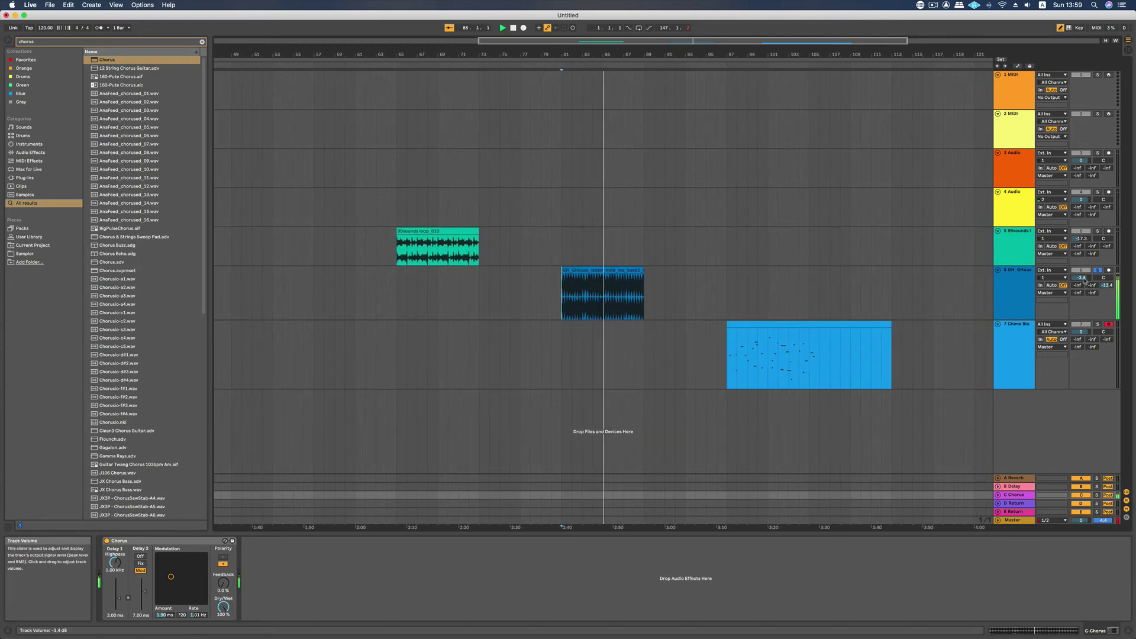
key(space)
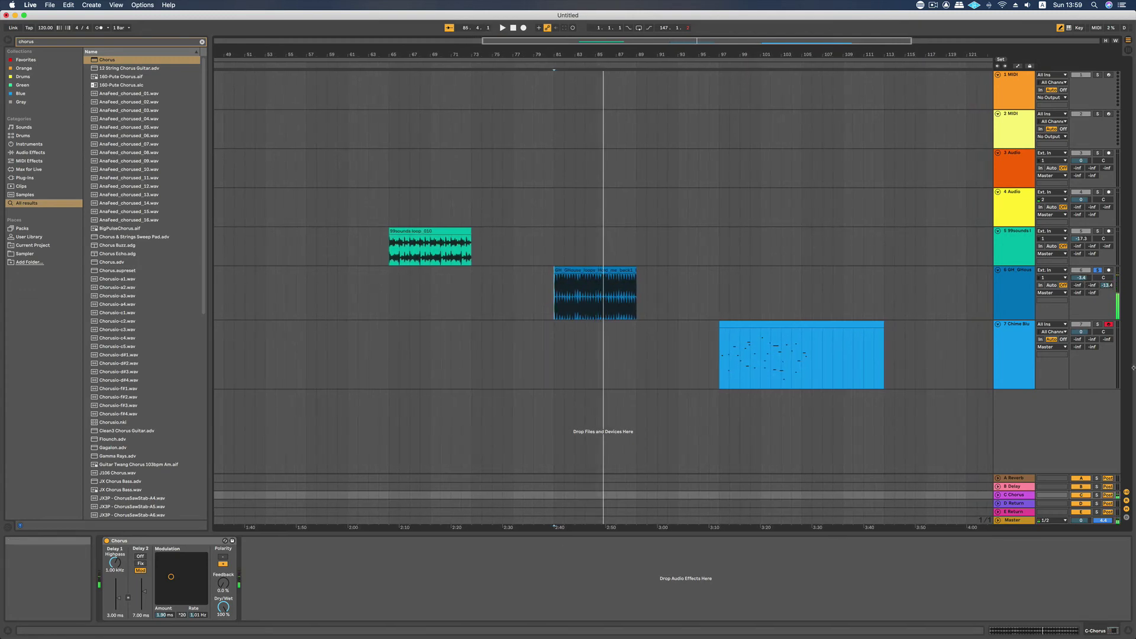
Step: Unsolo the GHouse loop track, raise its send to A Reverb to about -12.2 dB and play it briefly
click(1021, 483)
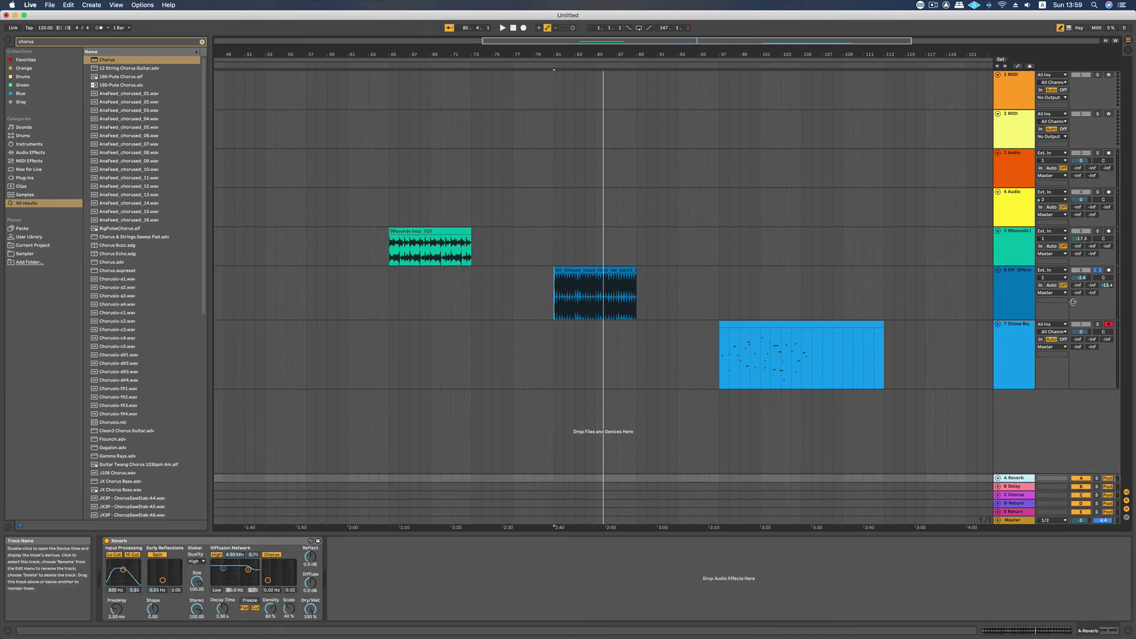
drag(1079, 288, 1078, 261)
key(space)
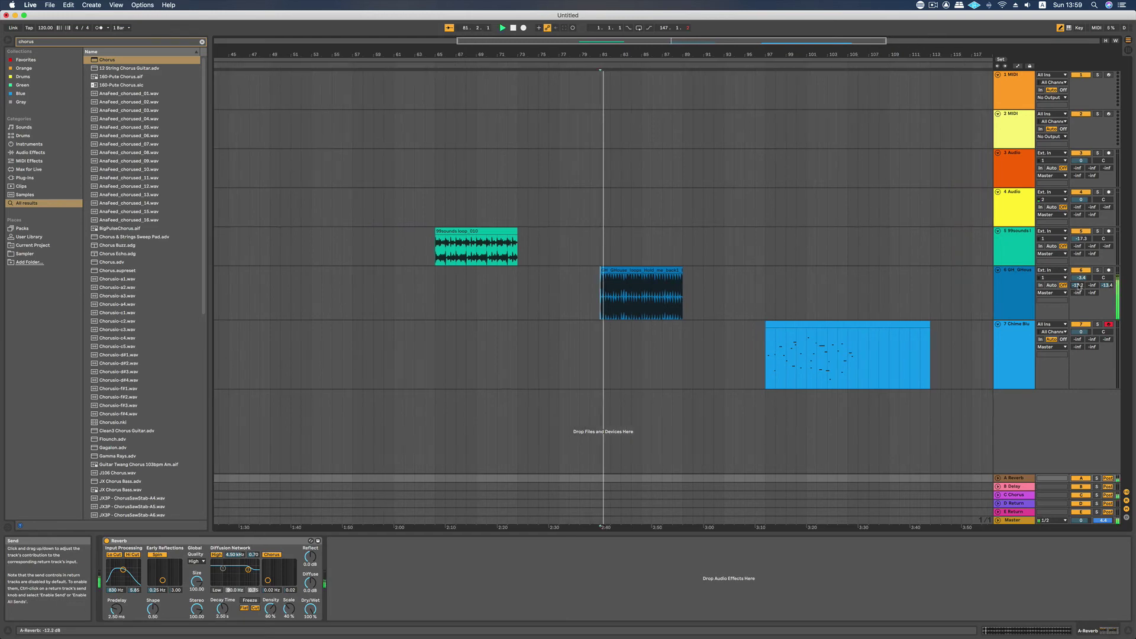
key(space)
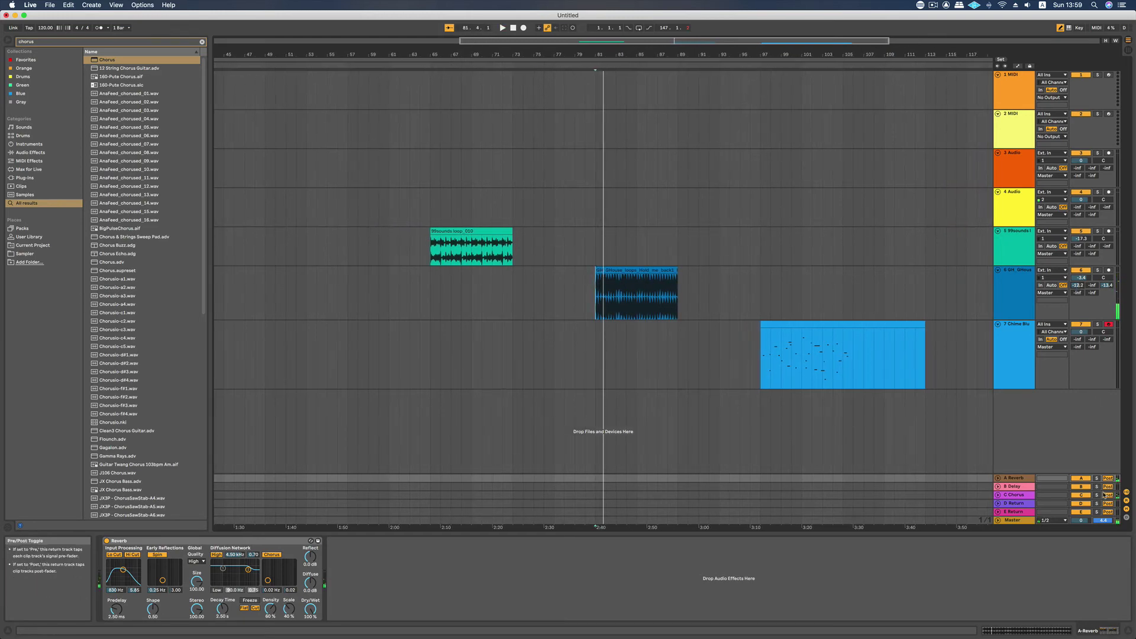
Step: Raise the GHouse loop track's A Reverb send to 0 dB and, during playback, lengthen the Reverb's decay time to about 4.5 s
key(space)
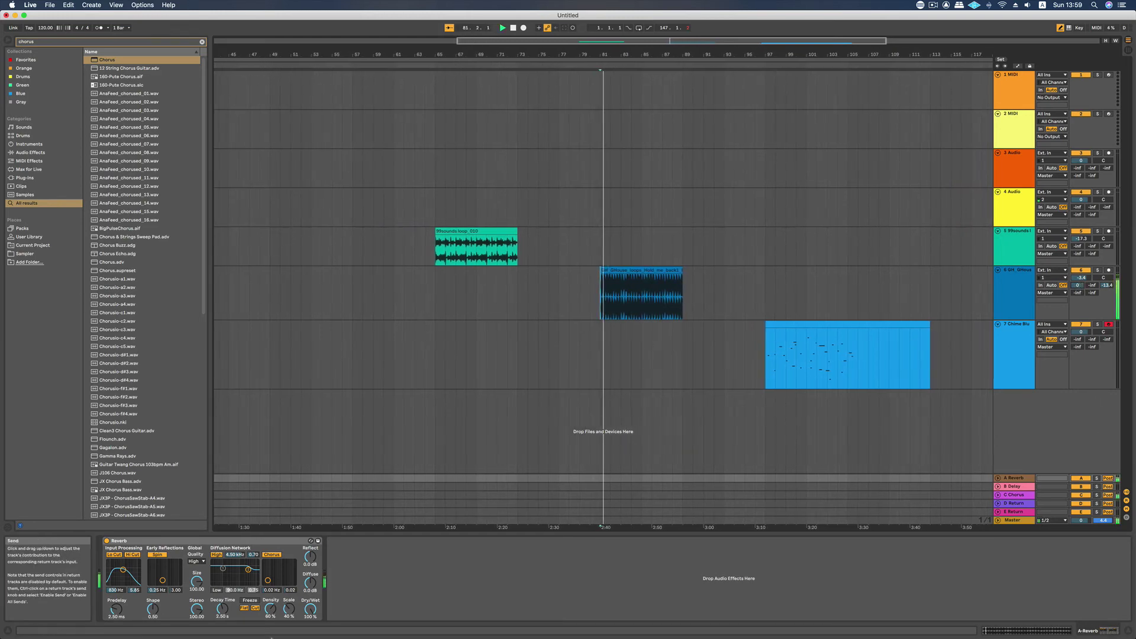
drag(223, 609, 223, 597)
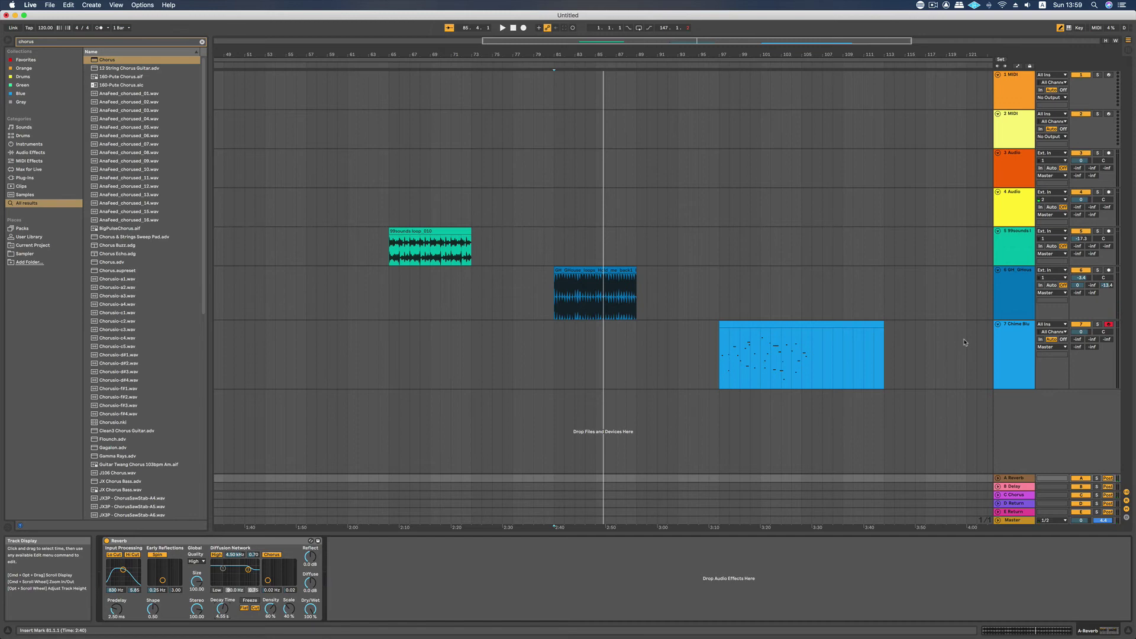
Step: Show the effect devices of the B Delay and A Reverb return tracks, then the GHouse loop track's device chain
click(1017, 487)
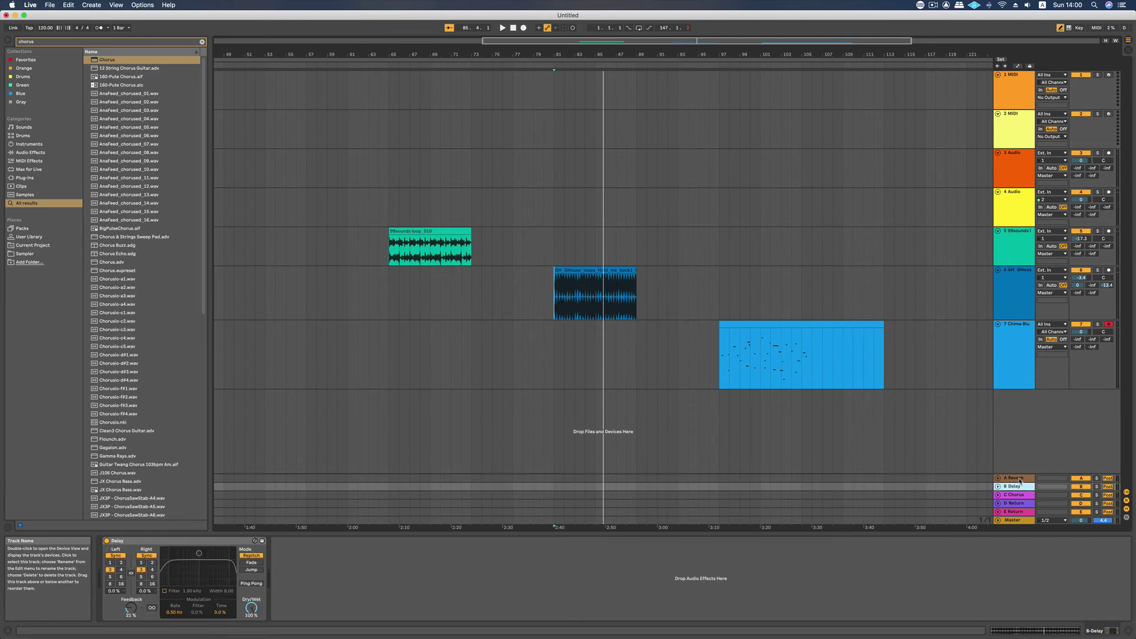
click(1019, 479)
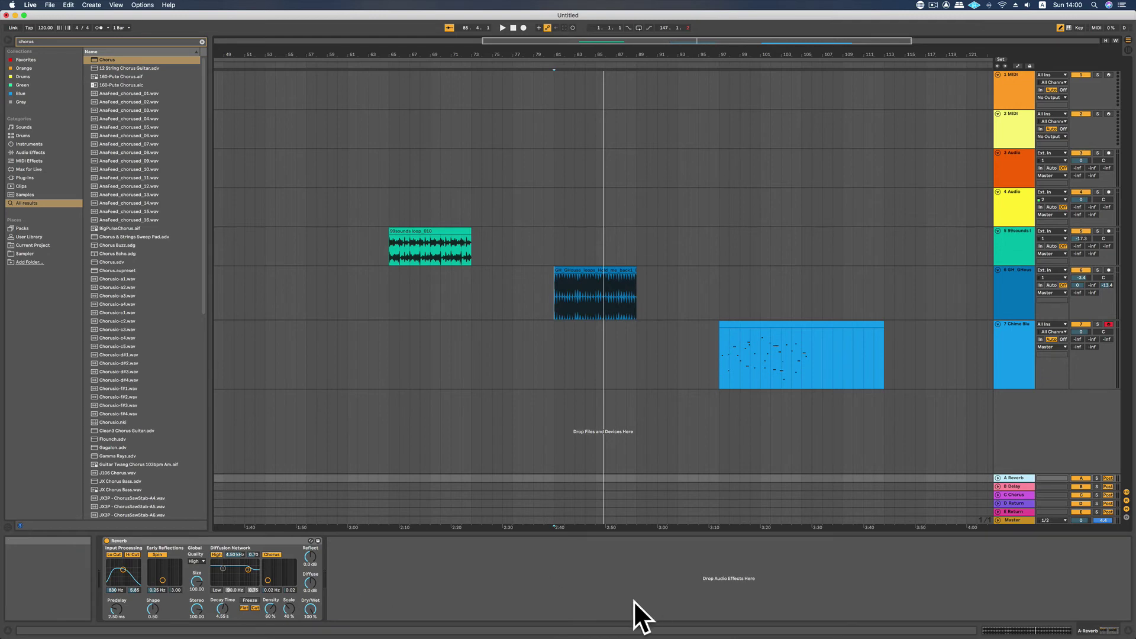
click(1021, 292)
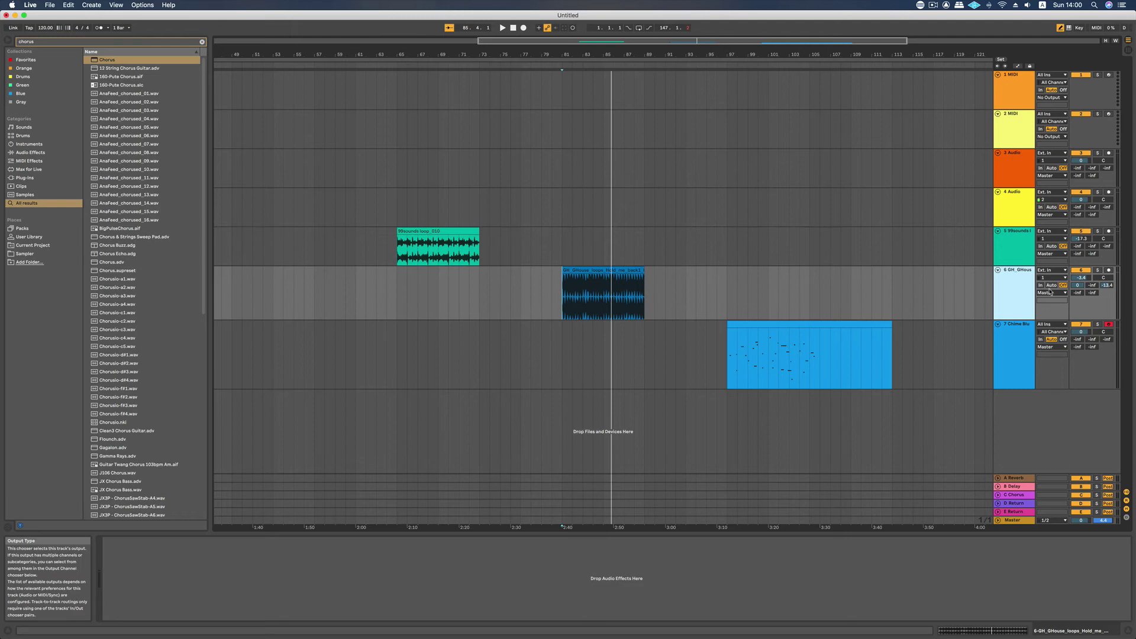
Step: Delete the two empty audio tracks, 4 Audio and 3 Audio
click(1017, 181)
click(1019, 206)
key(Delete)
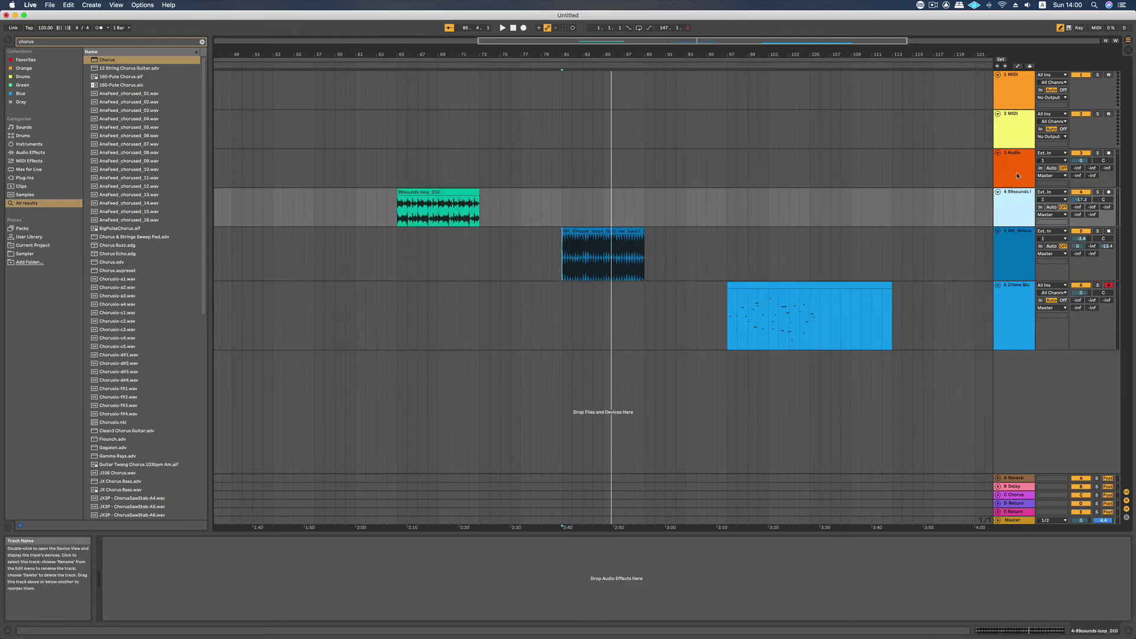
click(1018, 176)
key(Delete)
Step: Delete the two empty MIDI tracks and the 99sounds loop track
click(1019, 130)
key(Delete)
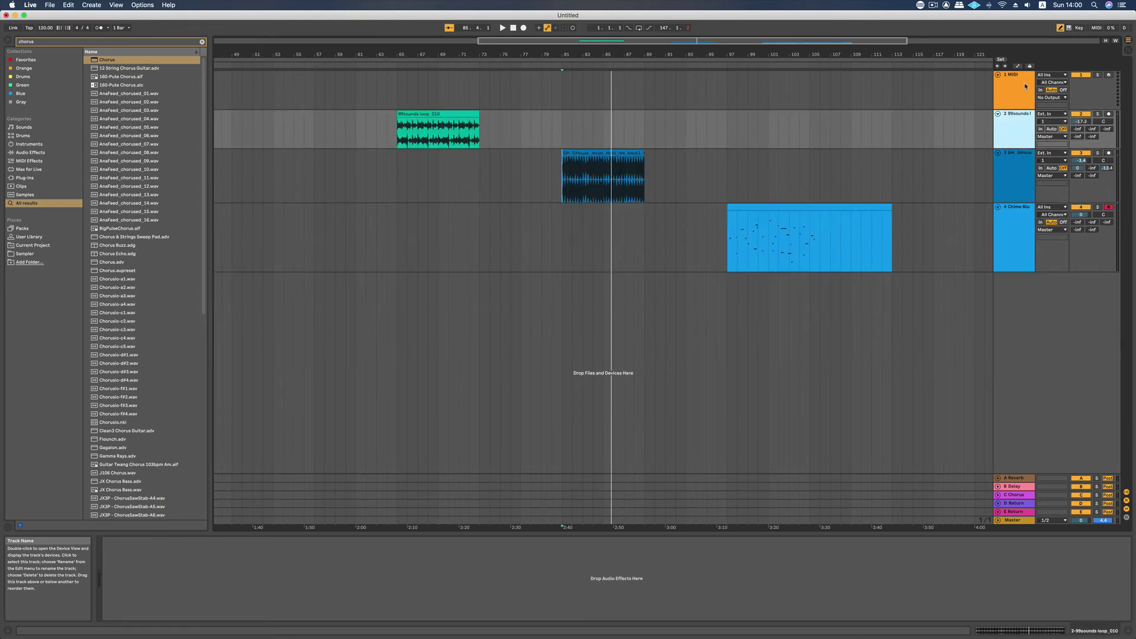
click(1025, 86)
key(Delete)
key(Delete)
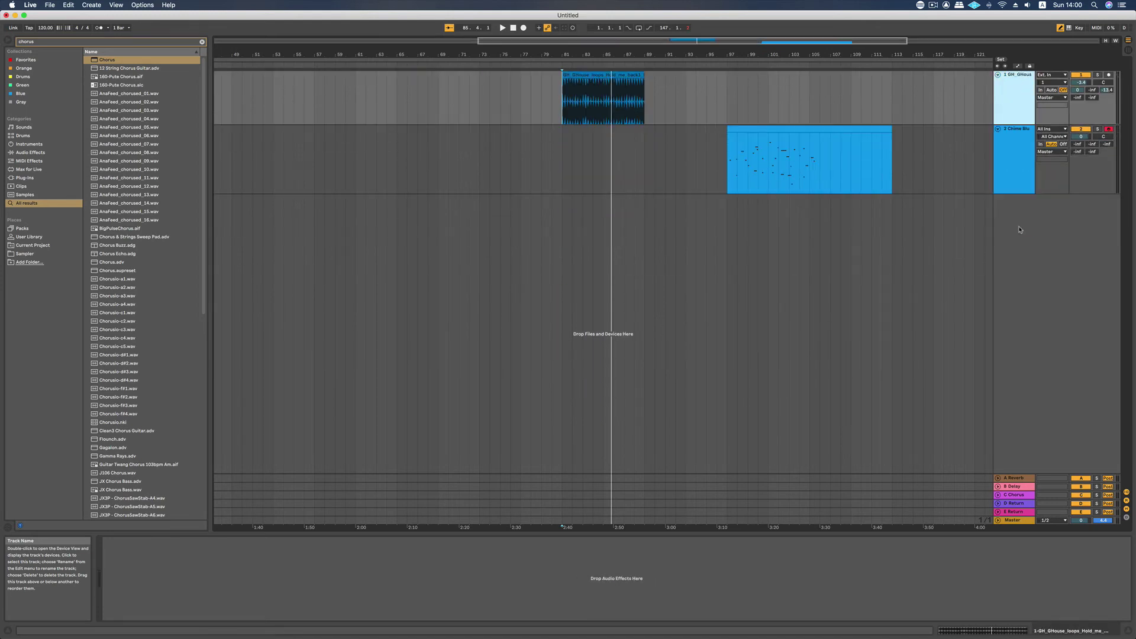
Step: Reduce the Chime Blues track's height and insert a new audio track between it and the GHouse loop track
click(1012, 191)
drag(1011, 194, 1012, 171)
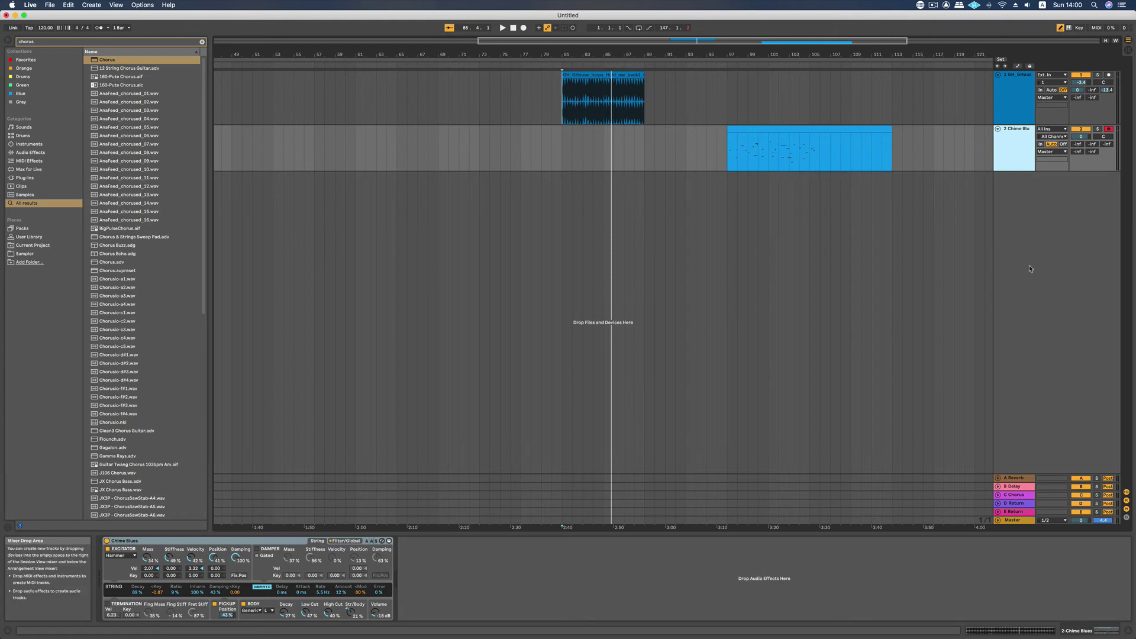
key(super+t)
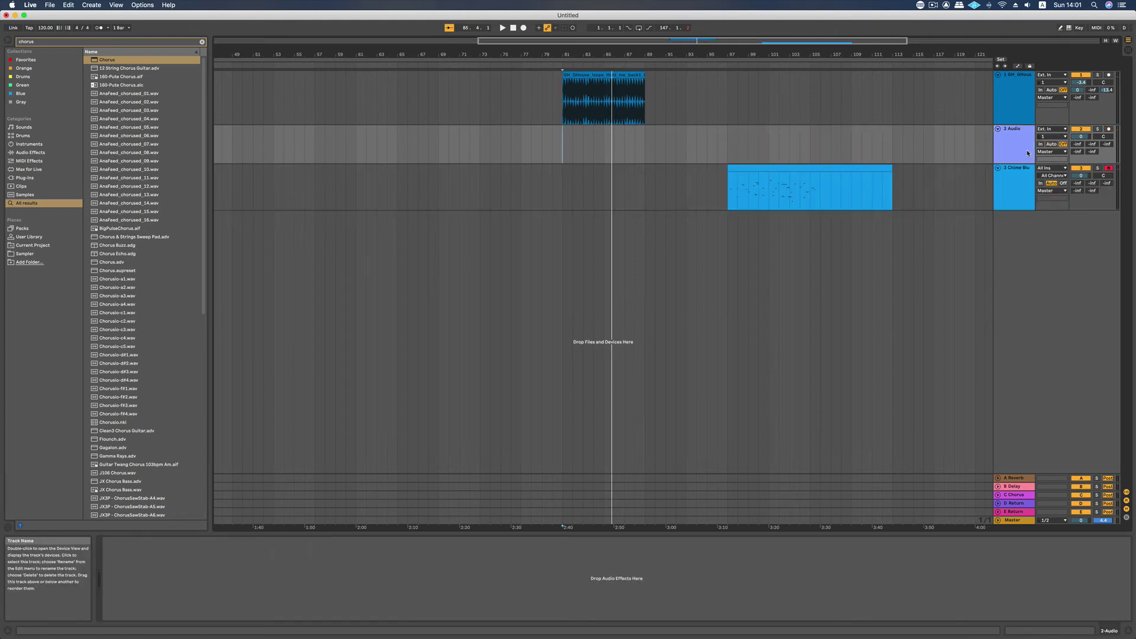
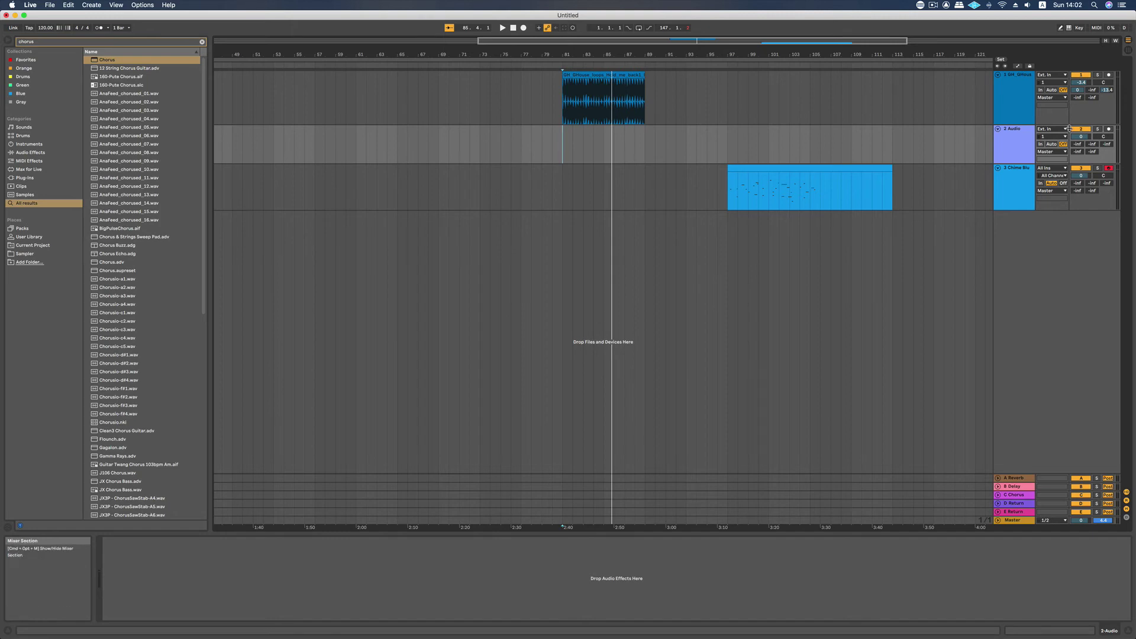
Step: Lower the GHouse loop track's volume to -inf and solo the track
double_click(1085, 85)
drag(1086, 84, 1086, 189)
click(1098, 75)
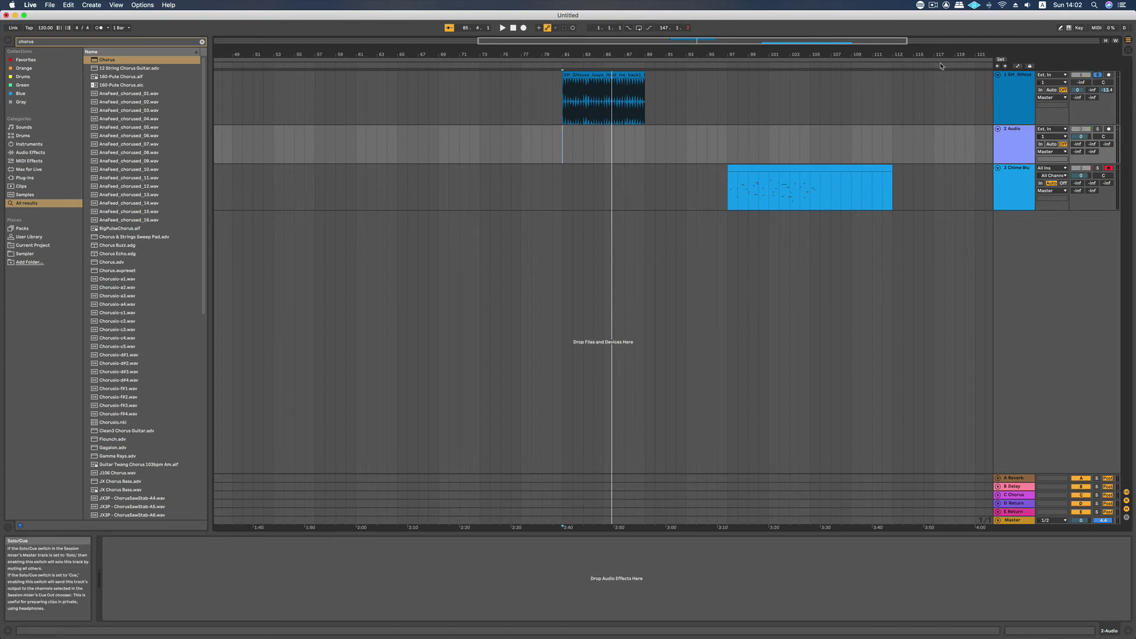
Step: Play the GHouse loop from its start, unsolo its track and raise its volume to about -8 dB
click(566, 107)
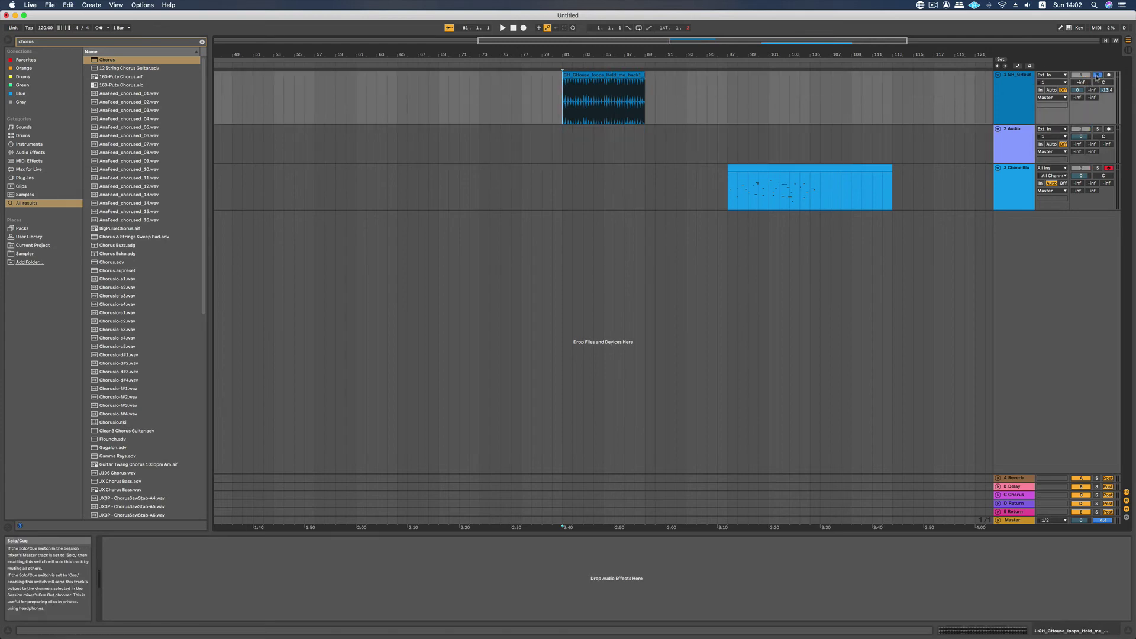
key(space)
click(1098, 76)
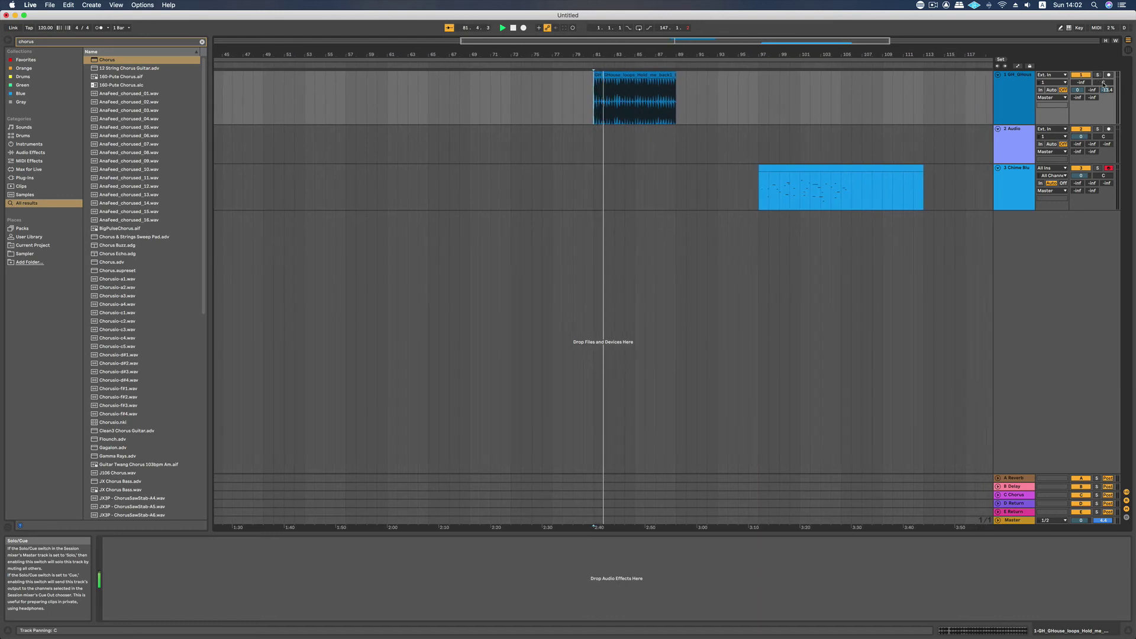
mouse_move(1082, 82)
mouse_down()
mouse_move(1081, 65)
mouse_move(1087, 84)
mouse_up()
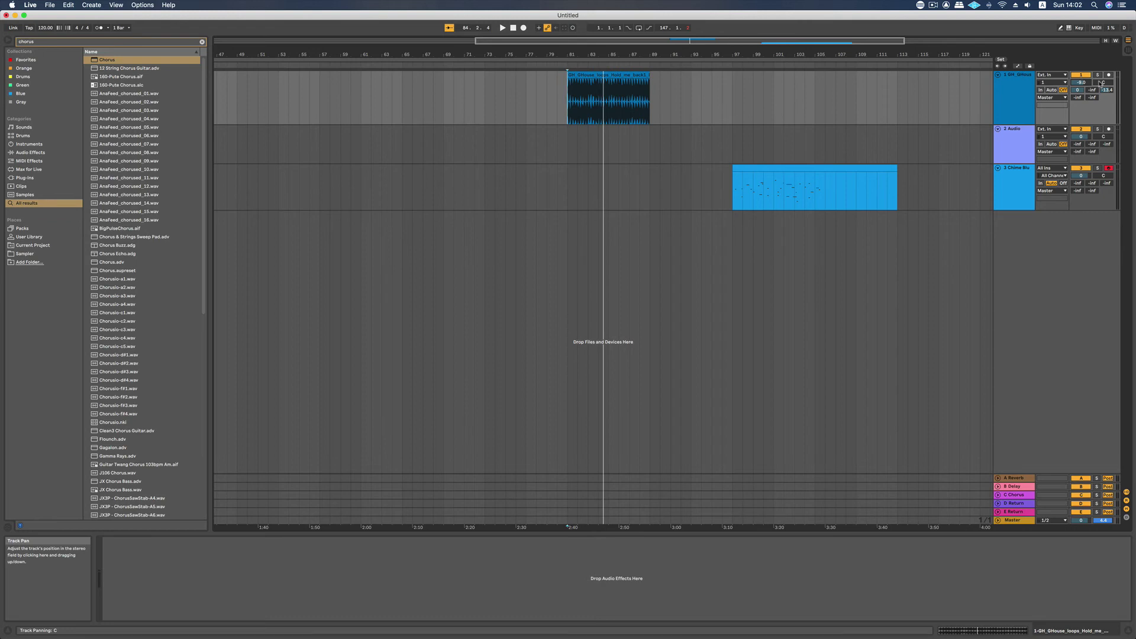
Step: Lower the GHouse loop track's A Reverb and C Chorus sends to -inf and pan the track to 50L
drag(1101, 83, 1101, 26)
drag(1108, 84, 1108, 139)
key(space)
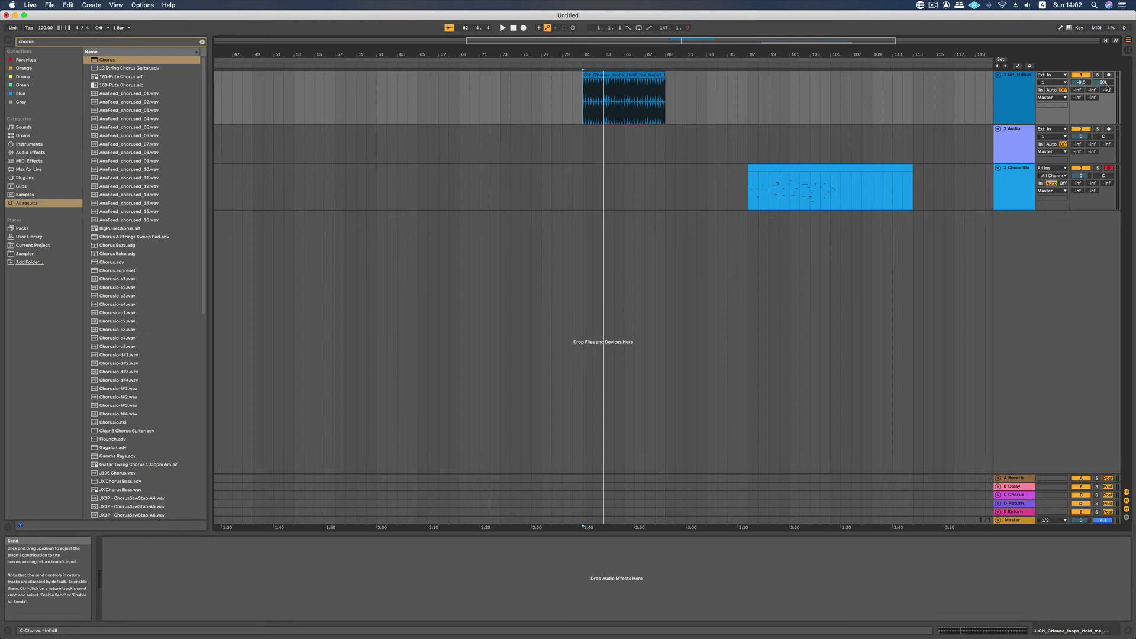
Step: Pan the GHouse loop track to 50R, audition it, sweep the panning to both sides and reset it to centre
drag(1104, 82, 1107, 49)
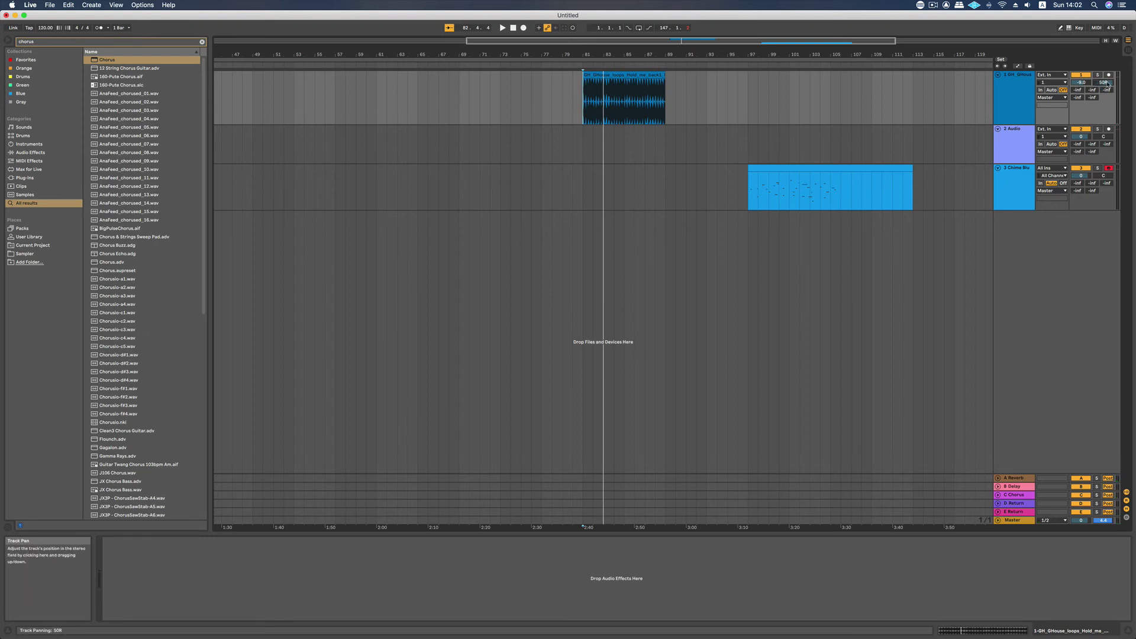
key(space)
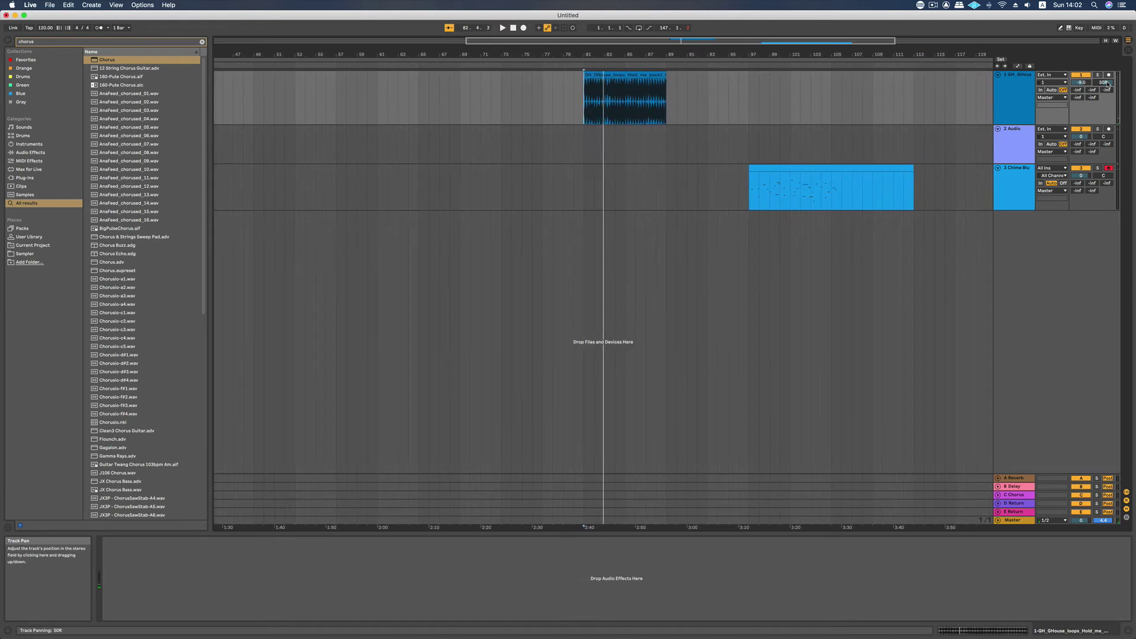
drag(1107, 83, 1104, 112)
double_click(1104, 84)
drag(1104, 84, 1104, 56)
double_click(1103, 85)
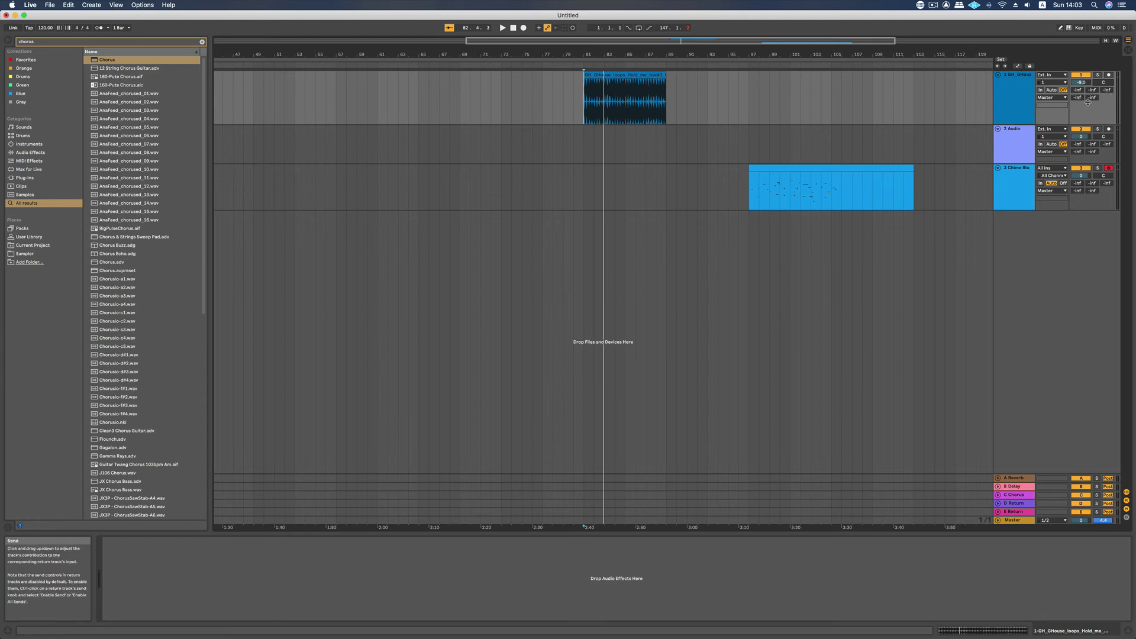
Step: Delete the unused D Return and E Return tracks together
click(1024, 503)
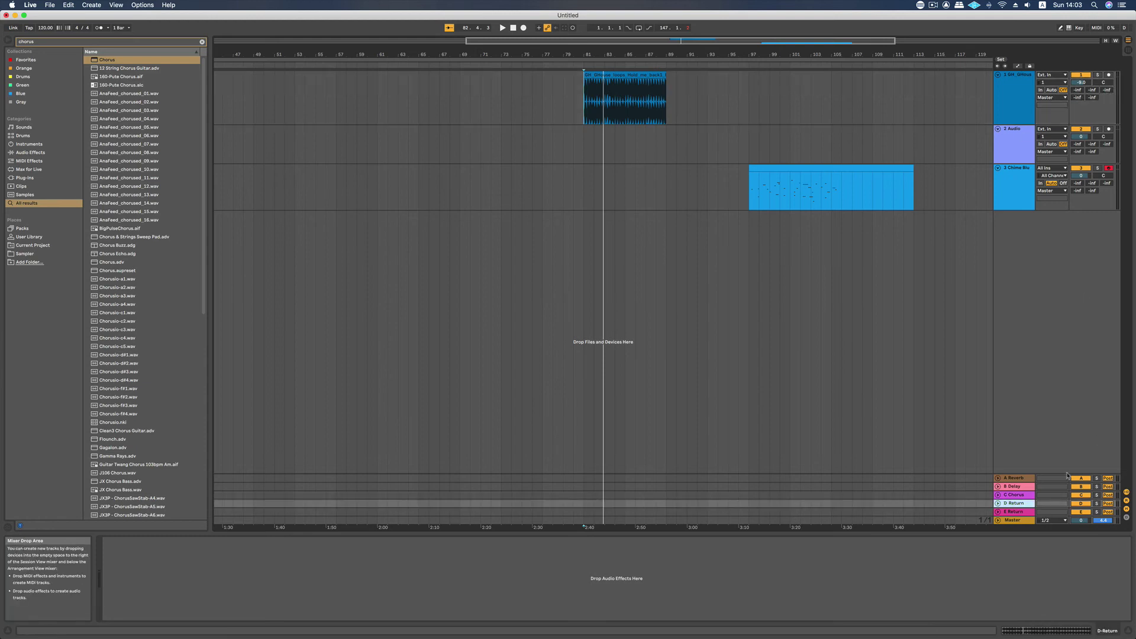
click(1027, 513)
shift+click(1026, 505)
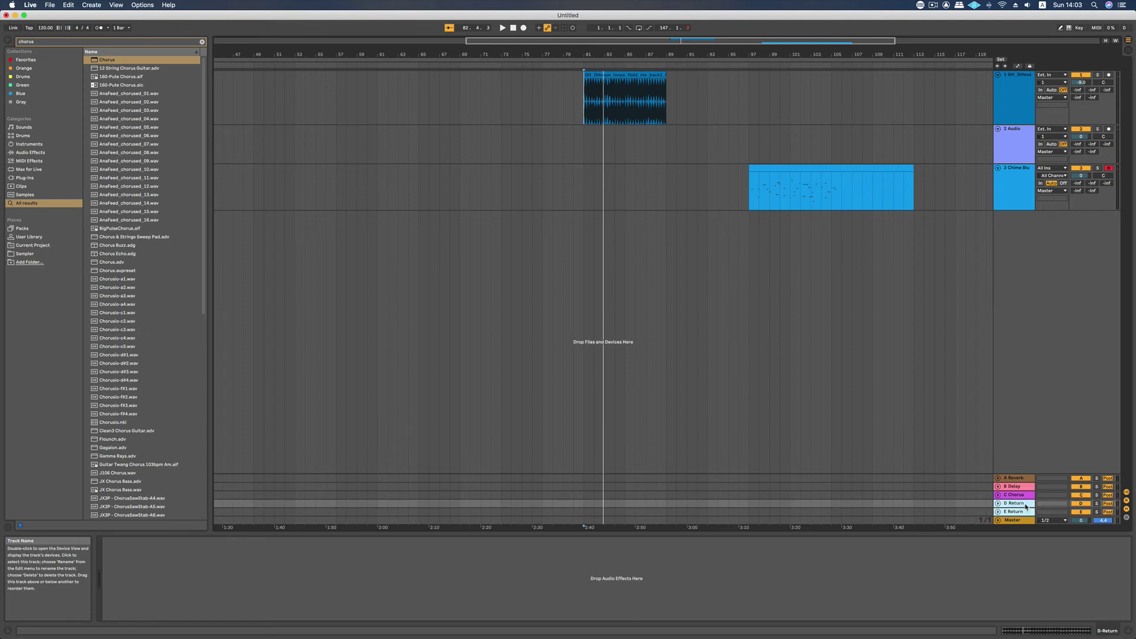
key(Delete)
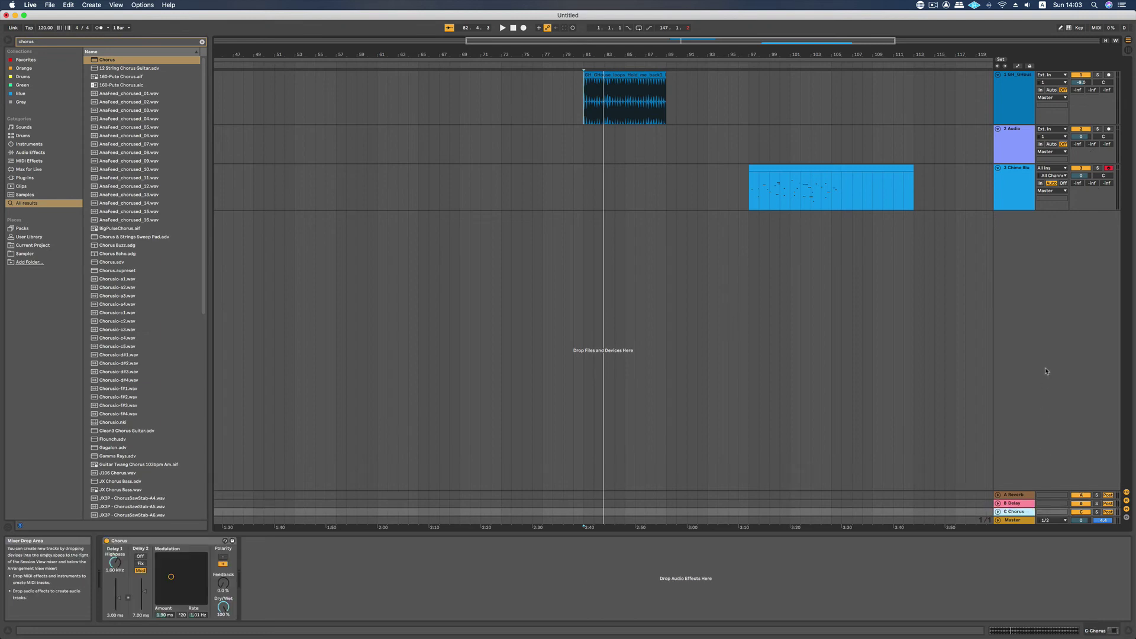
Step: Review the effect devices on the A Reverb, B Delay and C Chorus return tracks
click(1088, 102)
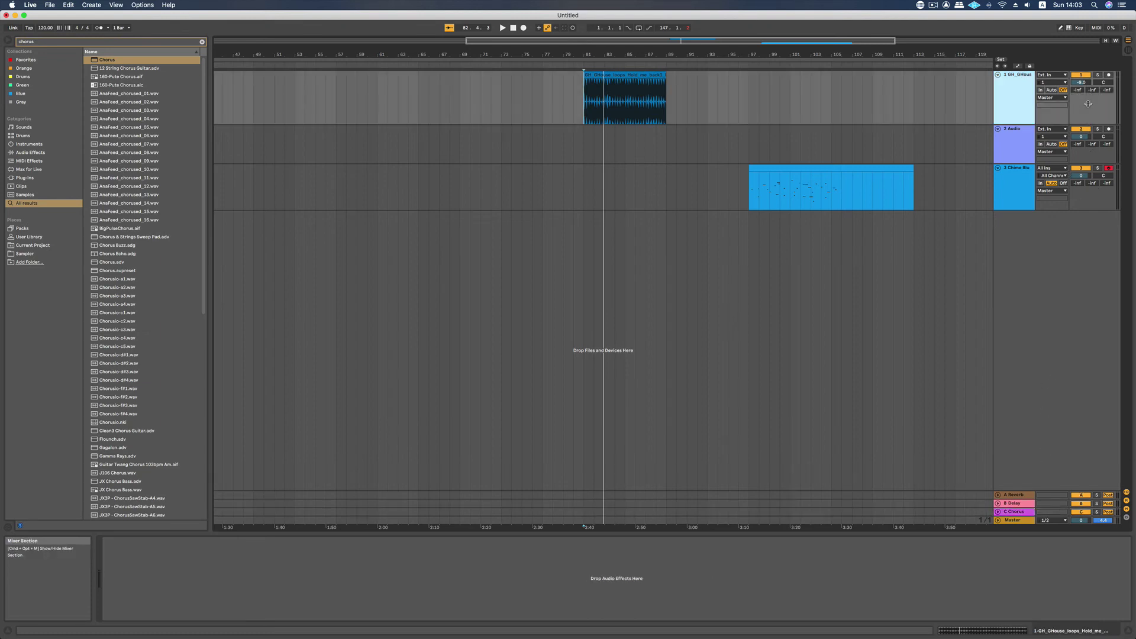
click(1013, 495)
click(1012, 503)
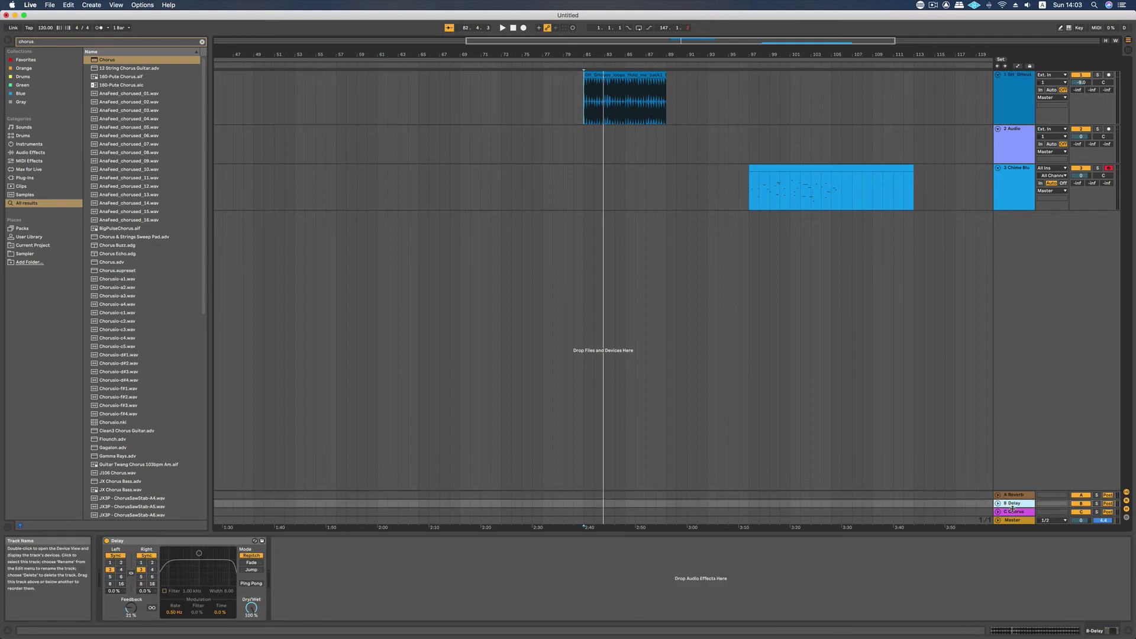
click(1012, 512)
click(1091, 98)
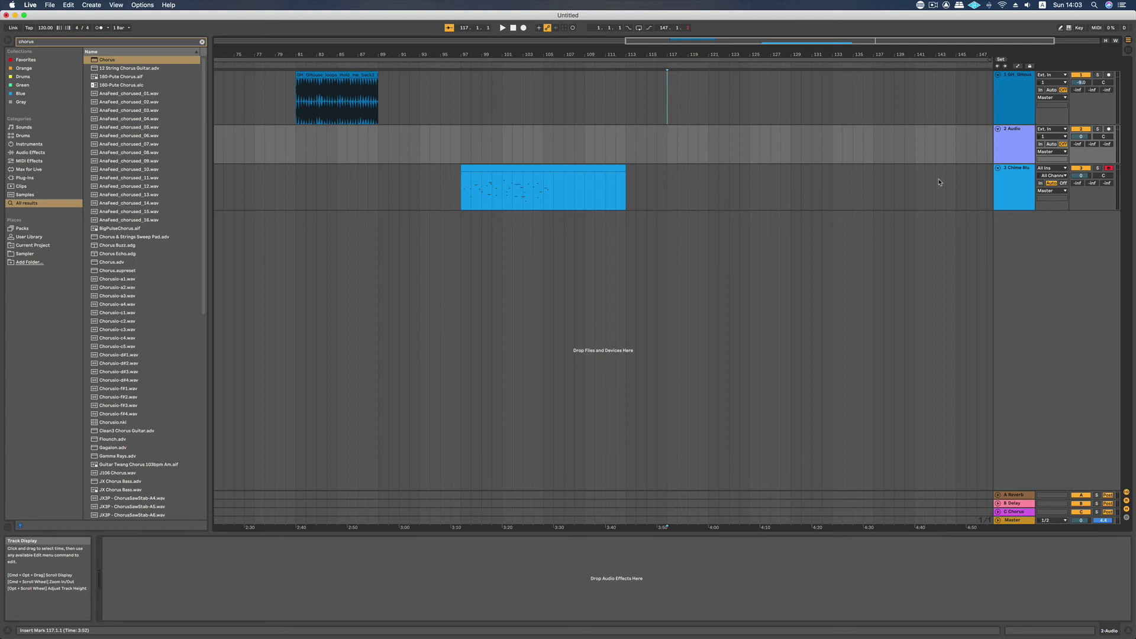
Step: Place the insert marker at bar 117 on the 2 Audio track and arm that track for recording
click(663, 147)
click(1024, 145)
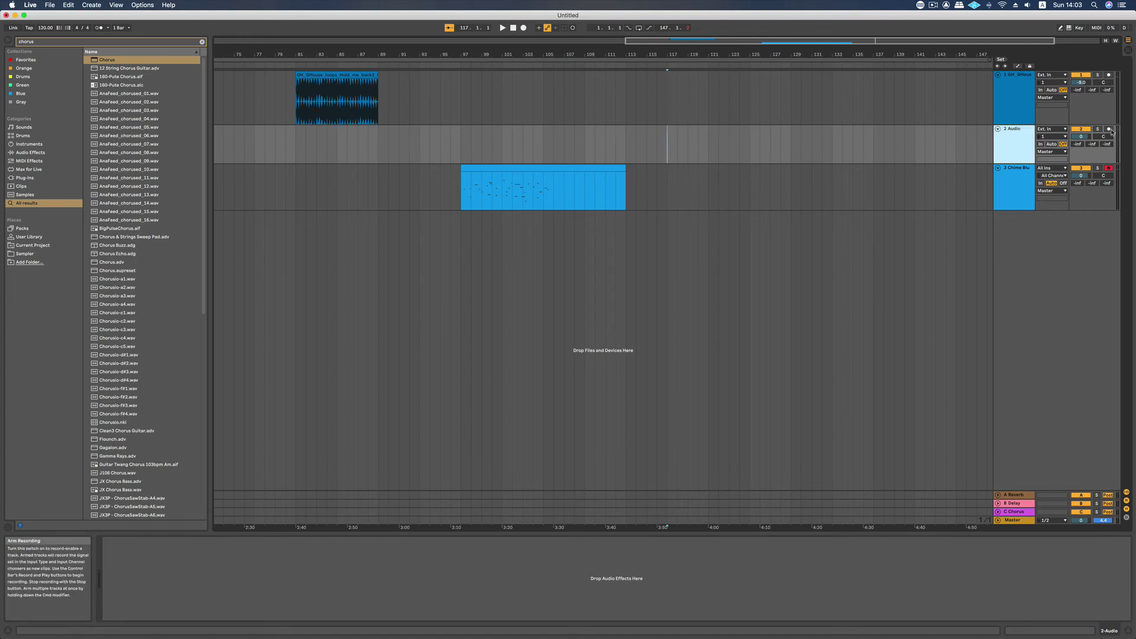
click(1109, 129)
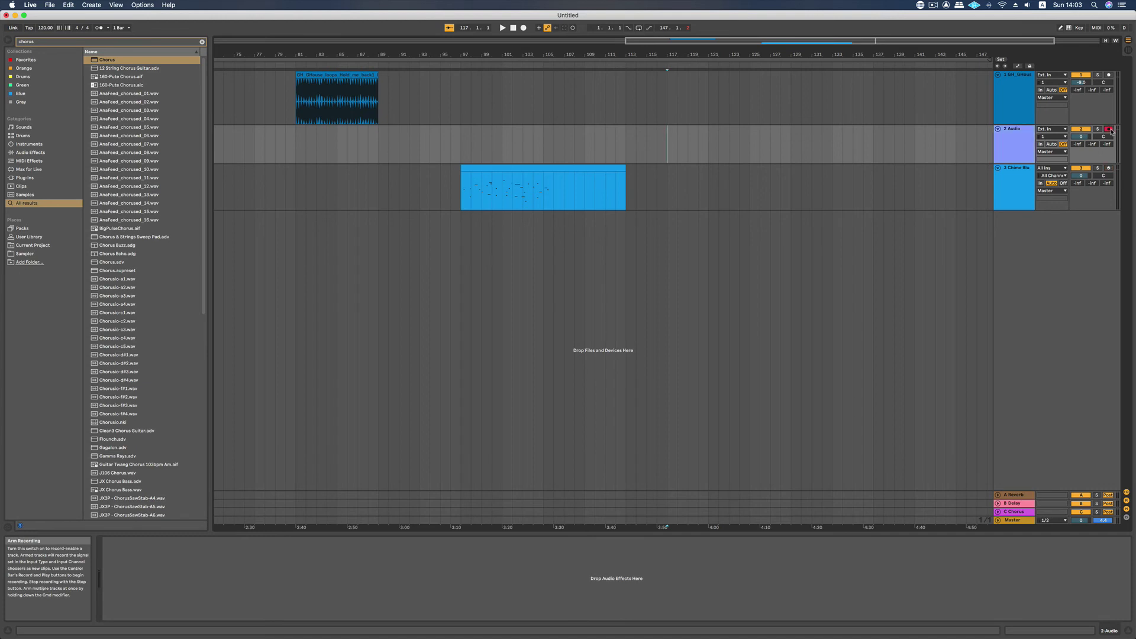
Step: Set the 2 Audio track's input channel to 2, try Auto monitoring and return monitoring to Off
click(1052, 137)
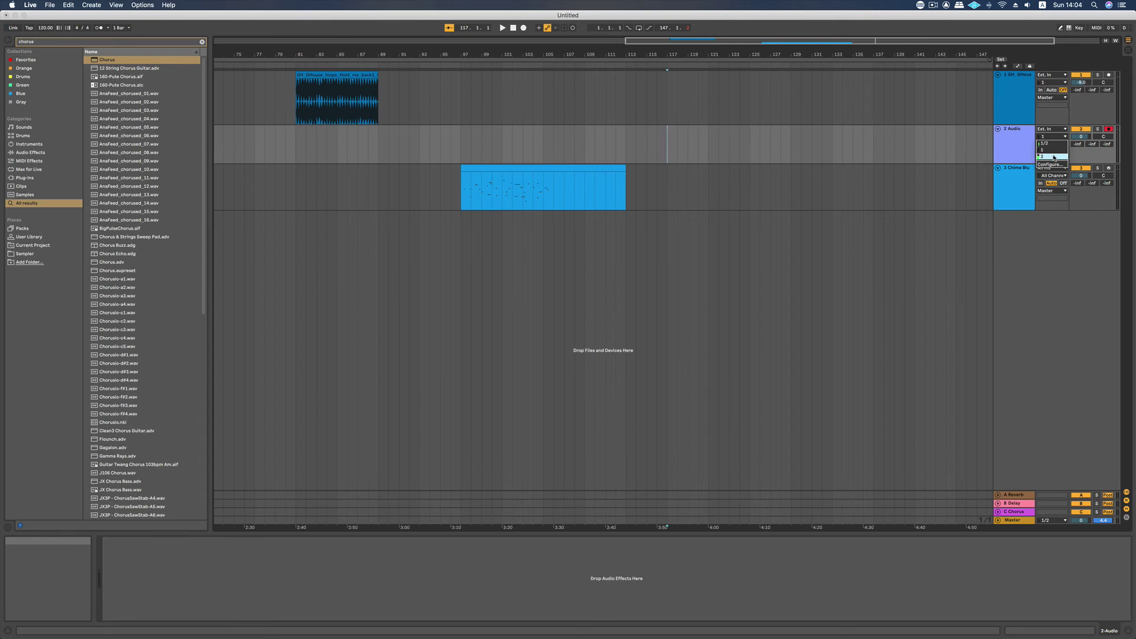
click(1055, 156)
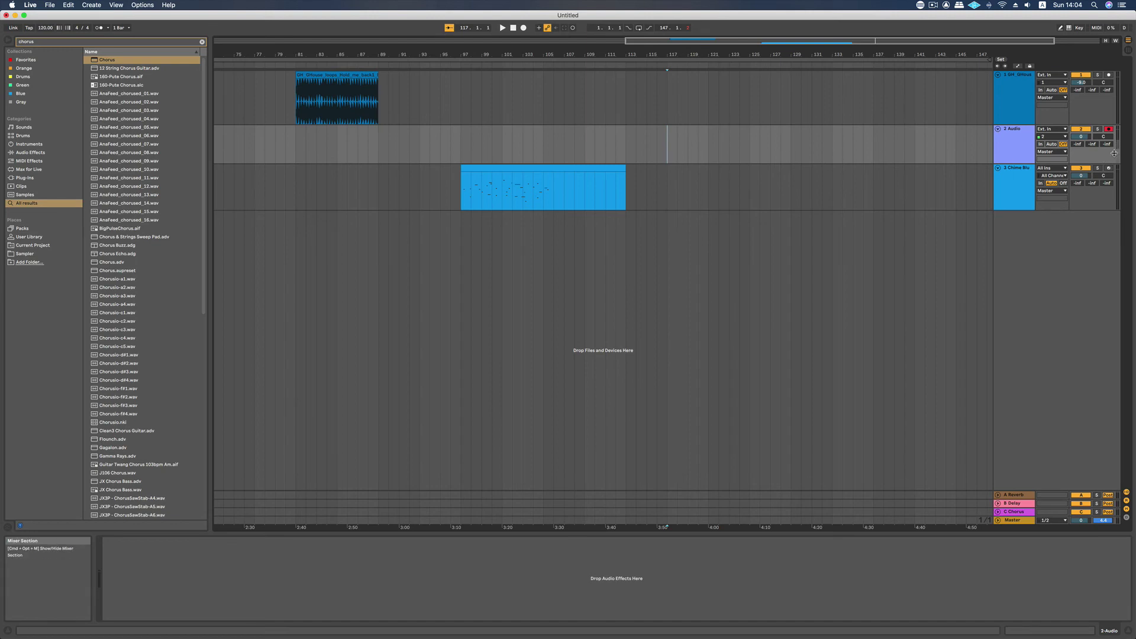
click(1052, 144)
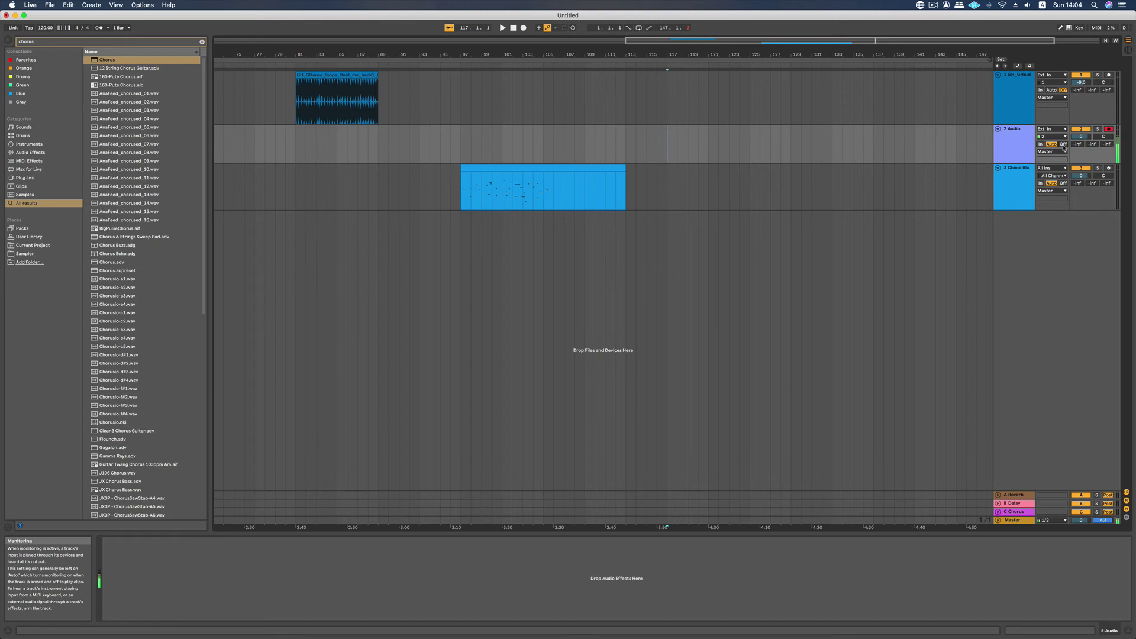
click(1063, 145)
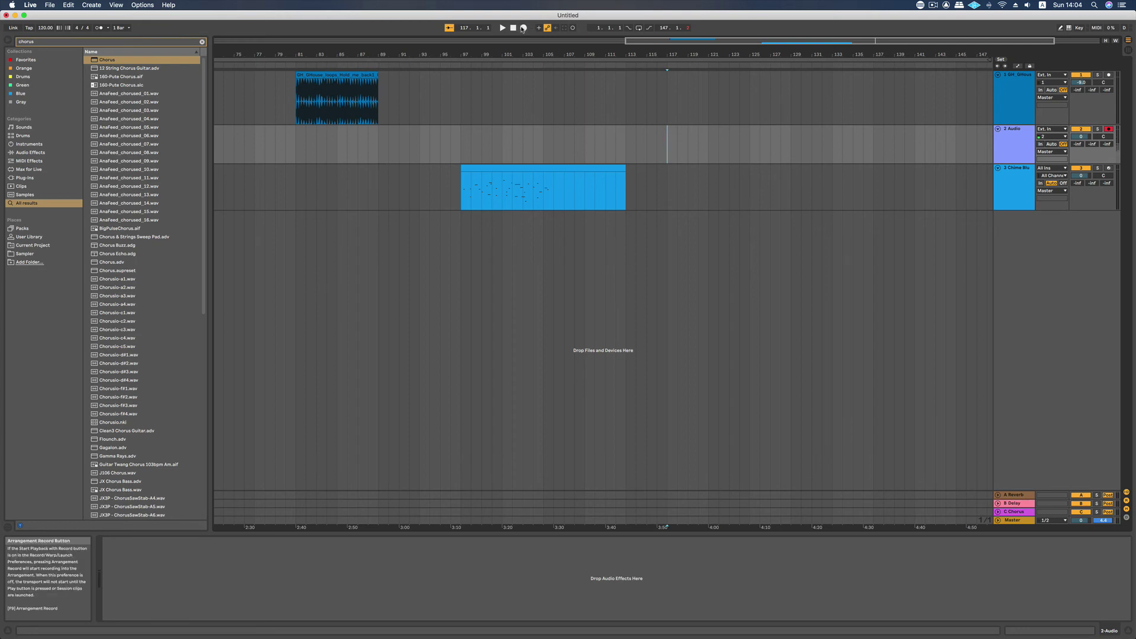
Step: Record an audio take of nearly five bars on the 2 Audio track from bar 117
click(523, 28)
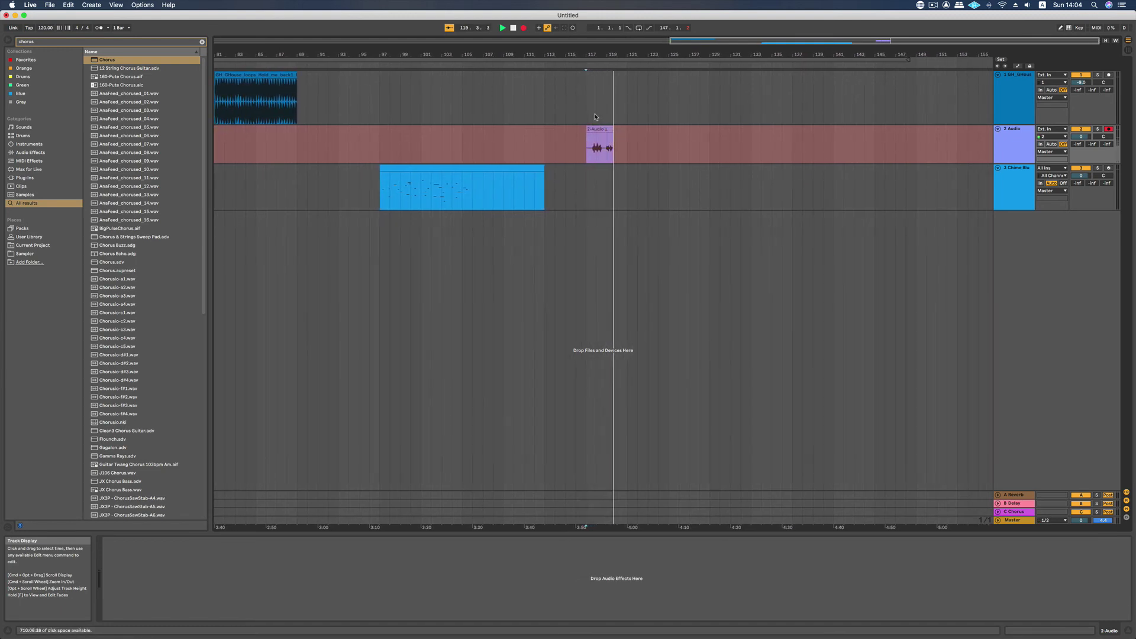
click(511, 30)
Step: Play back the recorded take from its start several times and open its clip properties
click(599, 160)
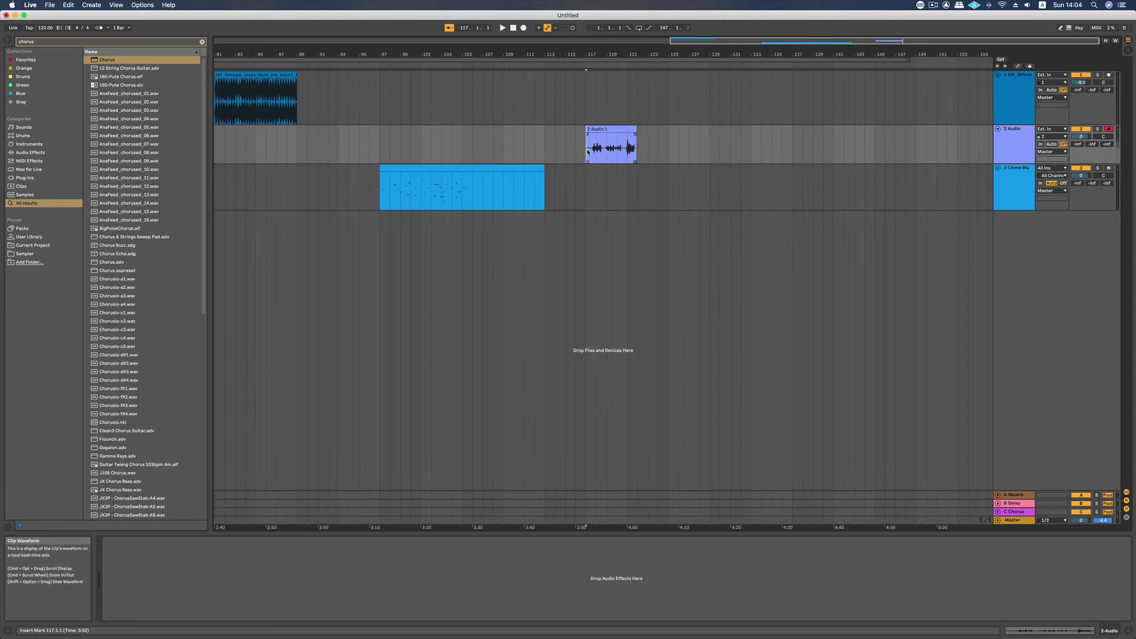
key(space)
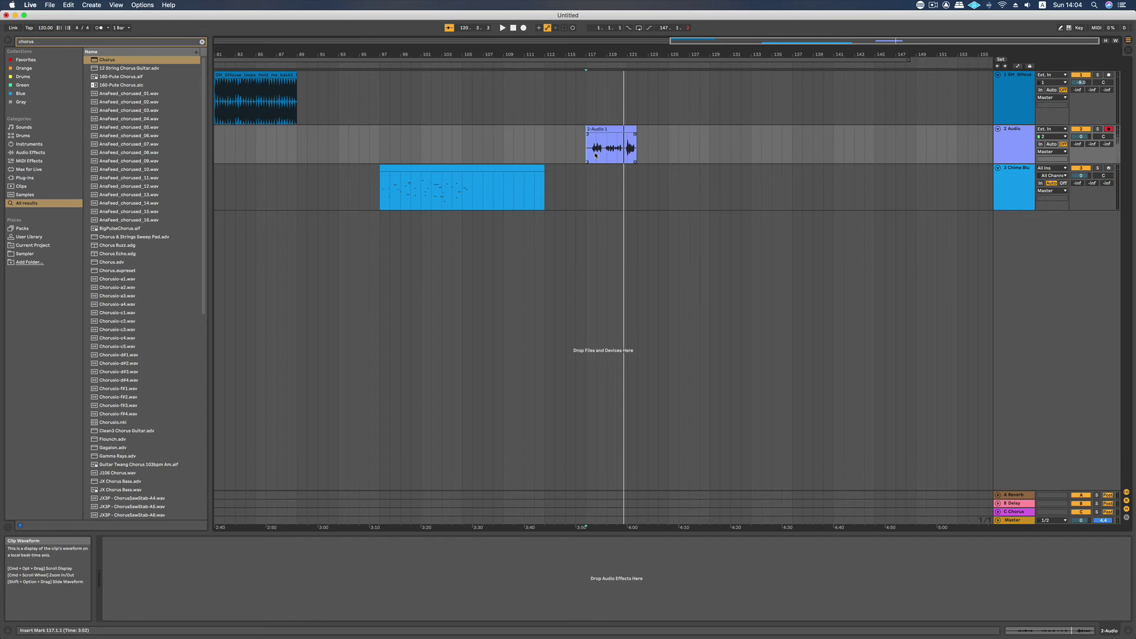
key(space)
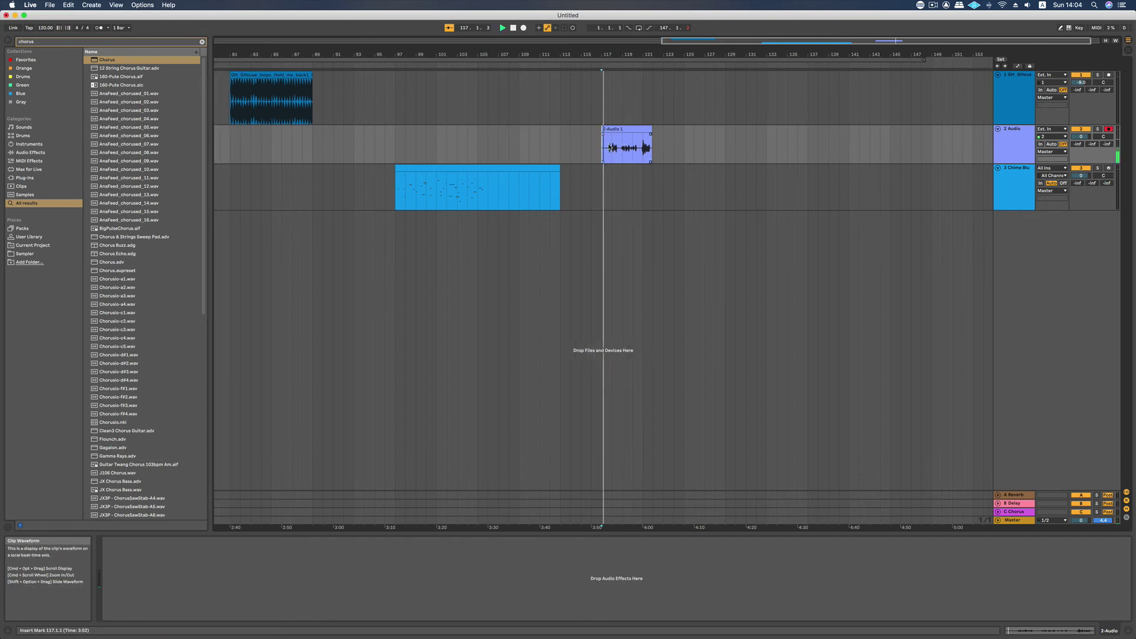
key(space)
key(space)
key(space)
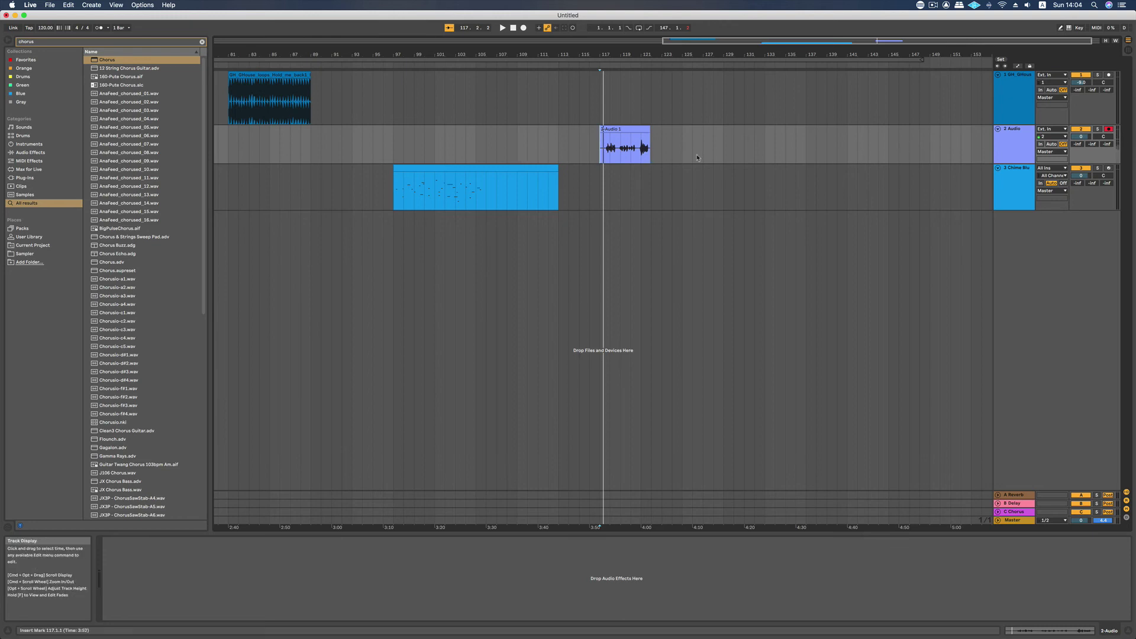
double_click(628, 130)
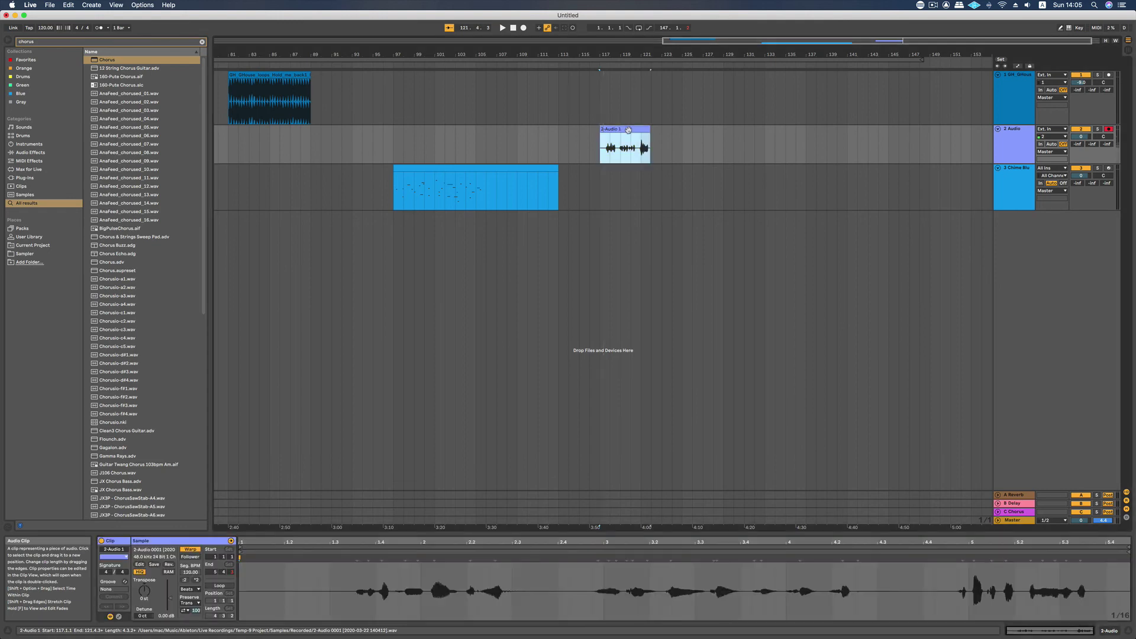
Step: Enlarge the sample editor and examine the recorded take's waveform at several zoom levels
drag(655, 535, 655, 156)
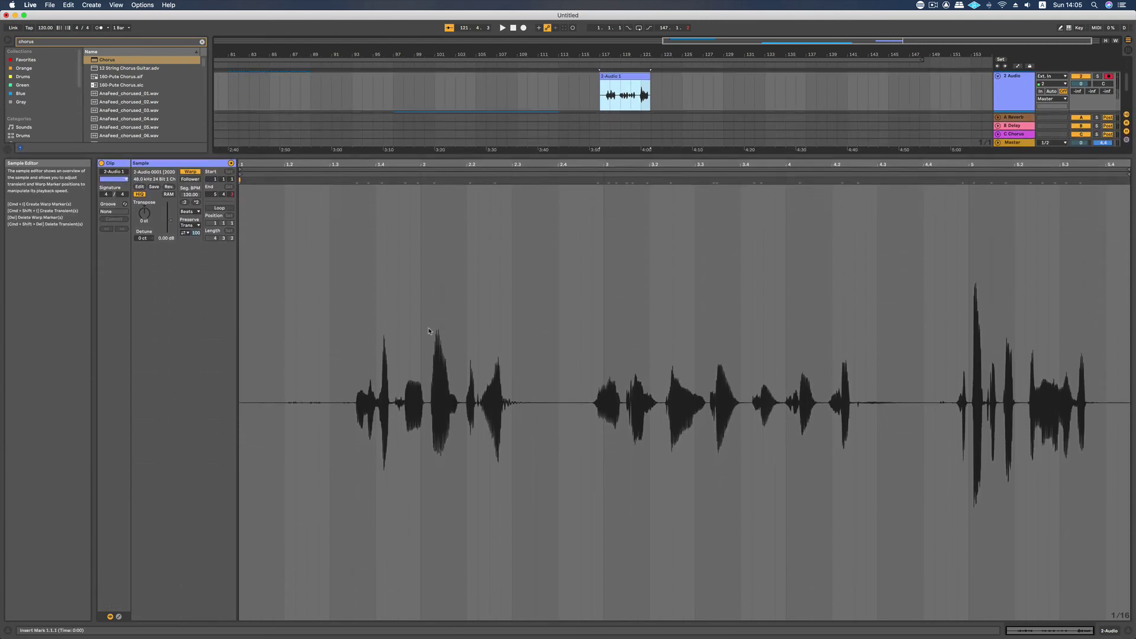
scroll(363, 349, up, 8)
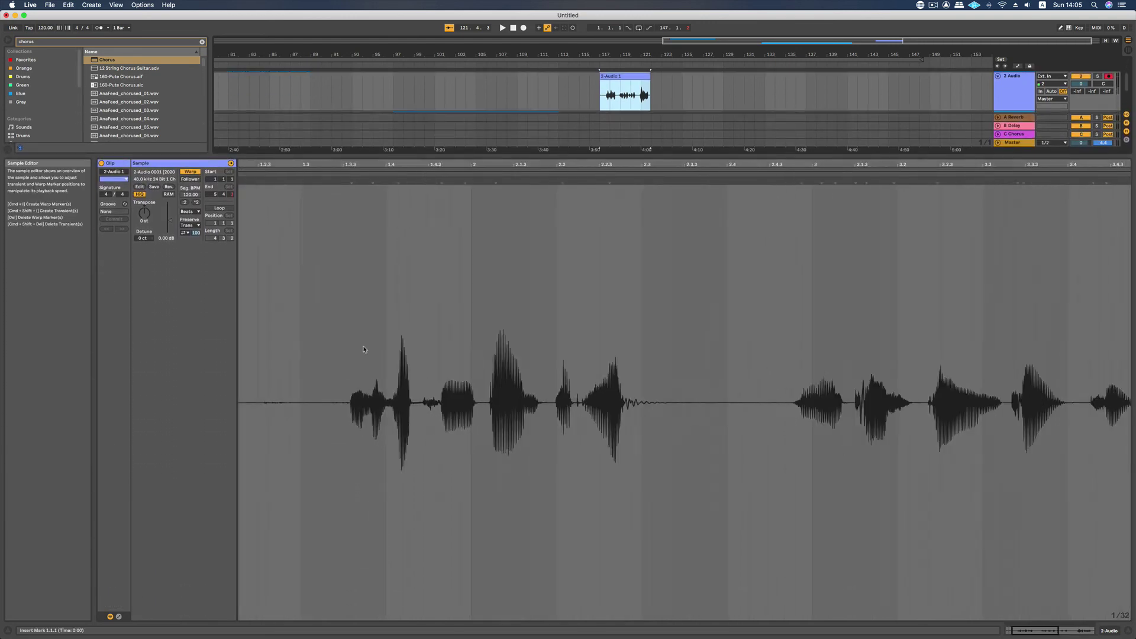
scroll(364, 350, down, 6)
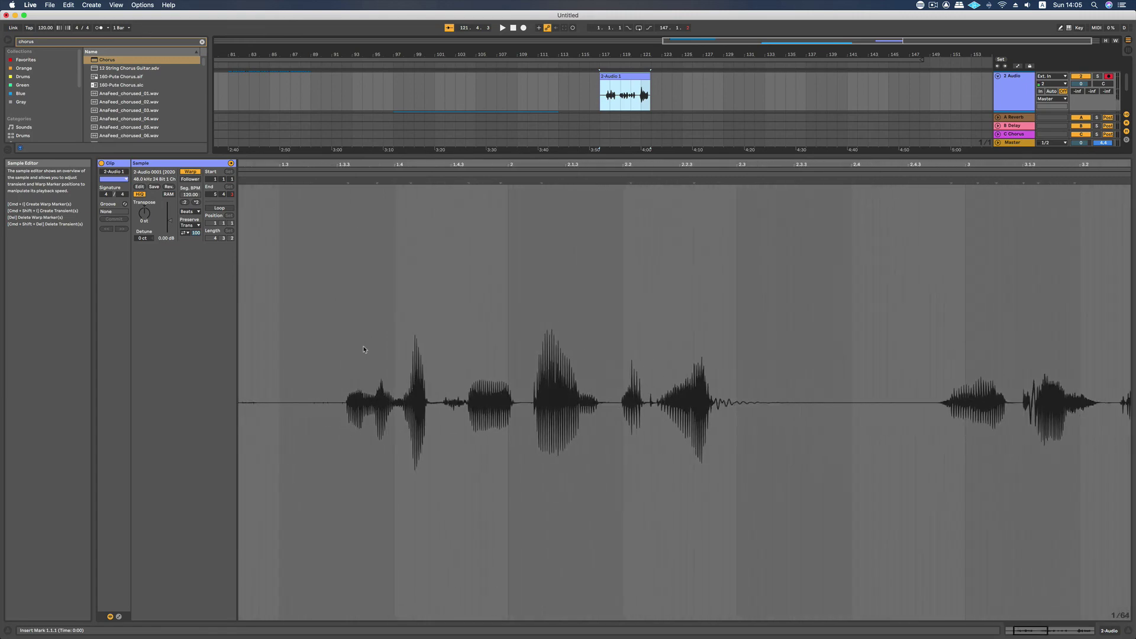
scroll(364, 349, up, 8)
scroll(364, 349, down, 10)
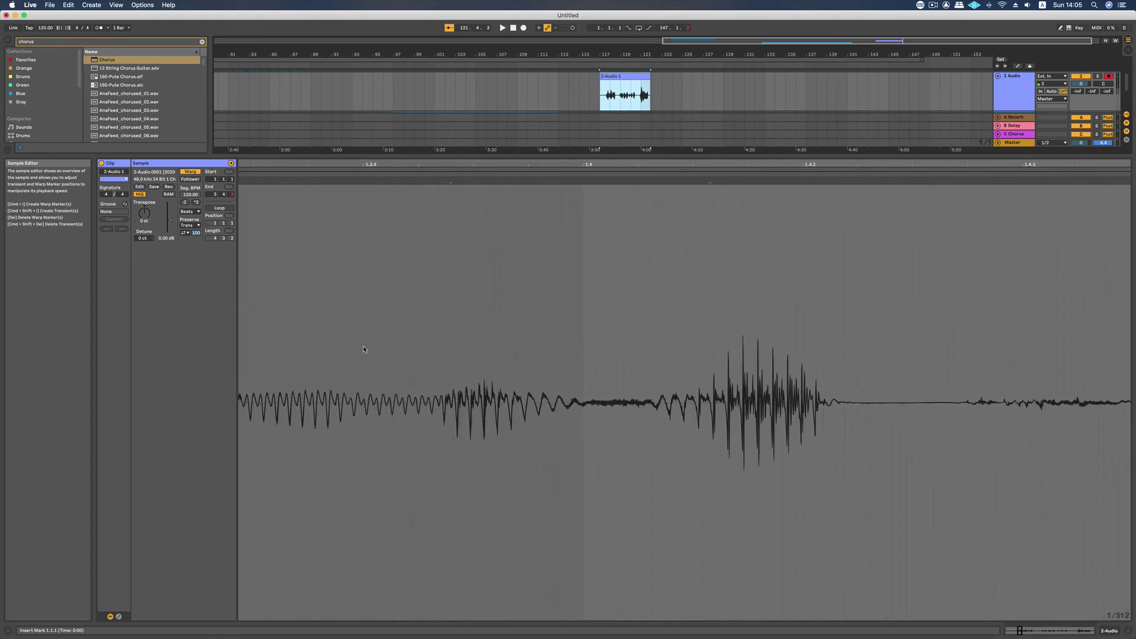
scroll(364, 349, up, 8)
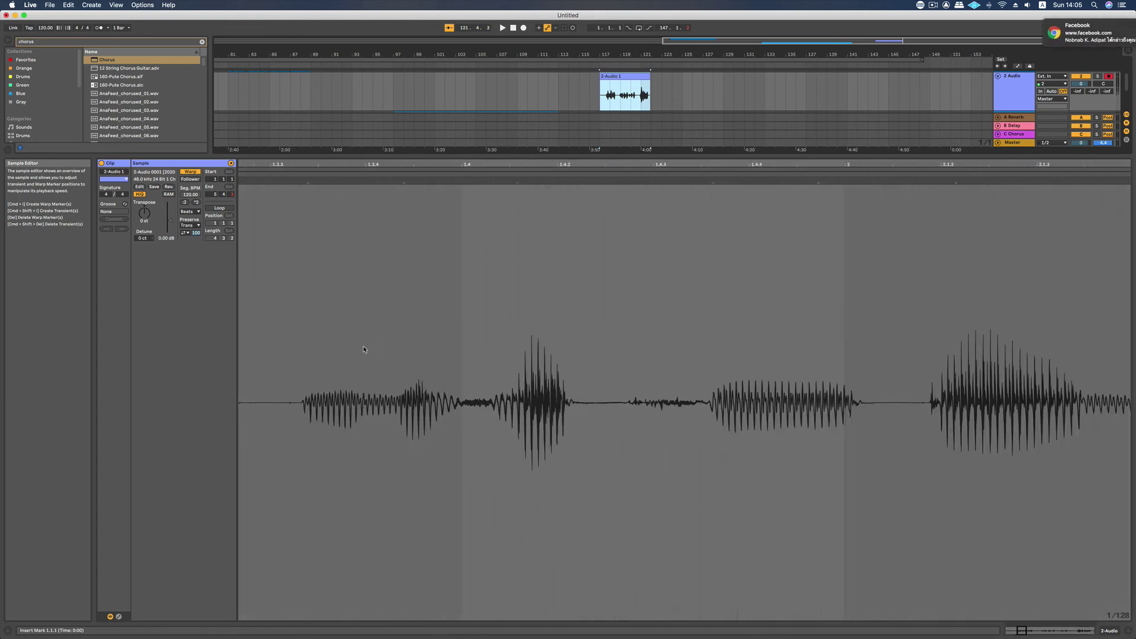
scroll(364, 349, down, 8)
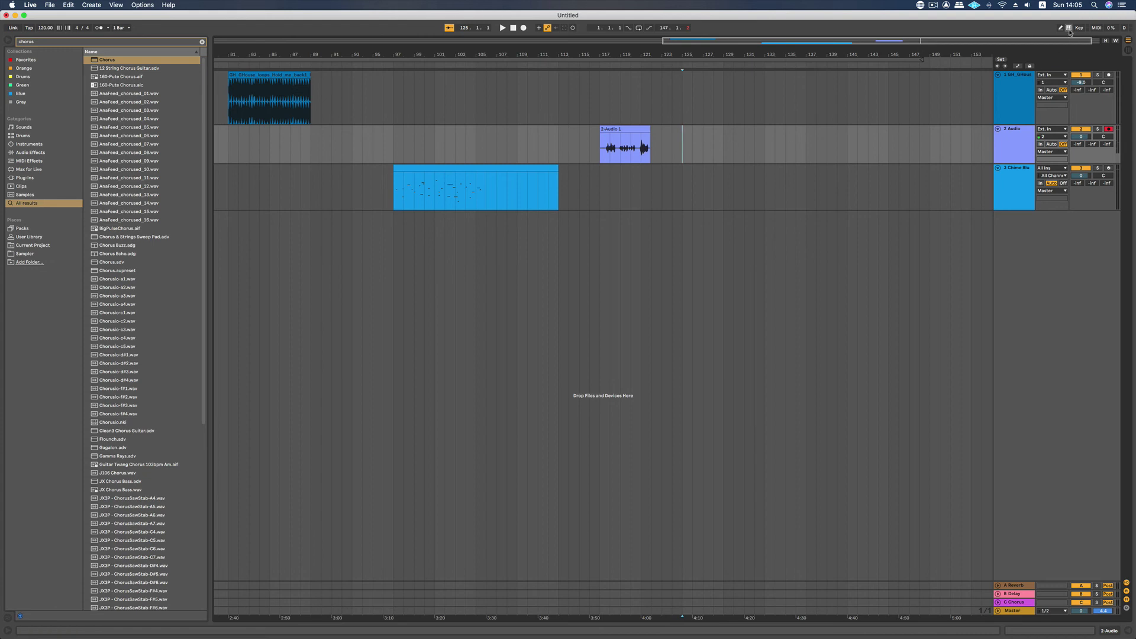
Step: Show track automation and make the 1 GH_GHouse track much taller around its loop clip
click(597, 148)
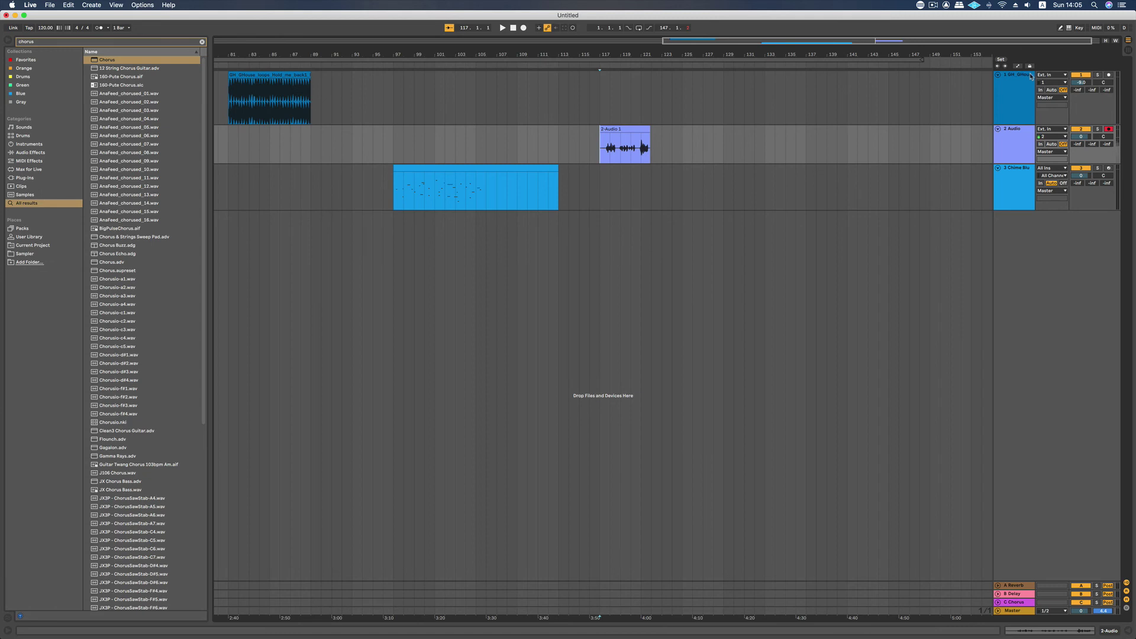
key(a)
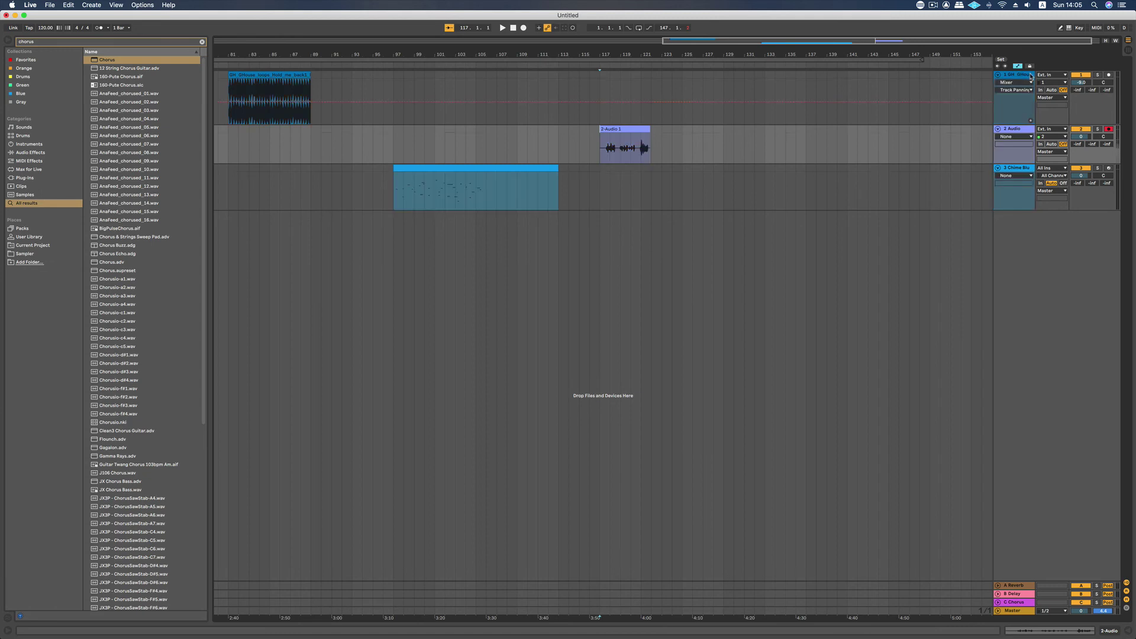
scroll(340, 166, left, 10)
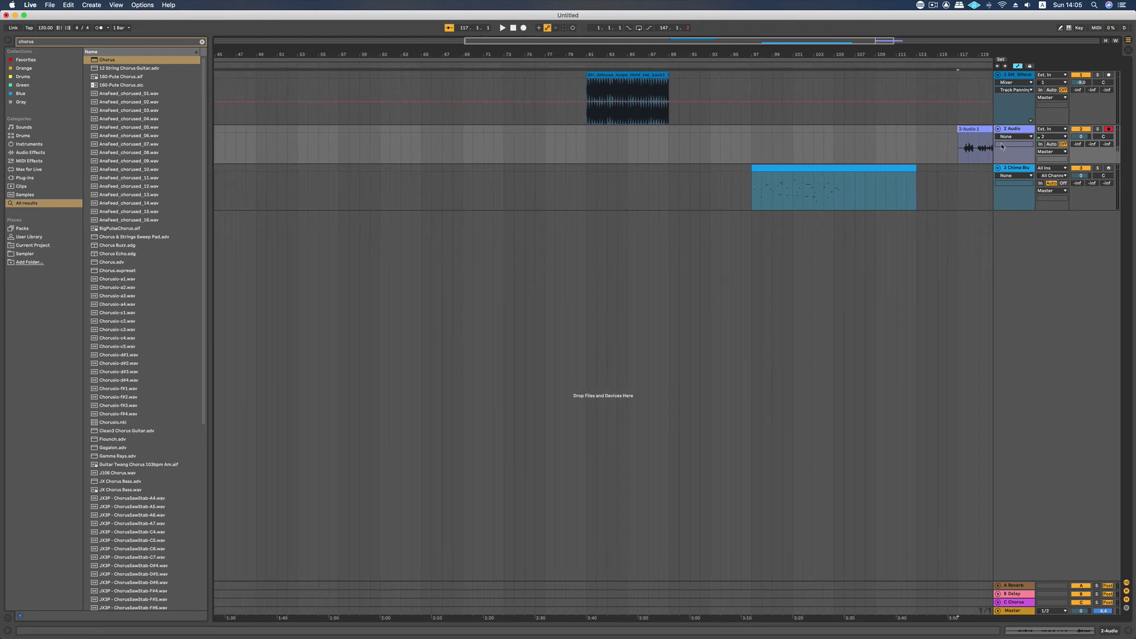
key(a)
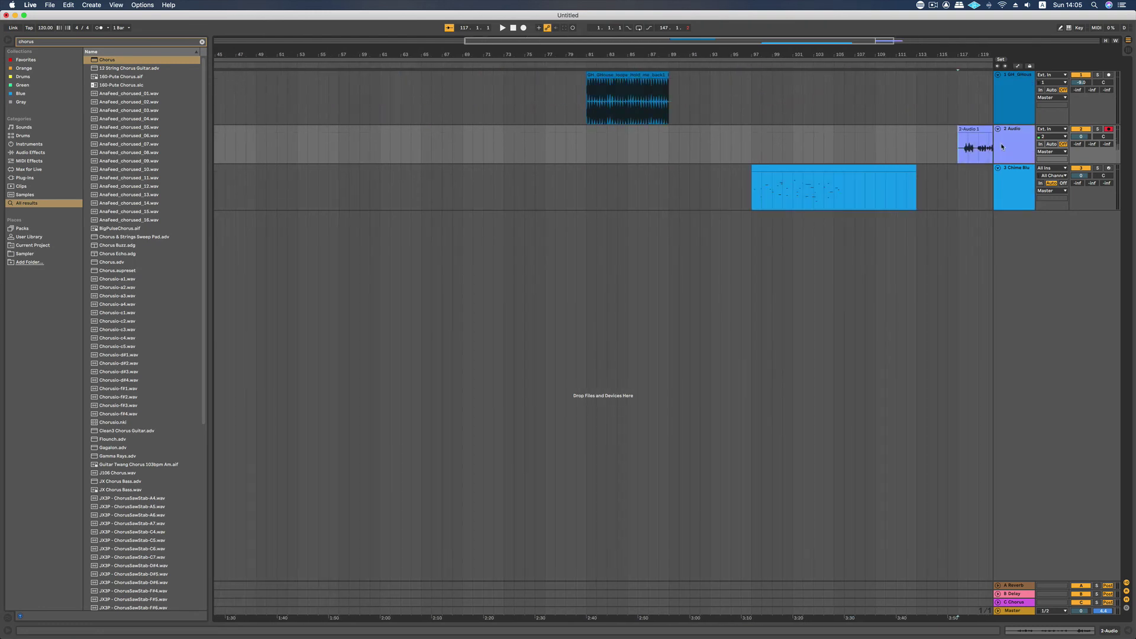
key(a)
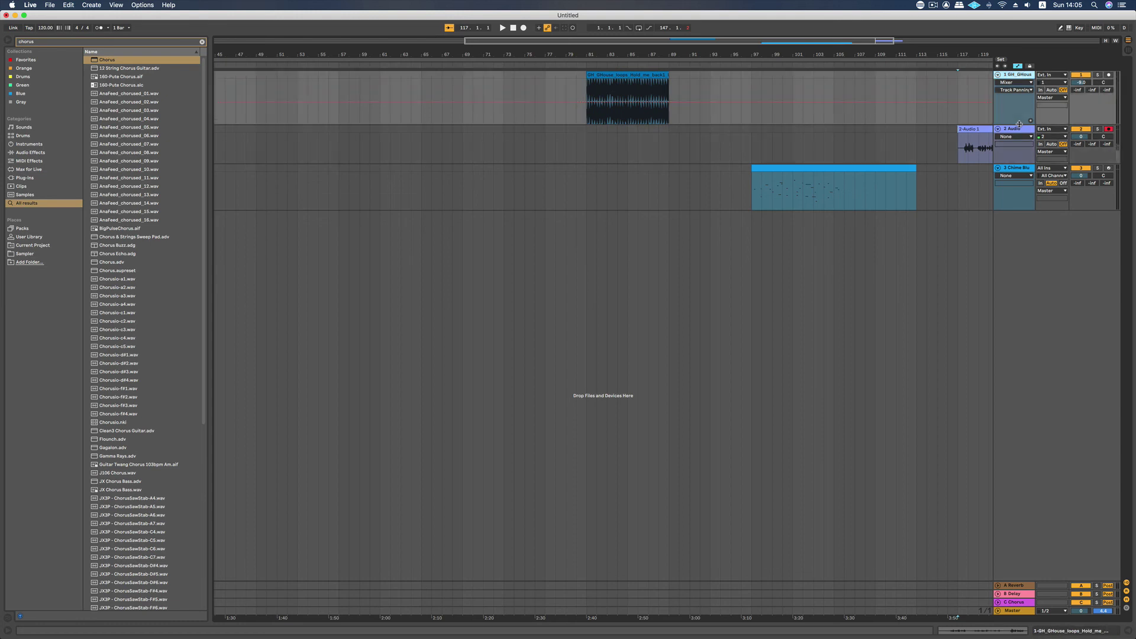
drag(1024, 121, 1023, 267)
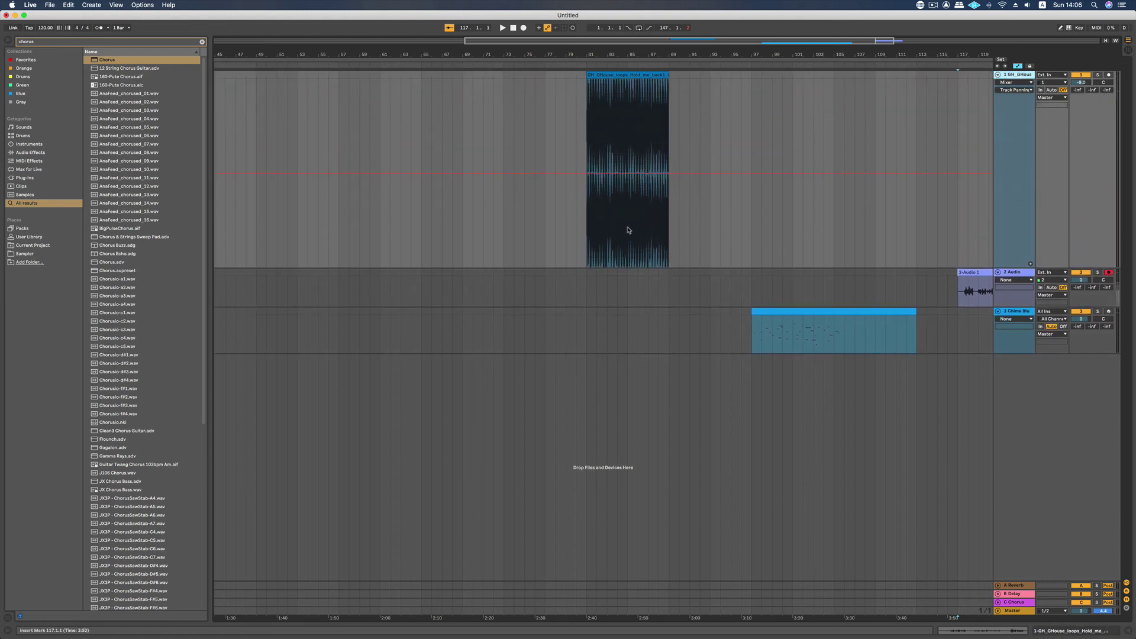
scroll(628, 230, up, 3)
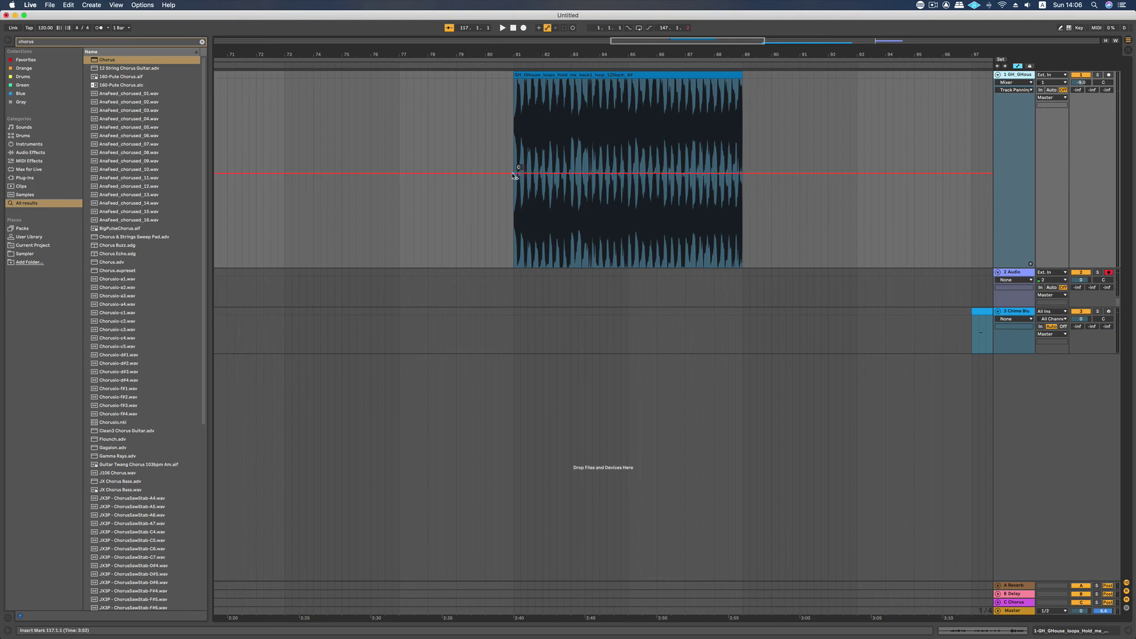
Step: Draw zigzag Track Volume automation across the GH_GHouse loop from bar 81 to about bar 88
click(1084, 82)
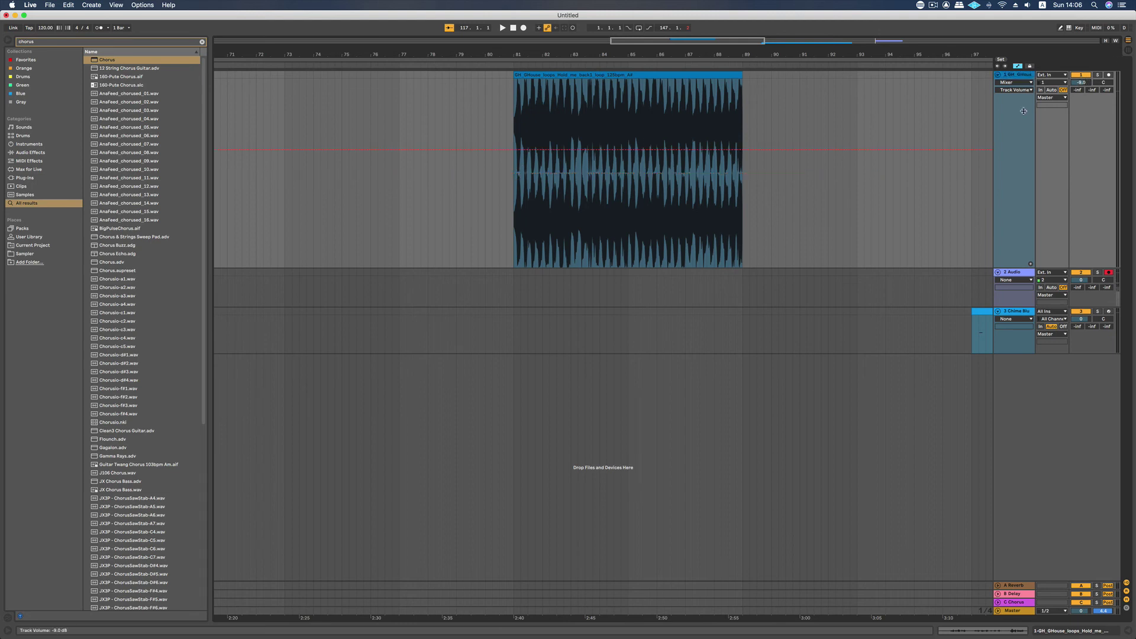
drag(509, 150, 697, 119)
click(579, 270)
click(733, 169)
click(712, 169)
Step: Play the GH_GHouse loop from 80.4.1, just before it starts, to hear the volume automation
click(500, 227)
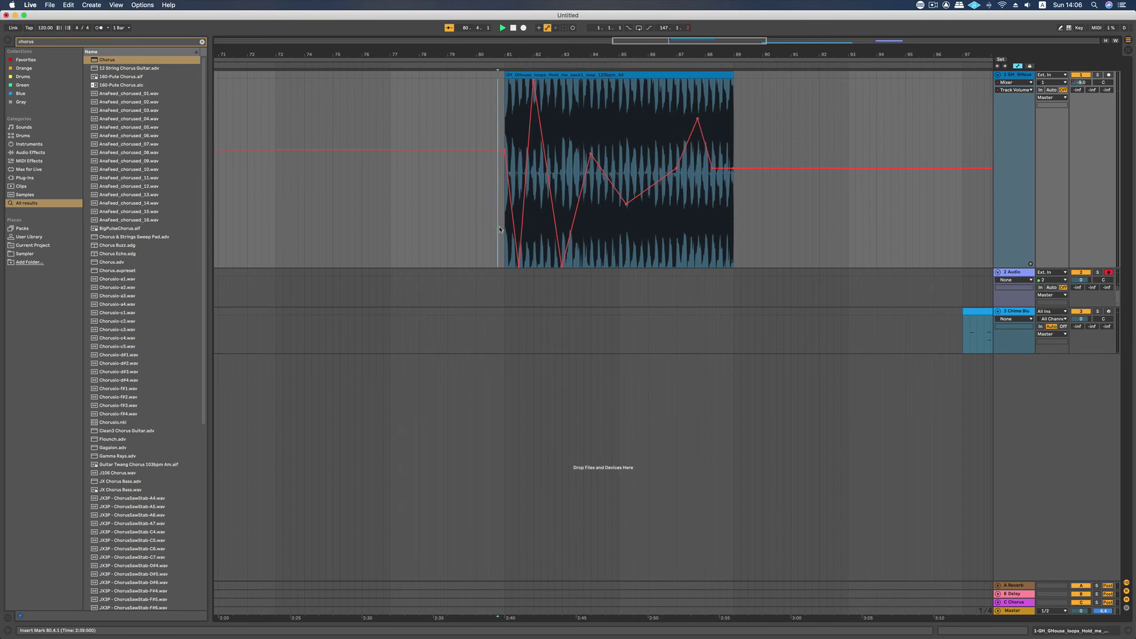
key(space)
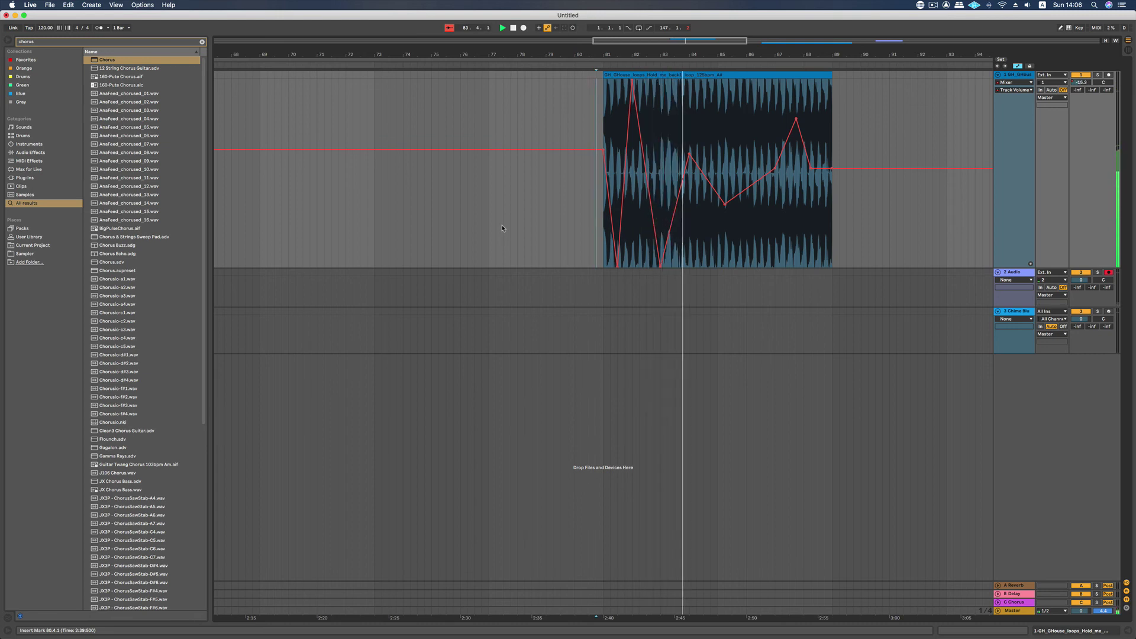
key(space)
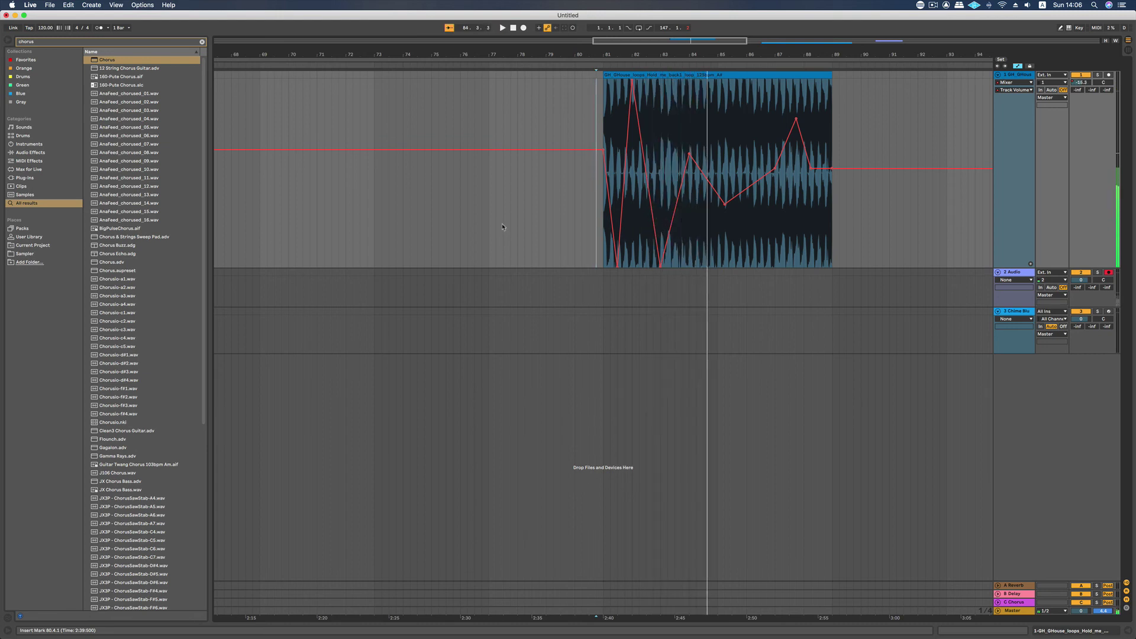
Step: Place the insert marker at bar 81 and delete the GH_GHouse track's volume automation
click(601, 224)
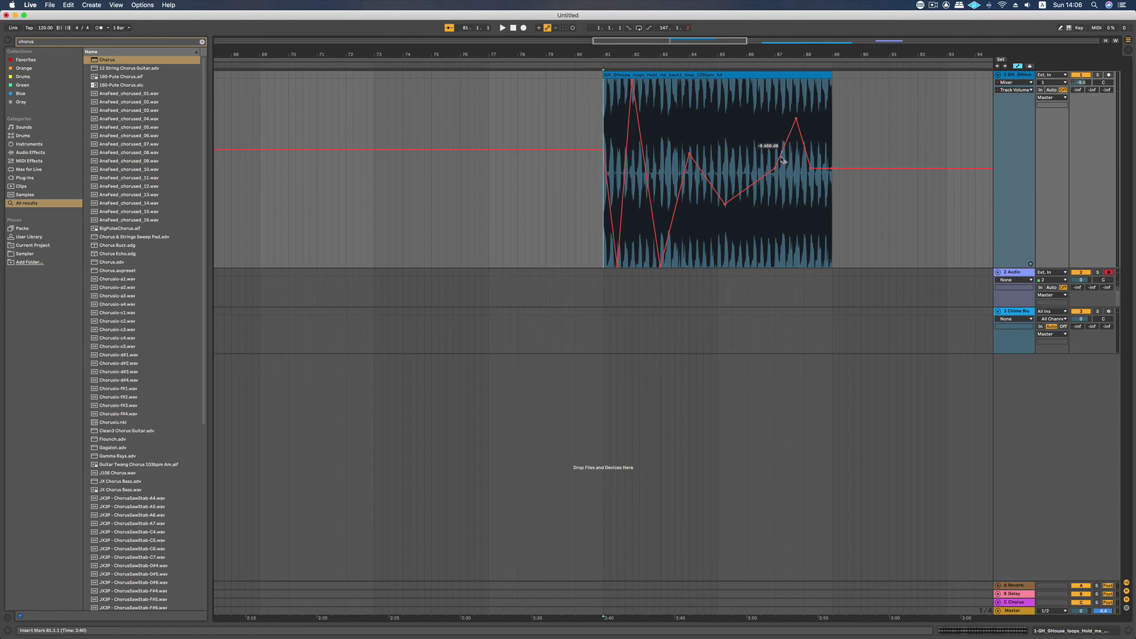
right_click(1086, 85)
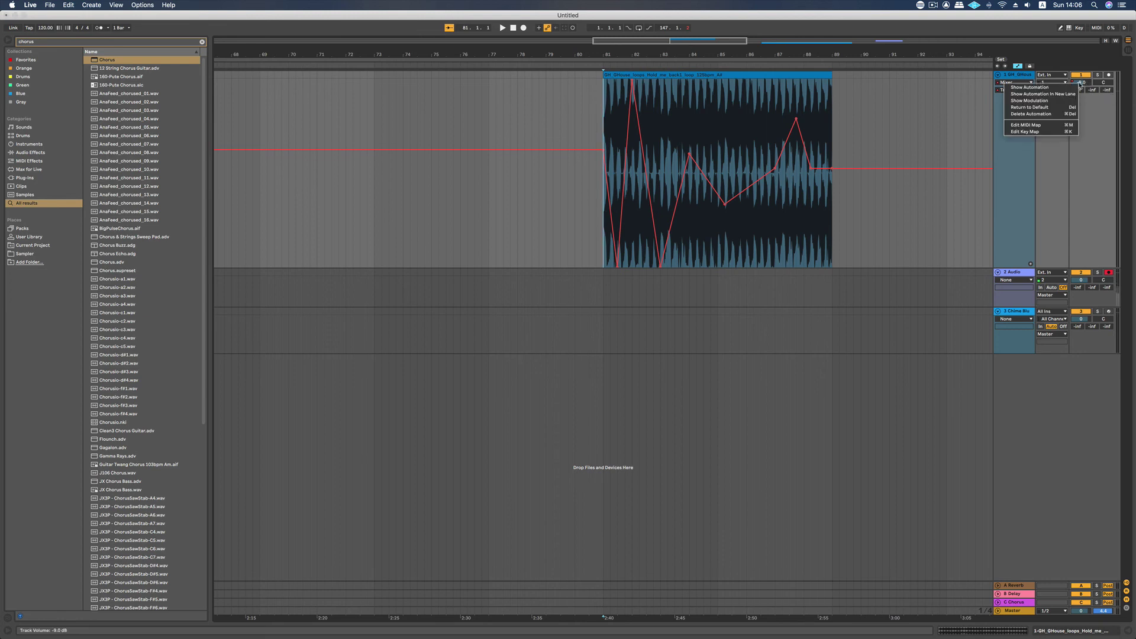
click(1032, 114)
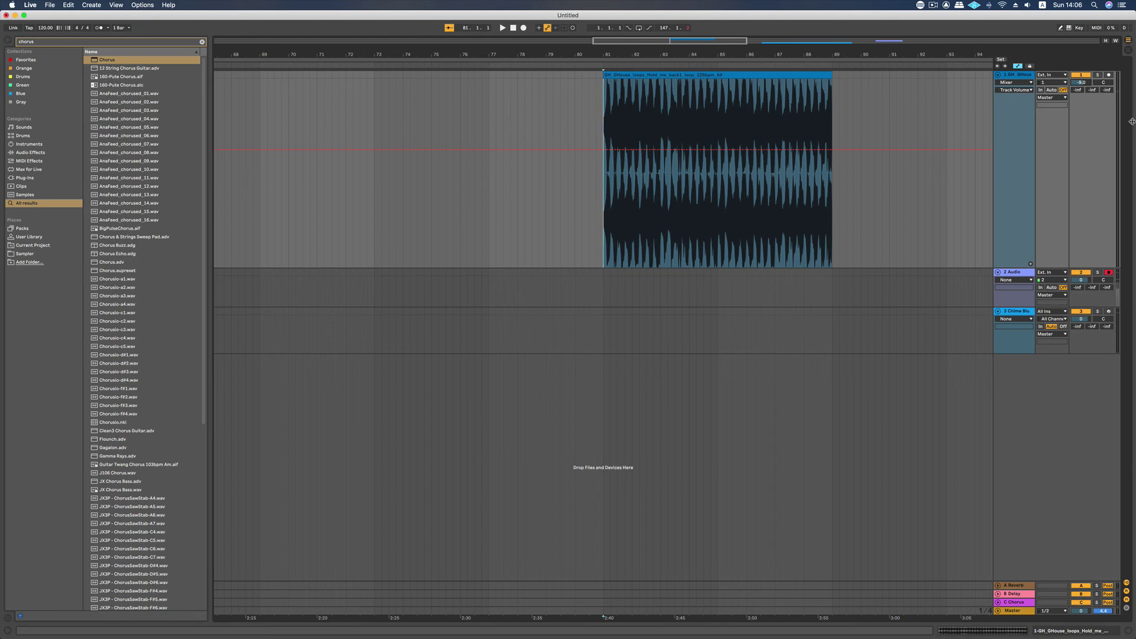
Step: Show the Track Panning automation of the GH_GHouse track
right_click(1102, 84)
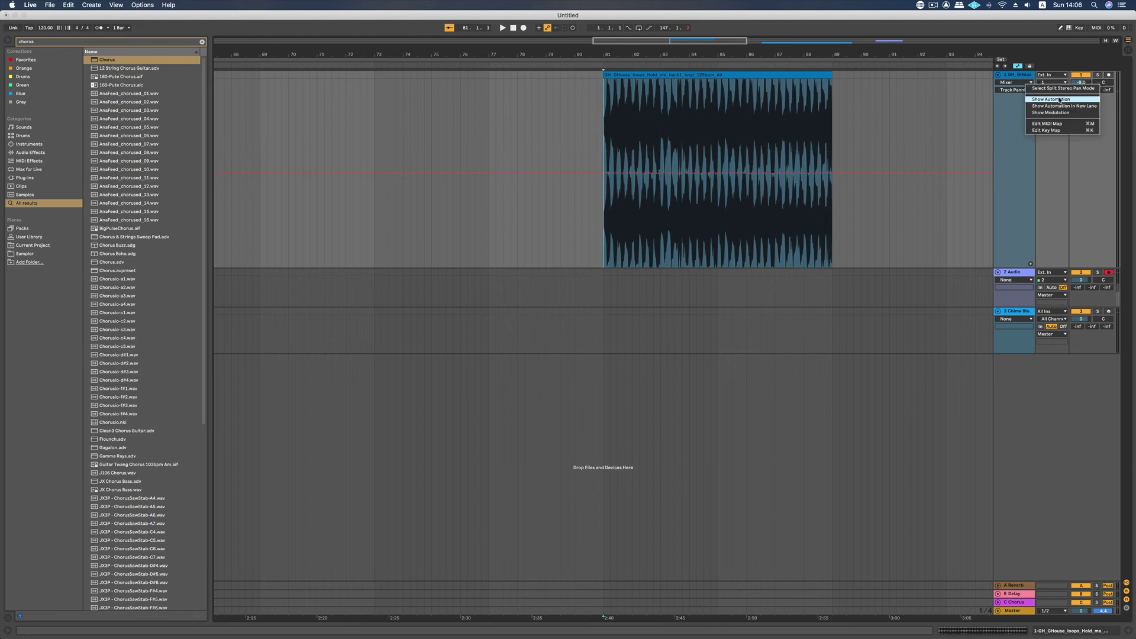
click(1106, 85)
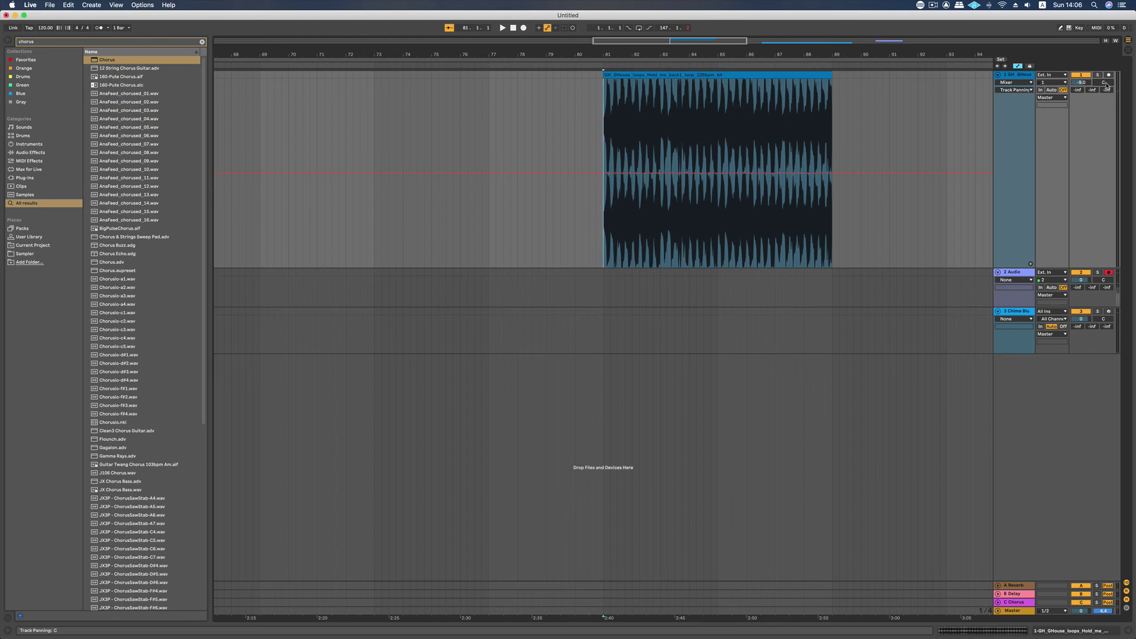
right_click(1102, 84)
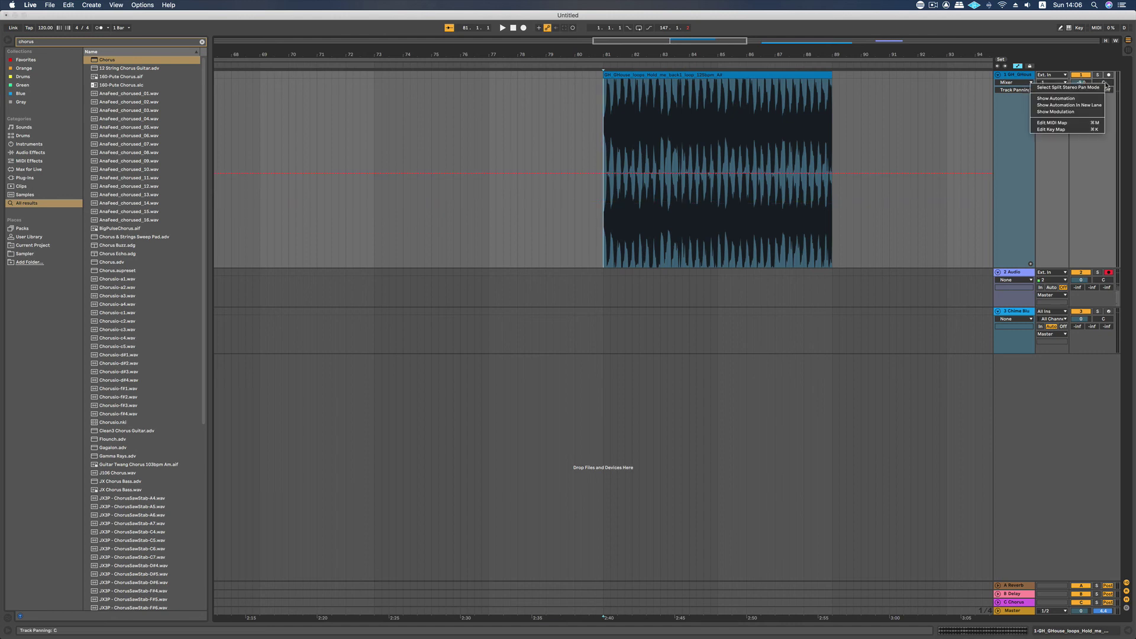
click(1075, 99)
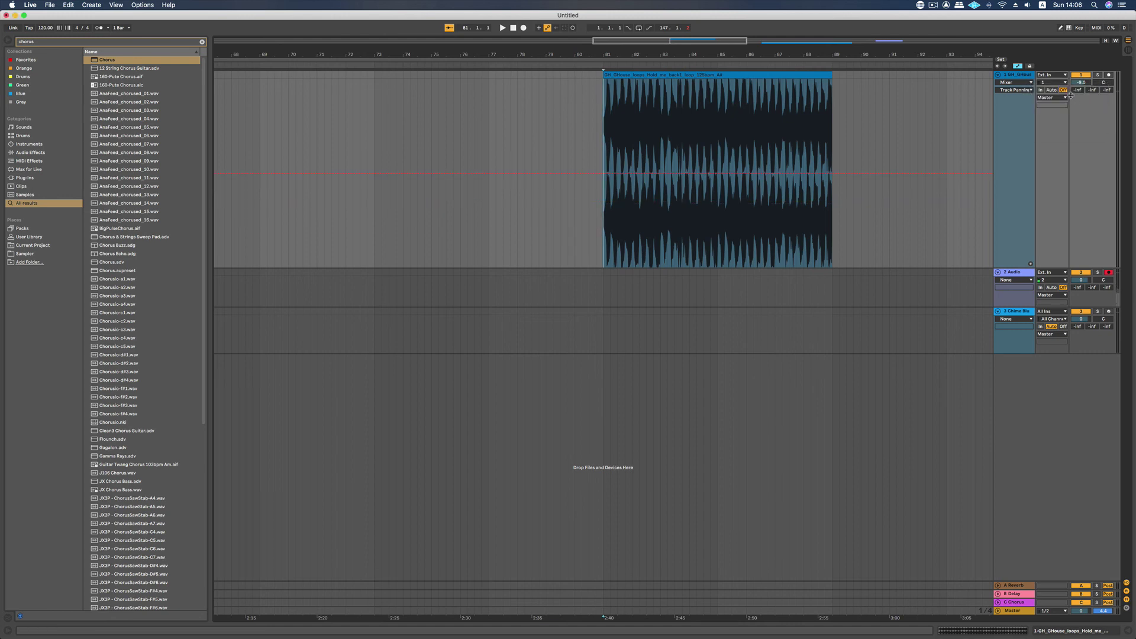
Step: Insert square automation shapes into the GH_GHouse track's panning envelope at bars 82 and 81
right_click(679, 227)
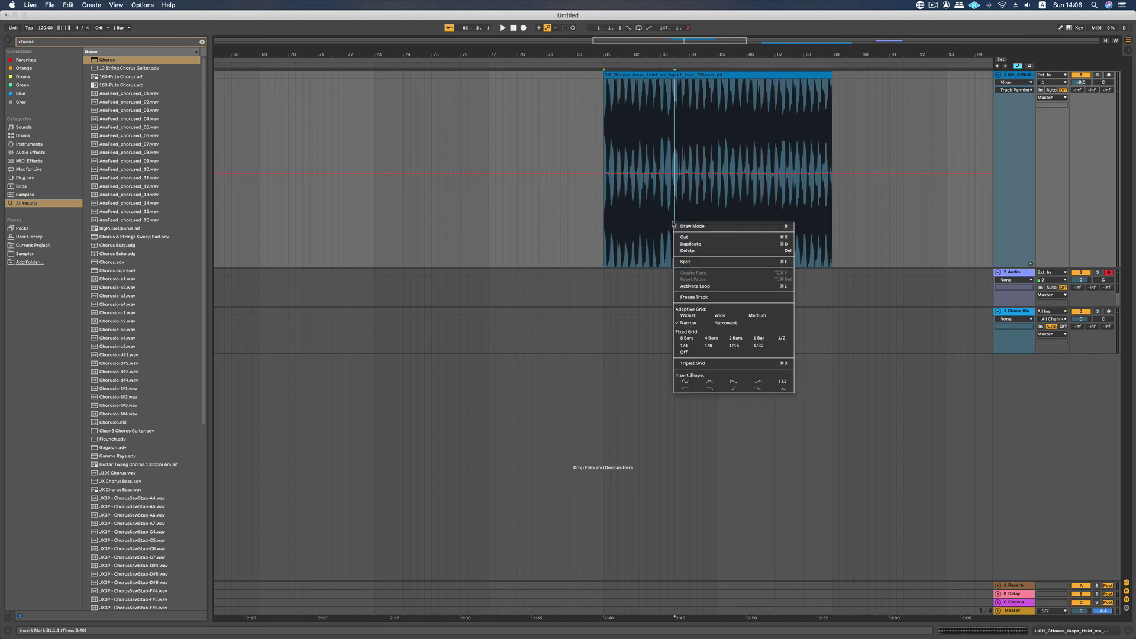
click(591, 227)
right_click(631, 213)
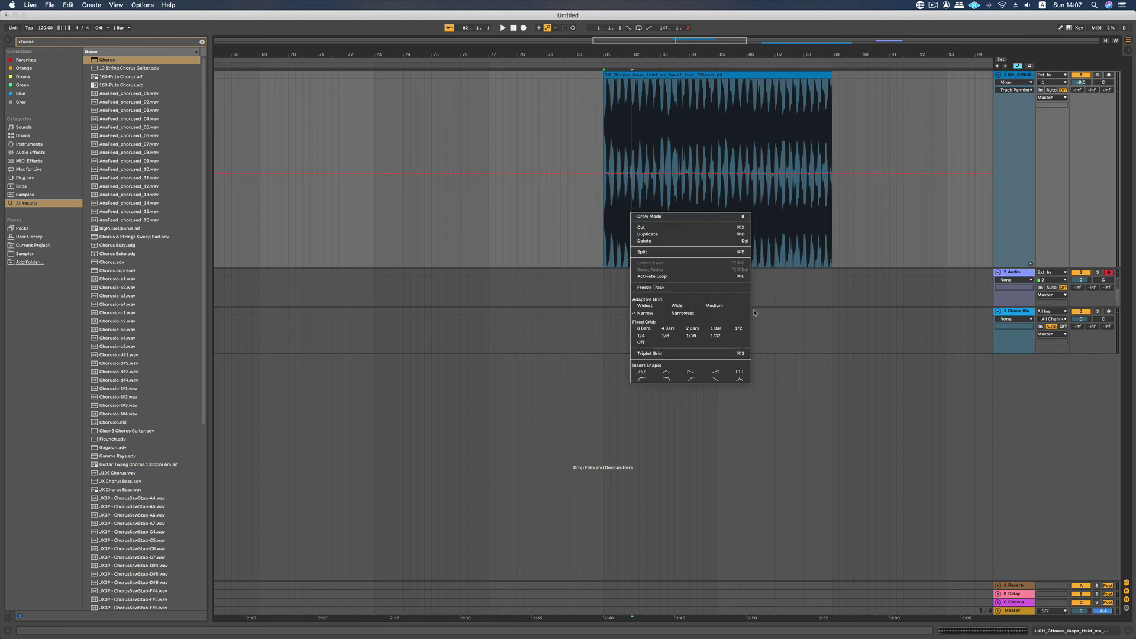
click(740, 374)
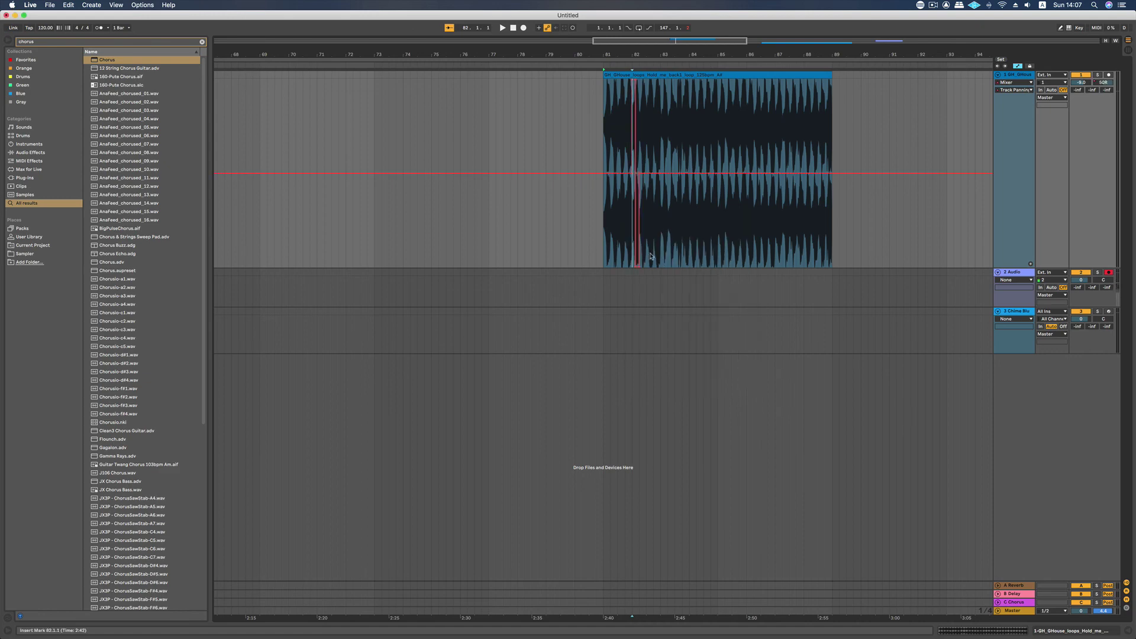
right_click(603, 188)
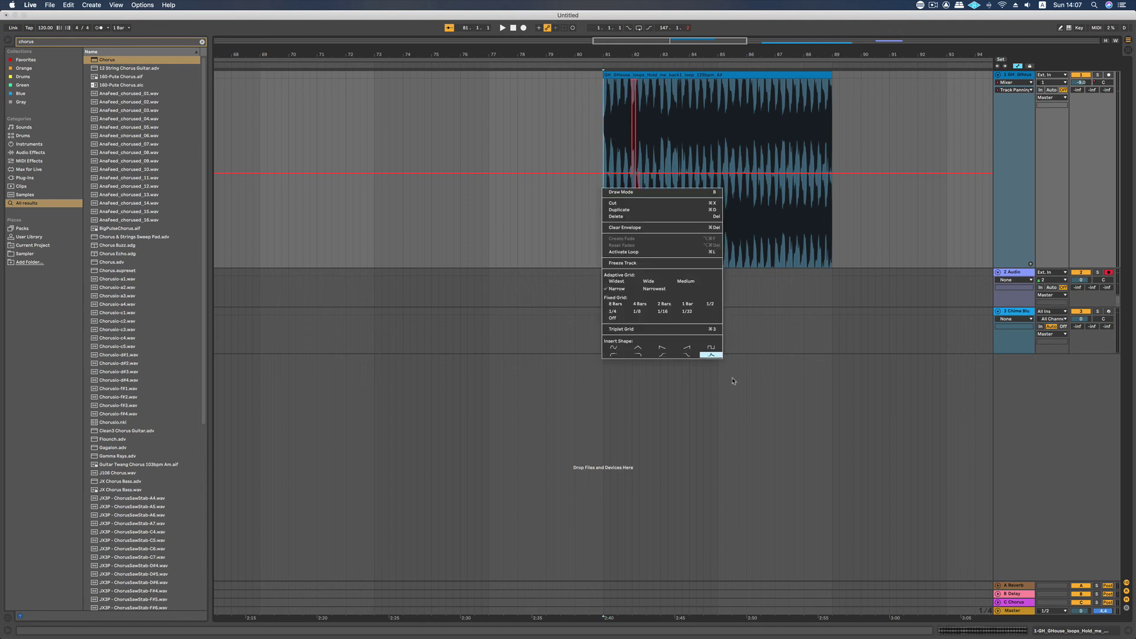
click(711, 355)
Step: Copy the one-beat section with the square panning shape at 81.1.1 and paste it at 85.1.1, 83.1.1, 83.3.3 and 84.3.1
key(plus)
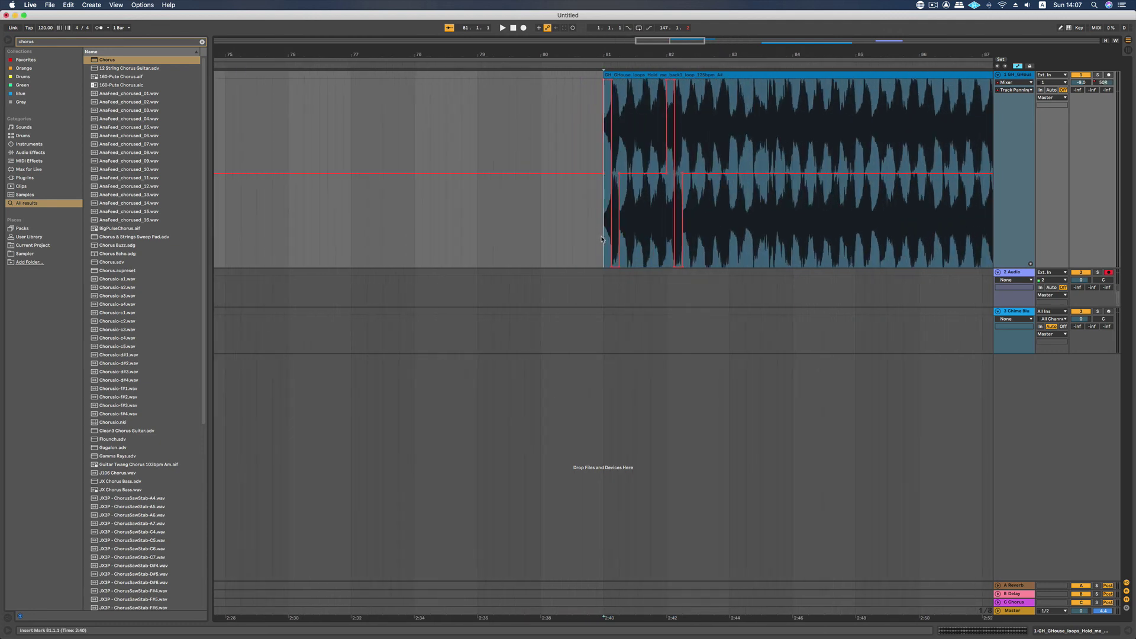
drag(605, 239, 620, 238)
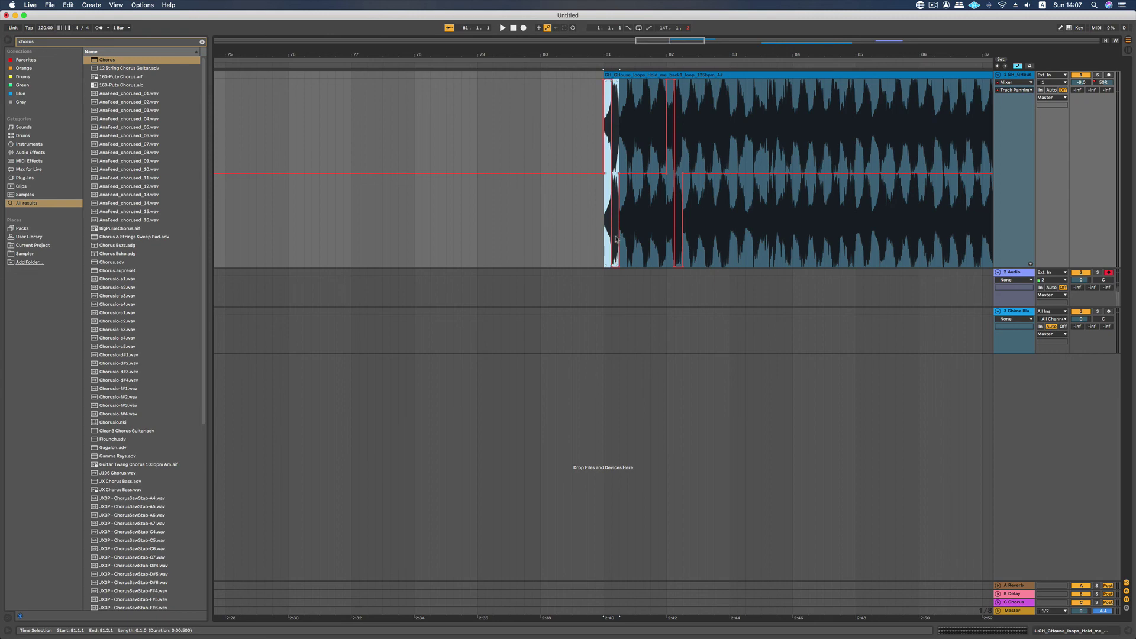
click(855, 139)
key(super+v)
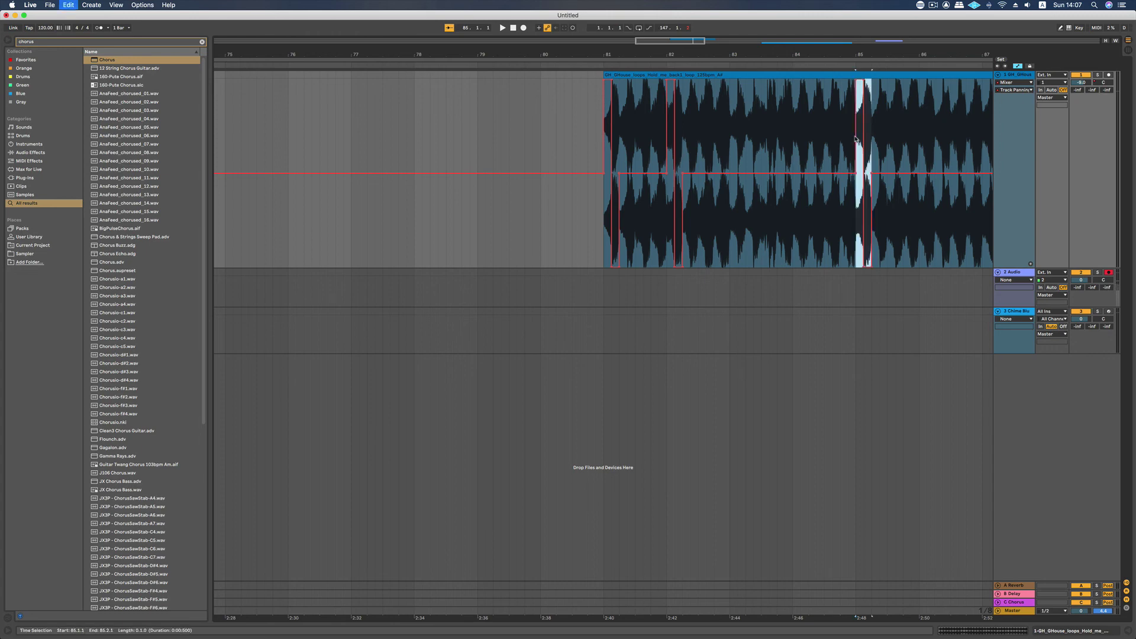
click(734, 201)
key(super+v)
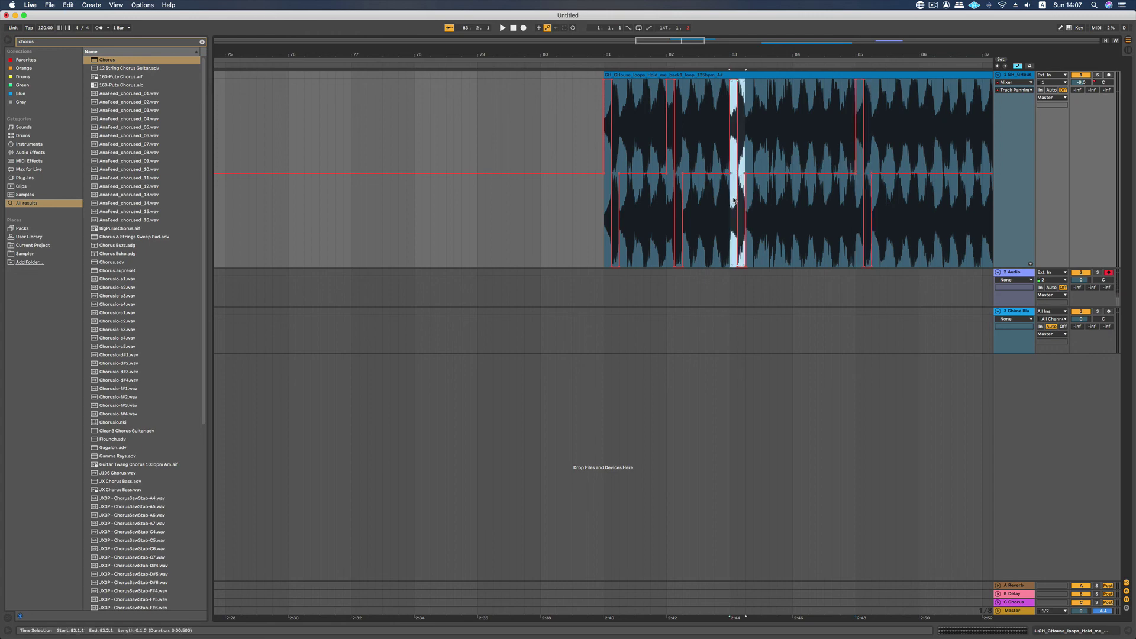
click(770, 203)
key(super+v)
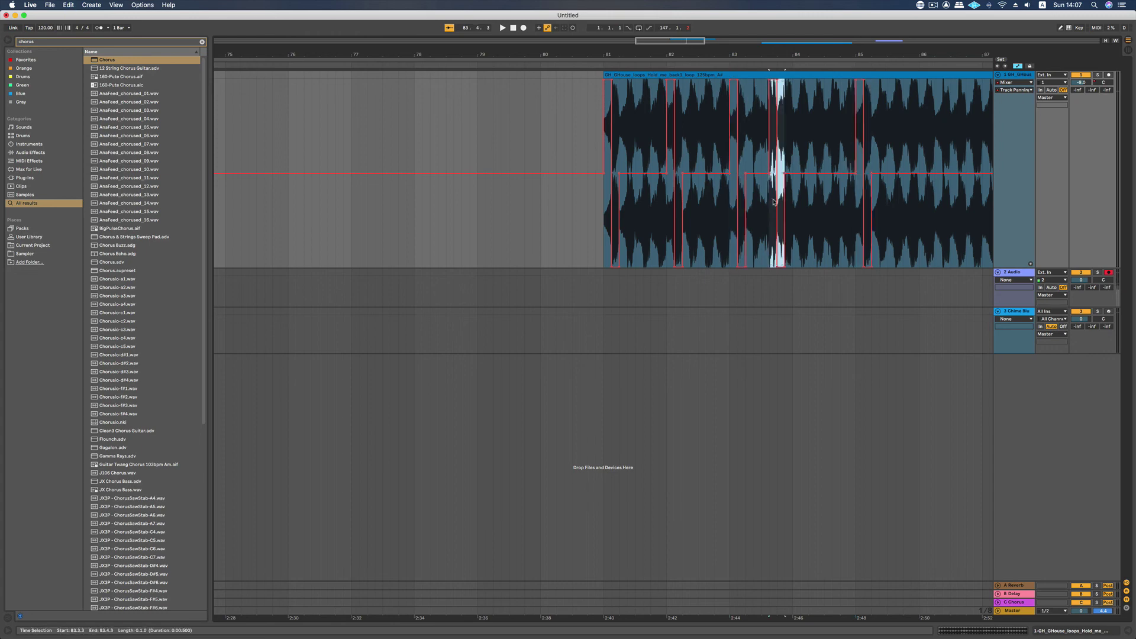
click(825, 201)
key(super+v)
Step: Select the one-beat panning section starting at 81.1.1 and duplicate it repeatedly until it fills the GH_GHouse clip up to 89.1.1
scroll(825, 201, right, 1)
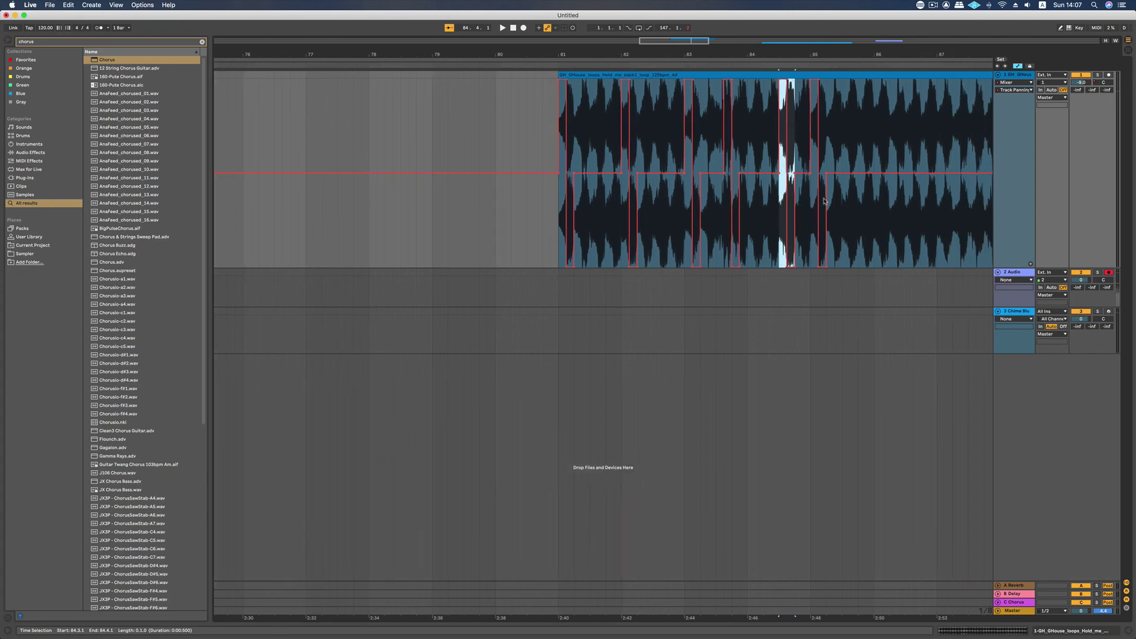
click(560, 208)
drag(561, 209, 573, 208)
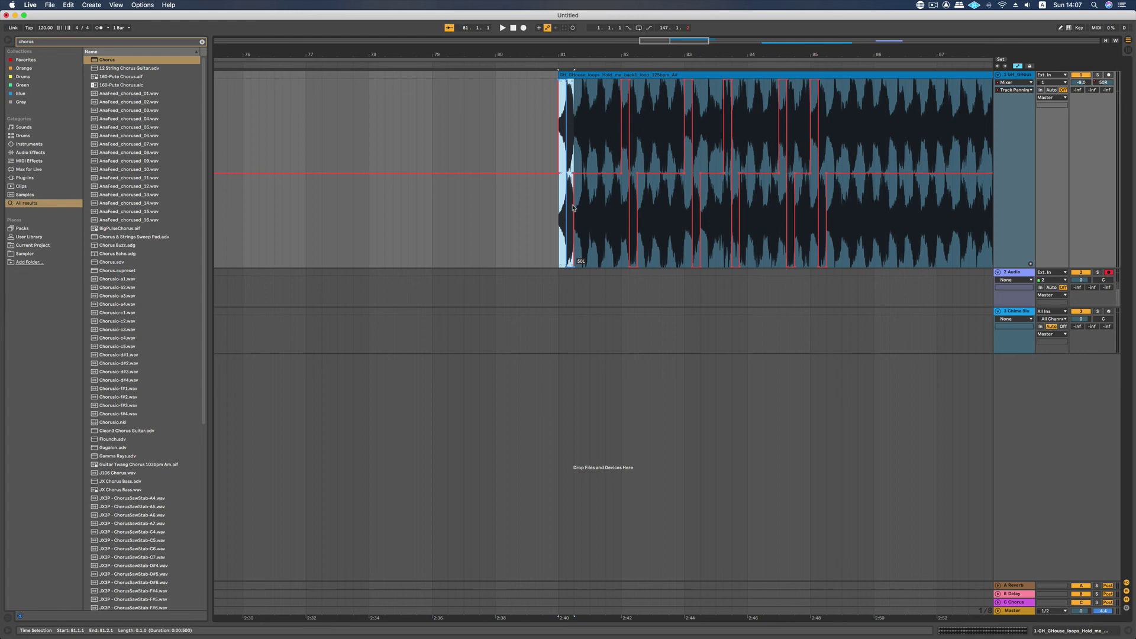
key(super+d)
key(super+d)
key(super+d)
key(super+d)
key(super+d)
key(super+d)
key(super+d)
key(super+d)
key(super+d)
key(super+d)
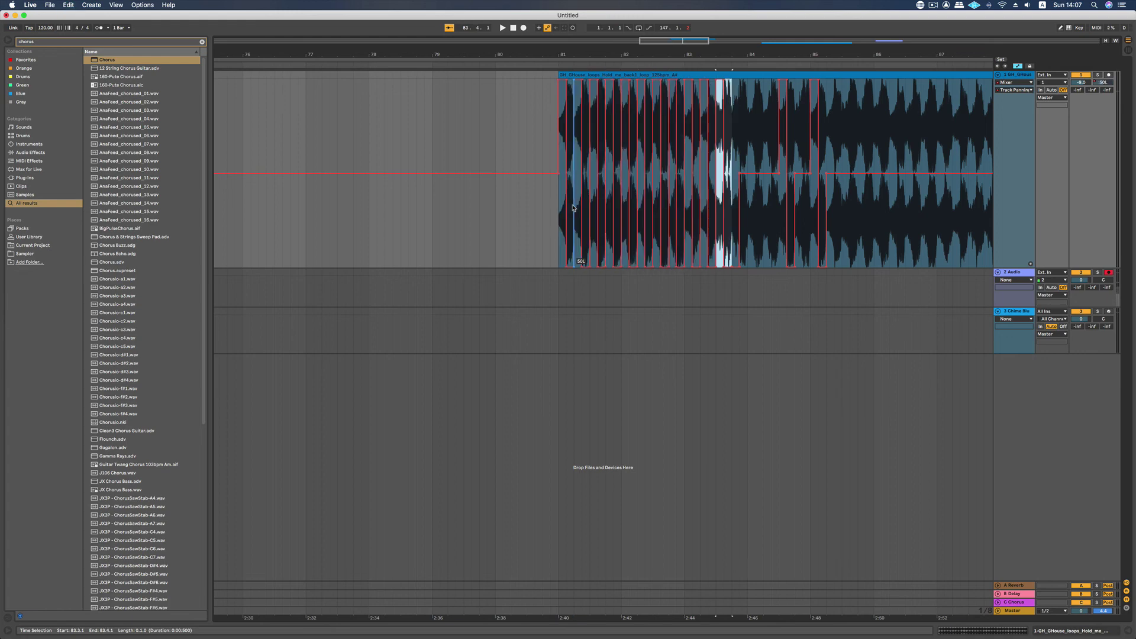
key(super+d)
key(super+d)
key(super+d)
key(super+d)
key(super+d)
key(super+d)
key(super+d)
key(super+d)
key(super+d)
key(super+d)
key(super+d)
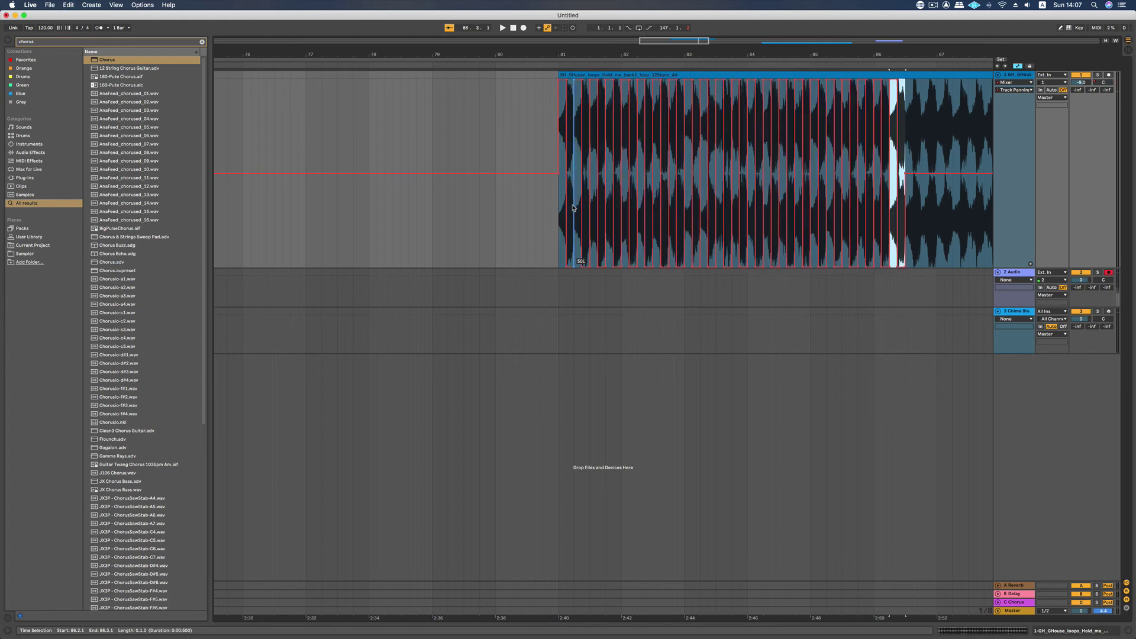
key(super+d)
key(super+d)
key(super+d)
key(super+d)
key(super+d)
key(super+d)
key(super+d)
key(super+d)
key(super+d)
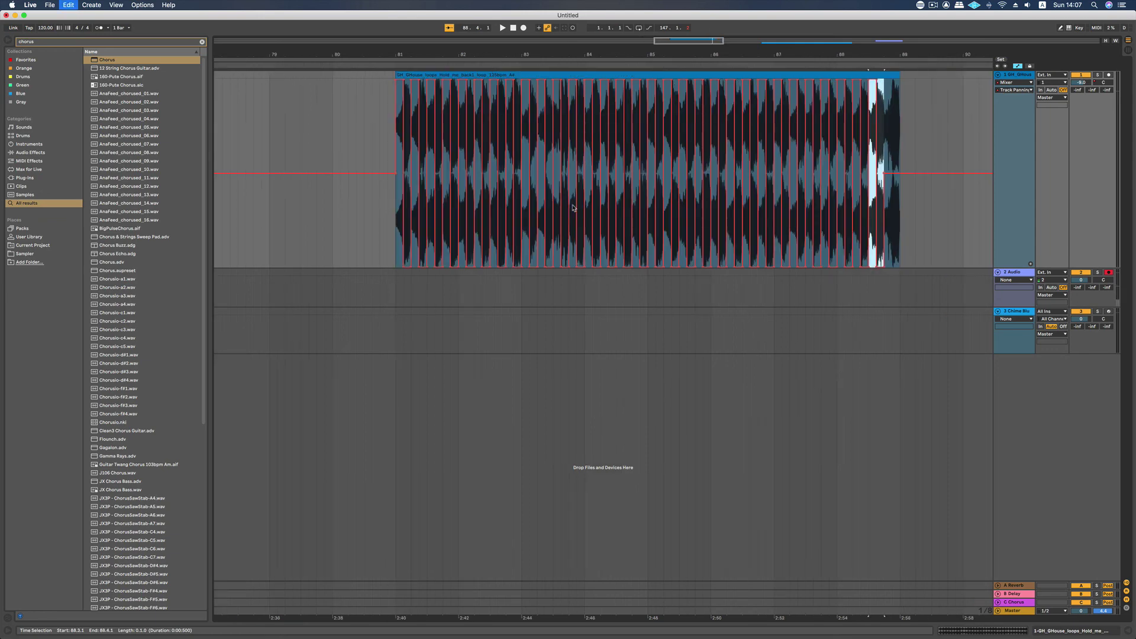
key(super+d)
Step: Undo the last nine duplications of the panning section and redo them all
scroll(452, 208, left, 2)
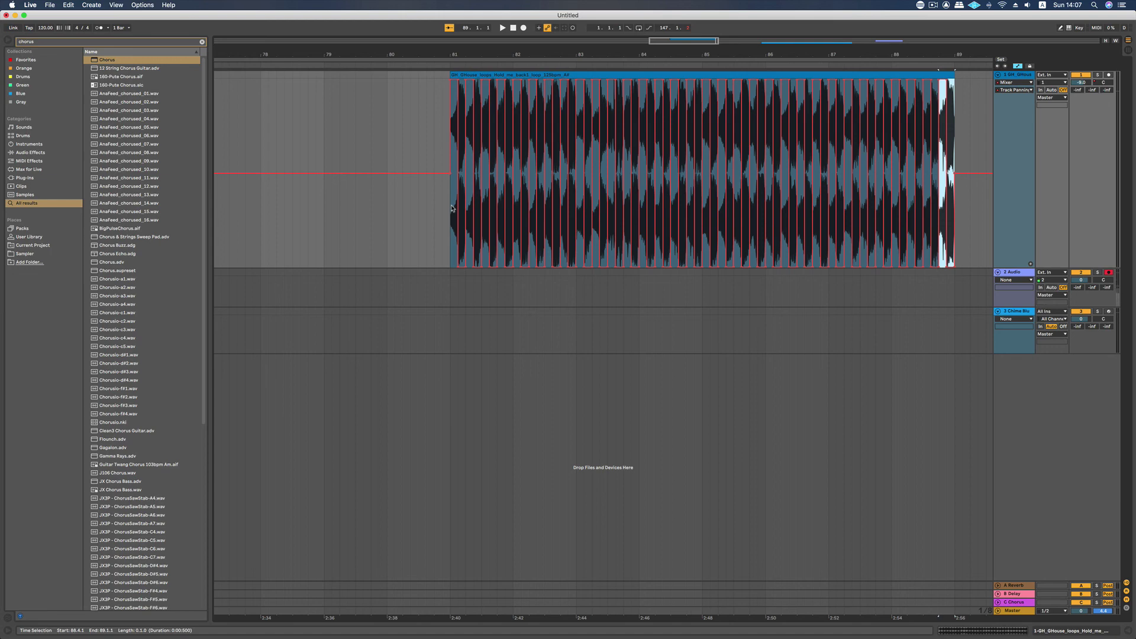
key(super+z)
key(super+z)
key(super+z)
key(super+z)
key(super+z)
key(super+z)
key(super+z)
key(super+z)
key(super+z)
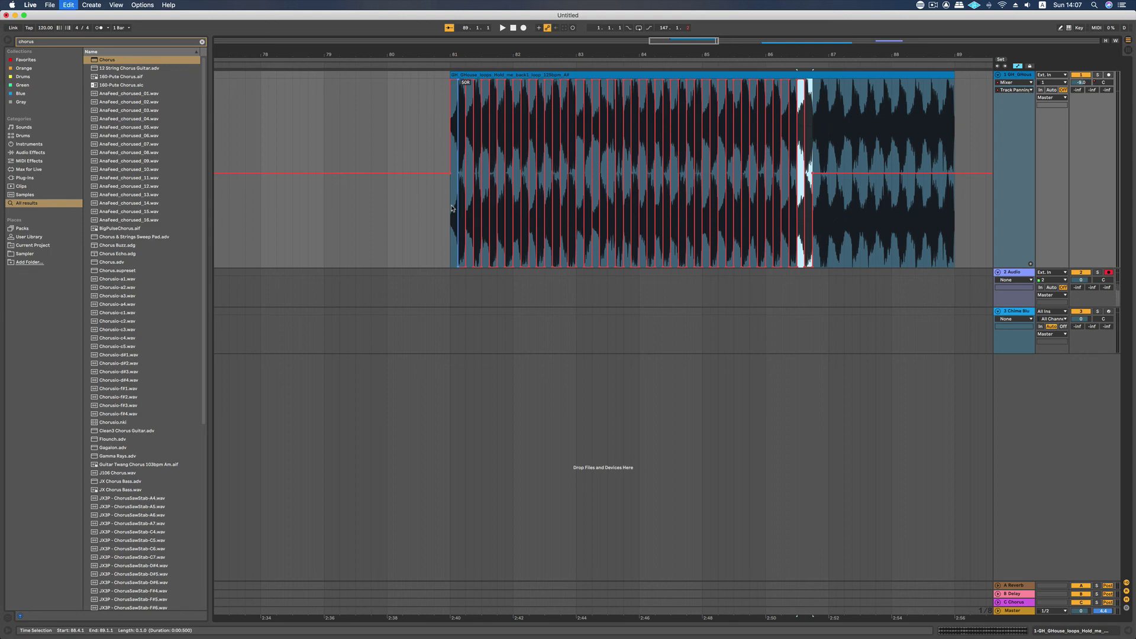
key(super+shift+z)
key(super+shift+z)
key(super+shift+z)
key(super+shift+z)
key(super+shift+z)
key(super+shift+z)
key(super+shift+z)
key(super+shift+z)
key(super+shift+z)
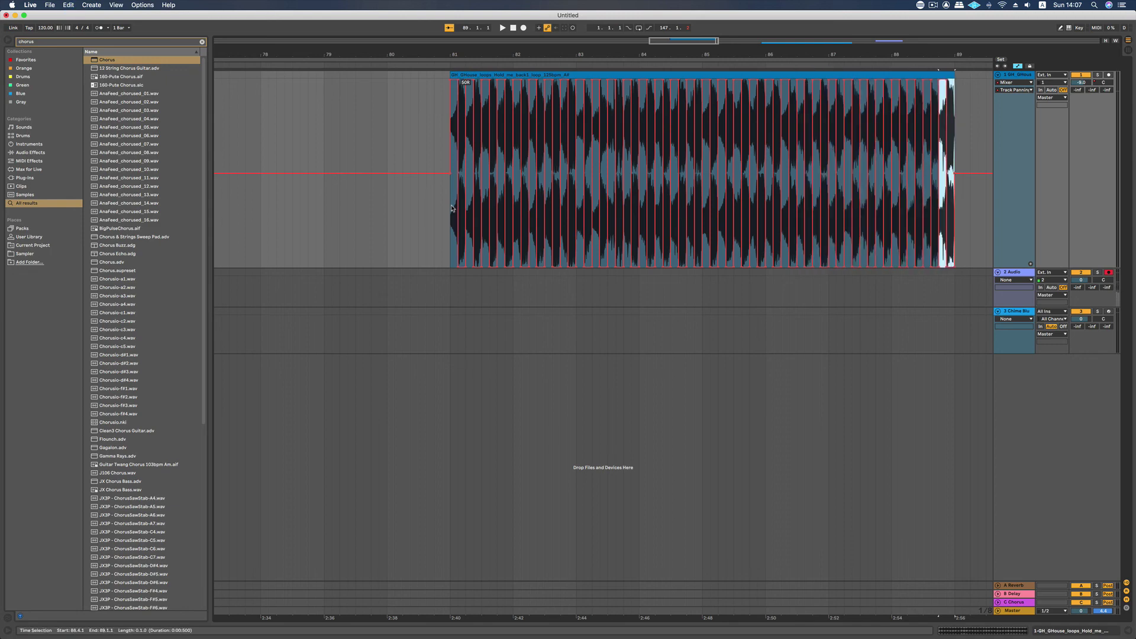
Step: Place the insert marker at 81.1.1 and play the GH_GHouse clip twice to hear the alternating panning automation
click(451, 208)
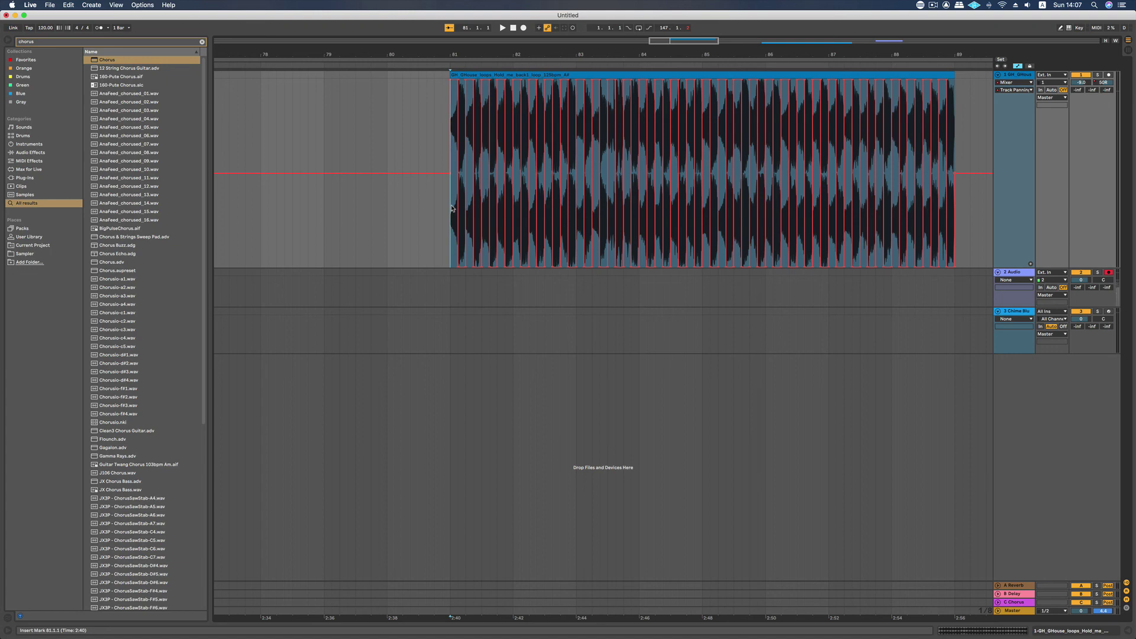
key(space)
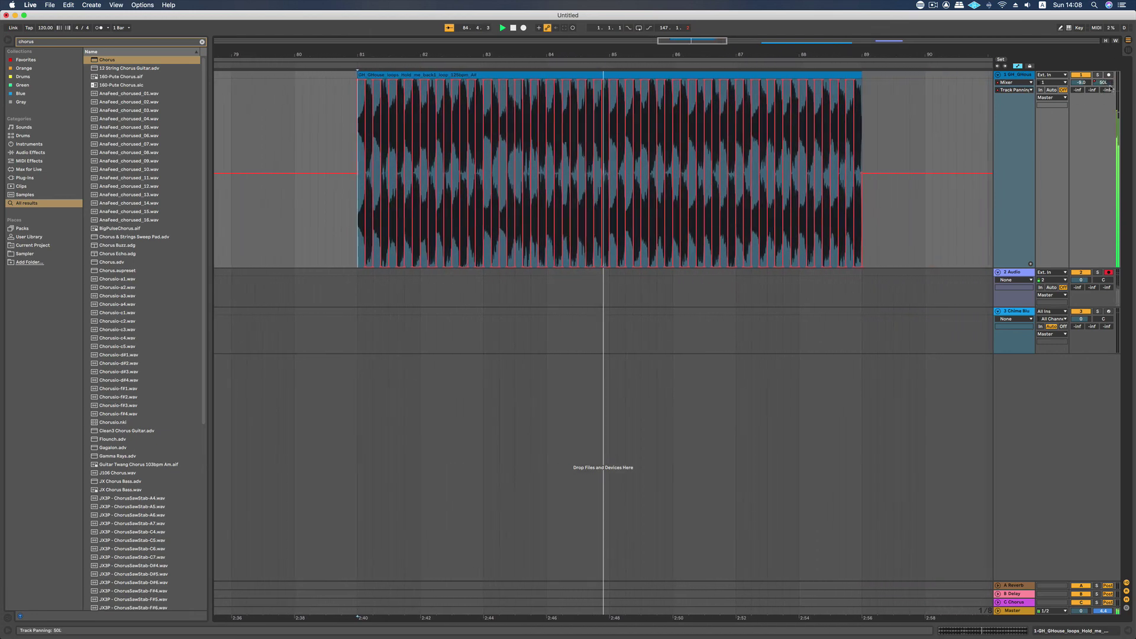
key(space)
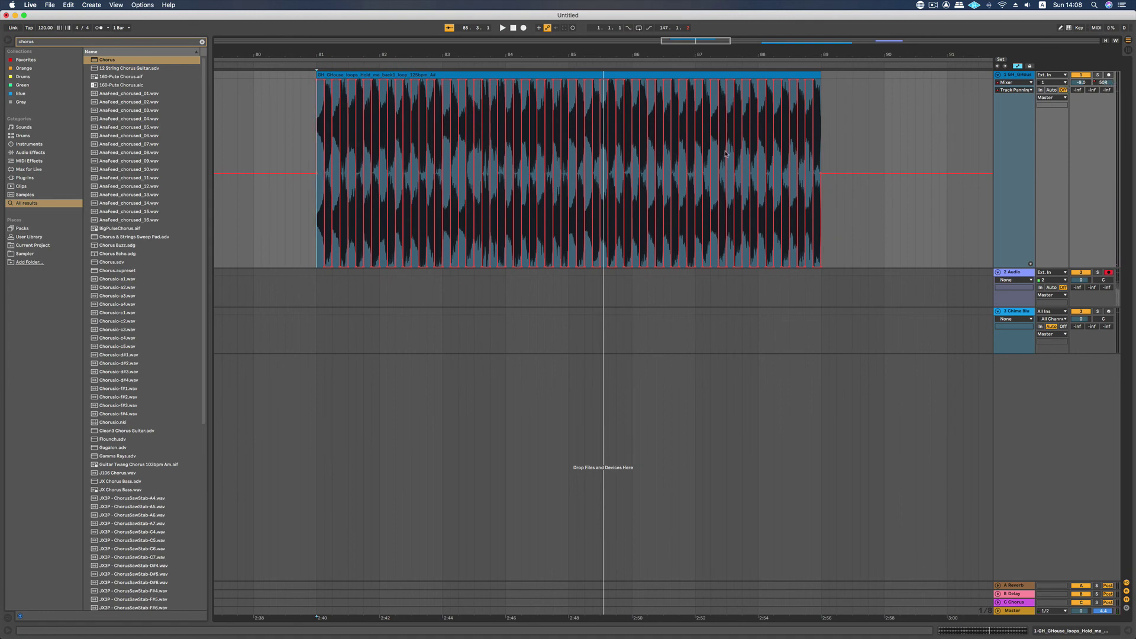
scroll(310, 217, up, 5)
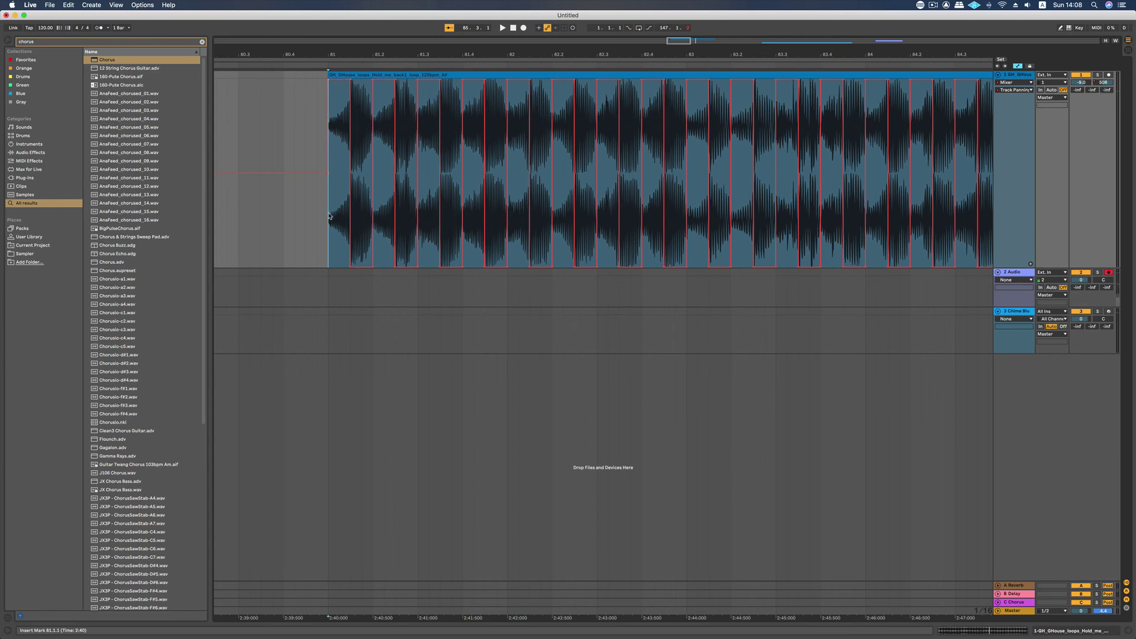
key(space)
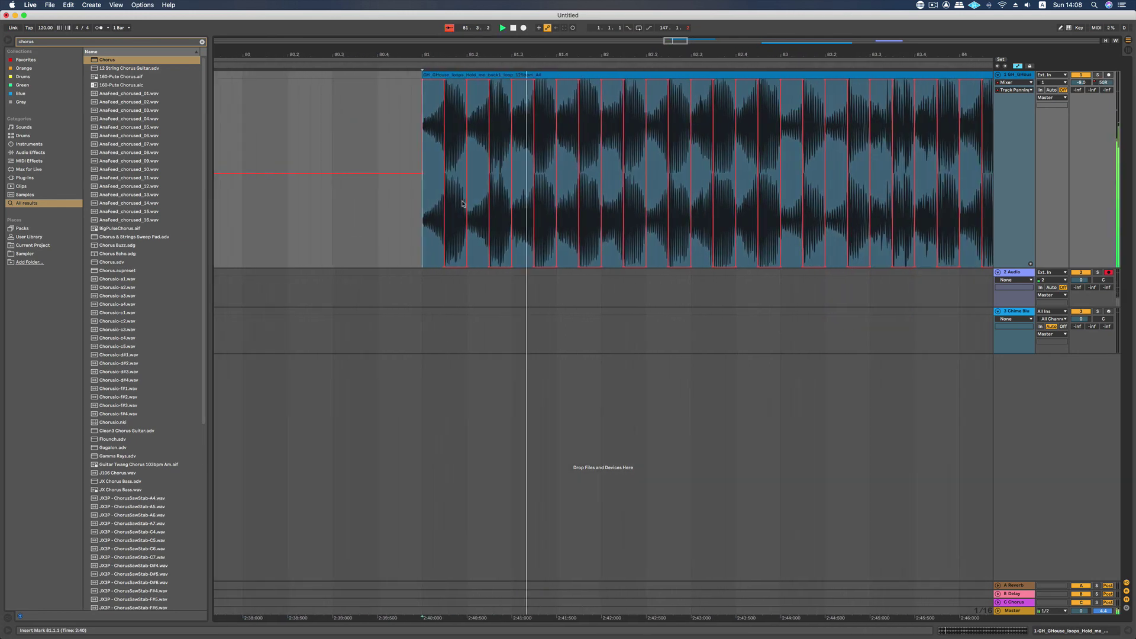
scroll(463, 203, down, 5)
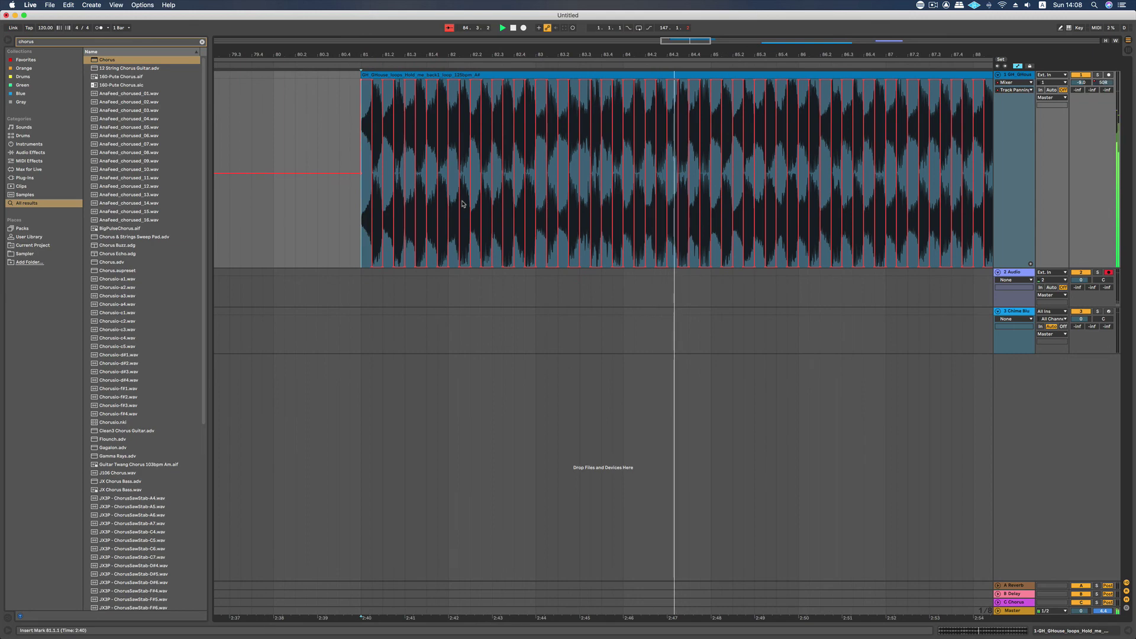
scroll(463, 204, down, 1)
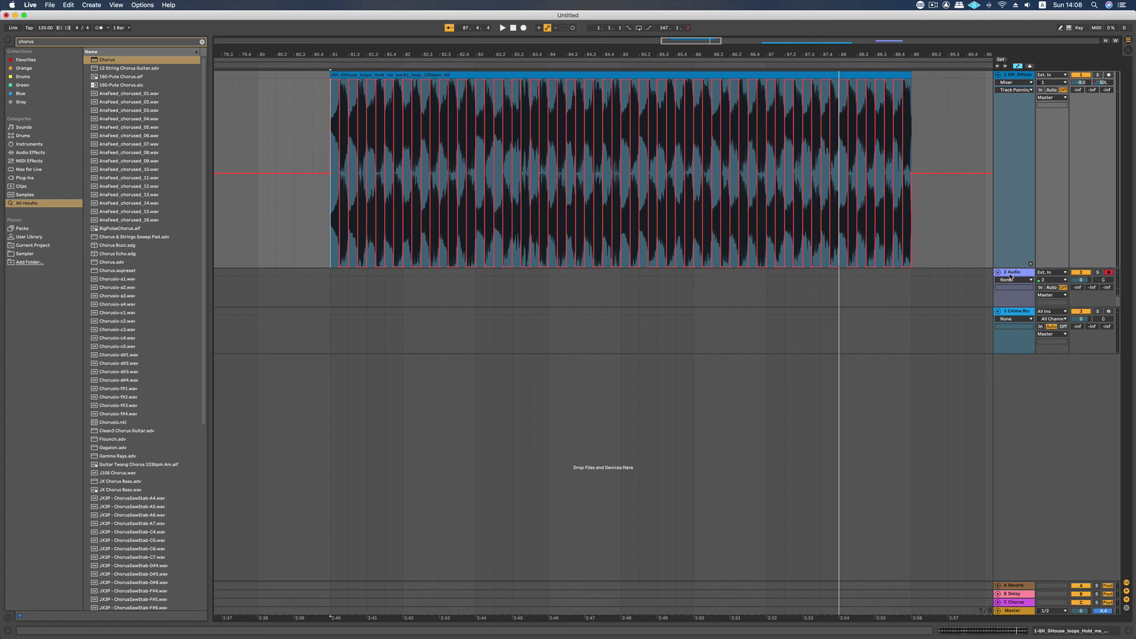
Step: Reduce the GH_GHouse track to about half its height in the arrangement
drag(1011, 267, 1002, 162)
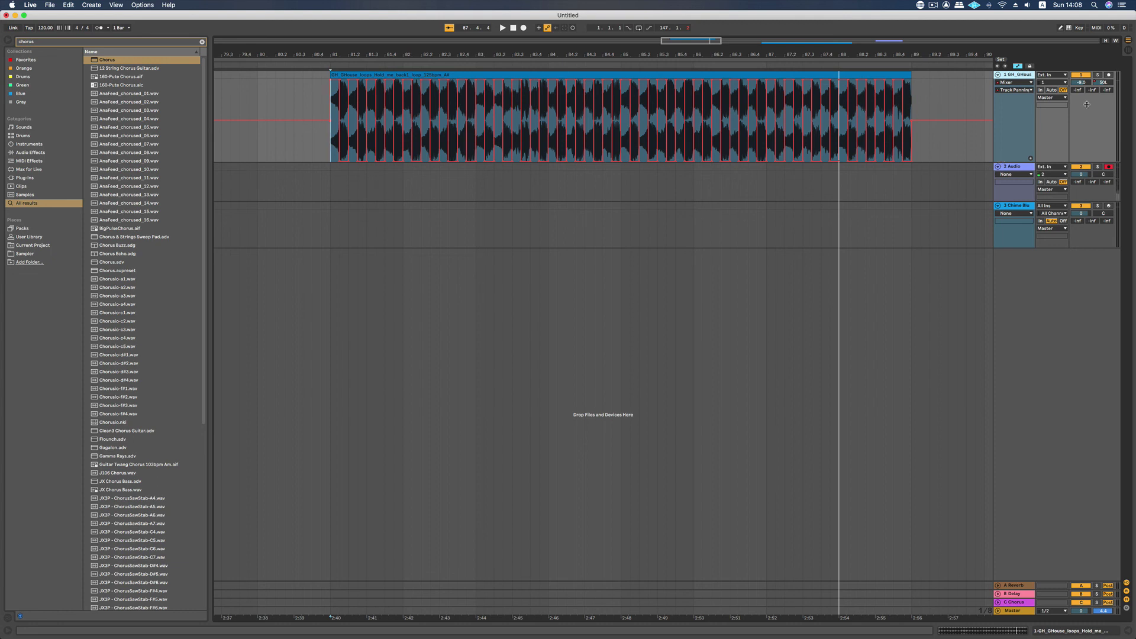
scroll(887, 253, right, 5)
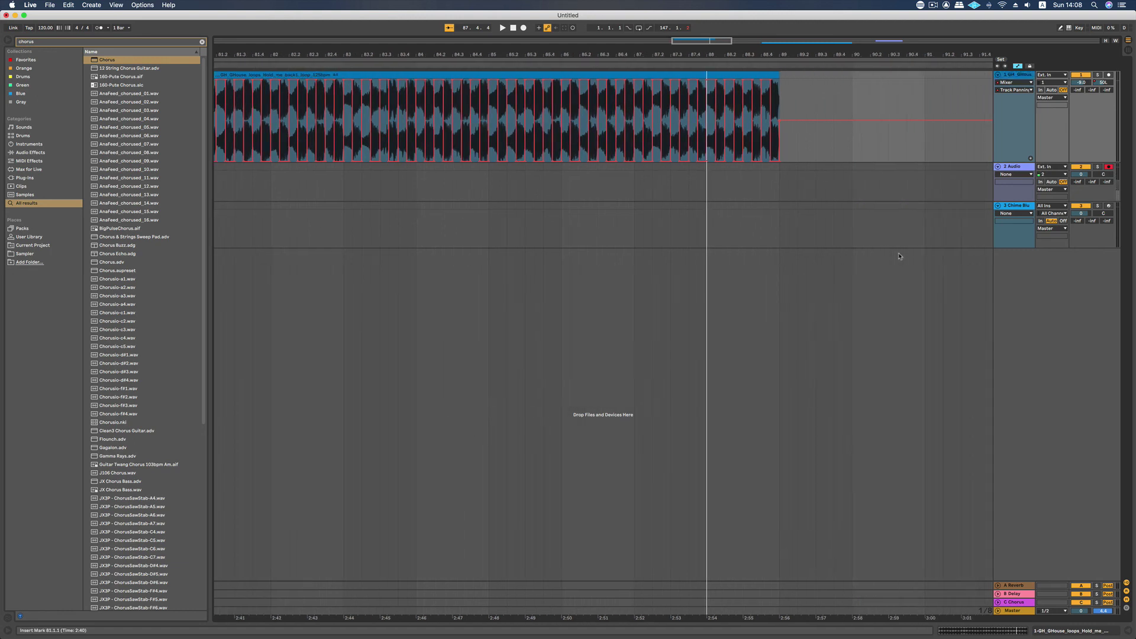
scroll(900, 256, right, 1)
scroll(900, 257, down, 2)
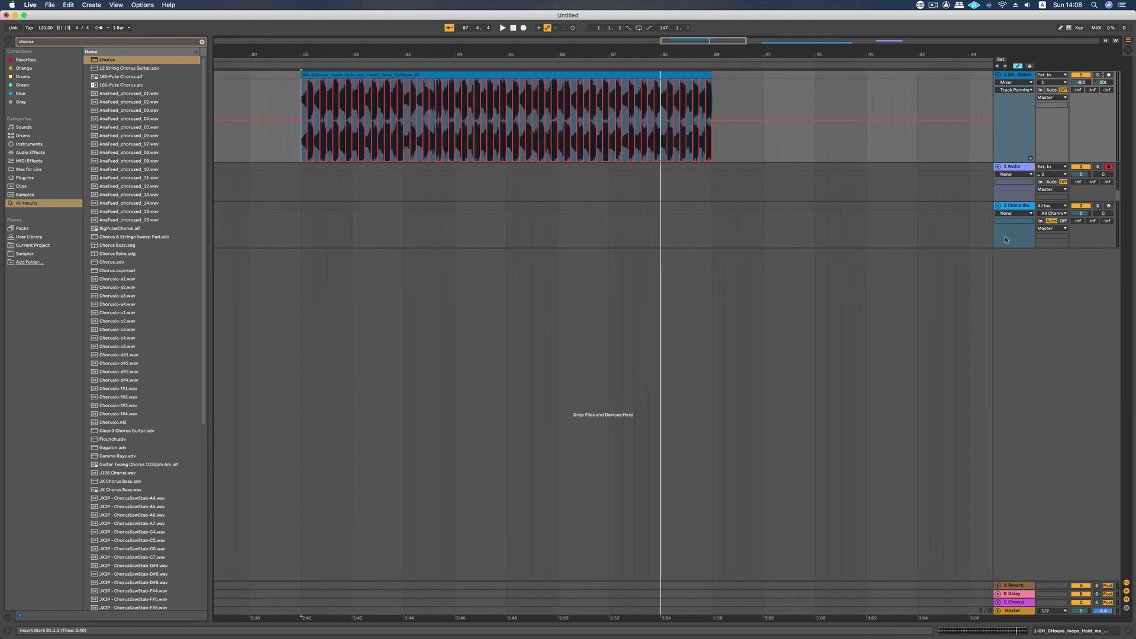
Step: Solo and unsolo the GH_GHouse track, and toggle its activator on and off, leaving the track muted
click(1097, 76)
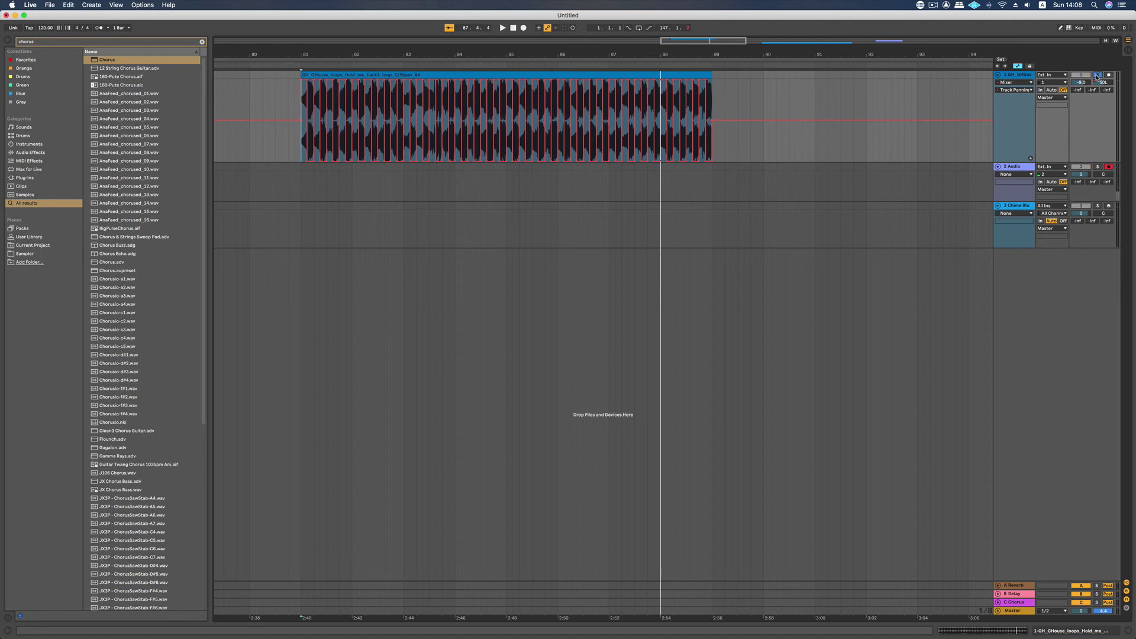
click(1097, 75)
click(1087, 75)
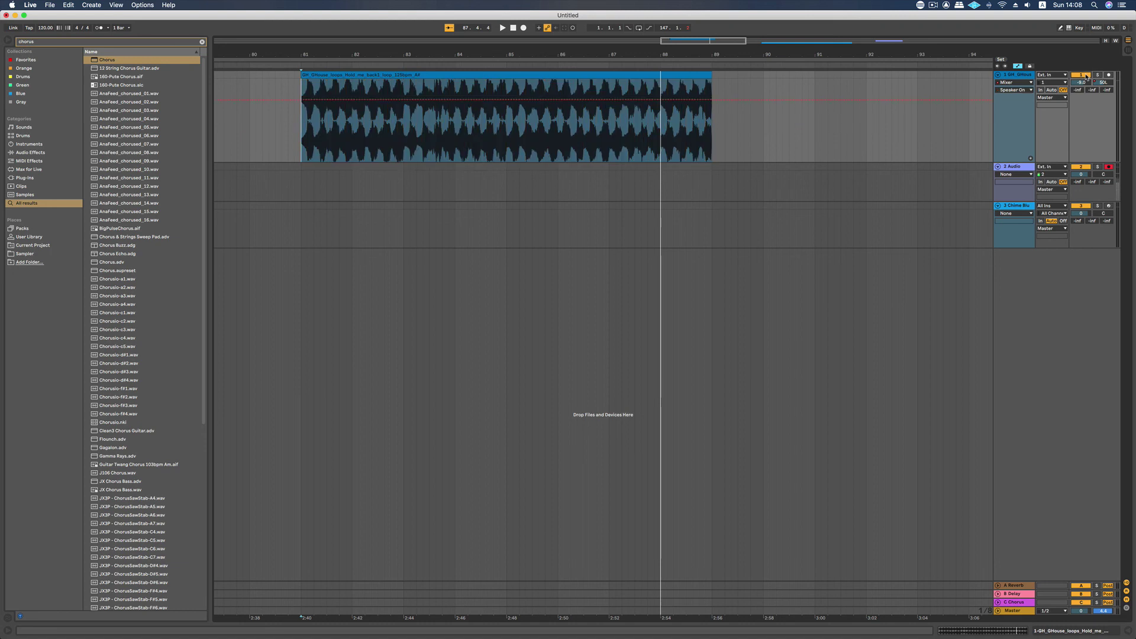
click(1086, 76)
click(1086, 76)
click(1086, 76)
click(1086, 75)
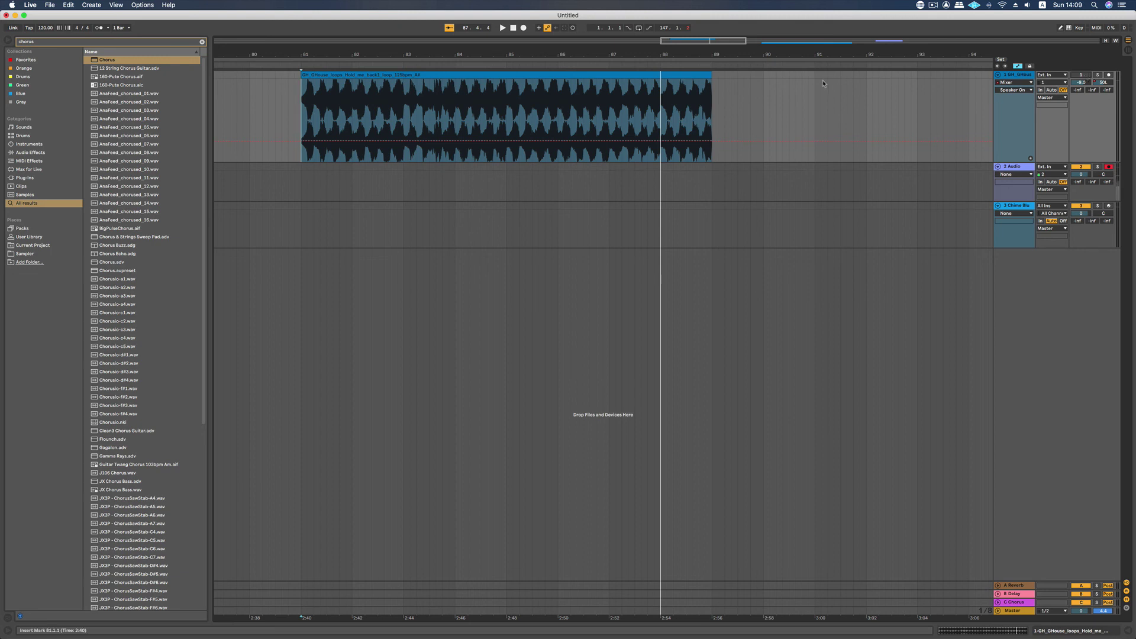
Step: Play the muted GH_GHouse track from 81.1.1, then reactivate it and listen to it from there
click(302, 108)
key(space)
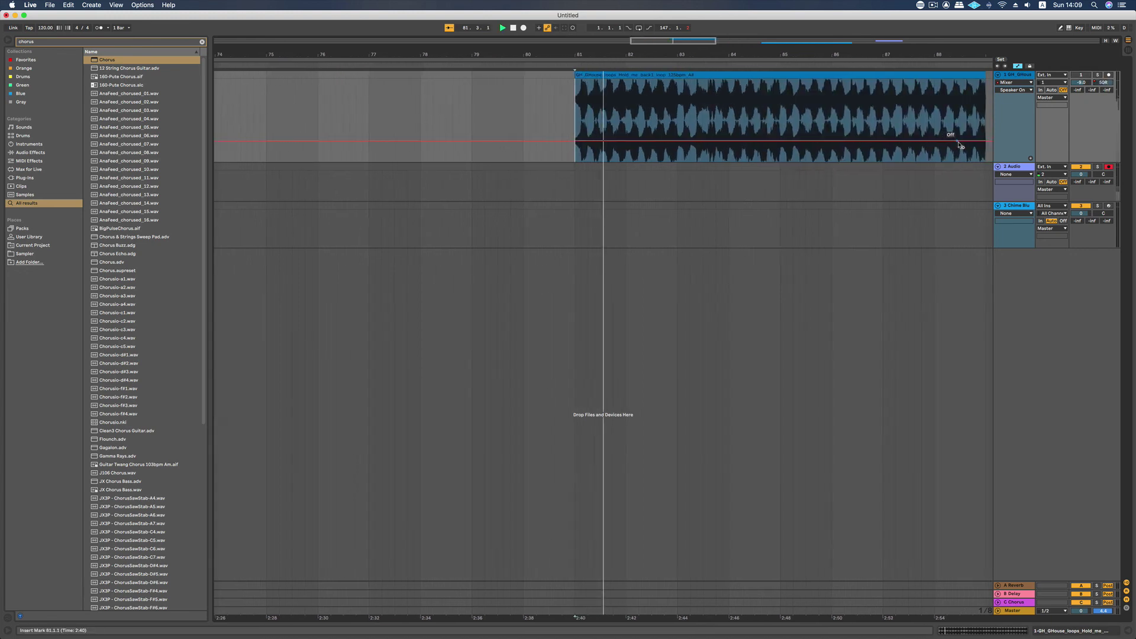
click(1086, 77)
key(space)
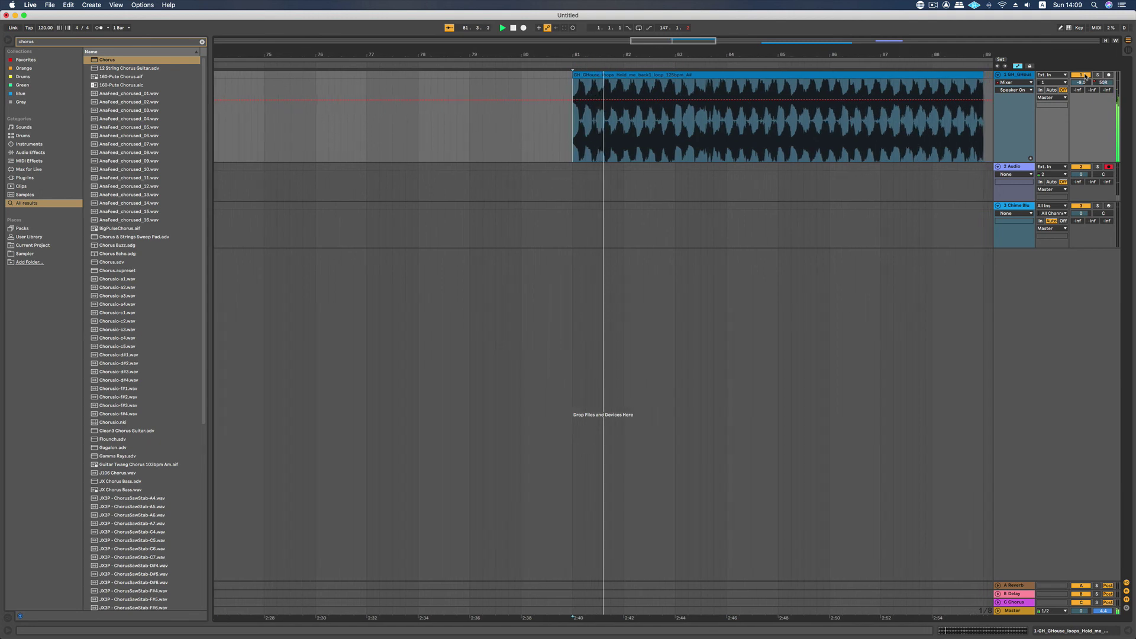
Step: Hide the automation envelopes and move the GH_GHouse clip to 97.1.1, aligned with the start of the Chime track's MIDI clip
click(626, 251)
scroll(638, 246, down, 5)
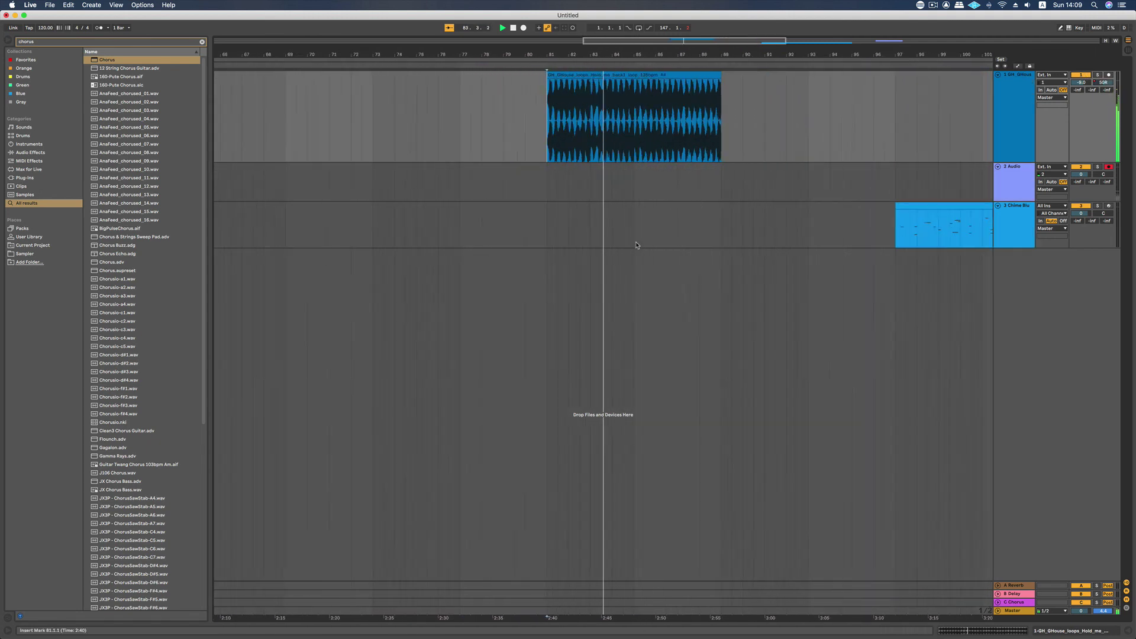
scroll(636, 245, down, 2)
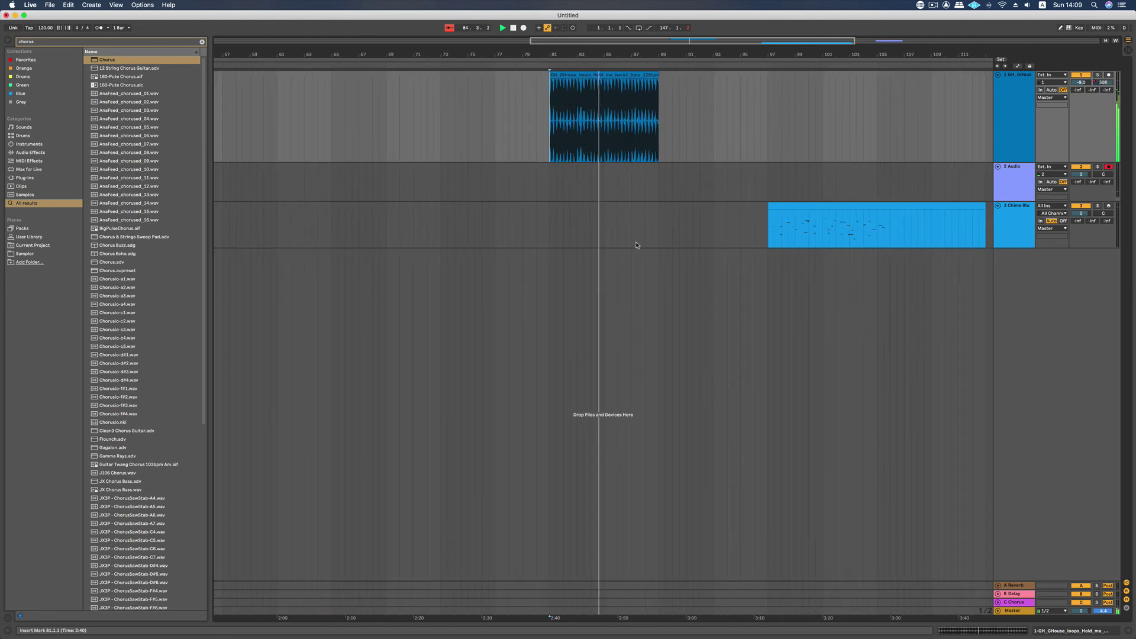
scroll(636, 245, right, 6)
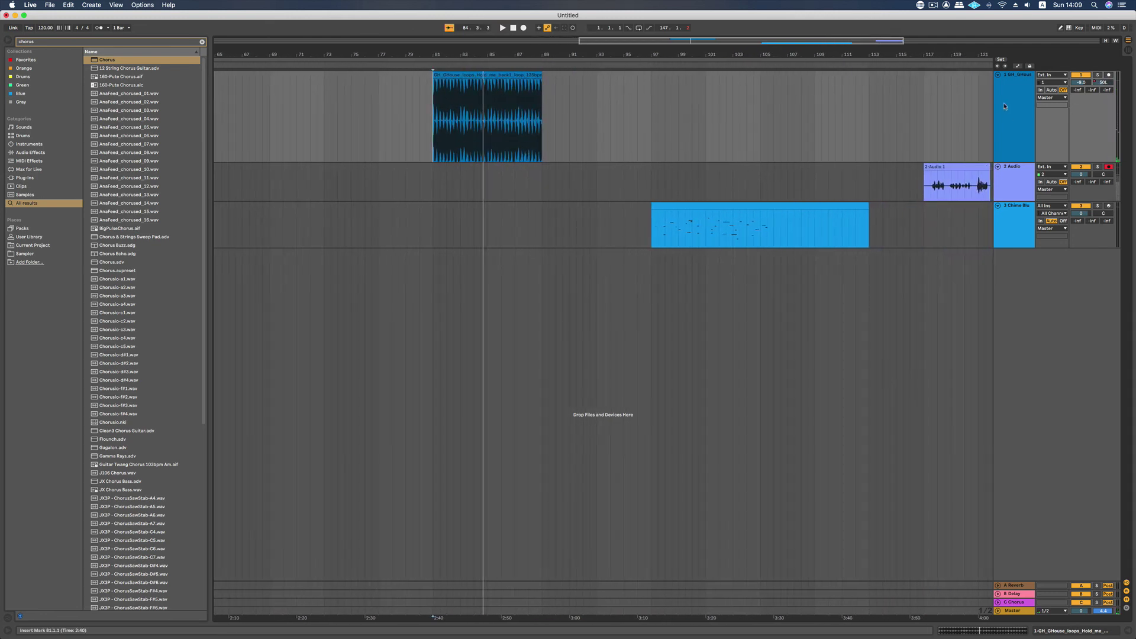
drag(481, 76, 731, 86)
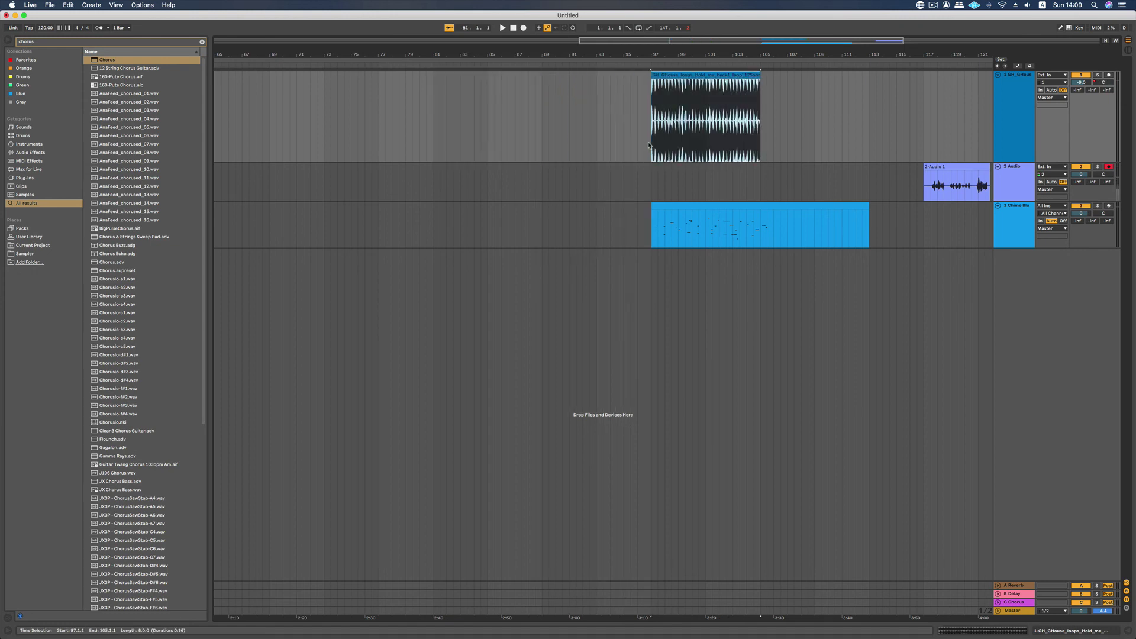
Step: Place the insert marker at 97.1.1 and play the GH_GHouse and Chime clips together
click(649, 146)
key(space)
key(plus)
key(plus)
key(plus)
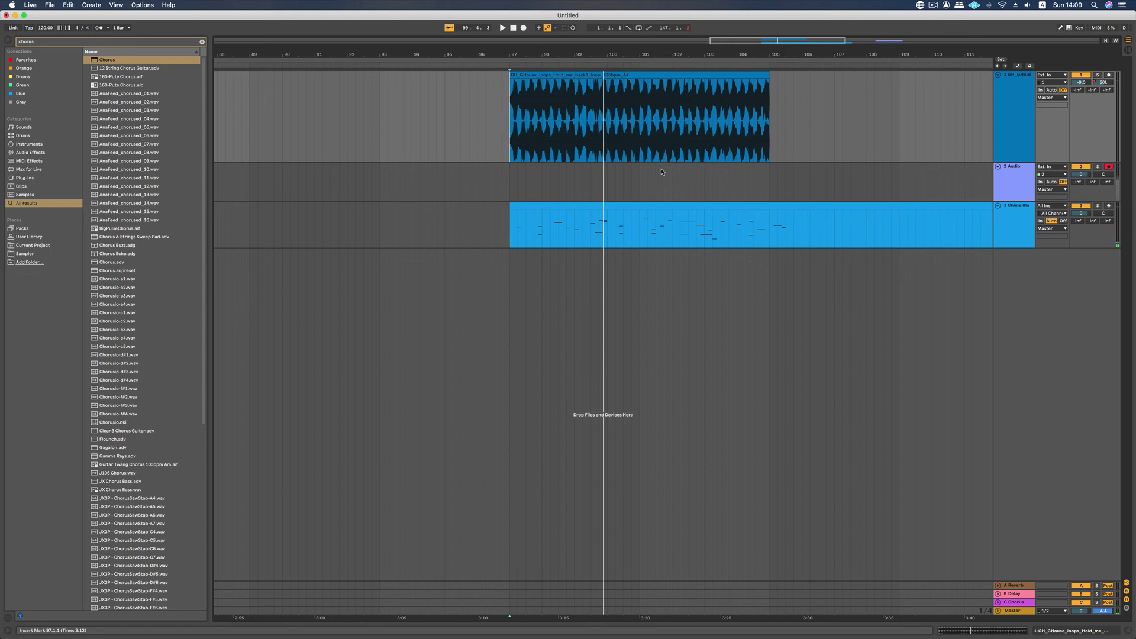
Step: Solo the Chime track, listen to it from bar 97, and unsolo it to hear both tracks
click(1097, 206)
key(space)
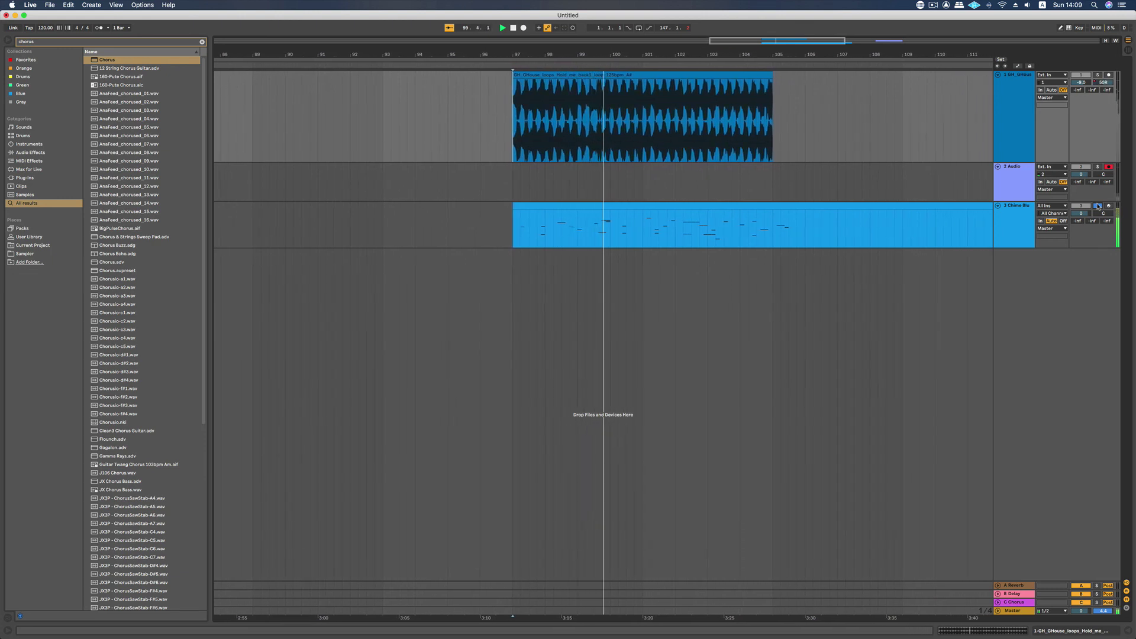
click(1098, 206)
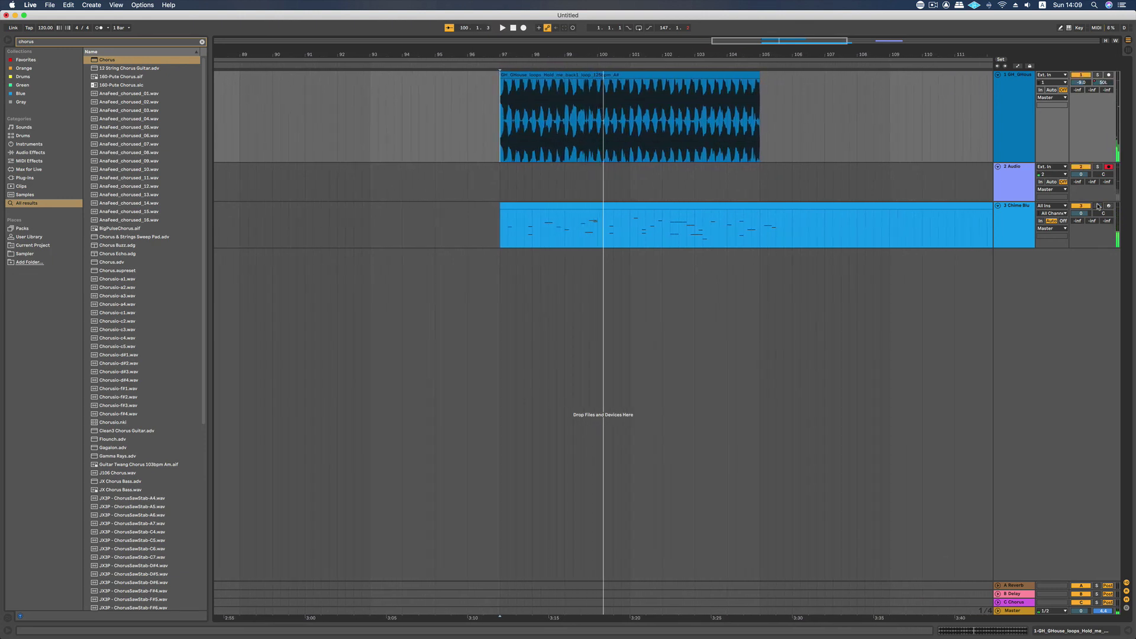